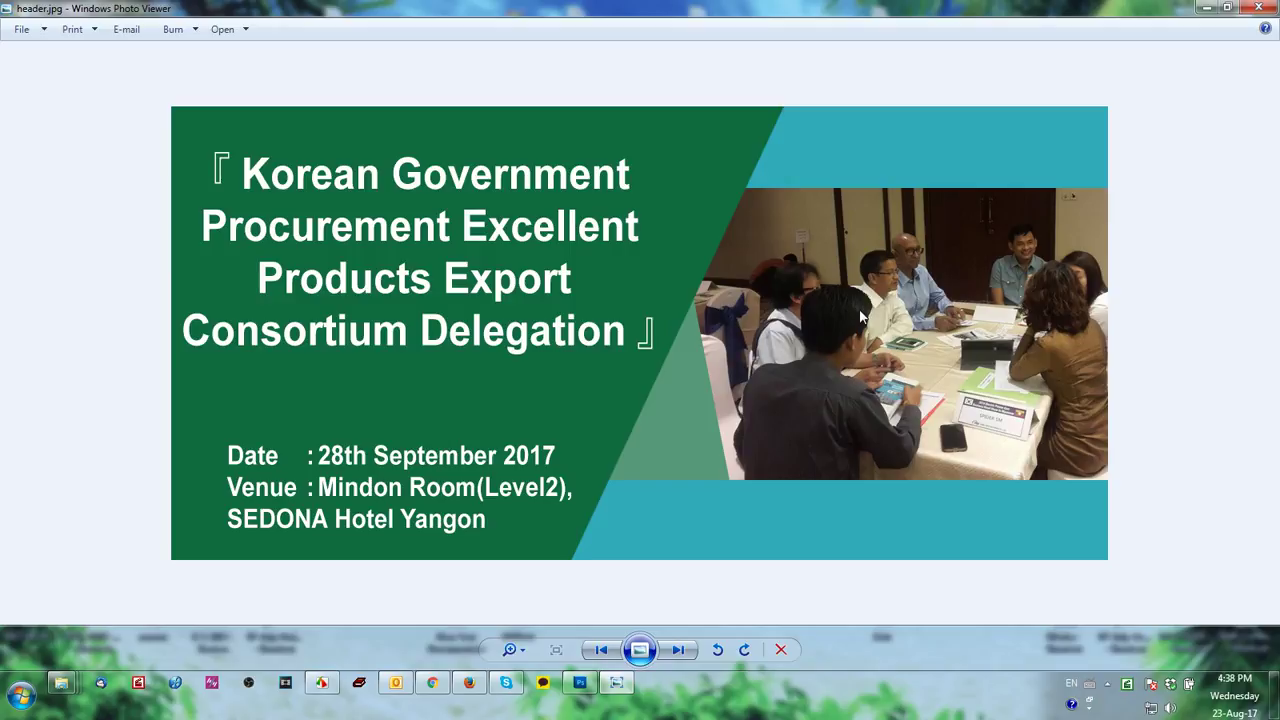
# Step: Close the header.jpg preview in Windows Photo Viewer
pyautogui.click(1258, 7)
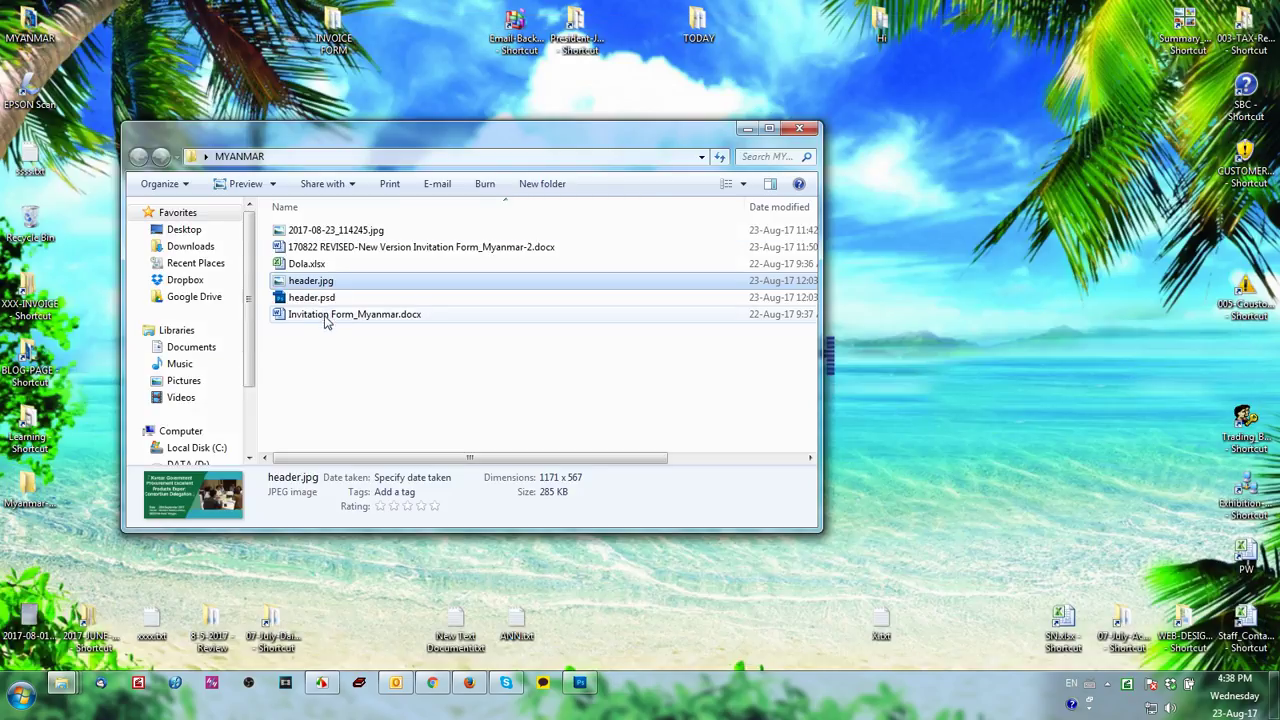
# Step: Rename the revised invitation document to Invitation Form.docx and open it
pyautogui.click(395, 250)
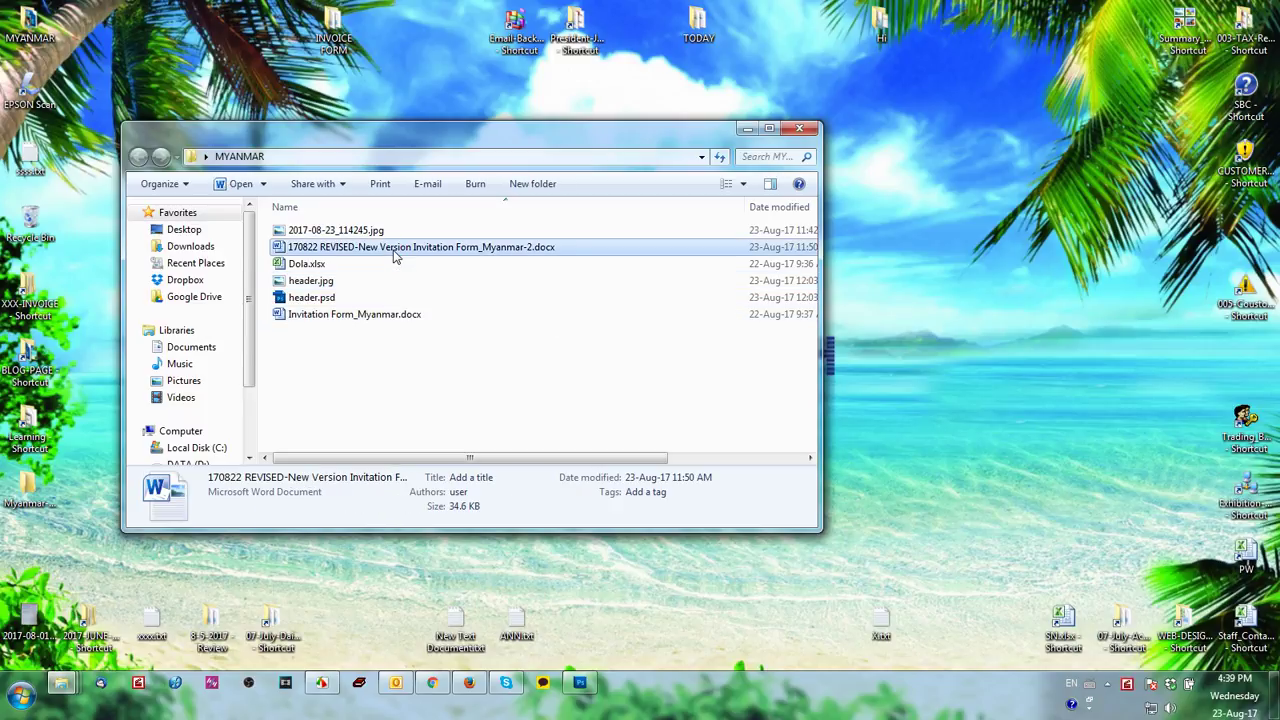
pyautogui.hotkey('ctrl', 'f')
pyautogui.click(440, 250)
pyautogui.moveTo(413, 247); pyautogui.dragTo(288, 247)
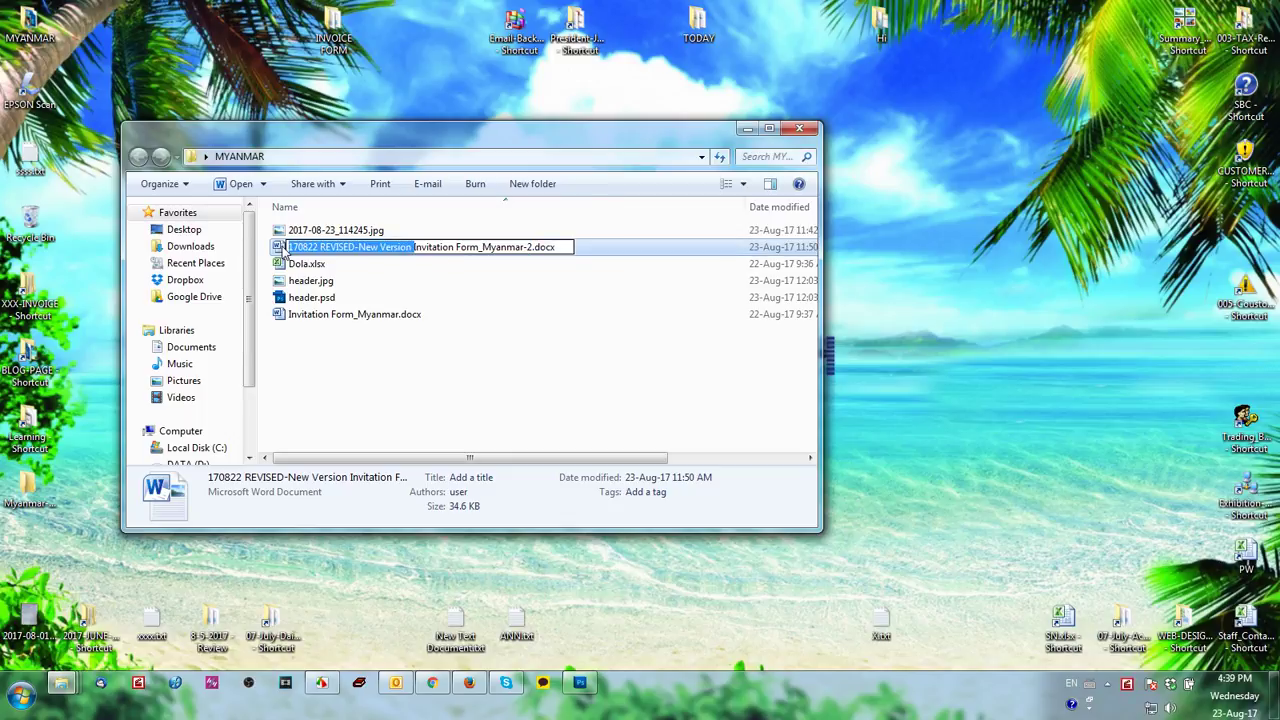
pyautogui.press('Delete')
pyautogui.moveTo(407, 247); pyautogui.dragTo(359, 247)
pyautogui.press('Delete')
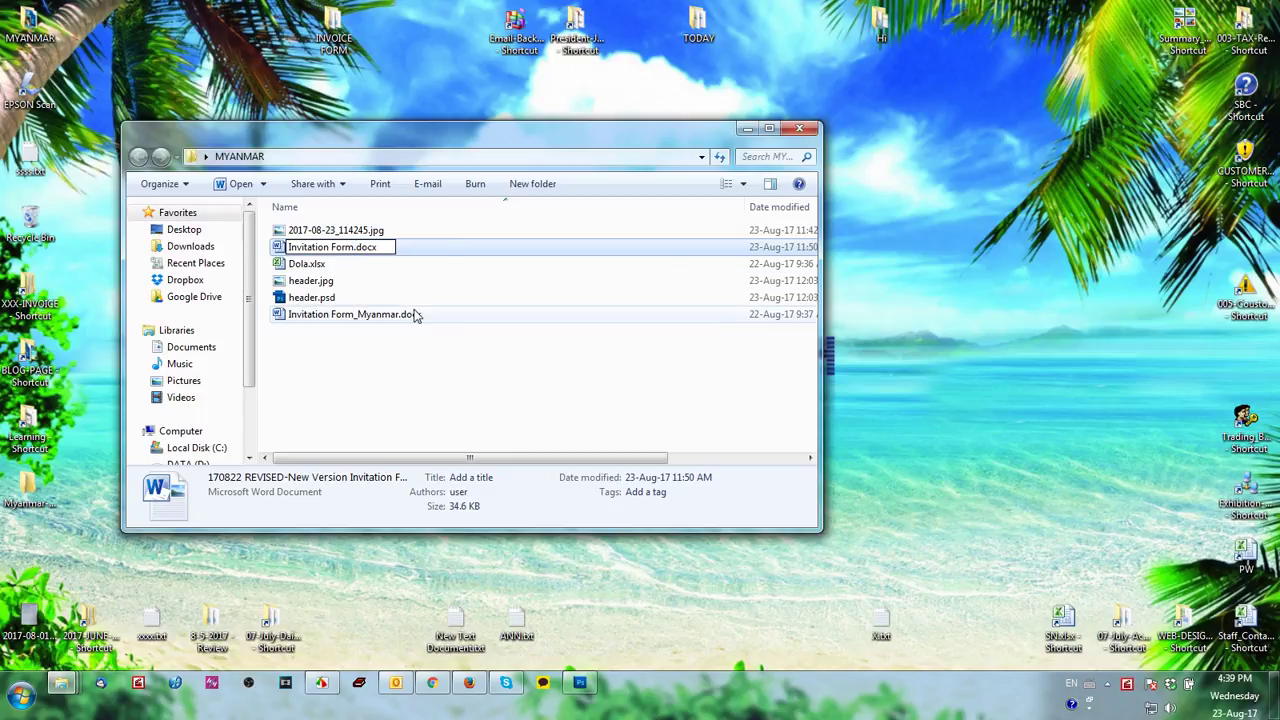
pyautogui.click(436, 410)
pyautogui.click(358, 298)
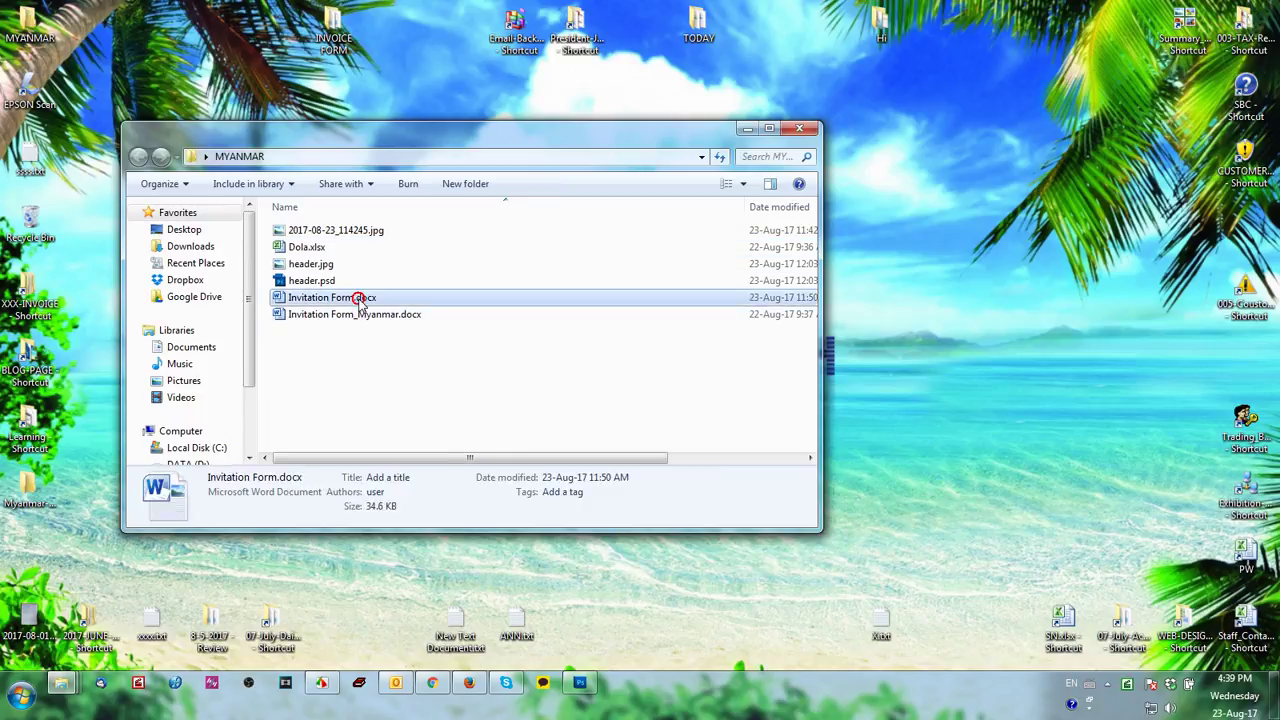
pyautogui.doubleClick(358, 298)
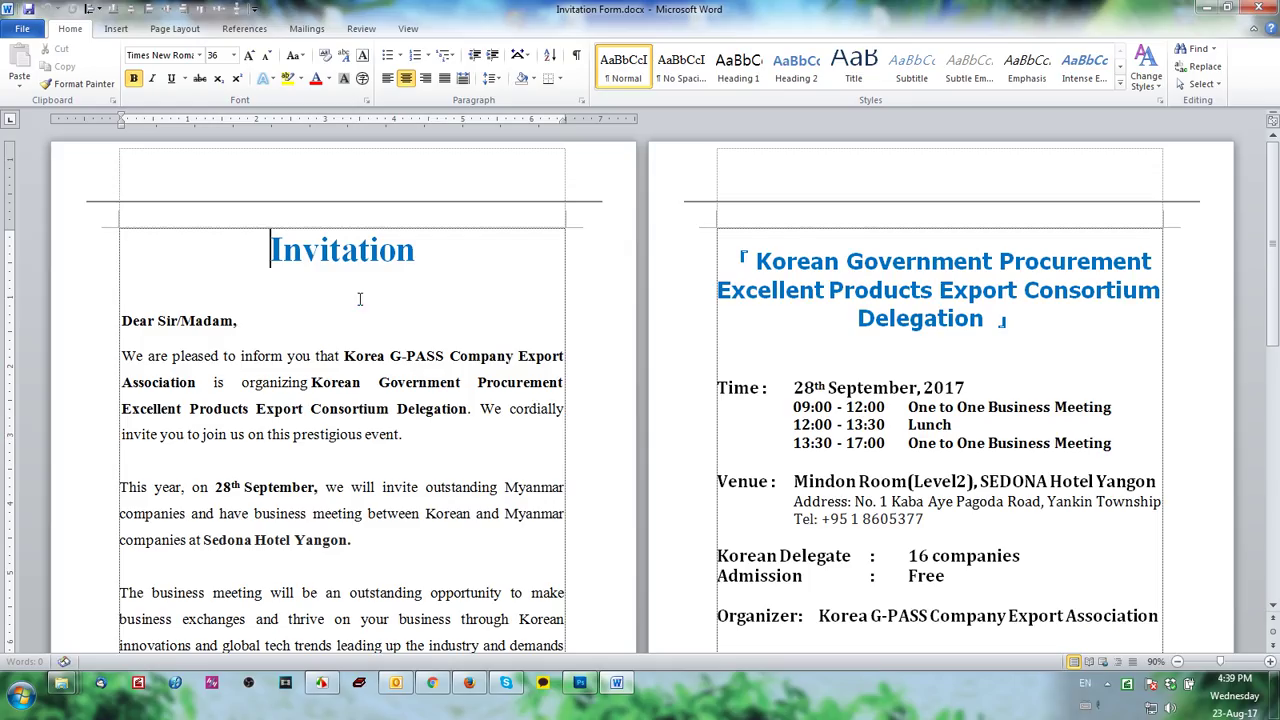
# Step: Rename it again to 170823-Final-Invitation Form.docx and open it in Word
pyautogui.scroll(-10, 939, 318)
pyautogui.scroll(-10, 939, 318)
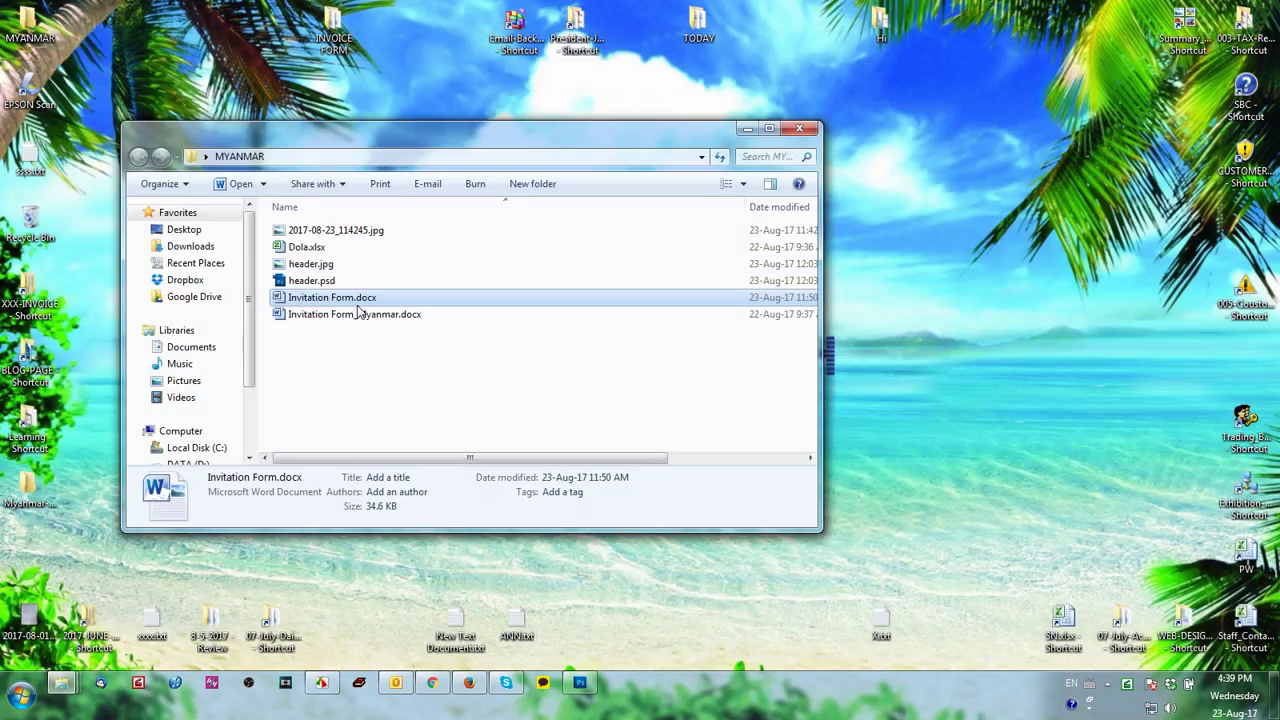
pyautogui.click(358, 300)
pyautogui.press('Home')
pyautogui.write('Final-')
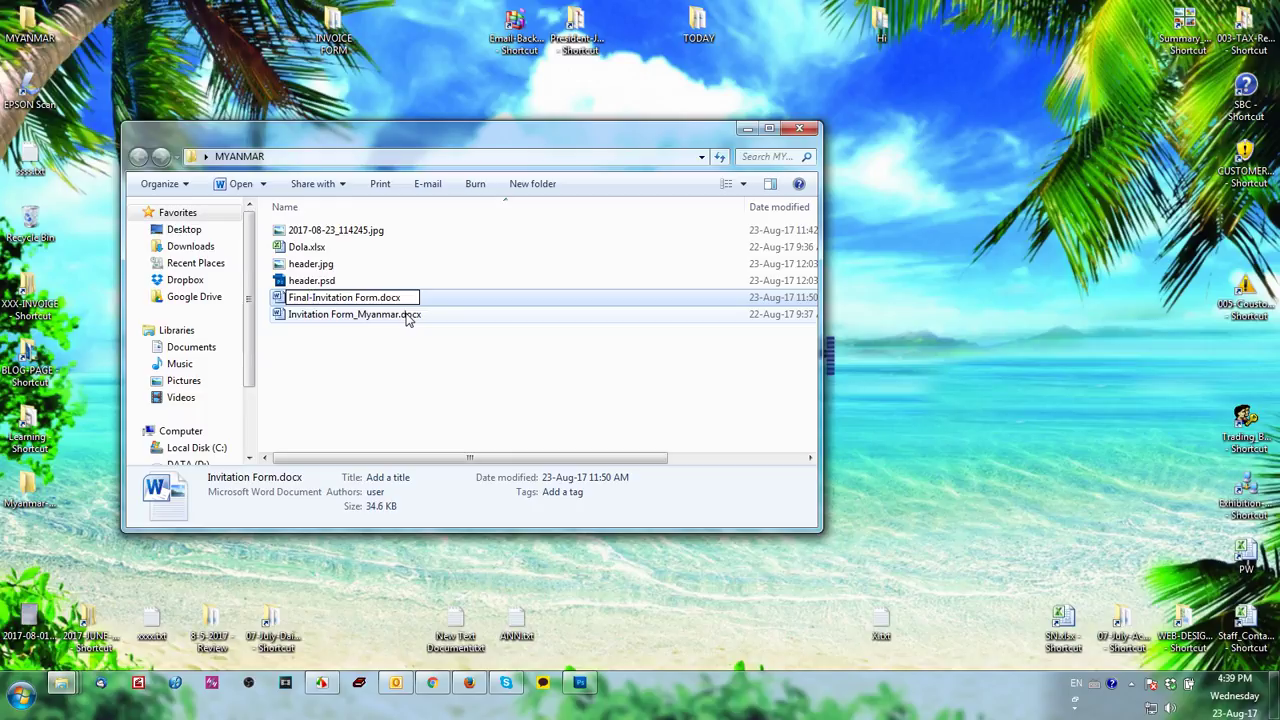
pyautogui.press('Home')
pyautogui.write('17')
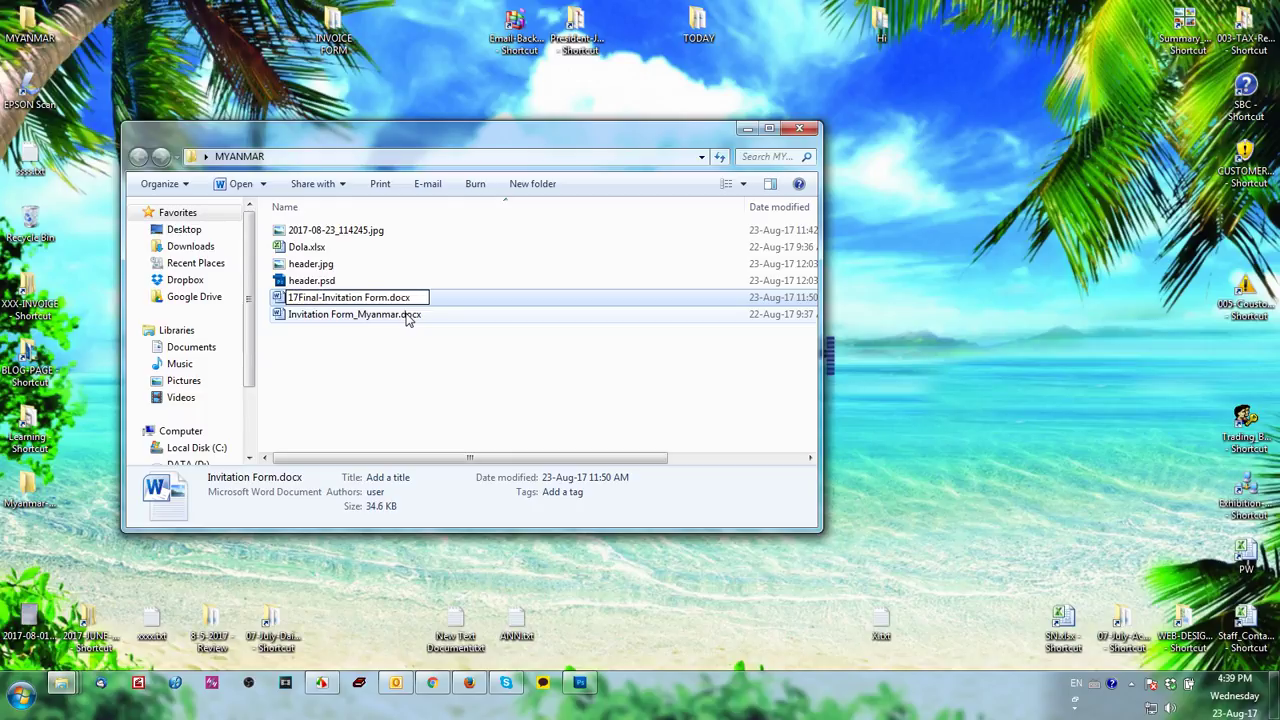
pyautogui.write('0823-')
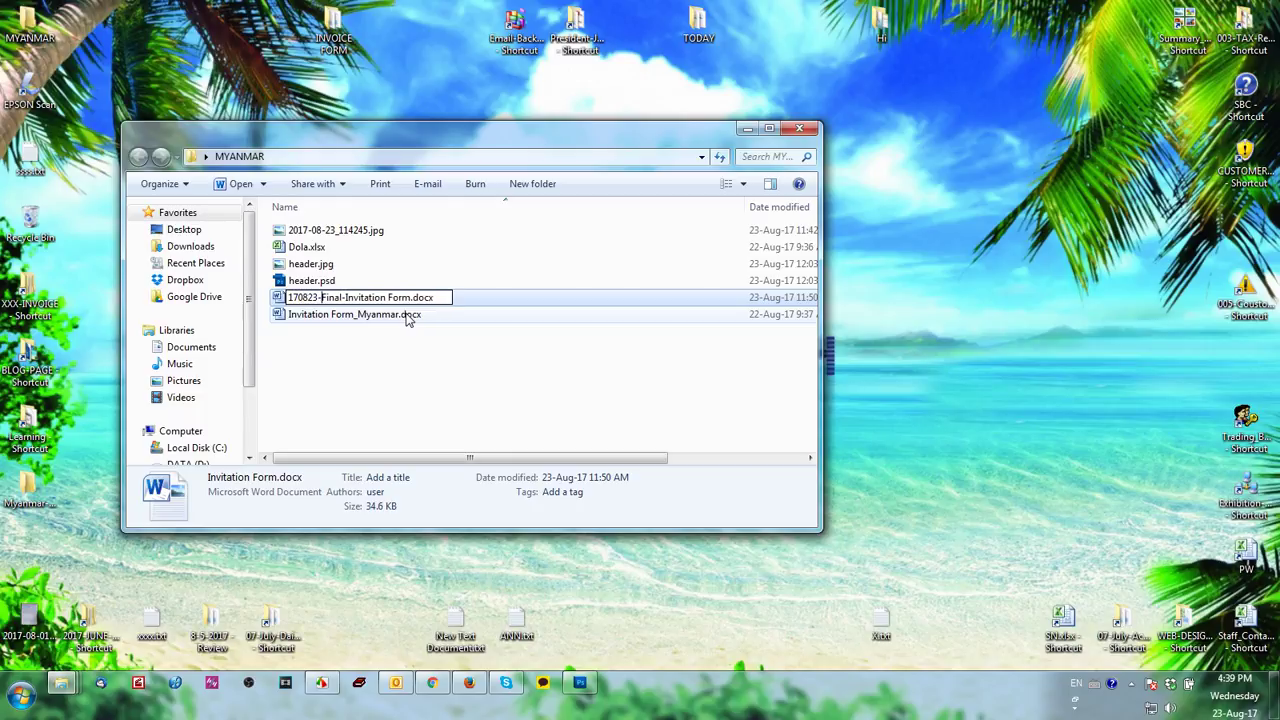
pyautogui.press('Return')
pyautogui.press('Return')
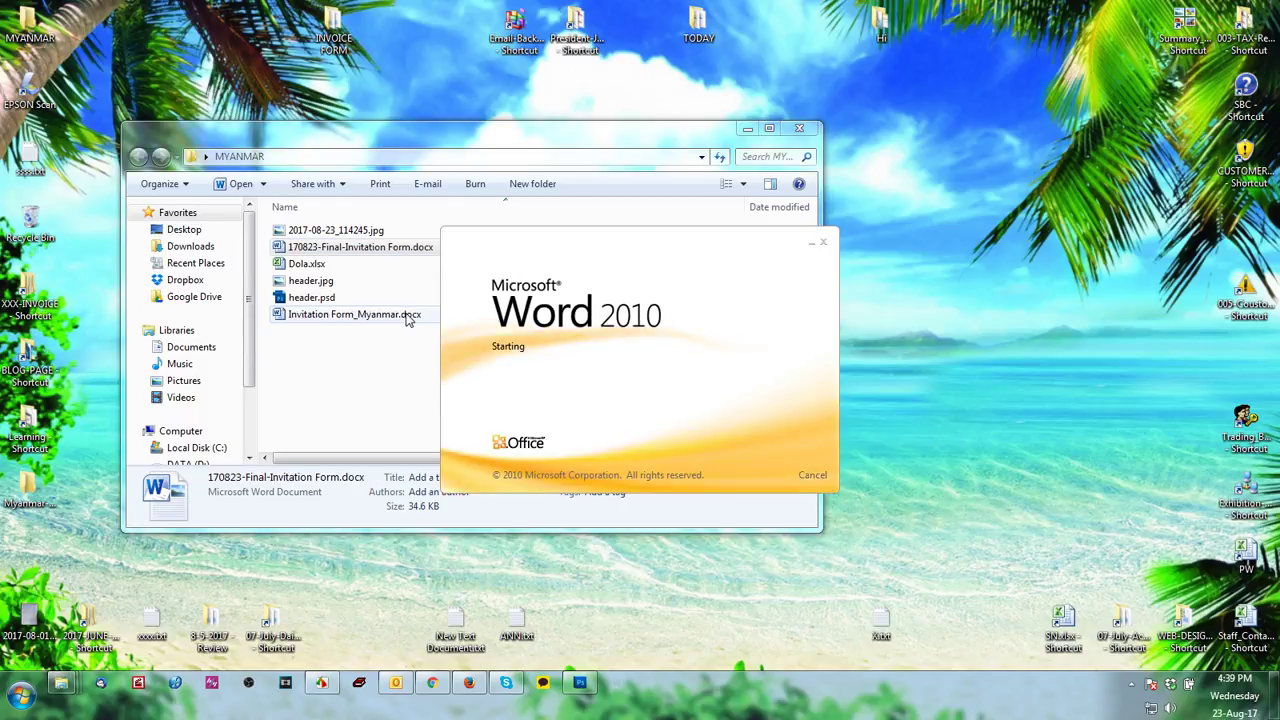
# Step: Copy 'GOOTZ Co.,Ltd' from the company table in the invitation document
pyautogui.scroll(-4, 976, 389)
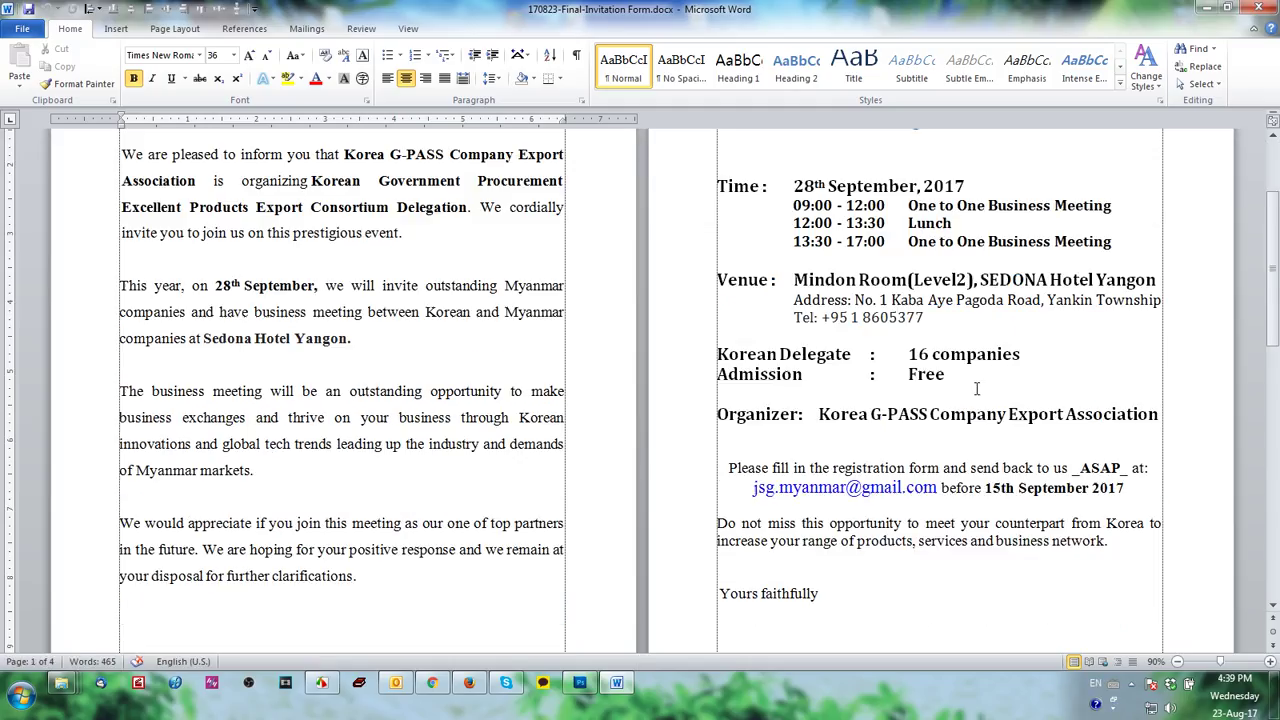
pyautogui.scroll(-10, 976, 389)
pyautogui.click(214, 347)
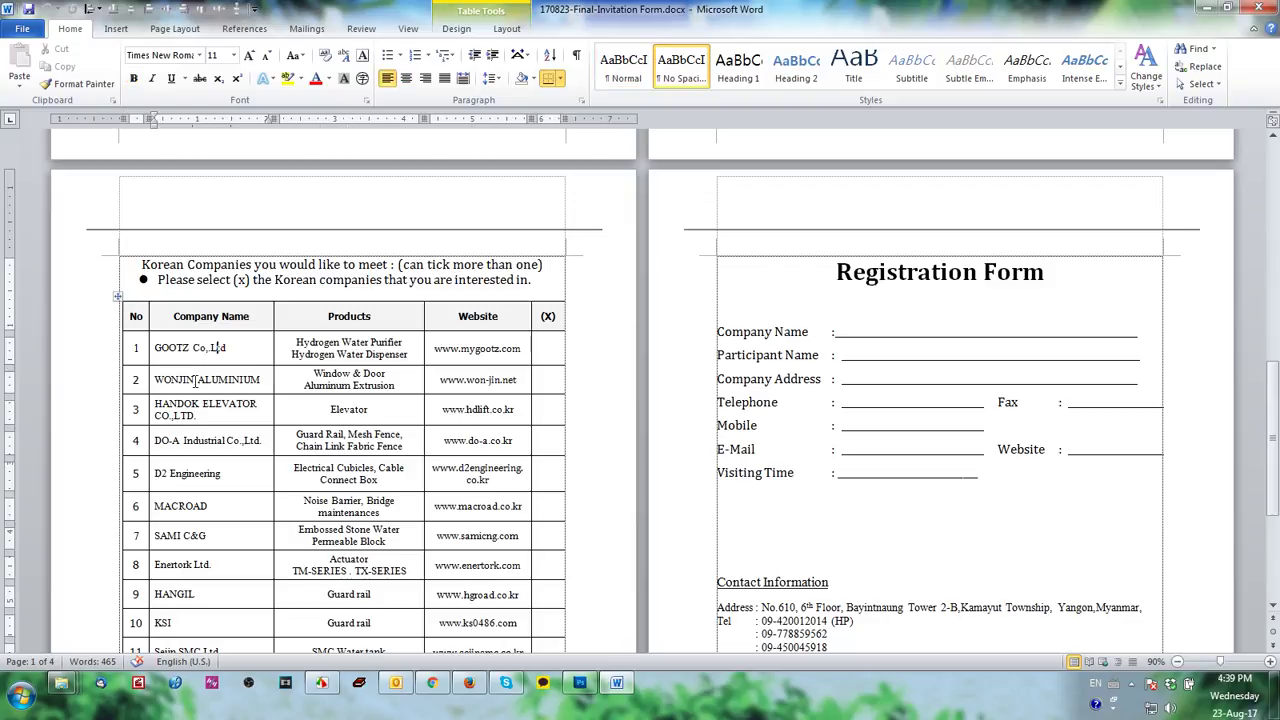
pyautogui.keyDown('ctrl'); pyautogui.scroll(2, 185, 385); pyautogui.keyUp('ctrl')
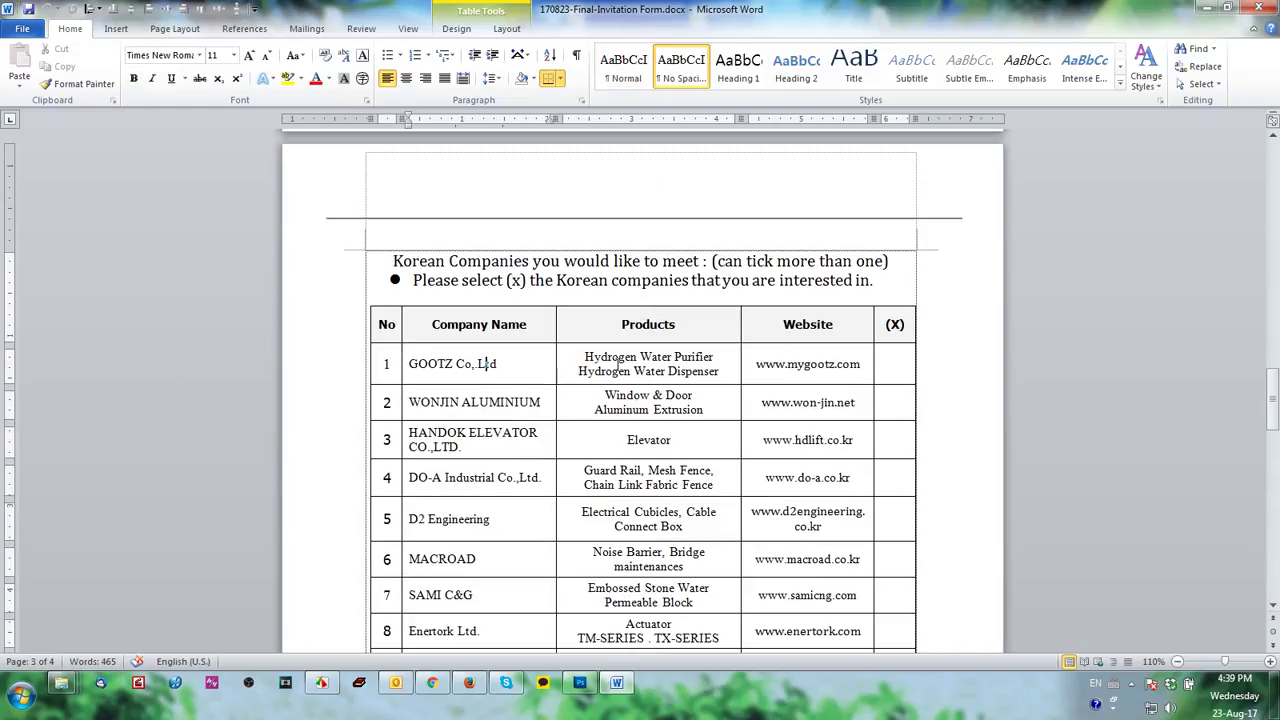
pyautogui.moveTo(538, 364); pyautogui.dragTo(410, 364)
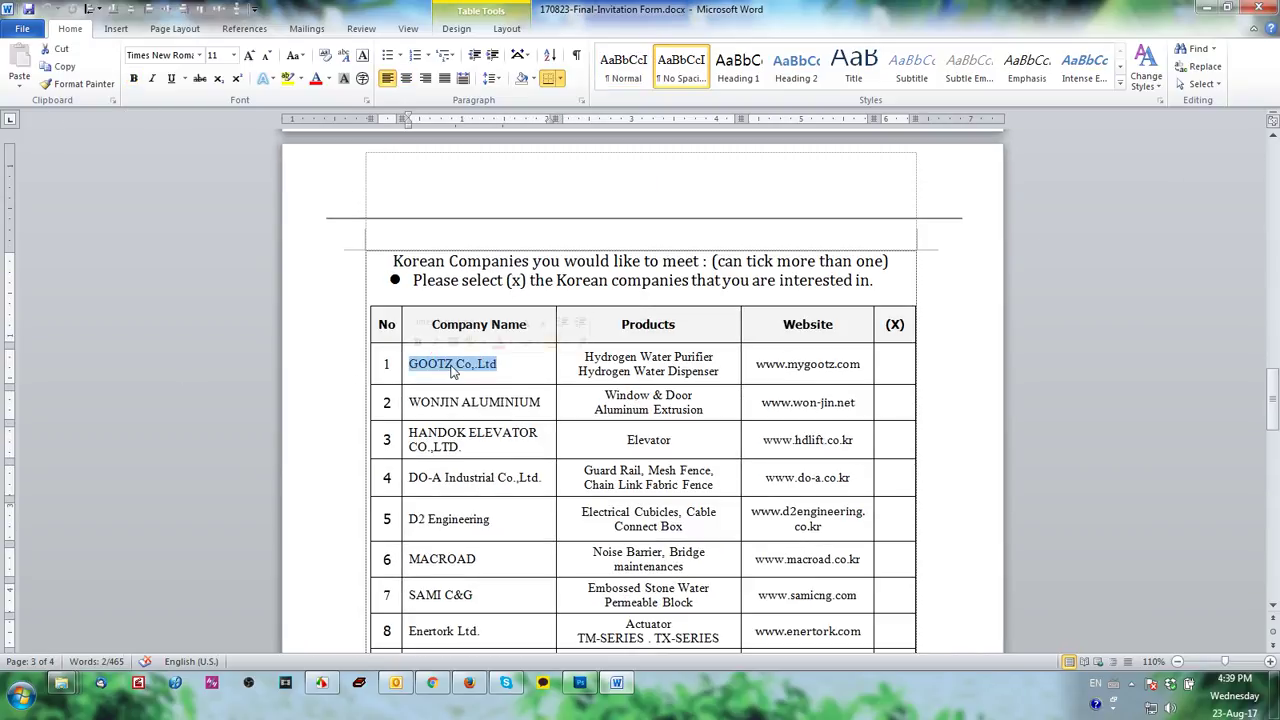
pyautogui.hotkey('ctrl', 'c')
# Step: In Photoshop, create a new 18 × 10 cm document at 300 pixels/inch
pyautogui.click(580, 683)
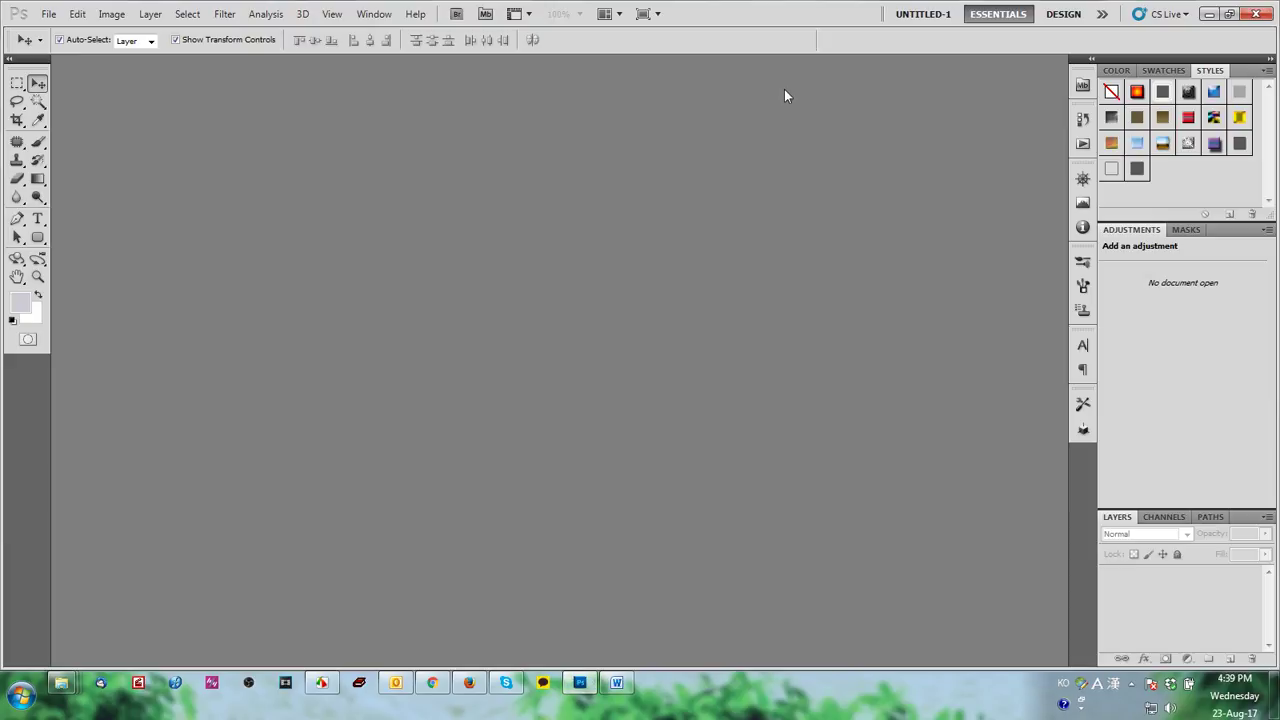
pyautogui.click(48, 14)
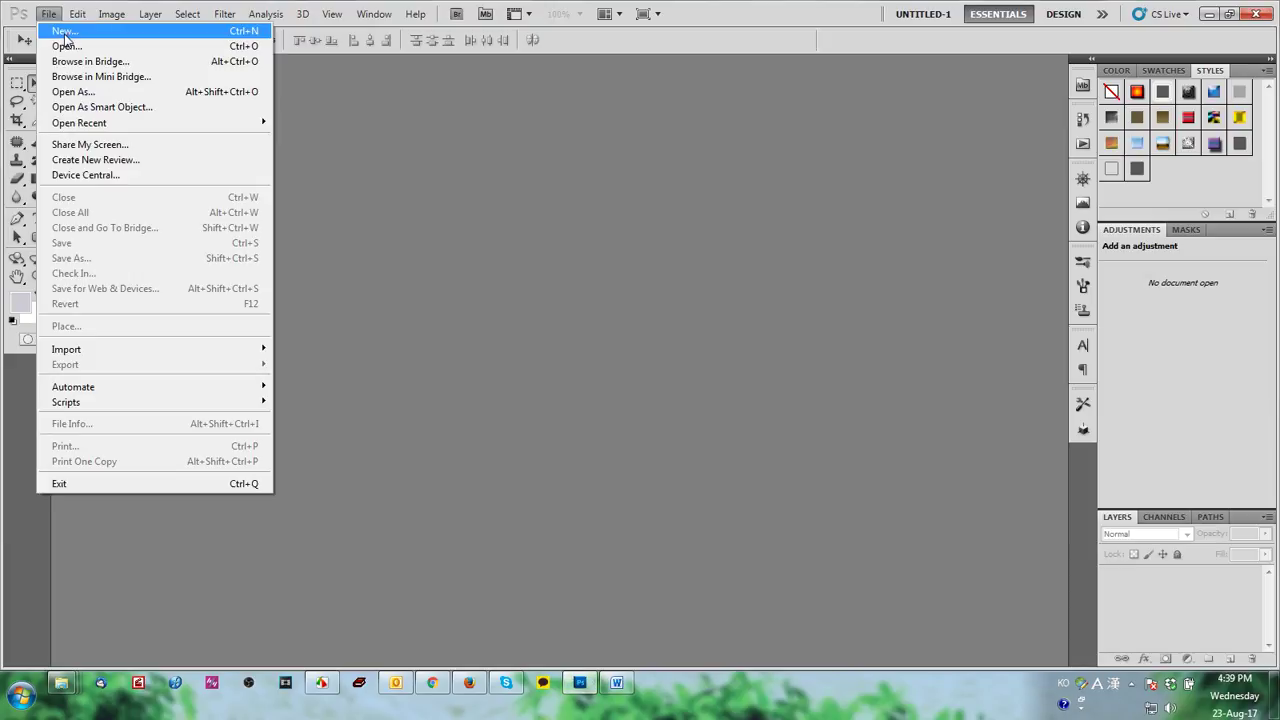
pyautogui.click(64, 31)
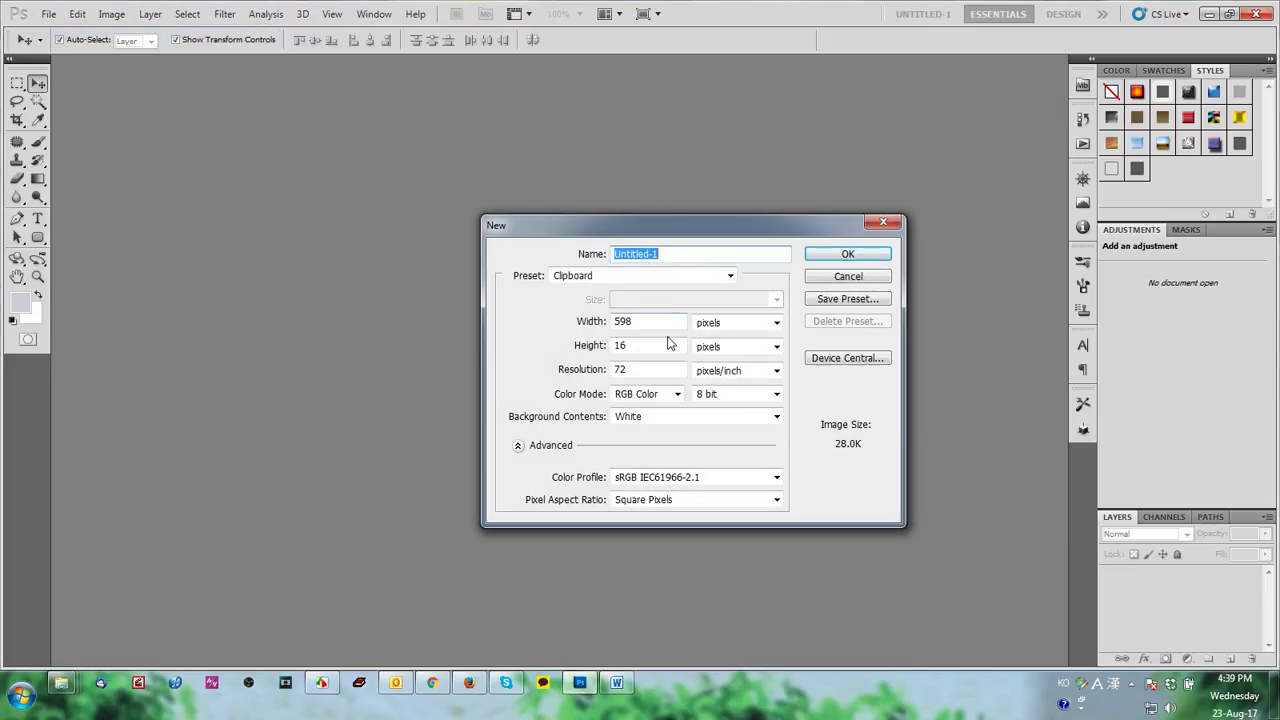
pyautogui.click(731, 322)
pyautogui.click(729, 372)
pyautogui.click(657, 321)
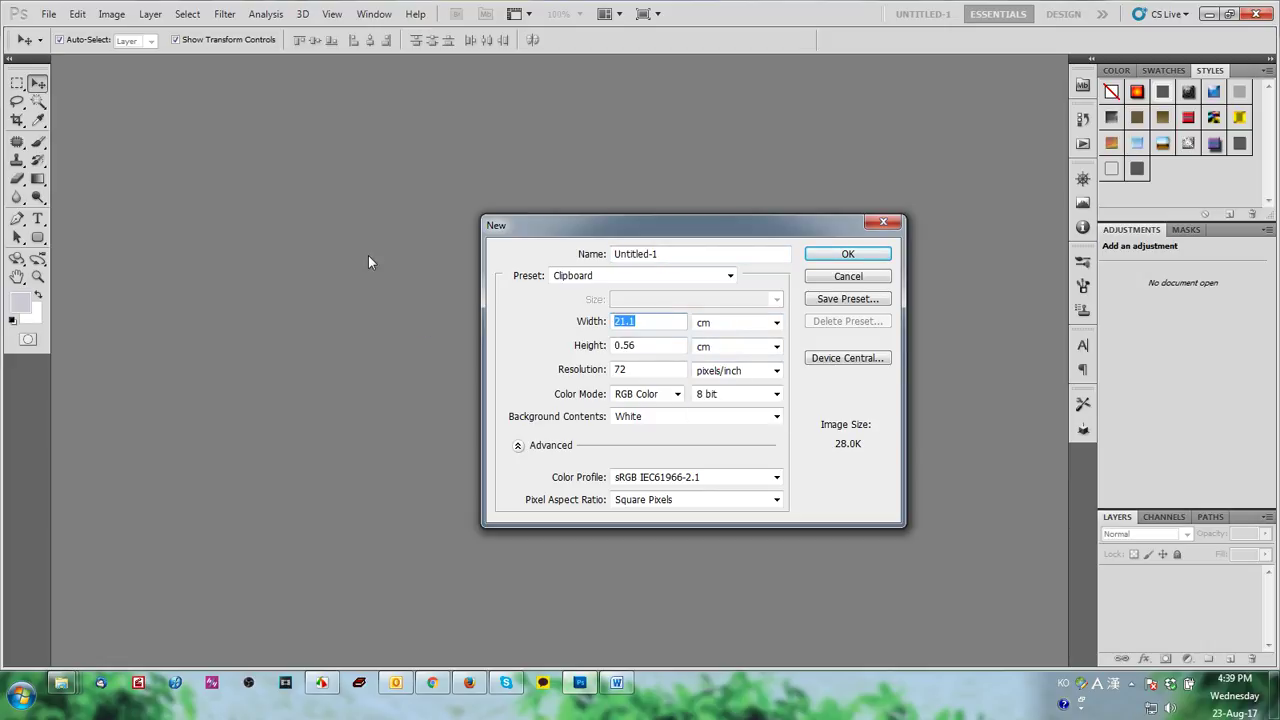
pyautogui.write('18')
pyautogui.press('Tab')
pyautogui.press('Tab')
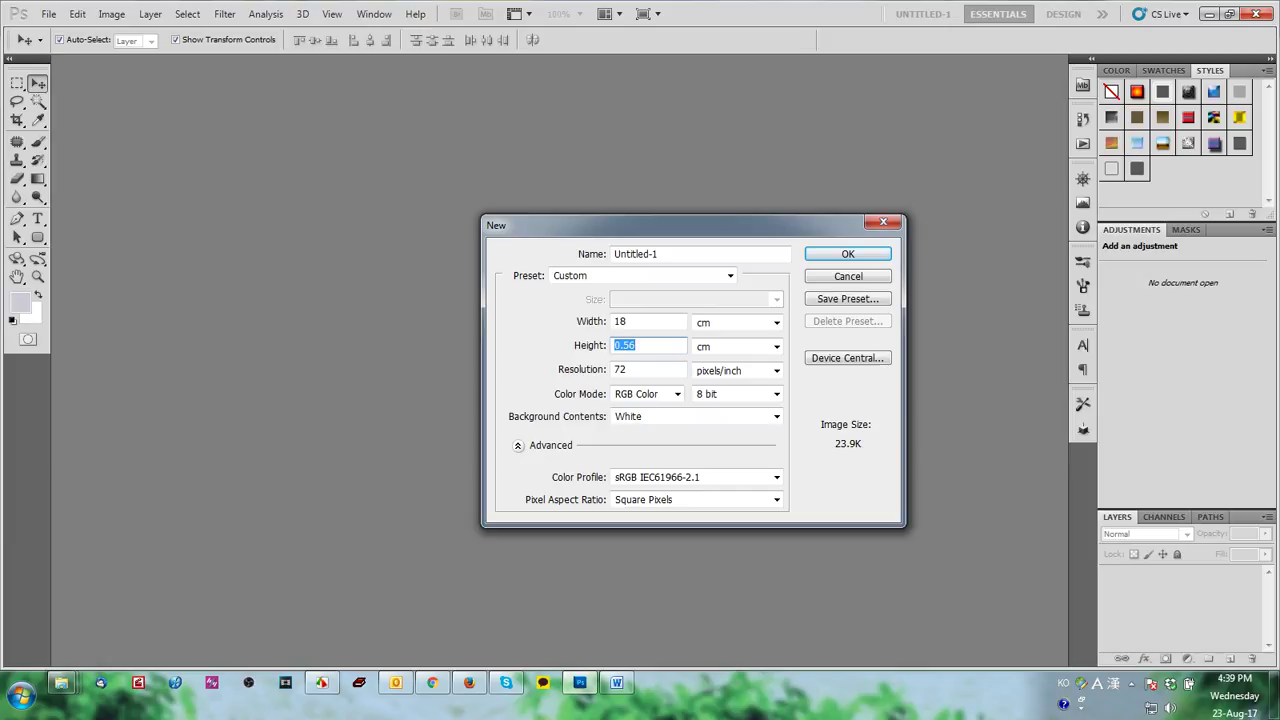
pyautogui.write('10')
pyautogui.press('Tab')
pyautogui.press('Tab')
pyautogui.write('300')
pyautogui.press('Return')
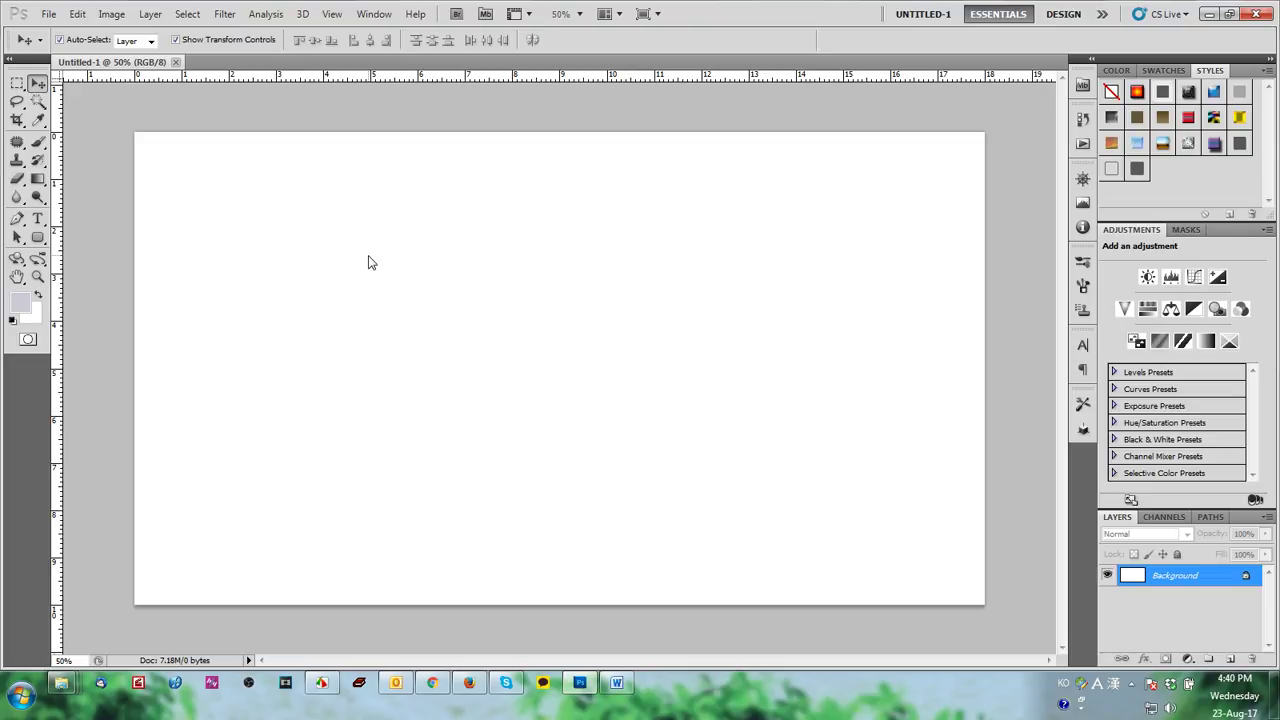
# Step: Paste the company name as black Times New Roman text at the card's top-left
pyautogui.press('t')
pyautogui.click(177, 172)
pyautogui.hotkey('ctrl', 'v')
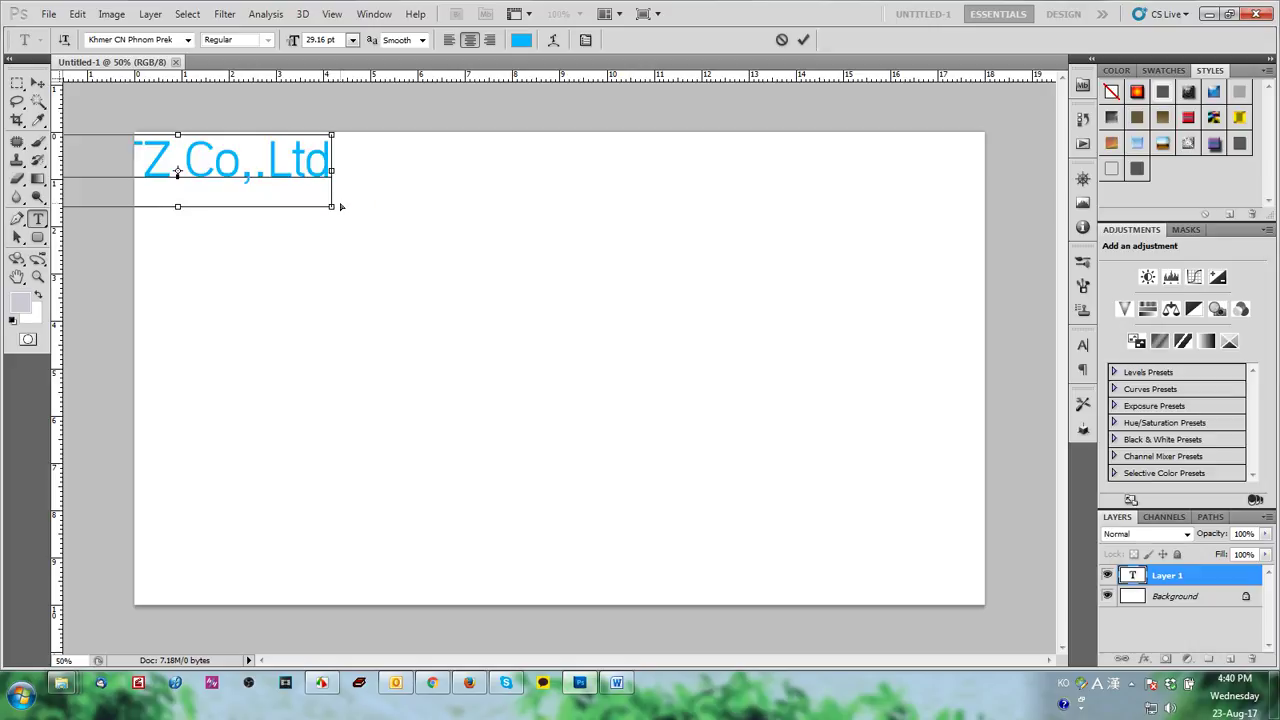
pyautogui.hotkey('ctrl', 'a')
pyautogui.click(521, 40)
pyautogui.click(926, 468)
pyautogui.click(1089, 265)
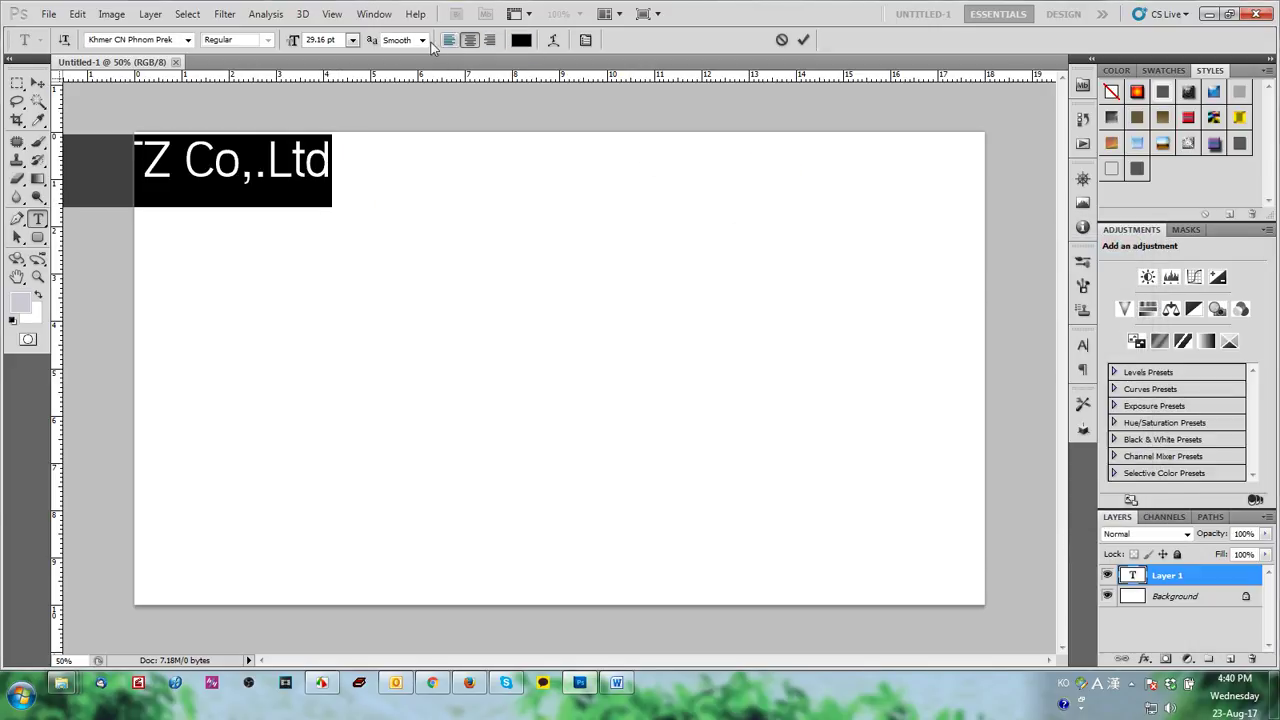
pyautogui.click(160, 38)
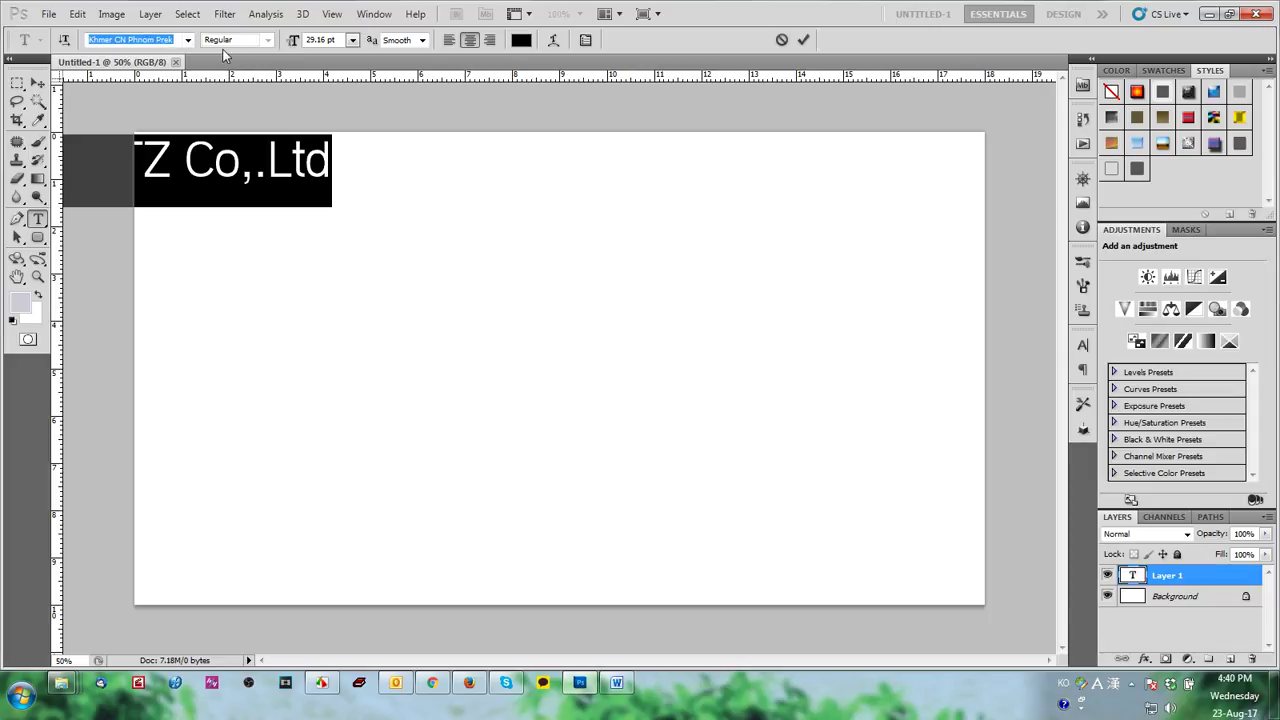
pyautogui.write('Times New Roman')
pyautogui.press('Return')
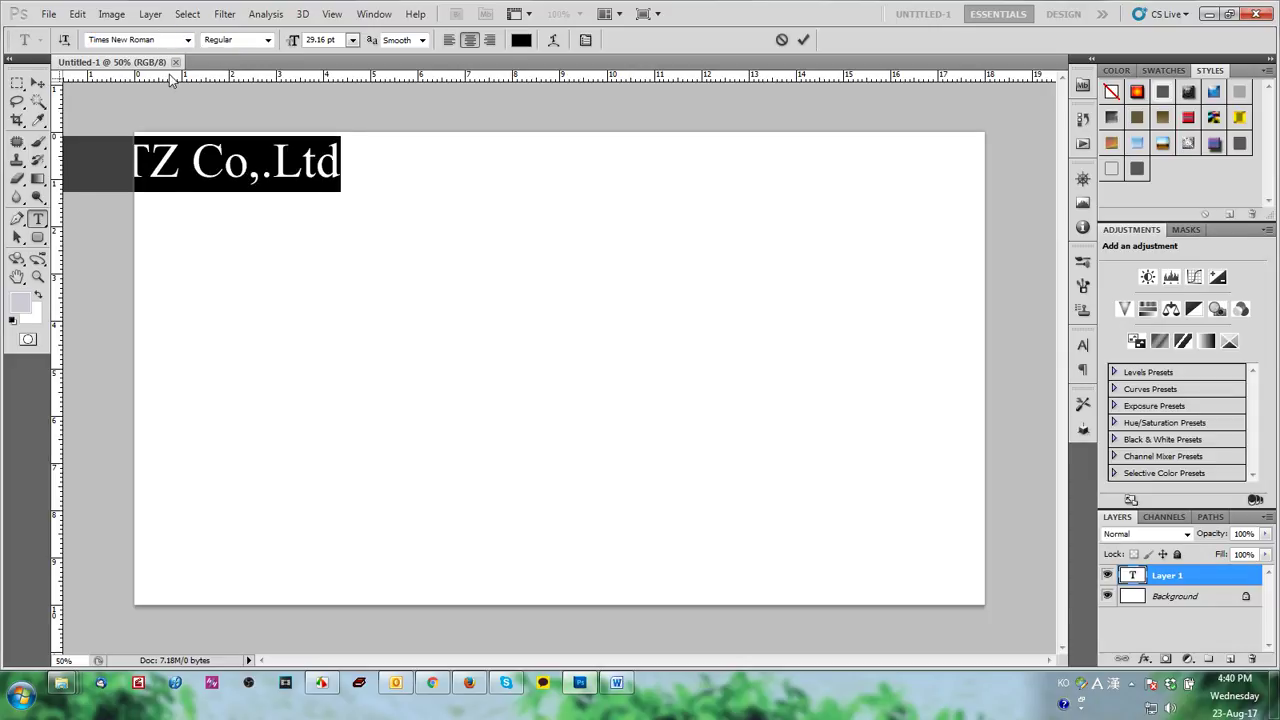
# Step: Move the company name to the right along the top of the card
pyautogui.click(37, 83)
pyautogui.moveTo(258, 178); pyautogui.dragTo(482, 192)
pyautogui.click(288, 228)
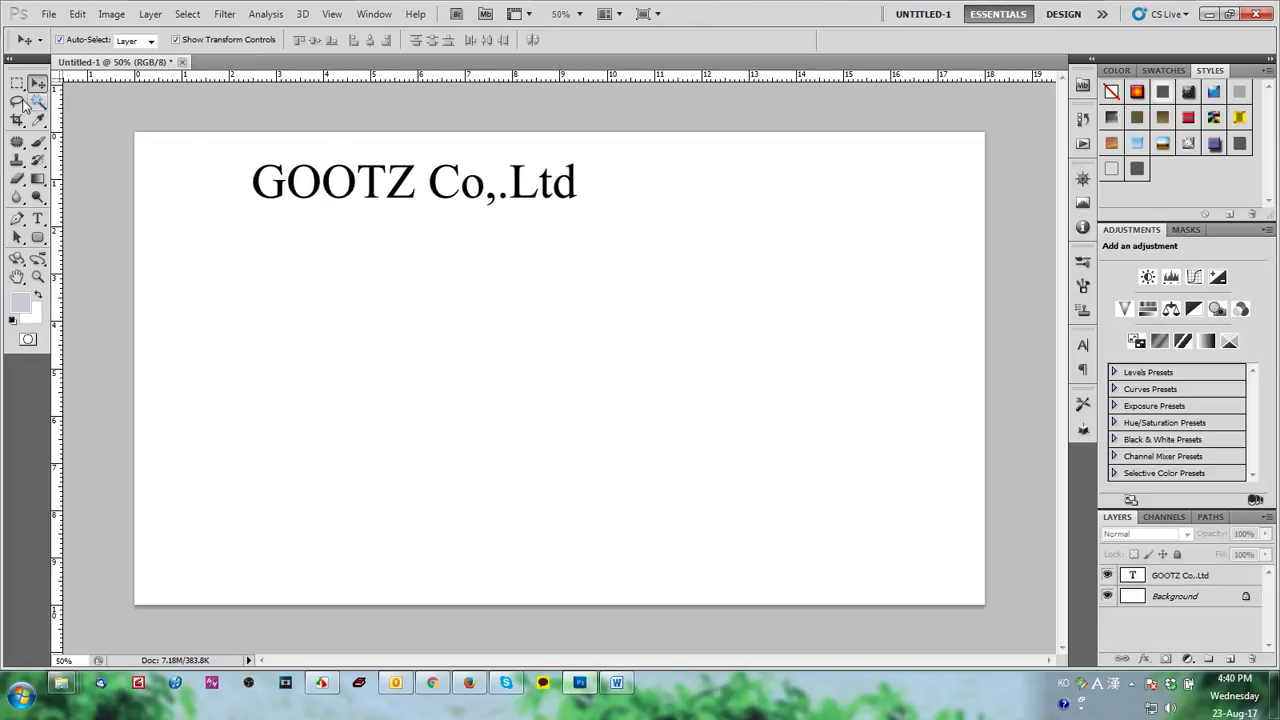
# Step: Try a polygon shape at the top-left, undo it, and nudge the title slightly up
pyautogui.click(38, 238)
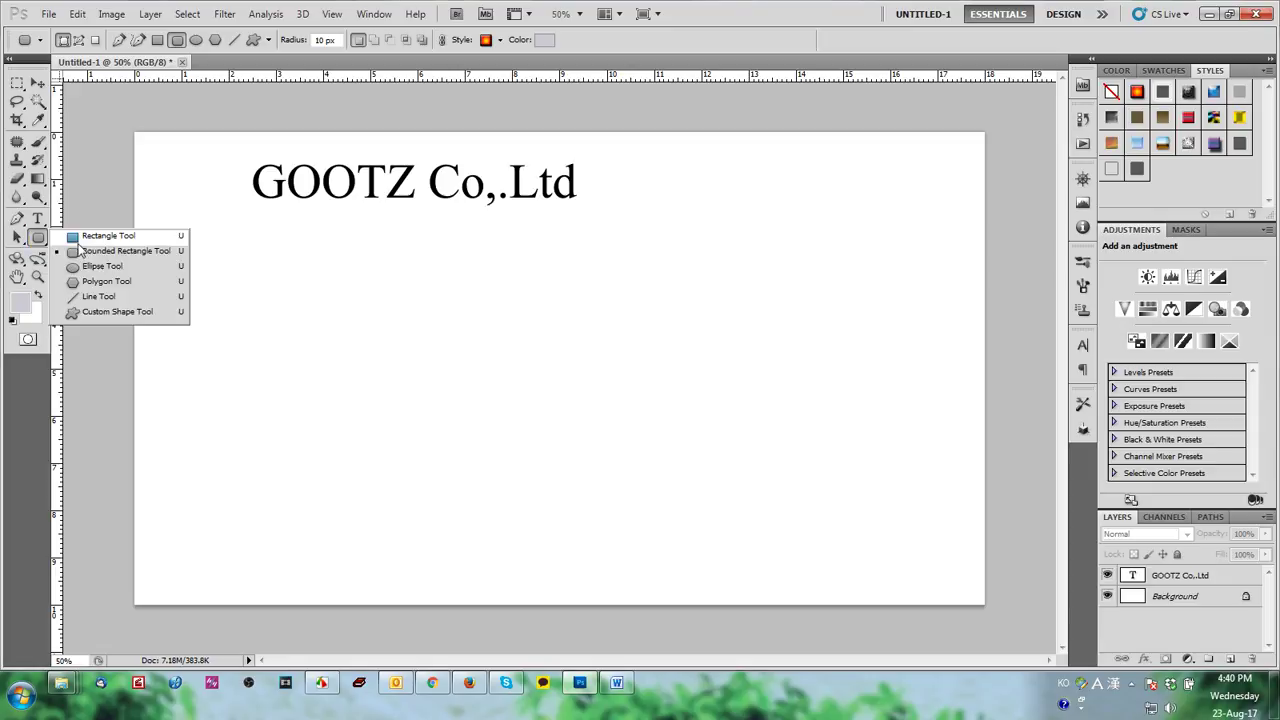
pyautogui.click(108, 281)
pyautogui.moveTo(166, 180); pyautogui.dragTo(201, 215)
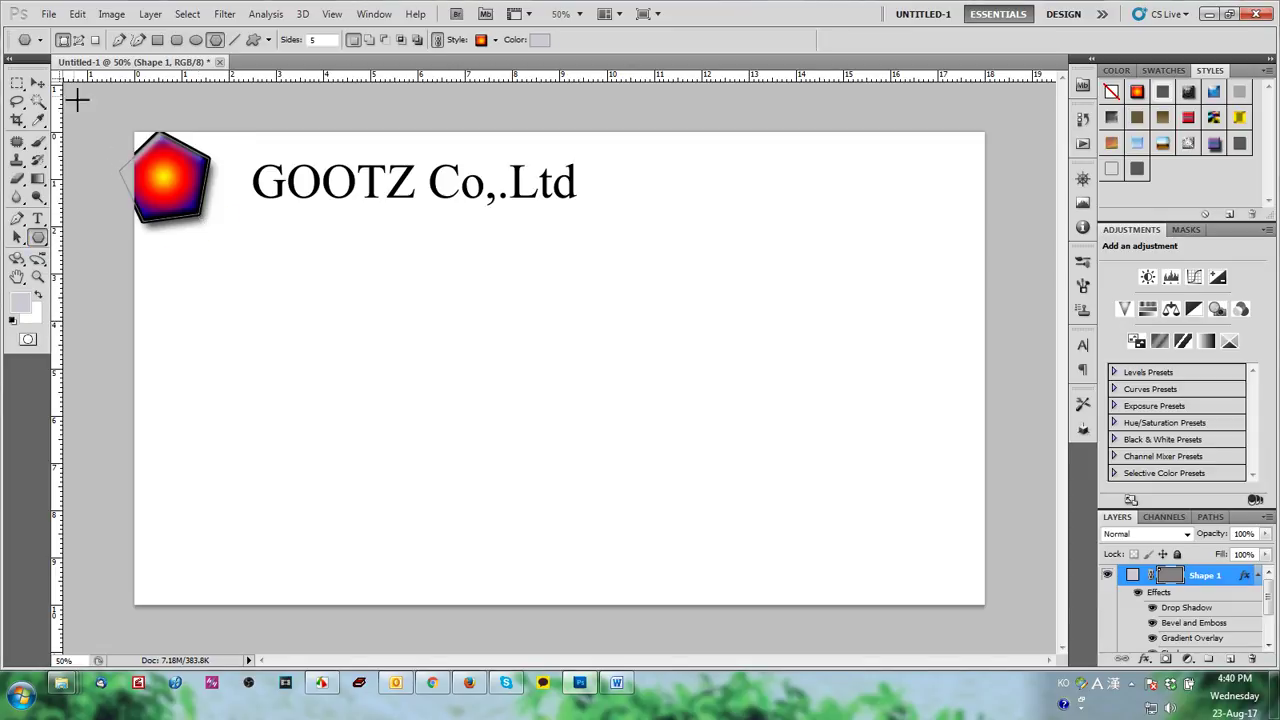
pyautogui.click(38, 83)
pyautogui.hotkey('ctrl', 'z')
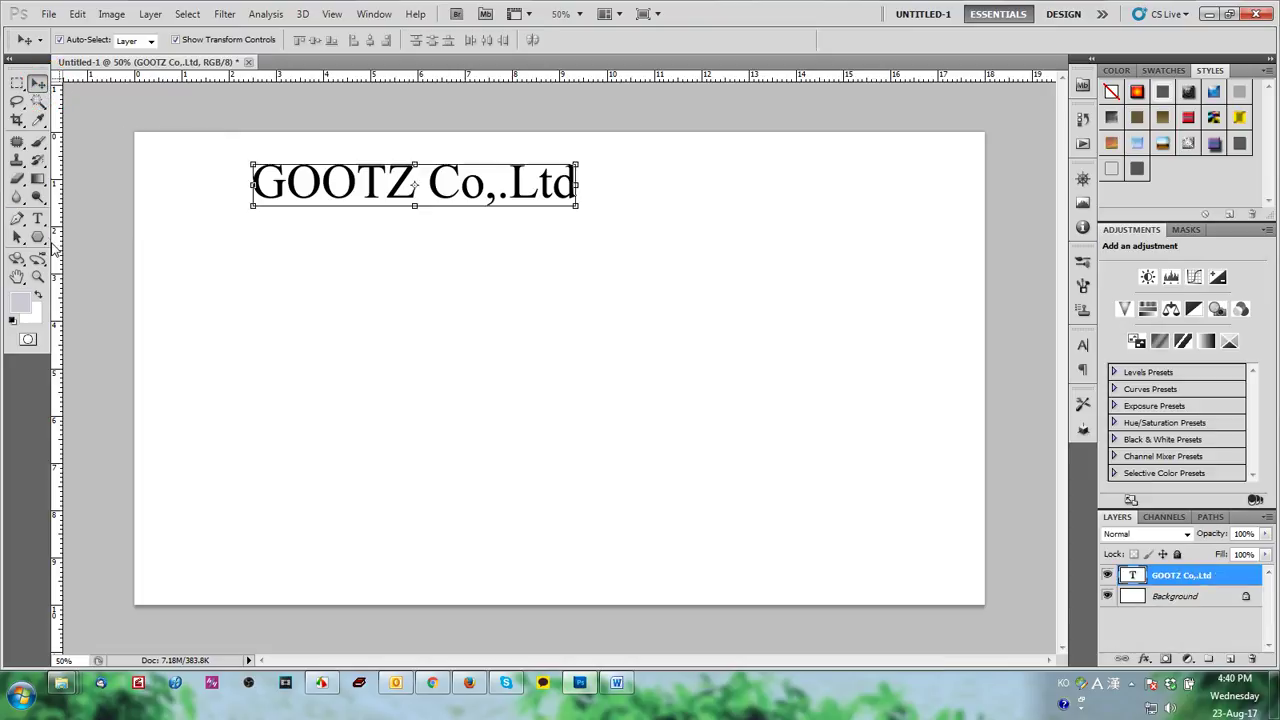
pyautogui.moveTo(306, 185); pyautogui.dragTo(308, 175)
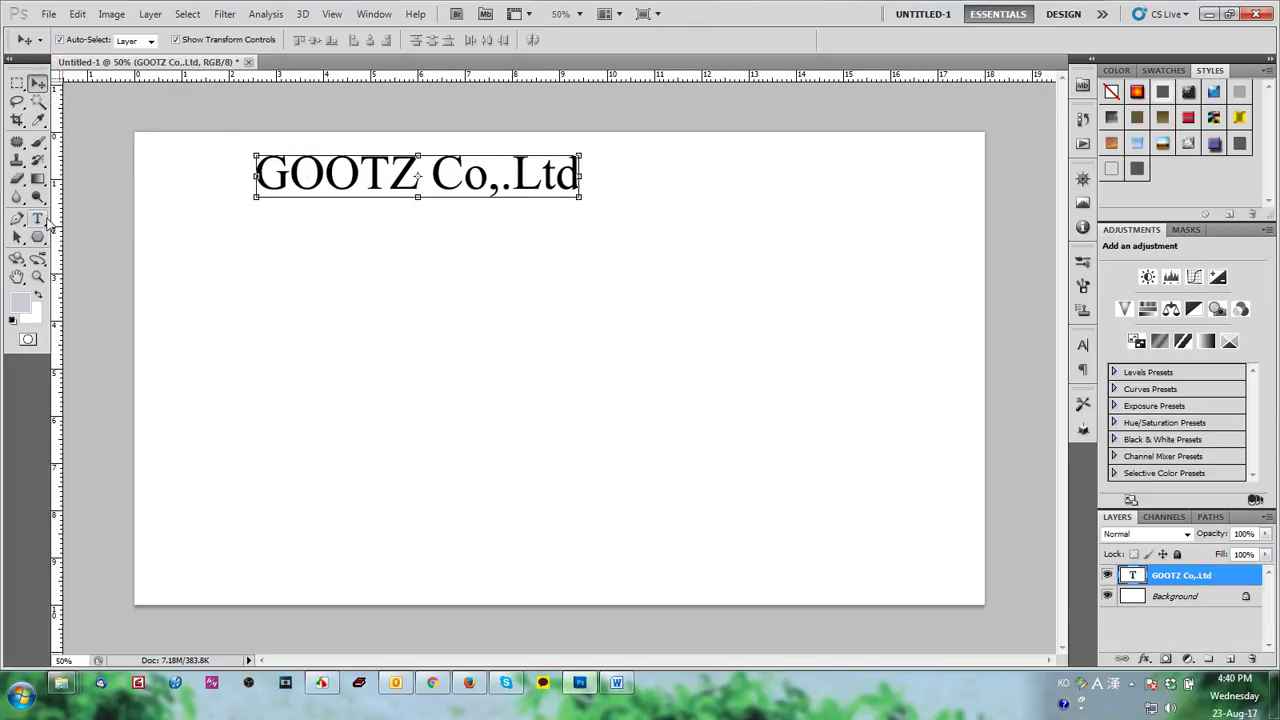
# Step: Draw an ellipse circle to the left of the title
pyautogui.click(38, 237)
pyautogui.click(102, 268)
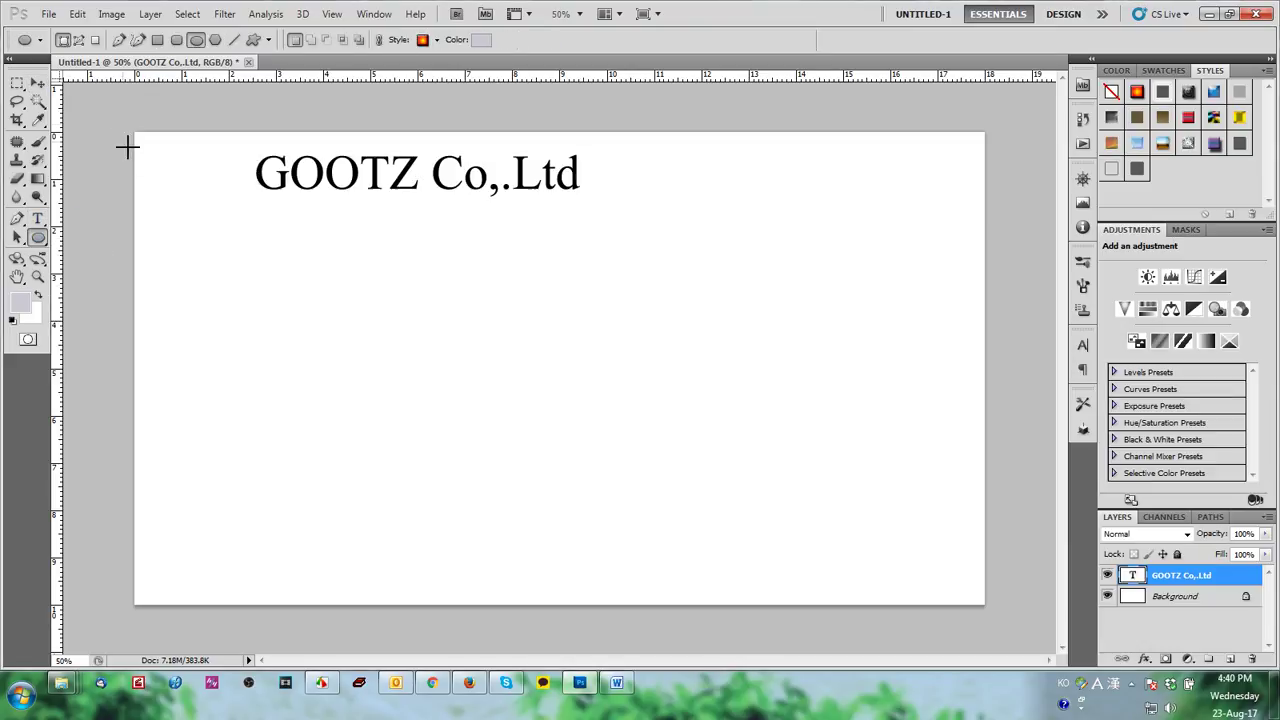
pyautogui.moveTo(118, 120); pyautogui.dragTo(266, 212)
pyautogui.press('v')
# Step: Delete the circle and fill a band across the card top on a new layer
pyautogui.press('Delete')
pyautogui.press('m')
pyautogui.moveTo(132, 134); pyautogui.dragTo(1012, 194)
pyautogui.click(1231, 659)
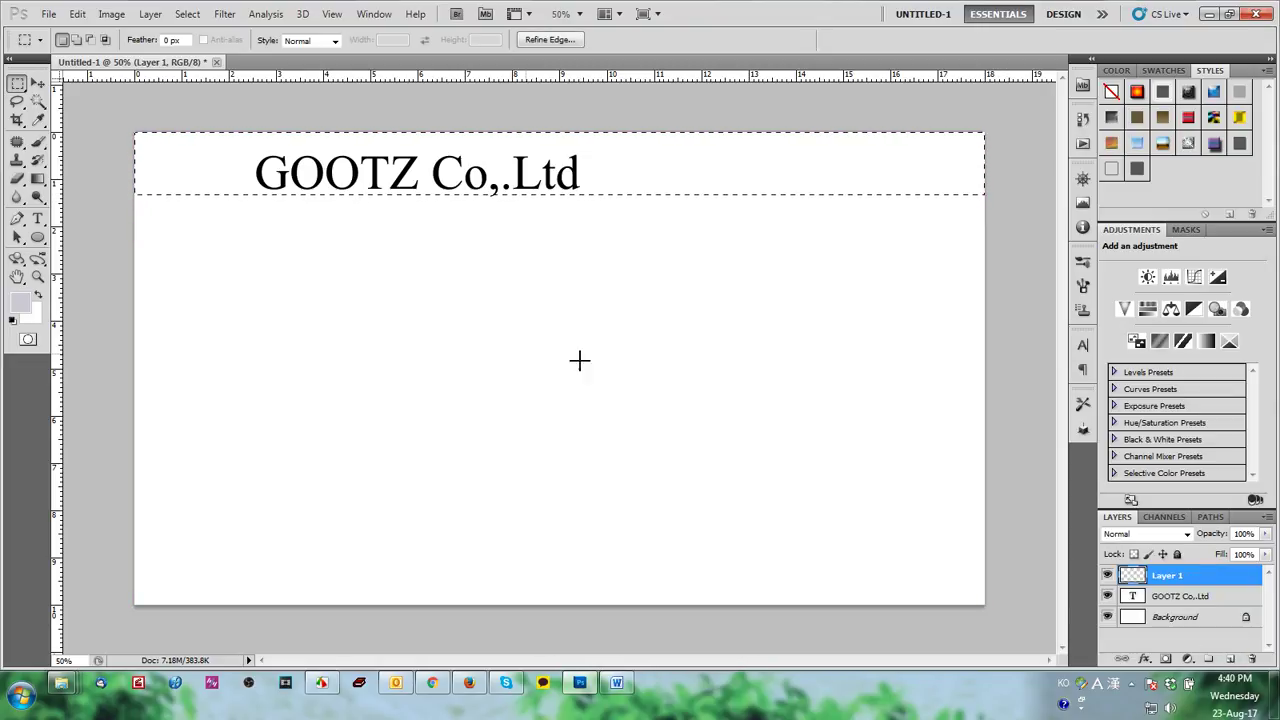
pyautogui.hotkey('alt', 'BackSpace')
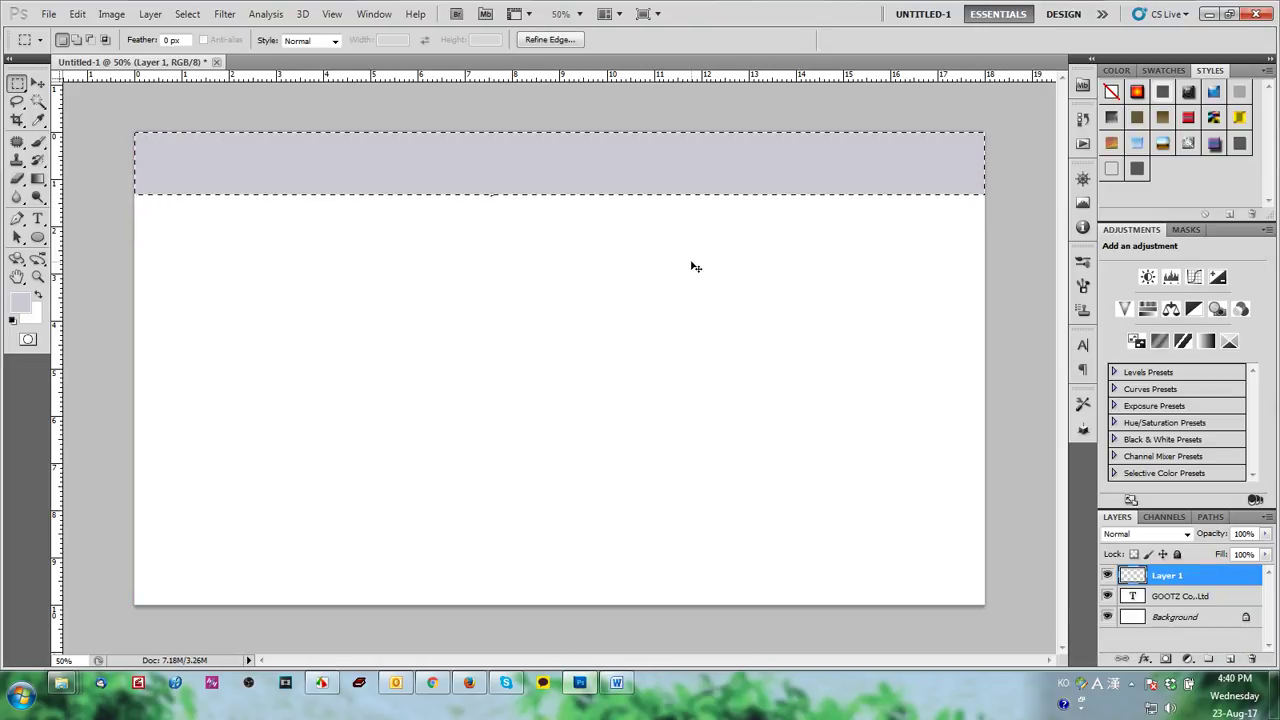
pyautogui.hotkey('ctrl', 'd')
# Step: Send the band below the title and reposition the title within it
pyautogui.hotkey('ctrl', '[')
pyautogui.press('v')
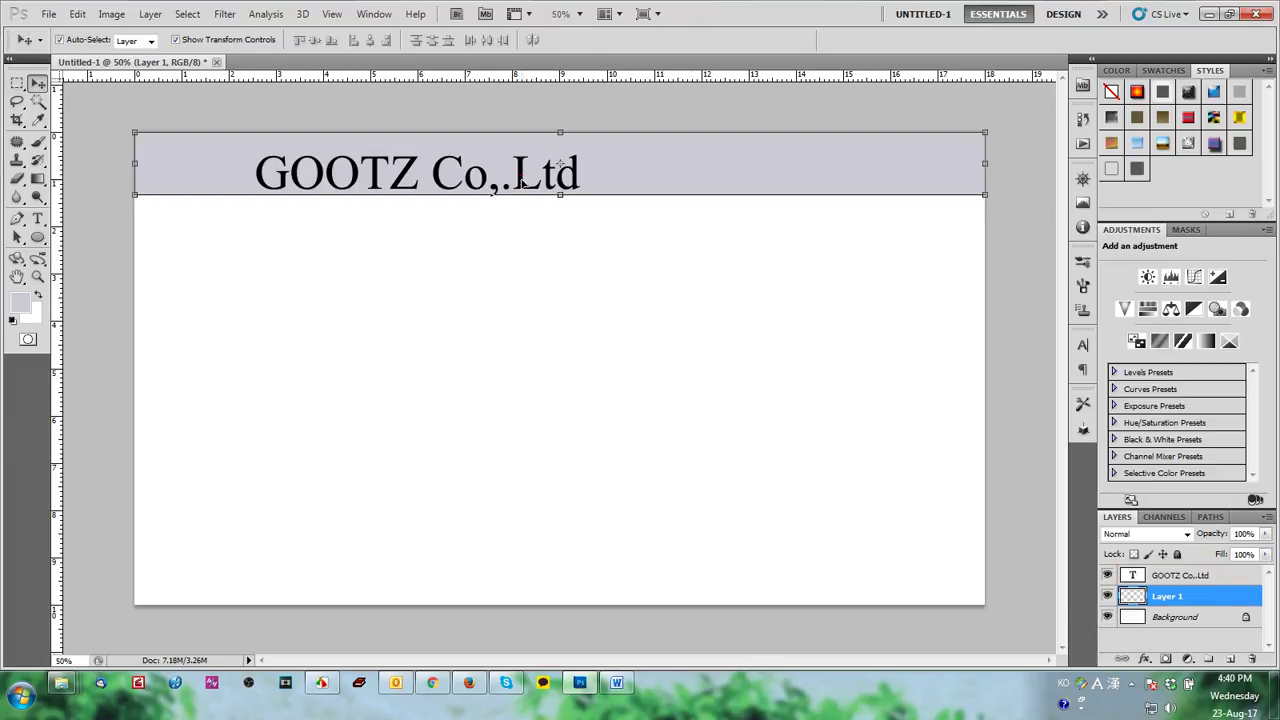
pyautogui.moveTo(521, 181)
pyautogui.mouseDown()
pyautogui.moveTo(815, 181)
pyautogui.moveTo(468, 178)
pyautogui.moveTo(503, 176)
pyautogui.mouseUp()
pyautogui.click(580, 304)
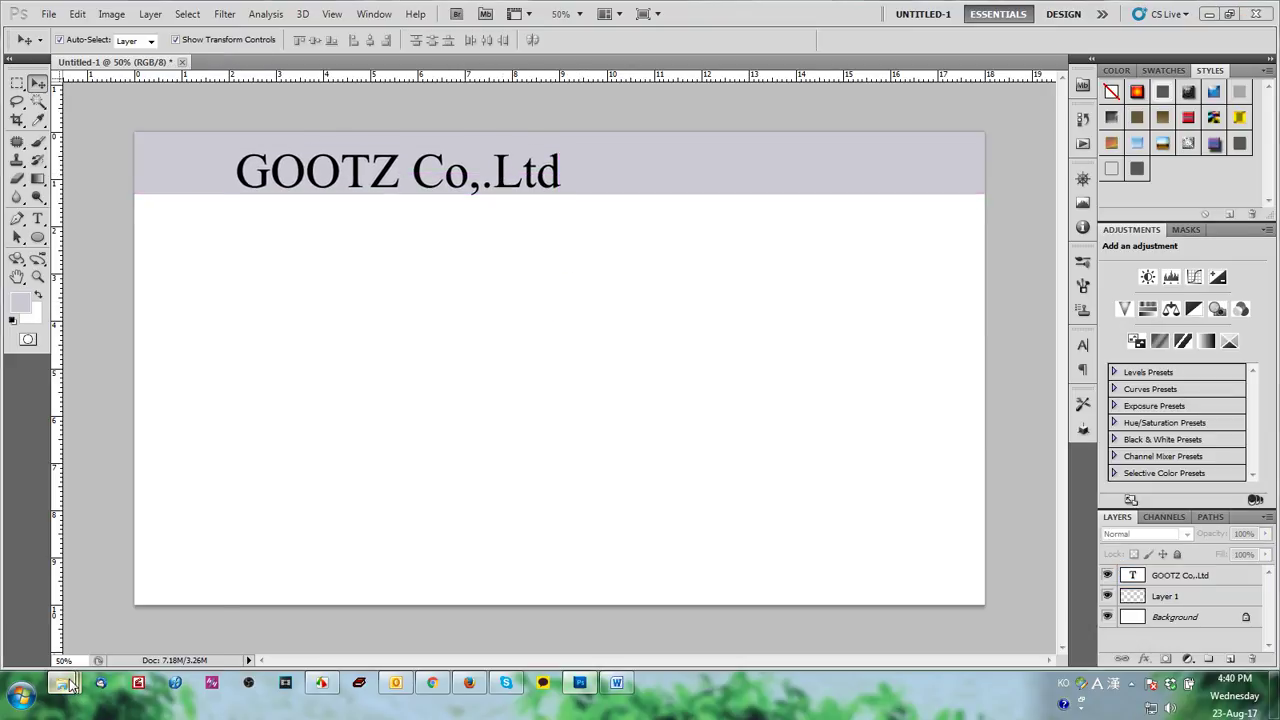
# Step: Open the MYANMAR folder from Explorer's recent list and preview header.jpg
pyautogui.rightClick(61, 682)
pyautogui.moveTo(73, 585)
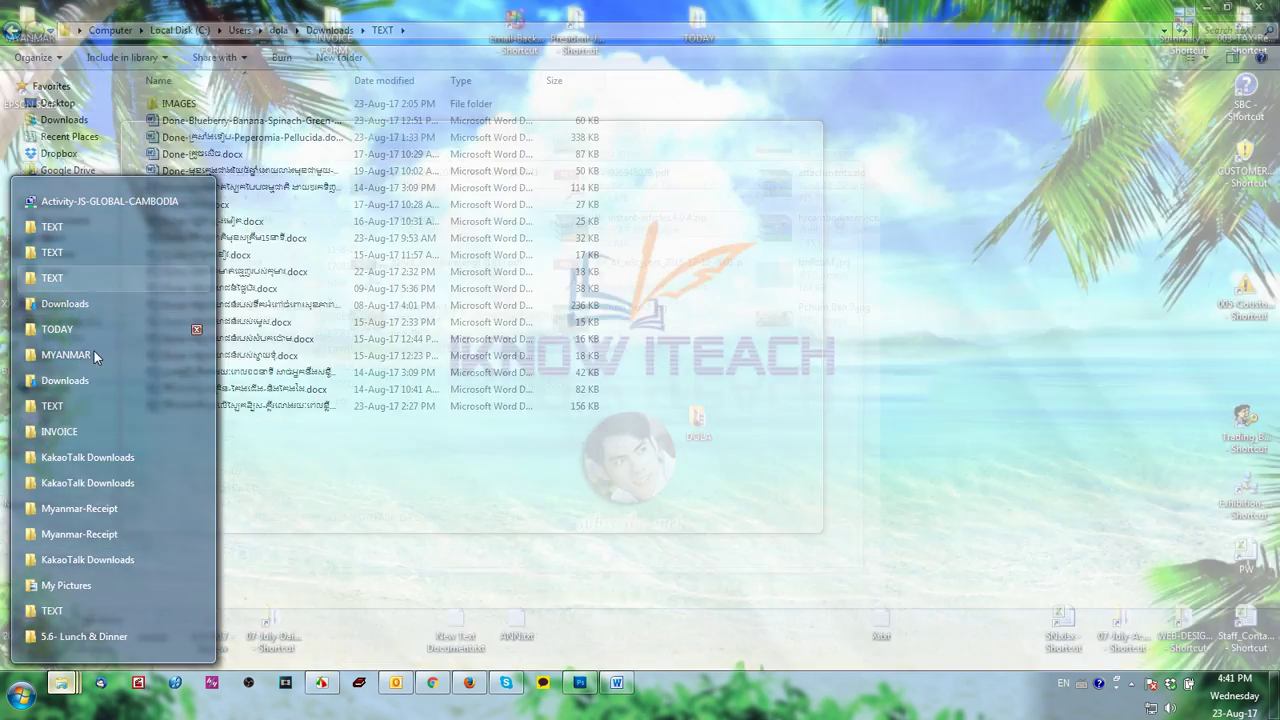
pyautogui.click(94, 355)
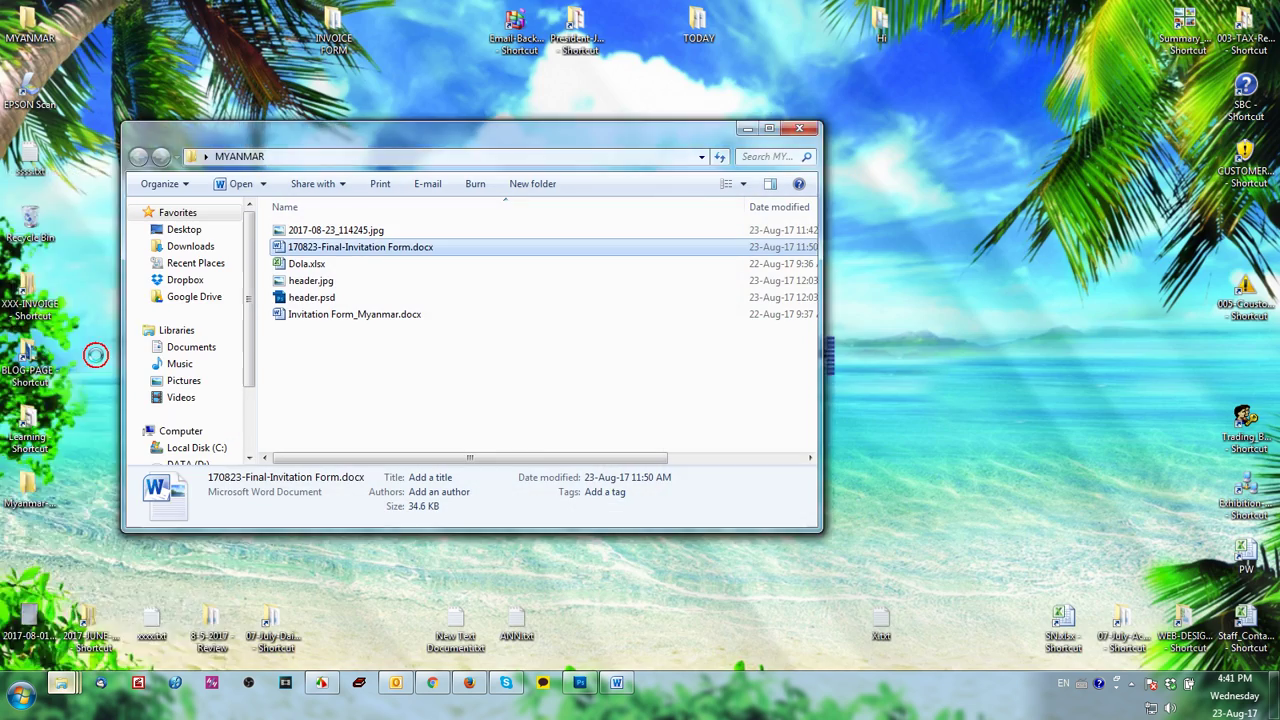
pyautogui.doubleClick(310, 284)
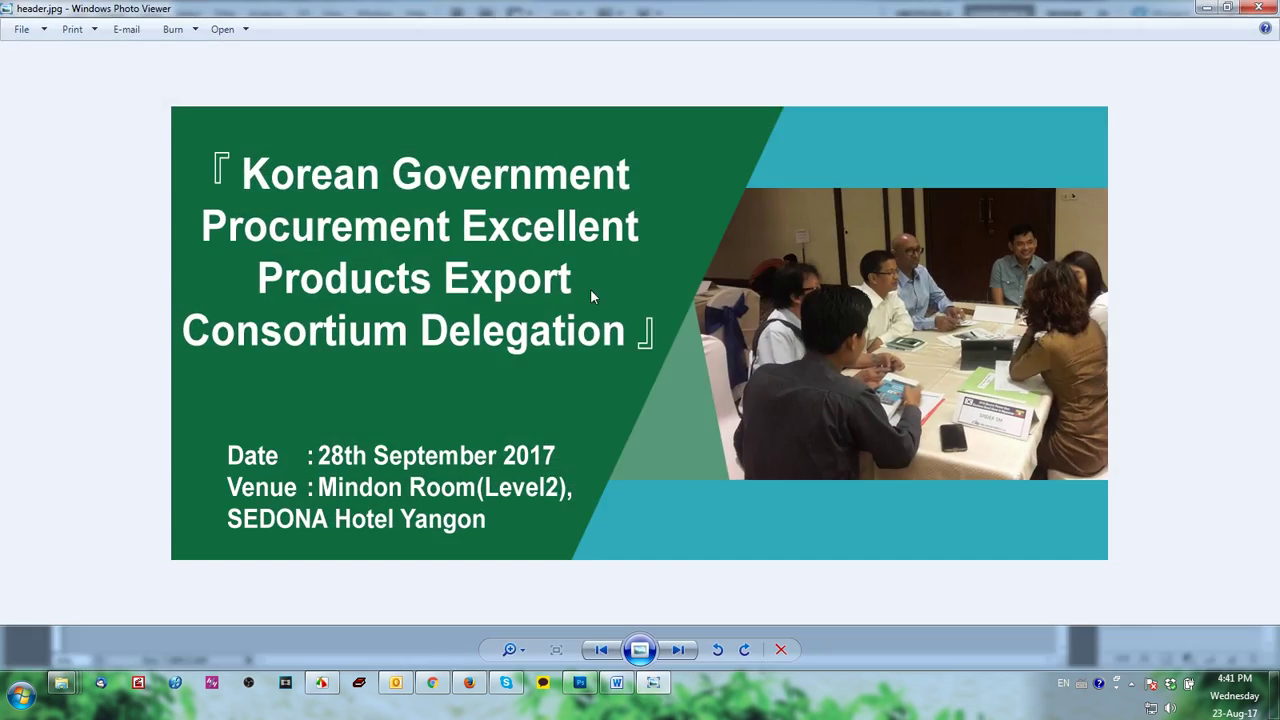
pyautogui.click(1258, 7)
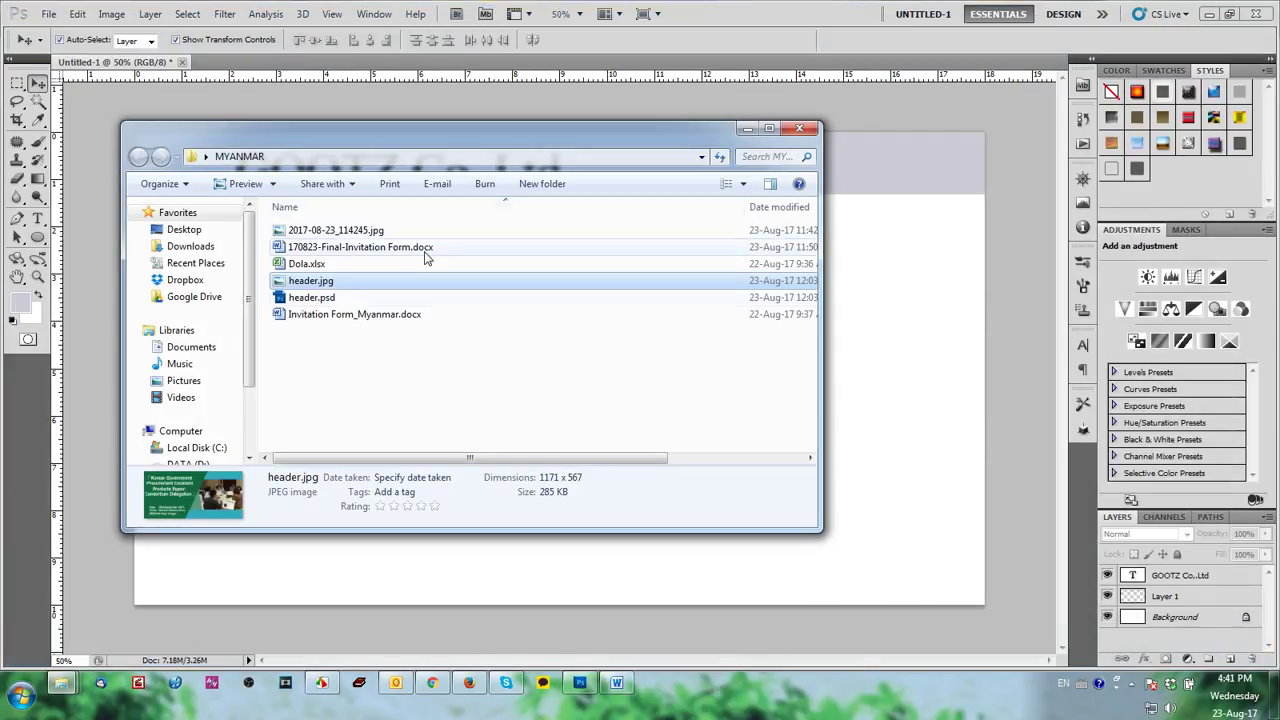
# Step: Open header.psd in Photoshop and float its window over the card
pyautogui.click(338, 298)
pyautogui.doubleClick(338, 298)
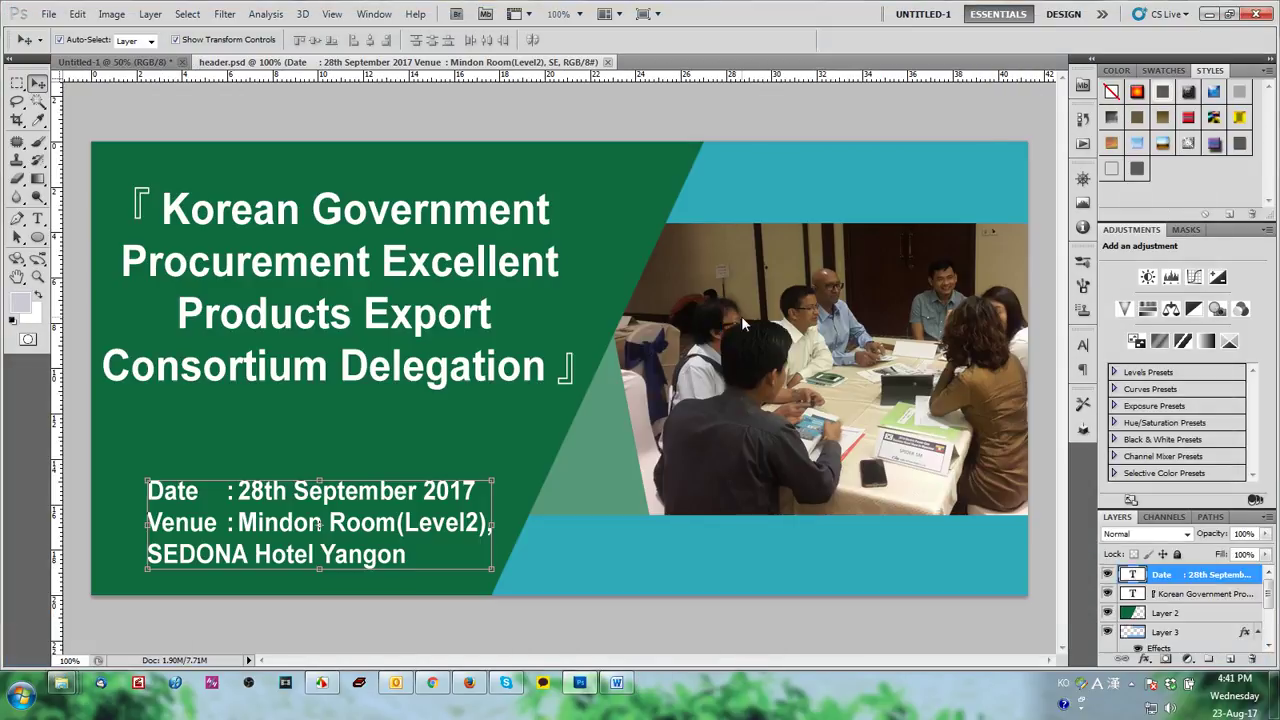
pyautogui.click(900, 178)
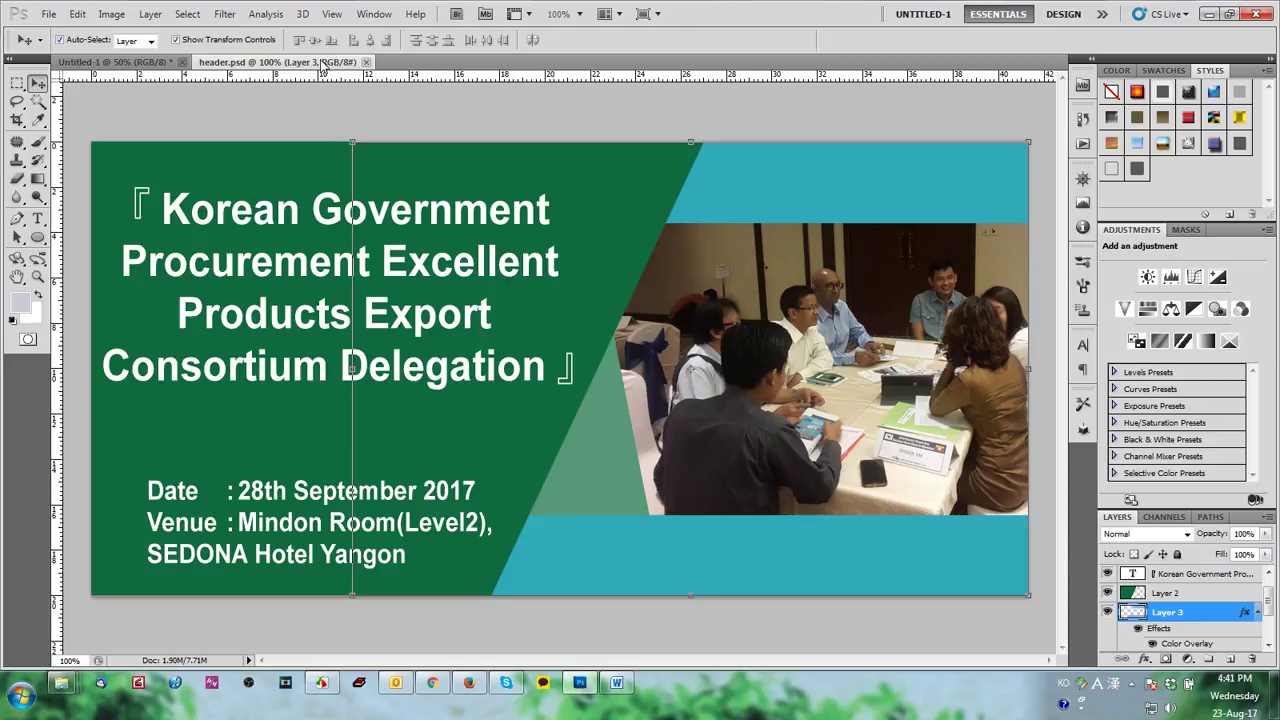
pyautogui.moveTo(323, 63); pyautogui.dragTo(855, 316)
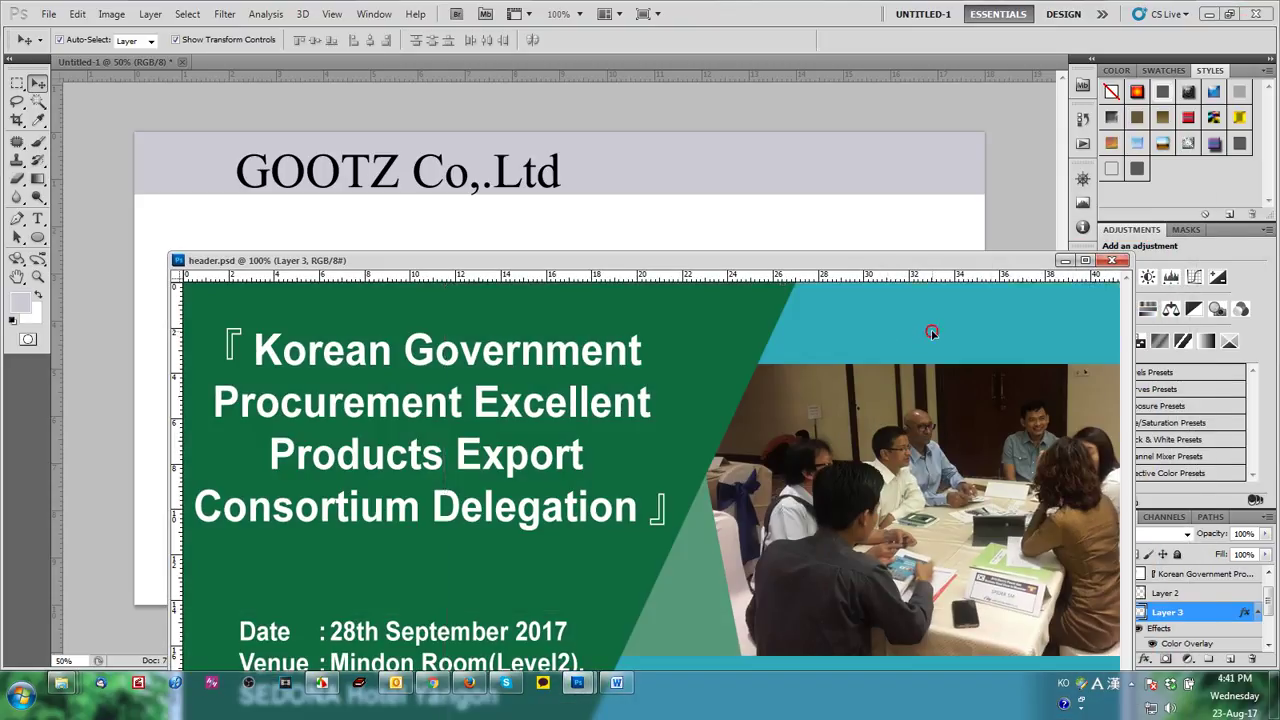
pyautogui.moveTo(931, 332); pyautogui.dragTo(869, 166)
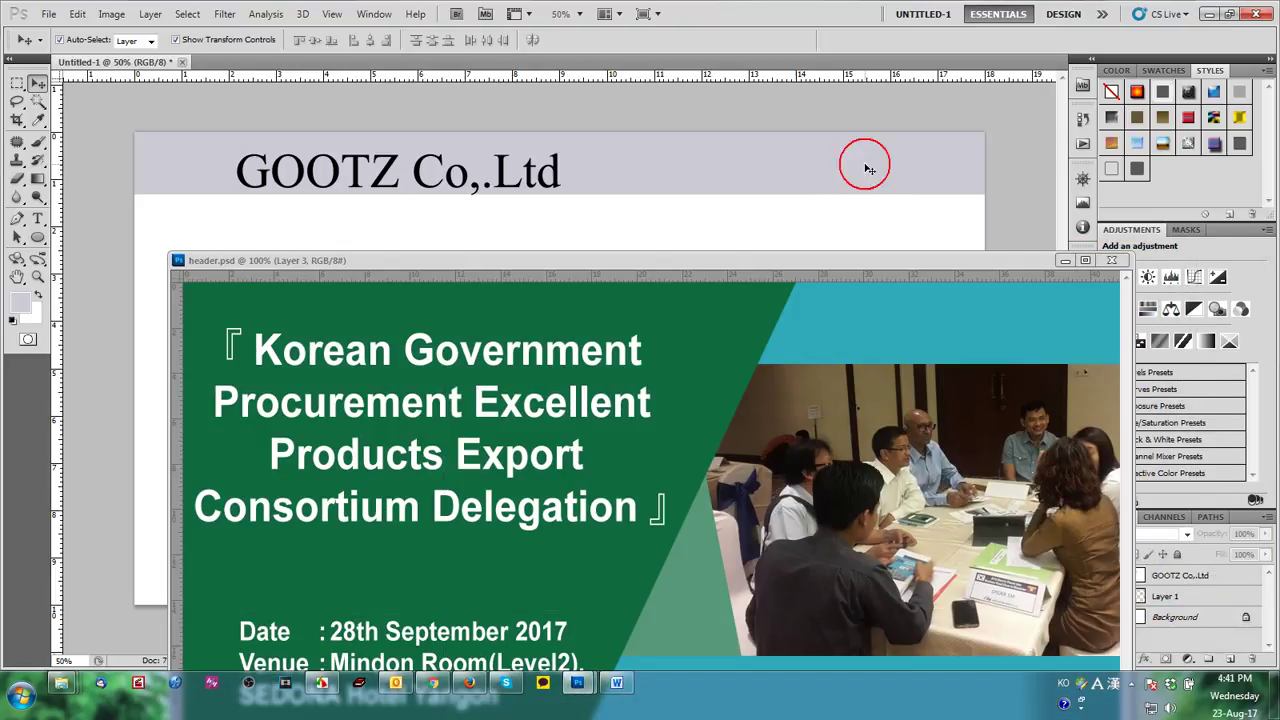
# Step: Sample the banner's teal as the foreground colour with the Eyedropper
pyautogui.click(920, 320)
pyautogui.press('i')
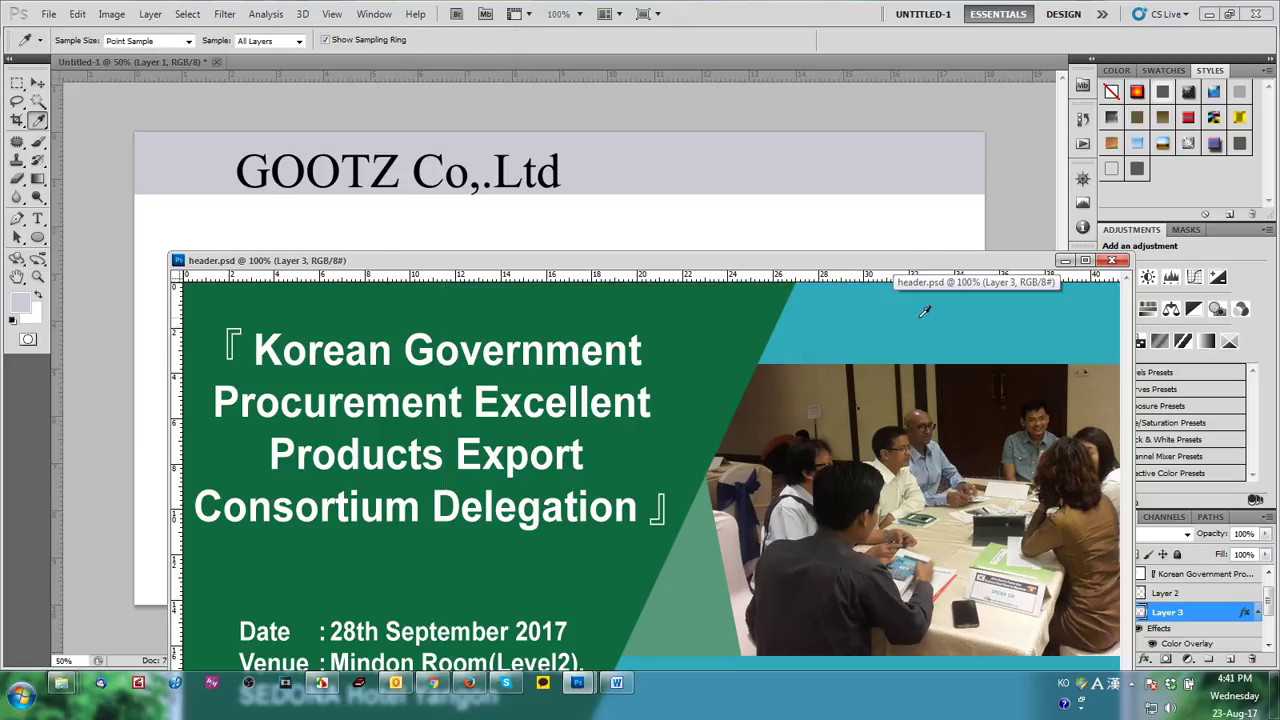
pyautogui.click(925, 311)
pyautogui.press('c')
pyautogui.click(724, 161)
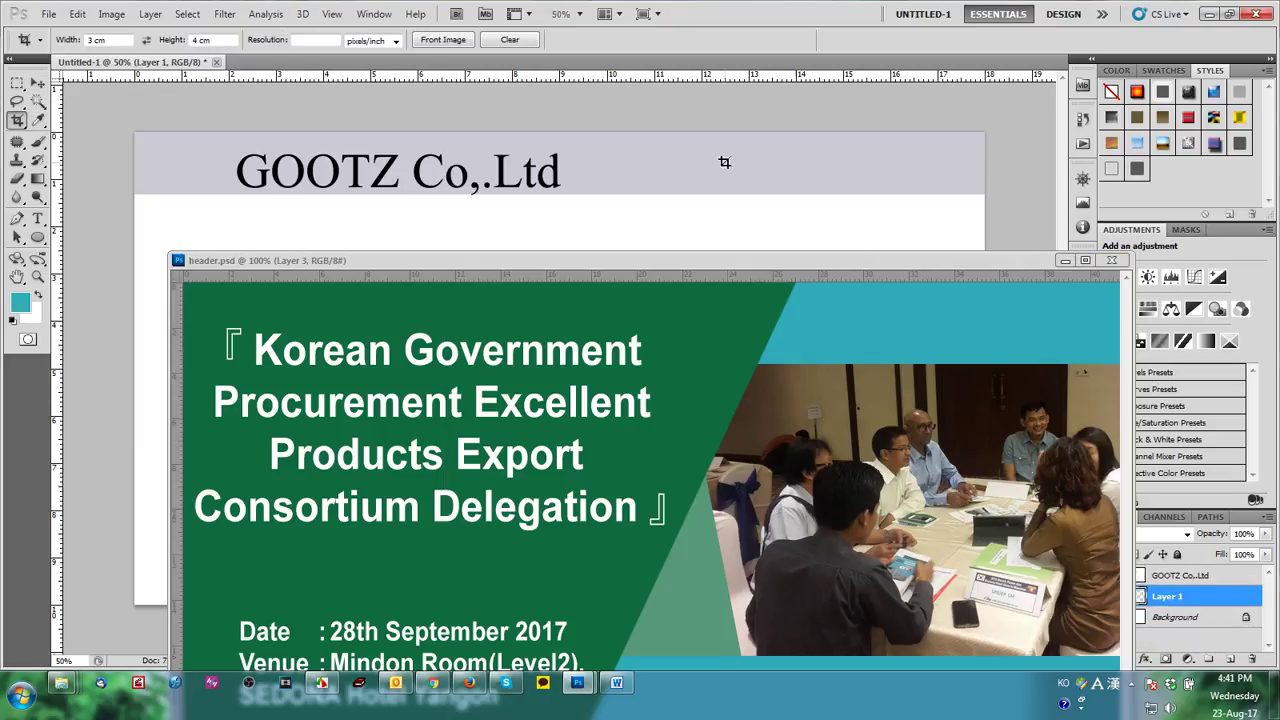
pyautogui.press('v')
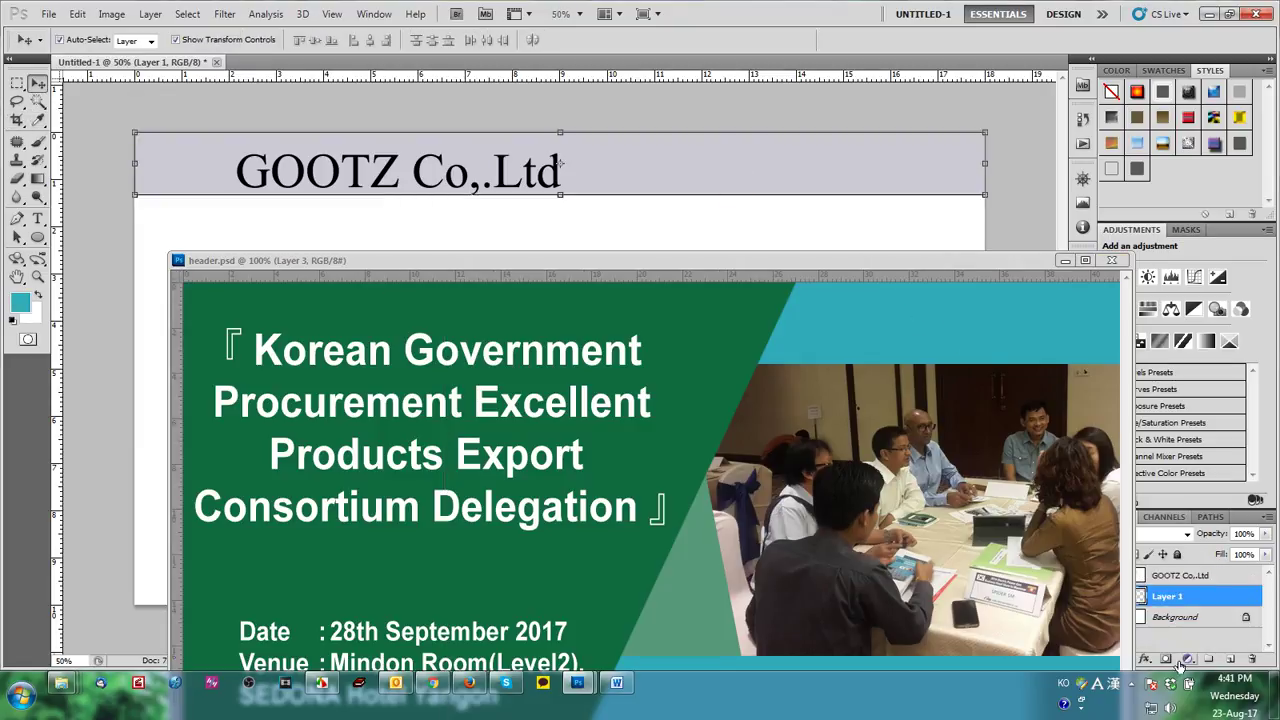
# Step: Give the band layer a teal Color Overlay and minimise the header.psd window
pyautogui.click(1148, 661)
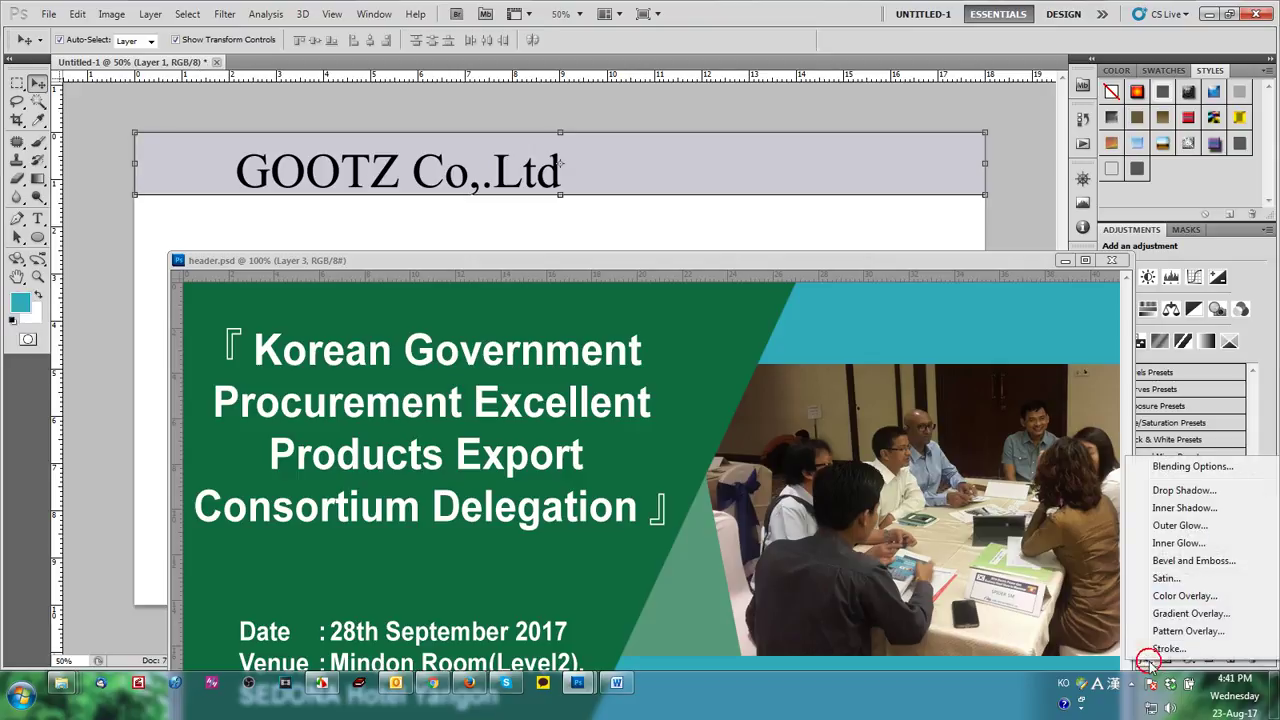
pyautogui.click(1182, 596)
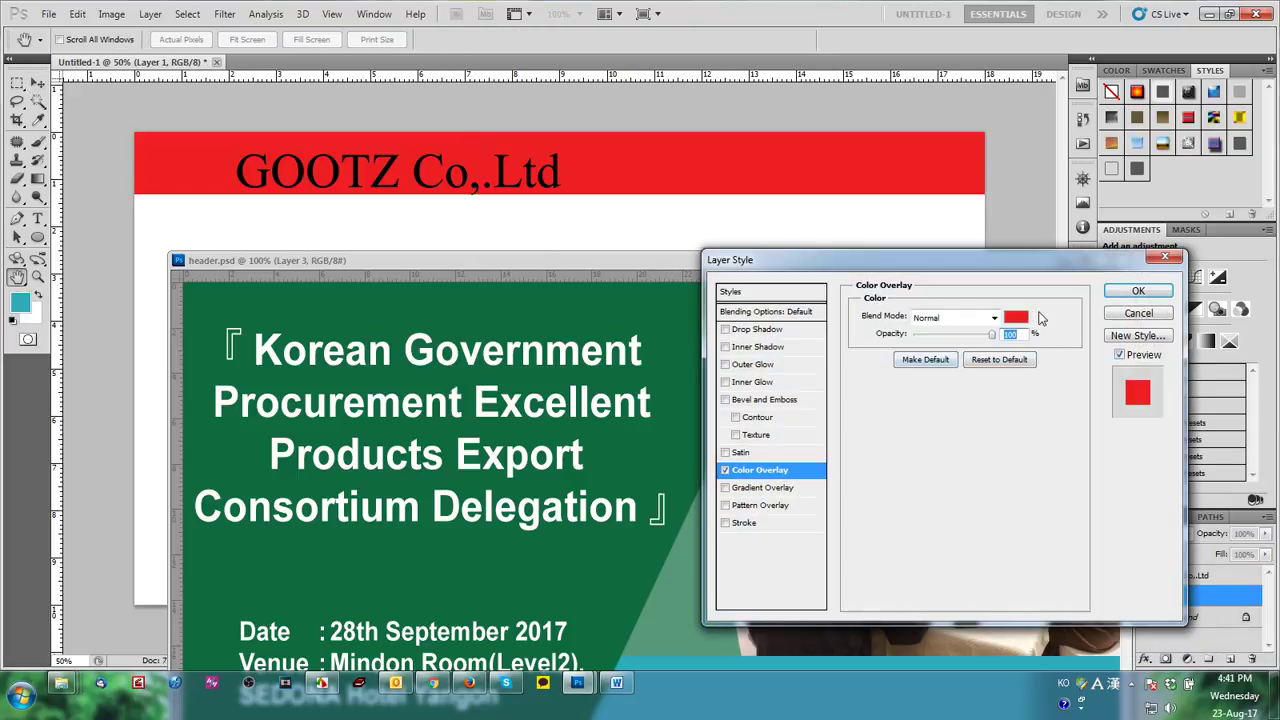
pyautogui.click(1015, 317)
pyautogui.click(24, 301)
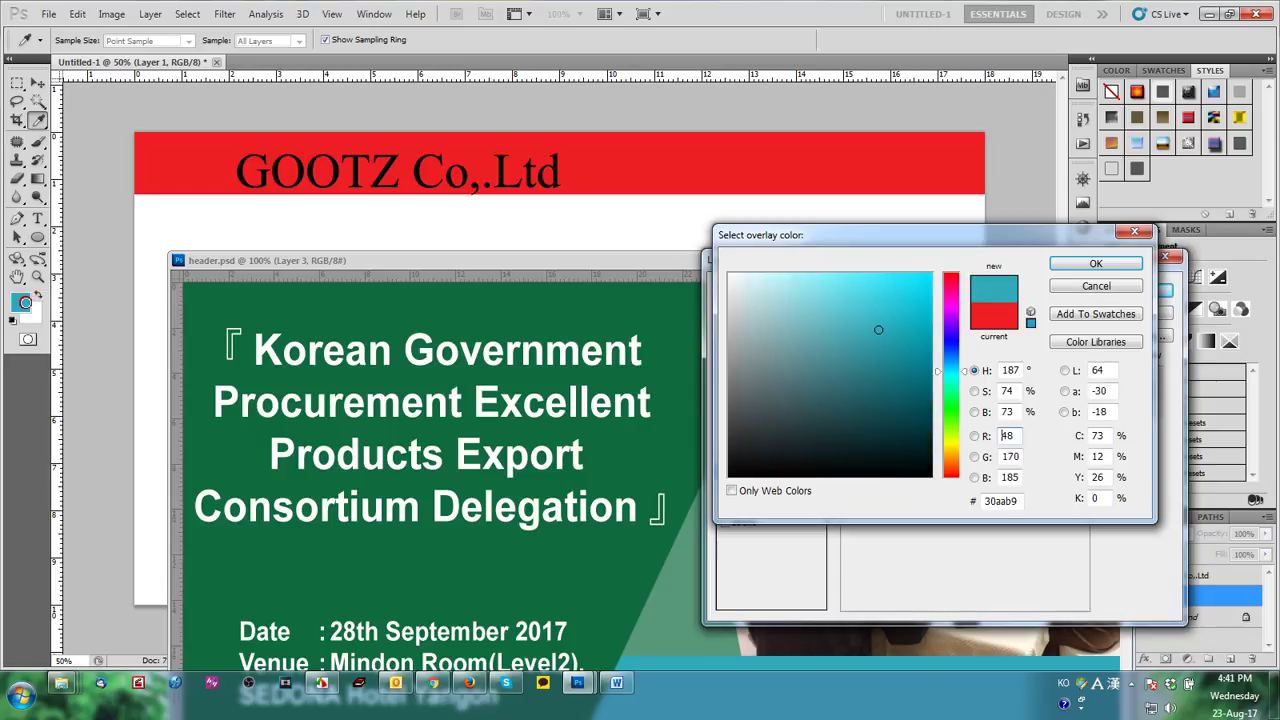
pyautogui.click(1069, 263)
pyautogui.click(1138, 290)
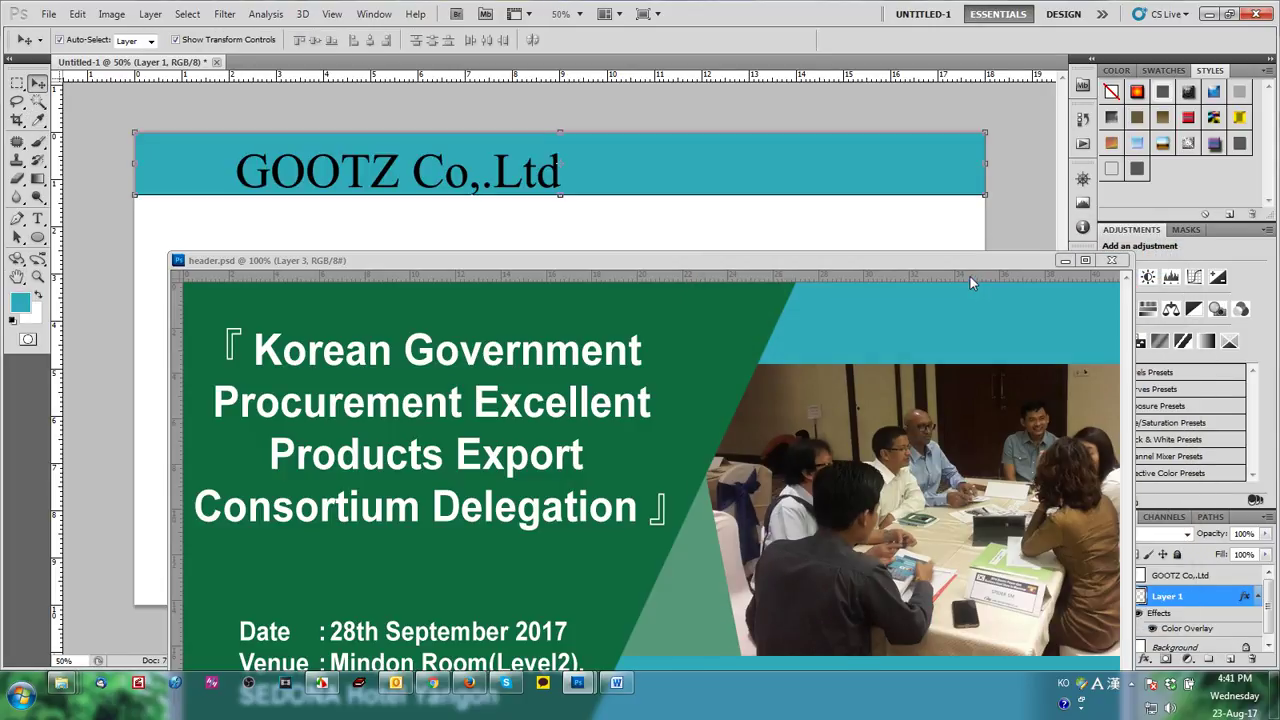
pyautogui.moveTo(968, 263); pyautogui.dragTo(830, 211)
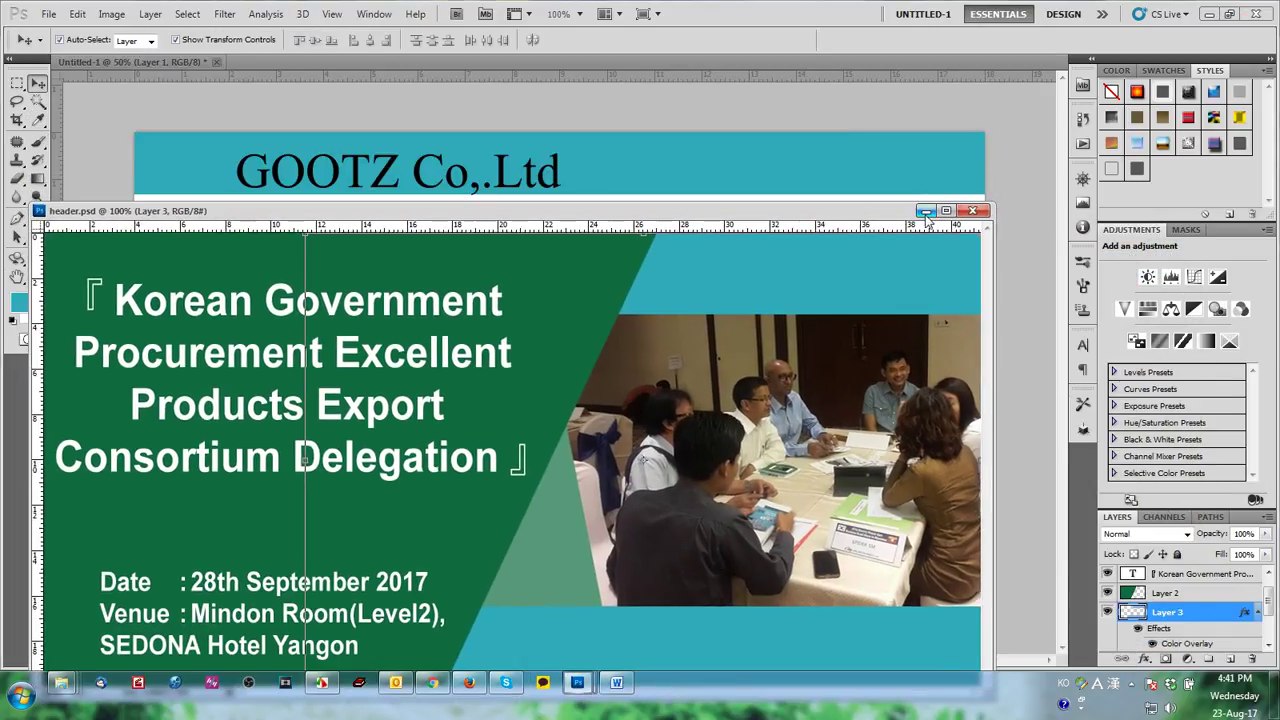
pyautogui.click(925, 211)
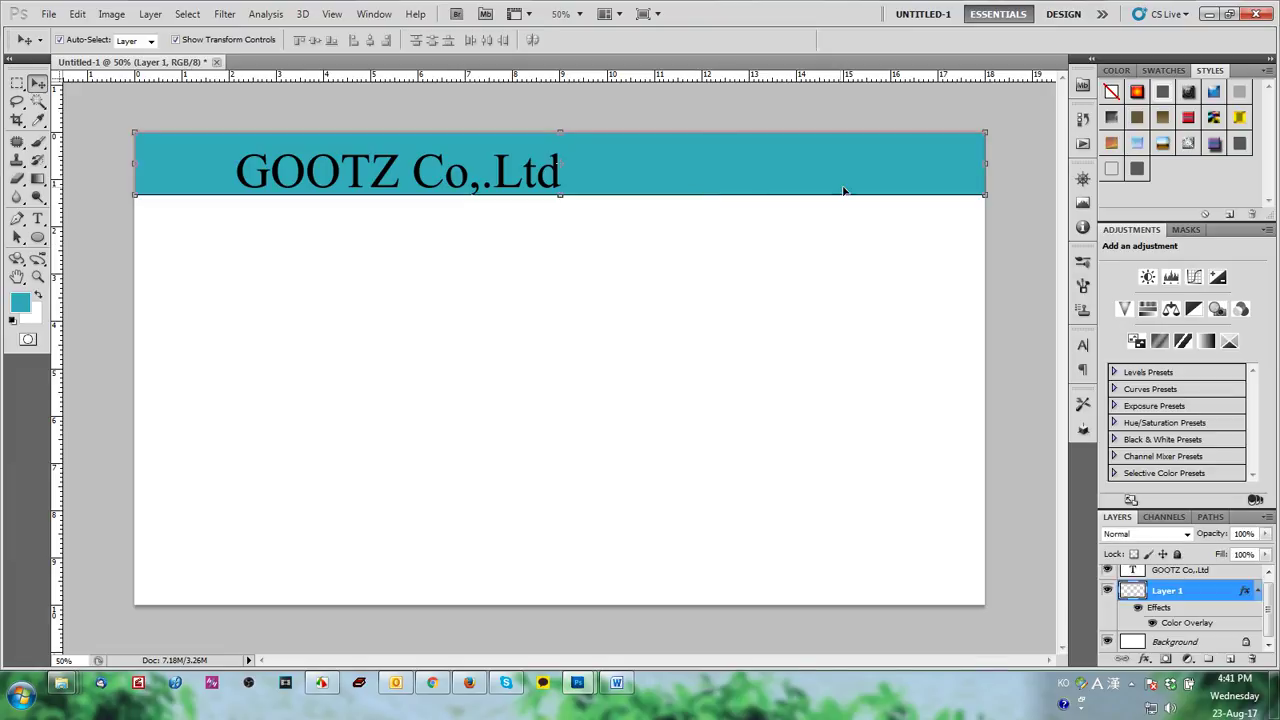
# Step: Copy the band to the bottom as a thin strip, delete the original, duplicate it to the top
pyautogui.moveTo(855, 182); pyautogui.dragTo(851, 616)
pyautogui.moveTo(559, 640); pyautogui.dragTo(559, 606)
pyautogui.press('Return')
pyautogui.click(765, 143)
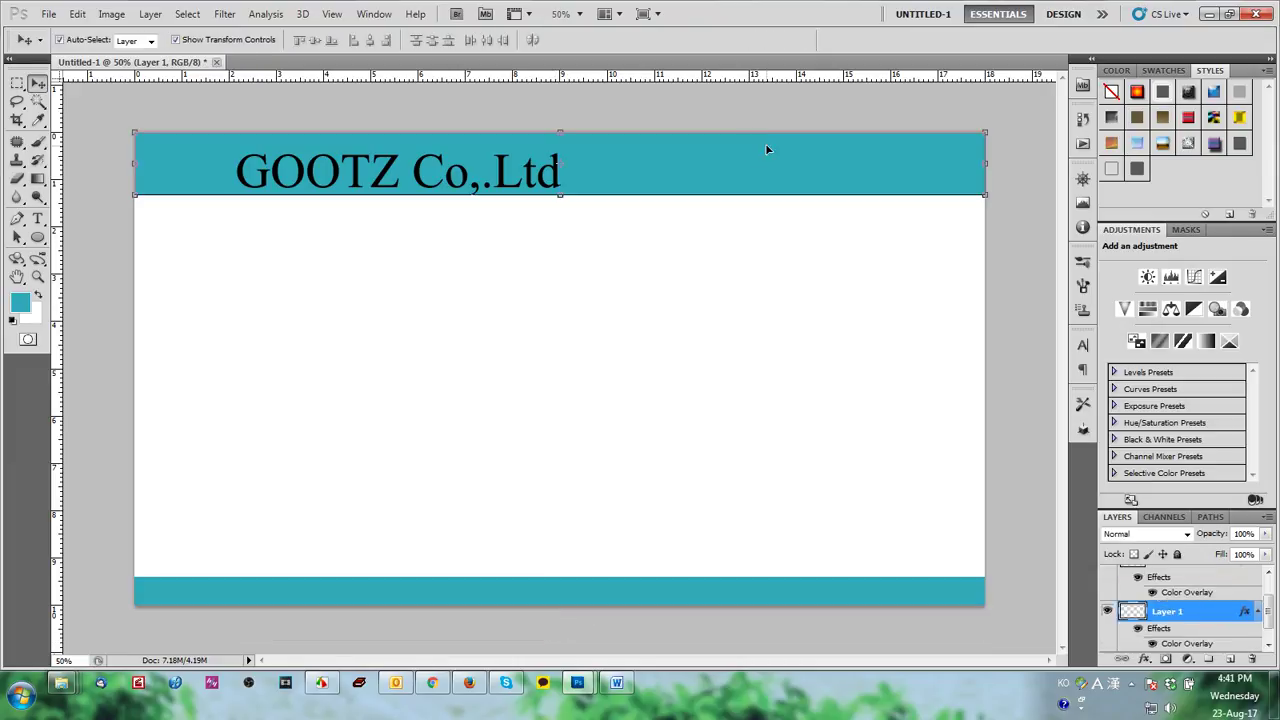
pyautogui.press('Delete')
pyautogui.moveTo(707, 597); pyautogui.dragTo(854, 140)
pyautogui.click(827, 234)
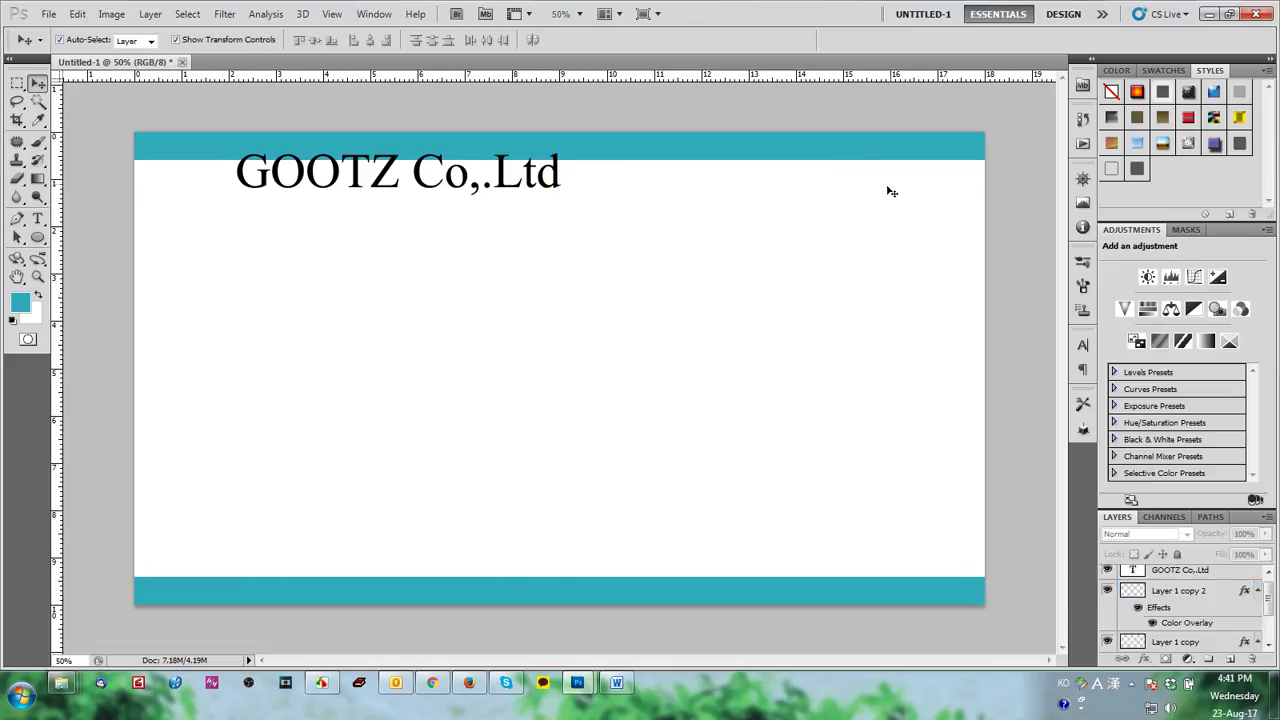
# Step: Start a Pen path from the top teal strip, then discard it
pyautogui.press('i')
pyautogui.press('p')
pyautogui.click(486, 283)
pyautogui.click(305, 466)
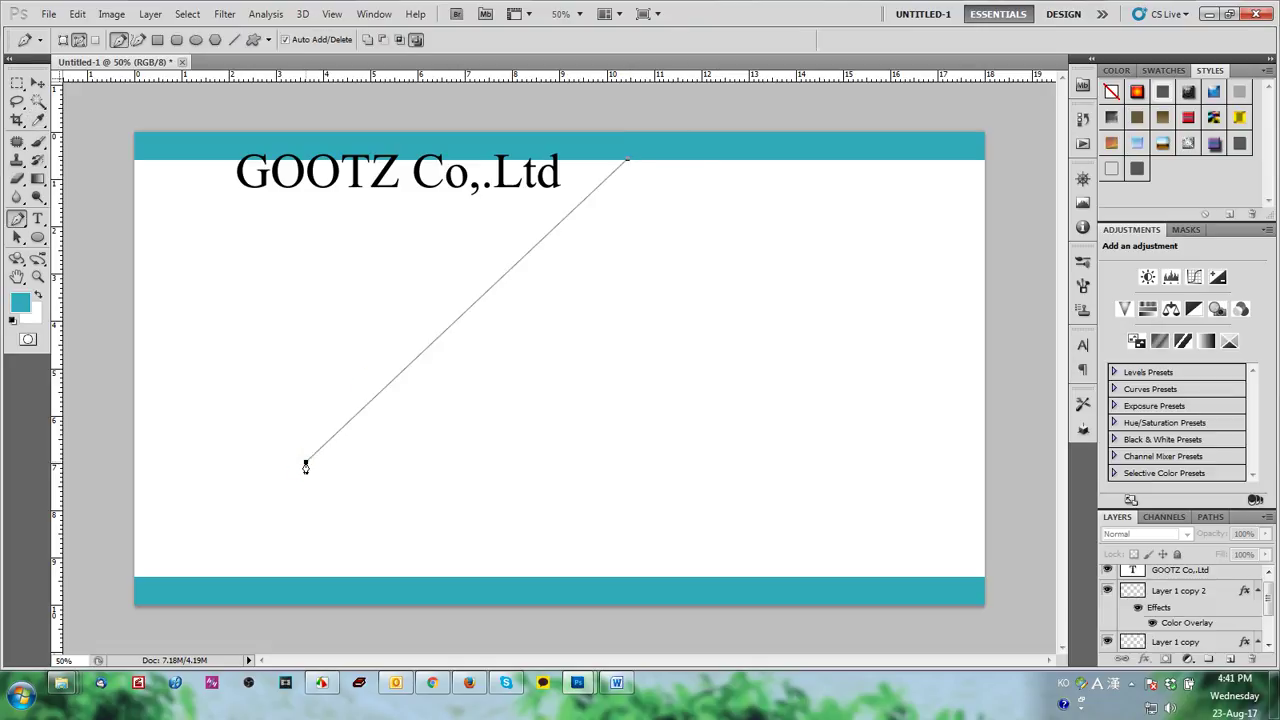
pyautogui.click(476, 597)
pyautogui.hotkey('ctrl', 'z')
pyautogui.press('Delete')
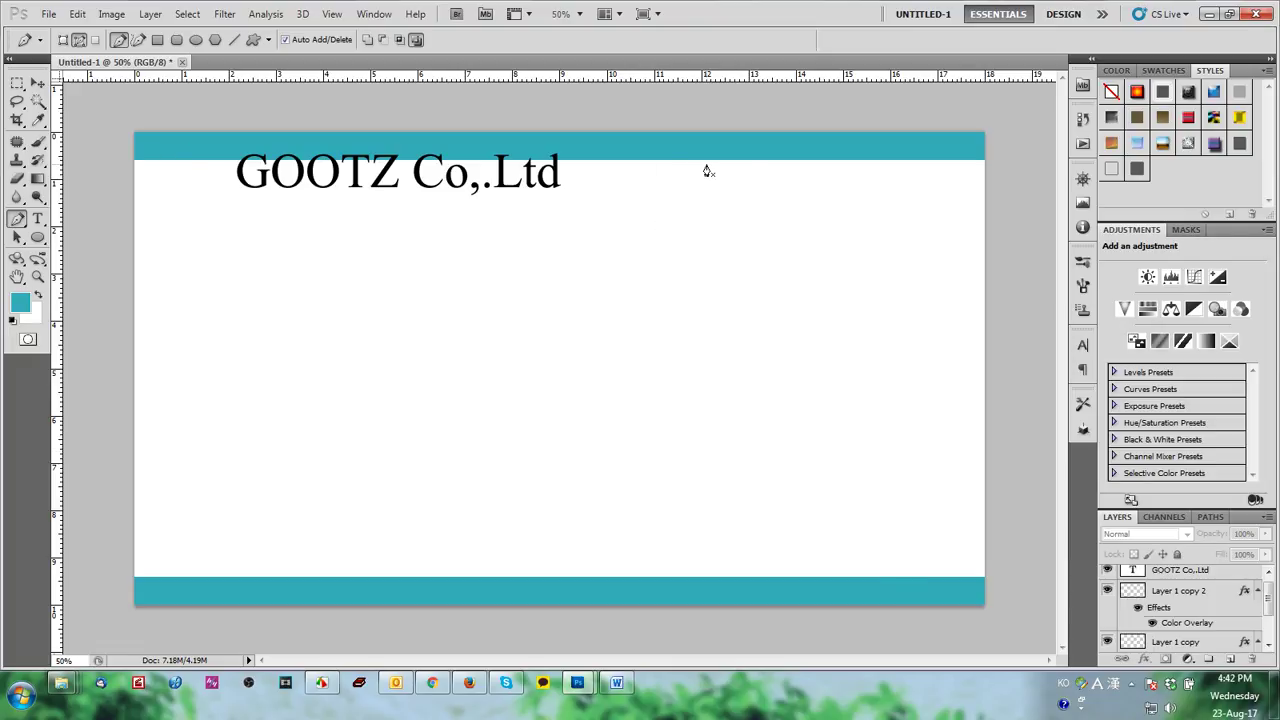
# Step: Try a second Pen path from the top strip, undoing each added point
pyautogui.click(819, 361)
pyautogui.click(607, 625)
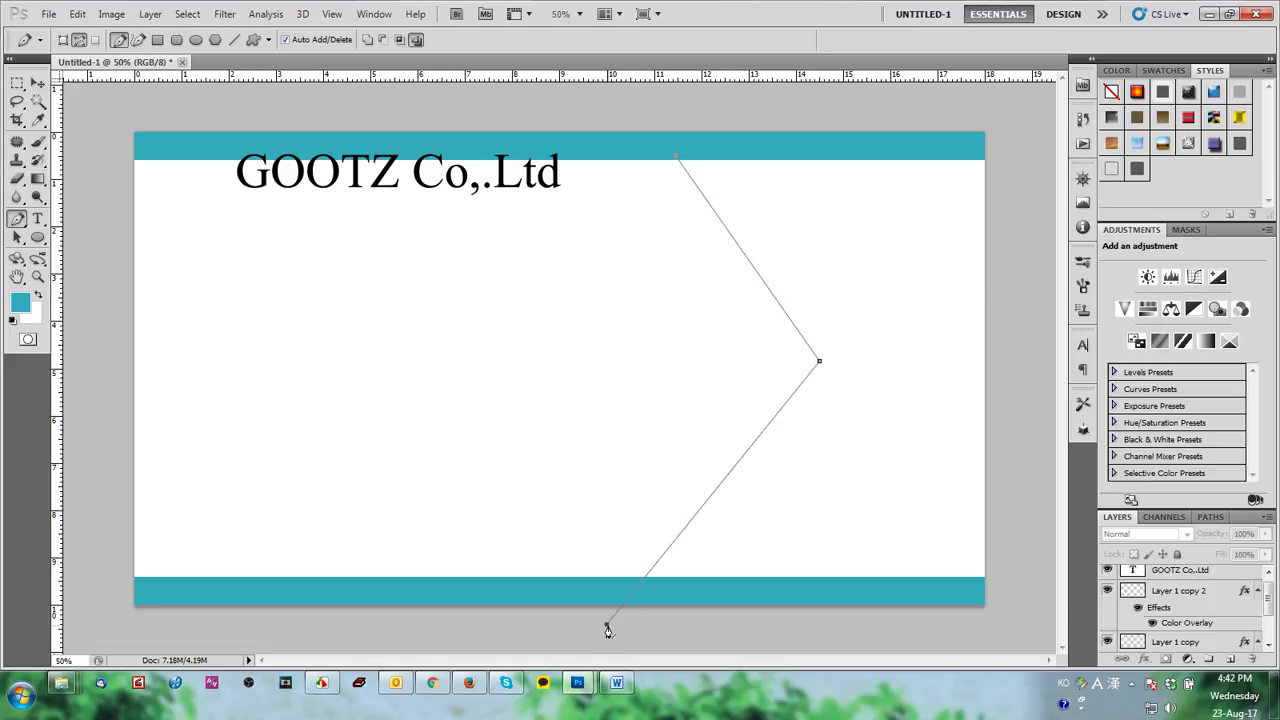
pyautogui.hotkey('ctrl', 'z')
pyautogui.click(1011, 491)
pyautogui.hotkey('ctrl', 'z')
pyautogui.click(1003, 601)
pyautogui.hotkey('ctrl', 'z')
pyautogui.hotkey('ctrl', 'z')
# Step: Move the duplicated teal strip up to the card's top edge
pyautogui.press('v')
pyautogui.moveTo(714, 150)
pyautogui.mouseDown()
pyautogui.moveTo(716, 133)
pyautogui.moveTo(736, 155)
pyautogui.mouseUp()
pyautogui.click(731, 216)
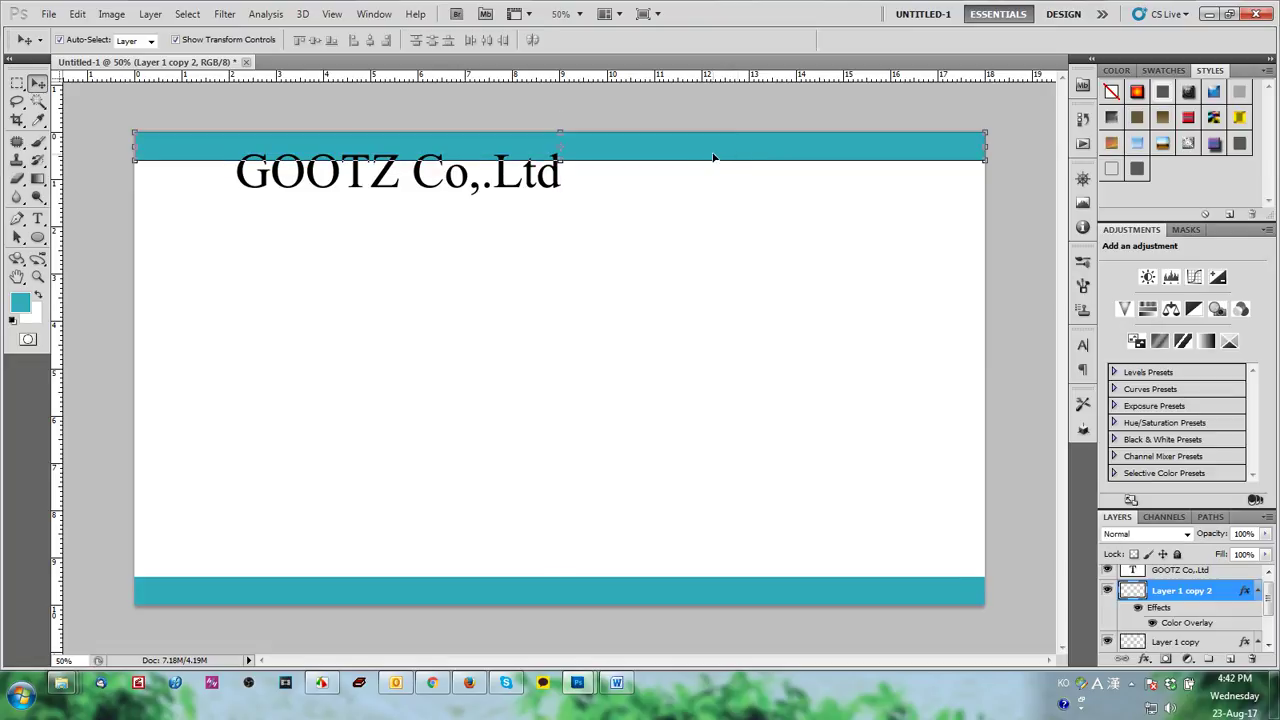
pyautogui.press('p')
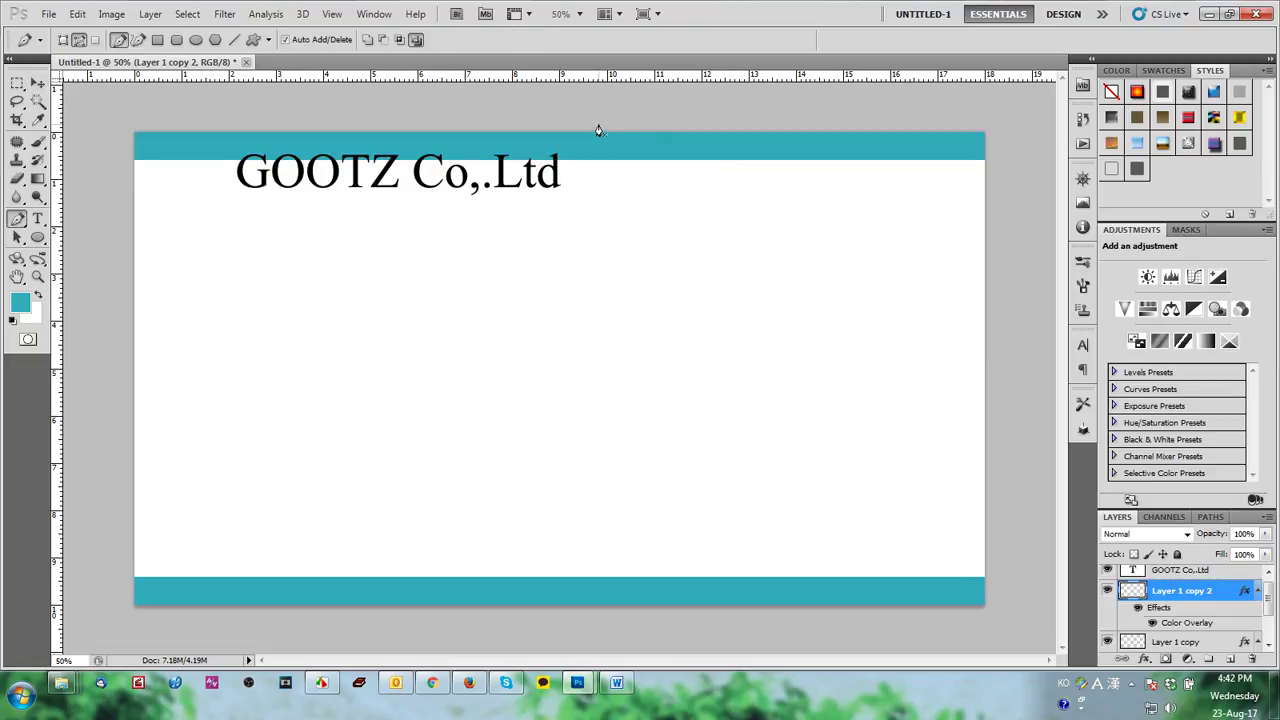
# Step: Outline a top-left banner with a slanted right end and make it a selection
pyautogui.click(698, 126)
pyautogui.click(596, 225)
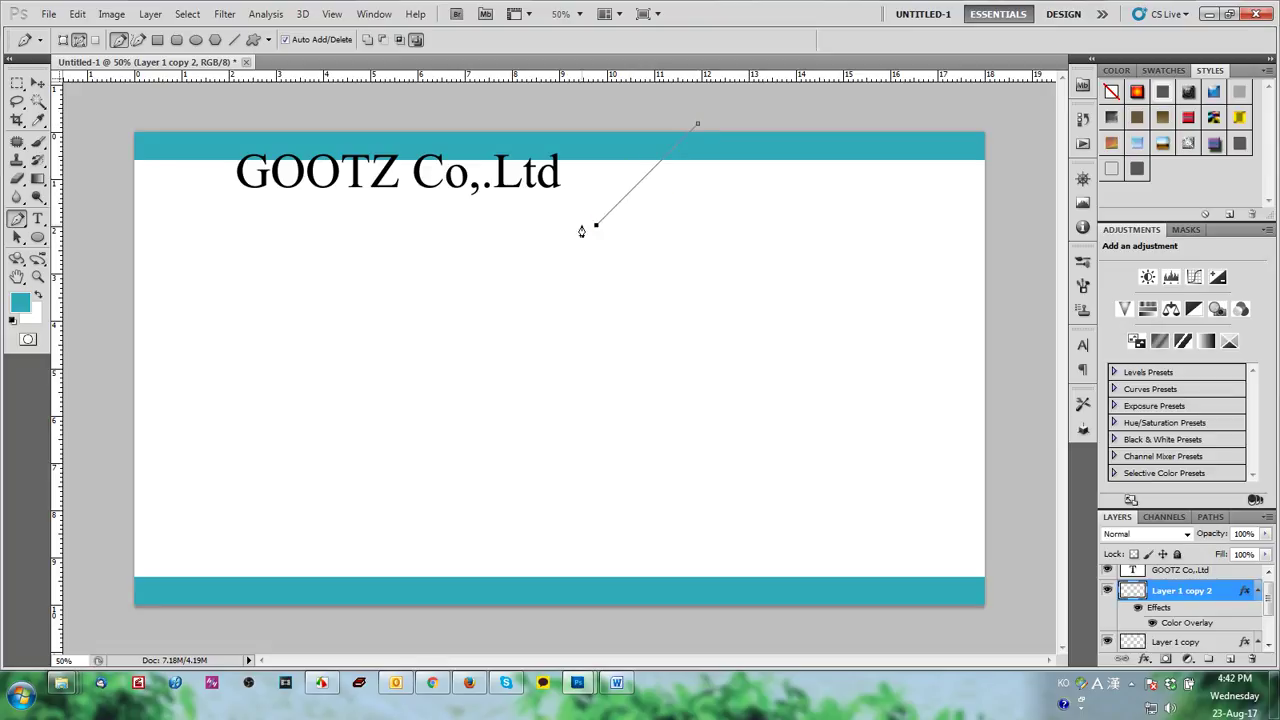
pyautogui.click(119, 225)
pyautogui.click(119, 99)
pyautogui.click(355, 99)
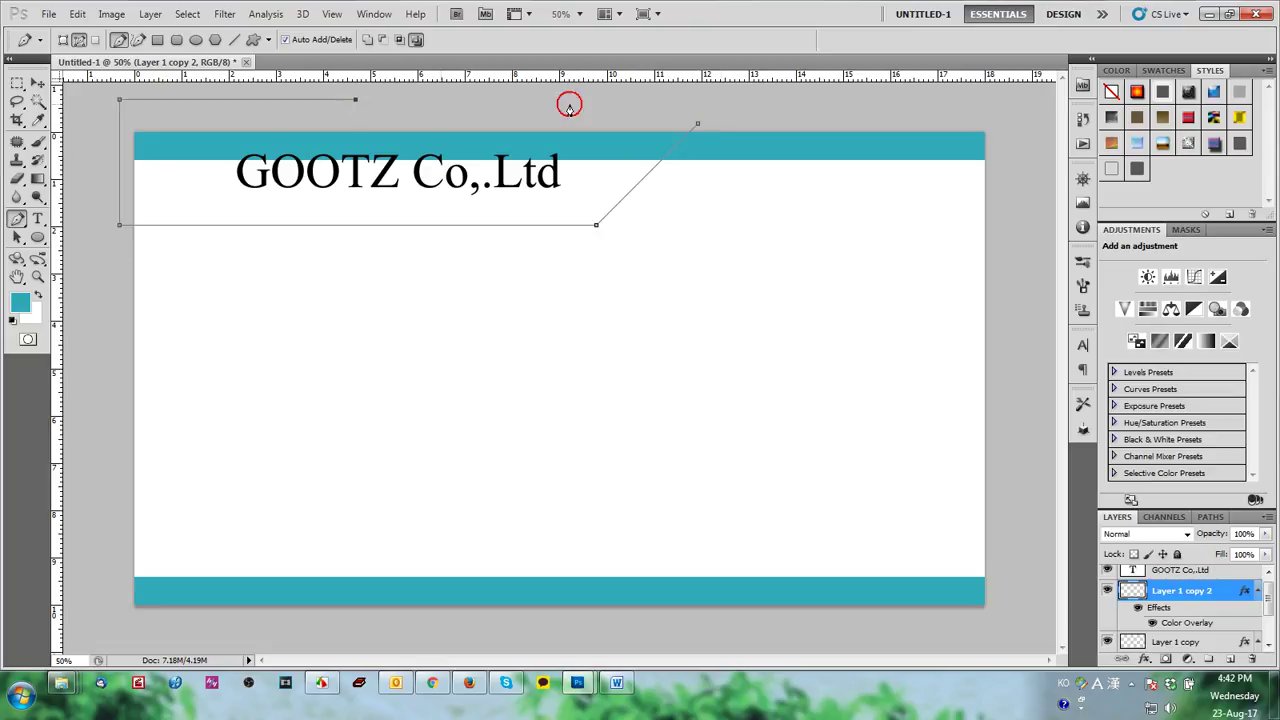
pyautogui.click(698, 128)
pyautogui.hotkey('ctrl', 'Return')
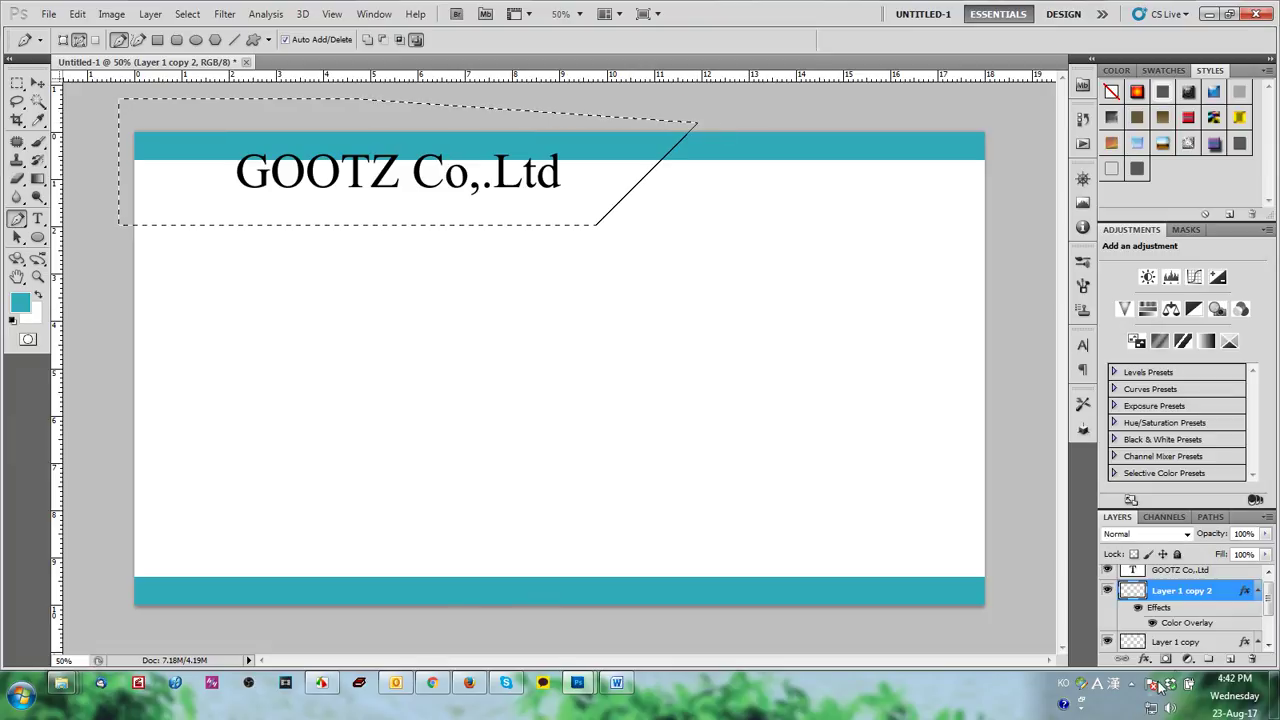
# Step: Fill the banner selection on a new layer with dark teal #00525c
pyautogui.click(1229, 659)
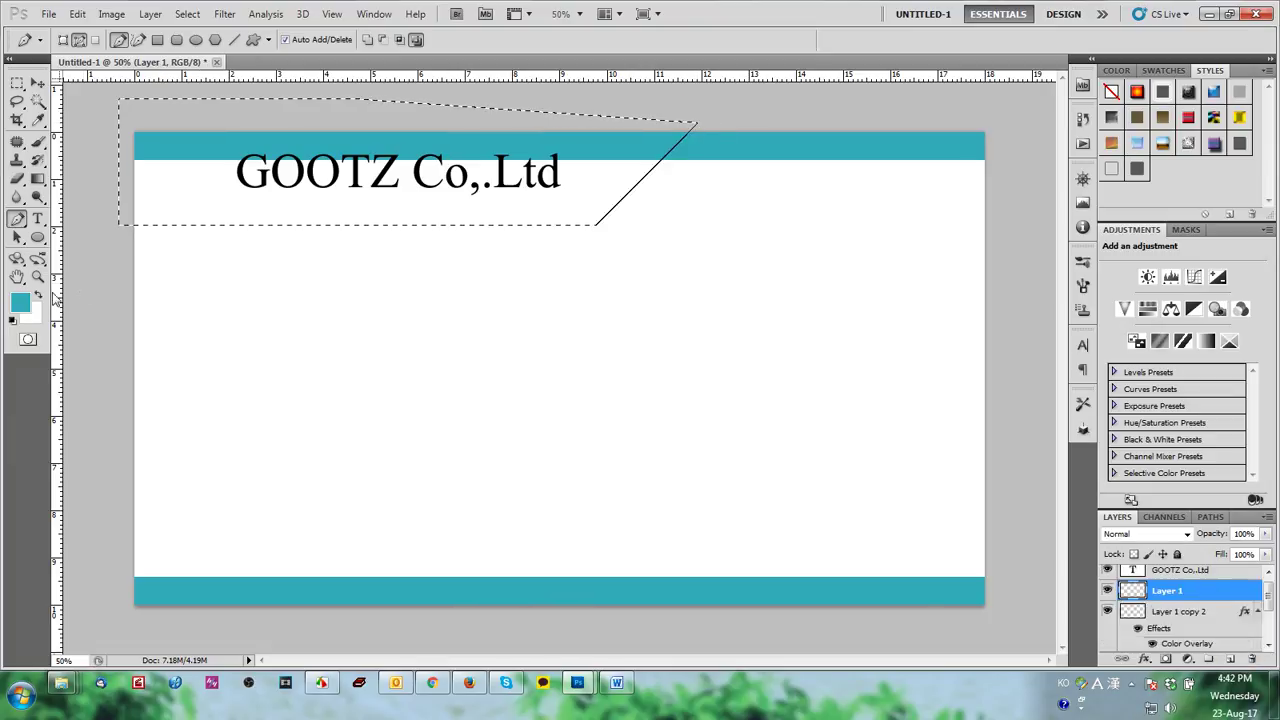
pyautogui.click(20, 302)
pyautogui.click(930, 403)
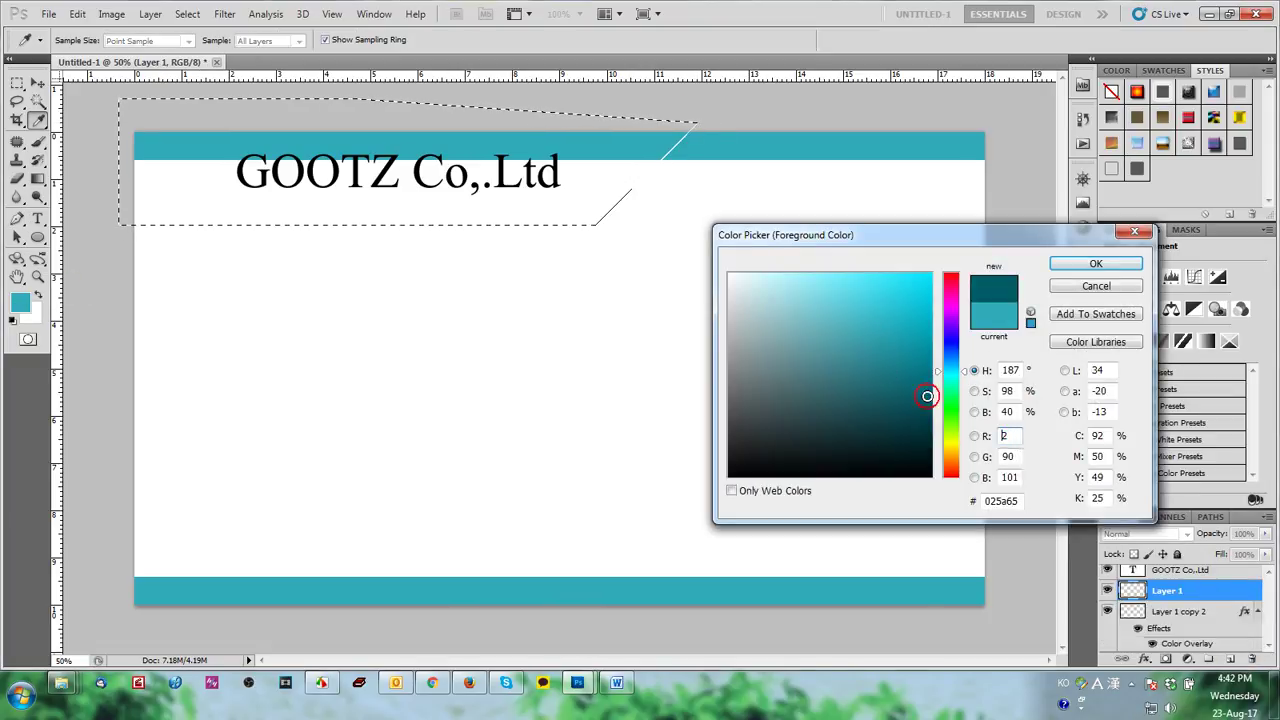
pyautogui.click(1068, 268)
pyautogui.hotkey('alt', 'BackSpace')
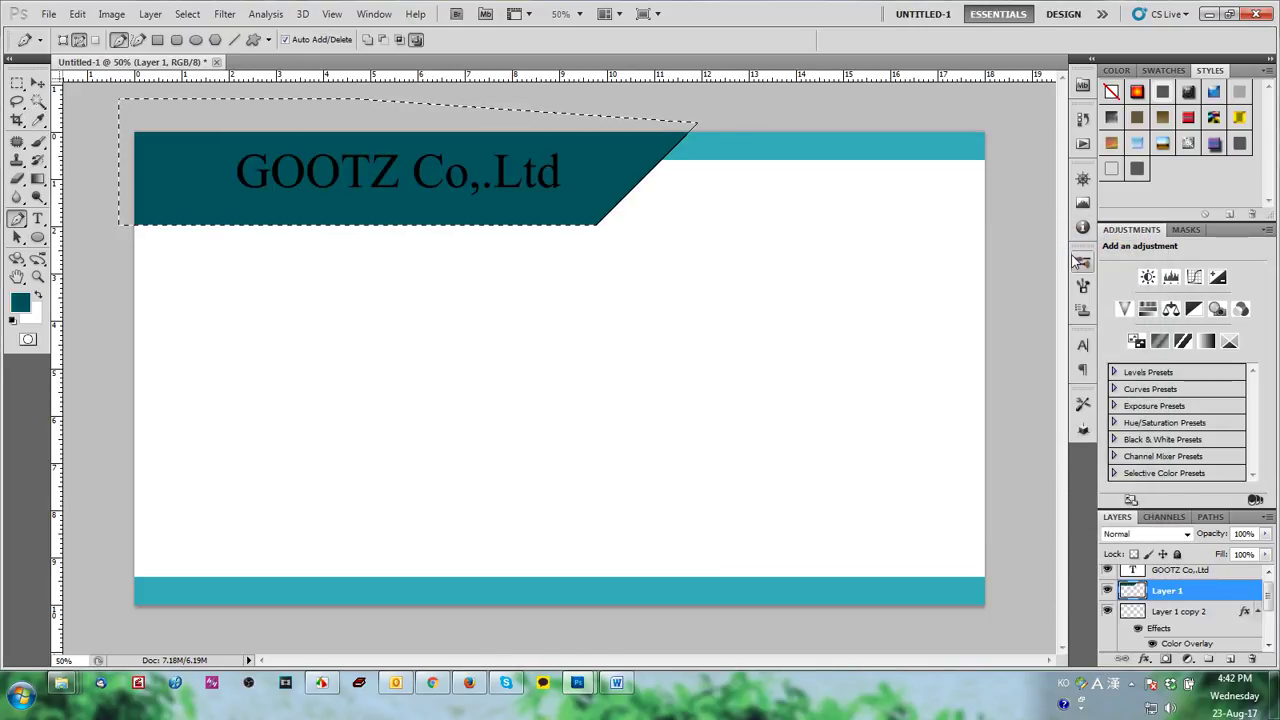
# Step: Deselect and move the dark teal banner up to the top edge
pyautogui.hotkey('ctrl', 'd')
pyautogui.press('p')
pyautogui.press('v')
pyautogui.moveTo(509, 223); pyautogui.dragTo(522, 186)
# Step: Recolour the GOOTZ Co.,Ltd heading white and nudge it into the dark teal banner
pyautogui.press('t')
pyautogui.click(502, 171)
pyautogui.hotkey('ctrl', 'a')
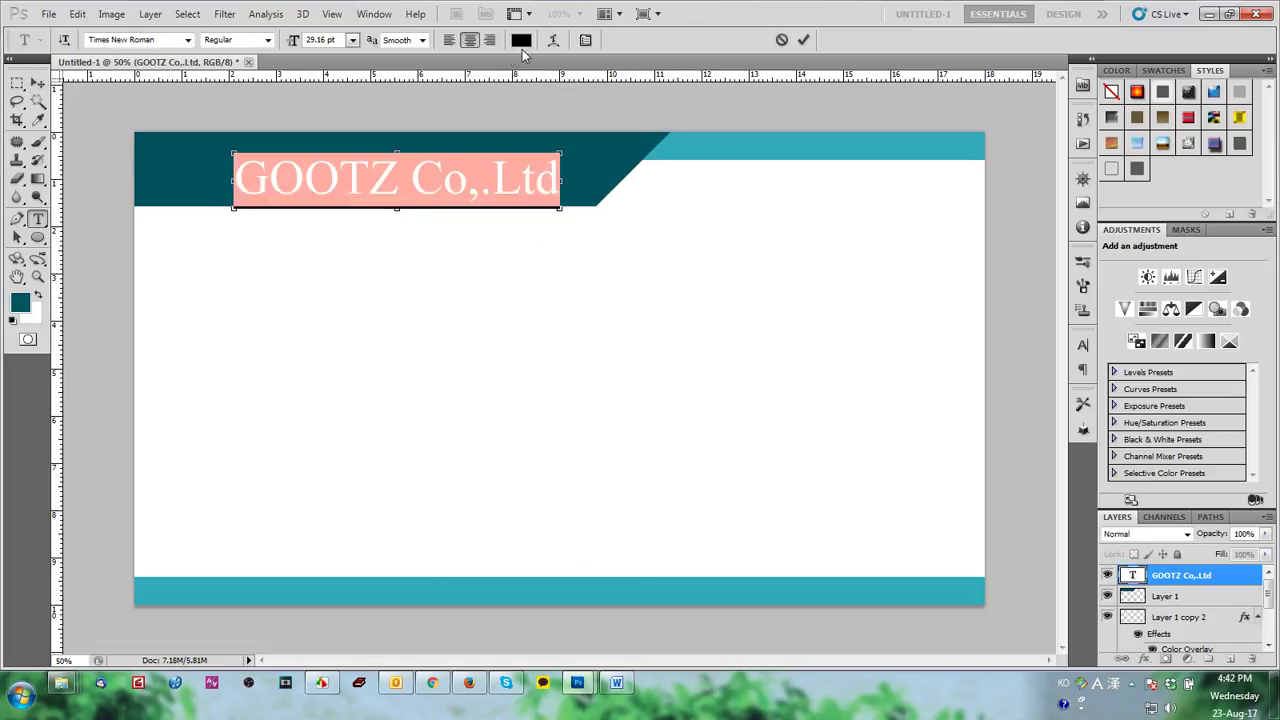
pyautogui.click(528, 39)
pyautogui.click(623, 216)
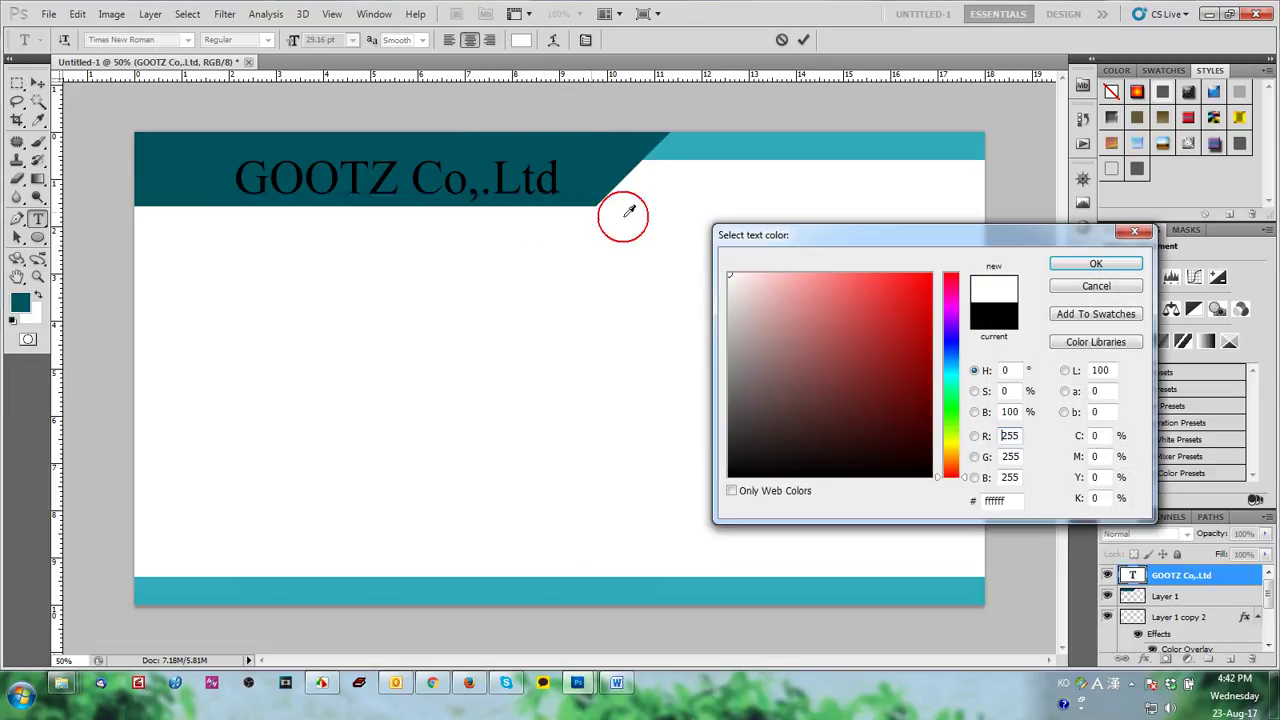
pyautogui.click(1092, 264)
pyautogui.click(37, 83)
pyautogui.moveTo(437, 171)
pyautogui.mouseDown()
pyautogui.moveTo(453, 168)
pyautogui.moveTo(439, 174)
pyautogui.mouseUp()
# Step: Type the number 1 at the left end of the banner
pyautogui.press('t')
pyautogui.click(162, 184)
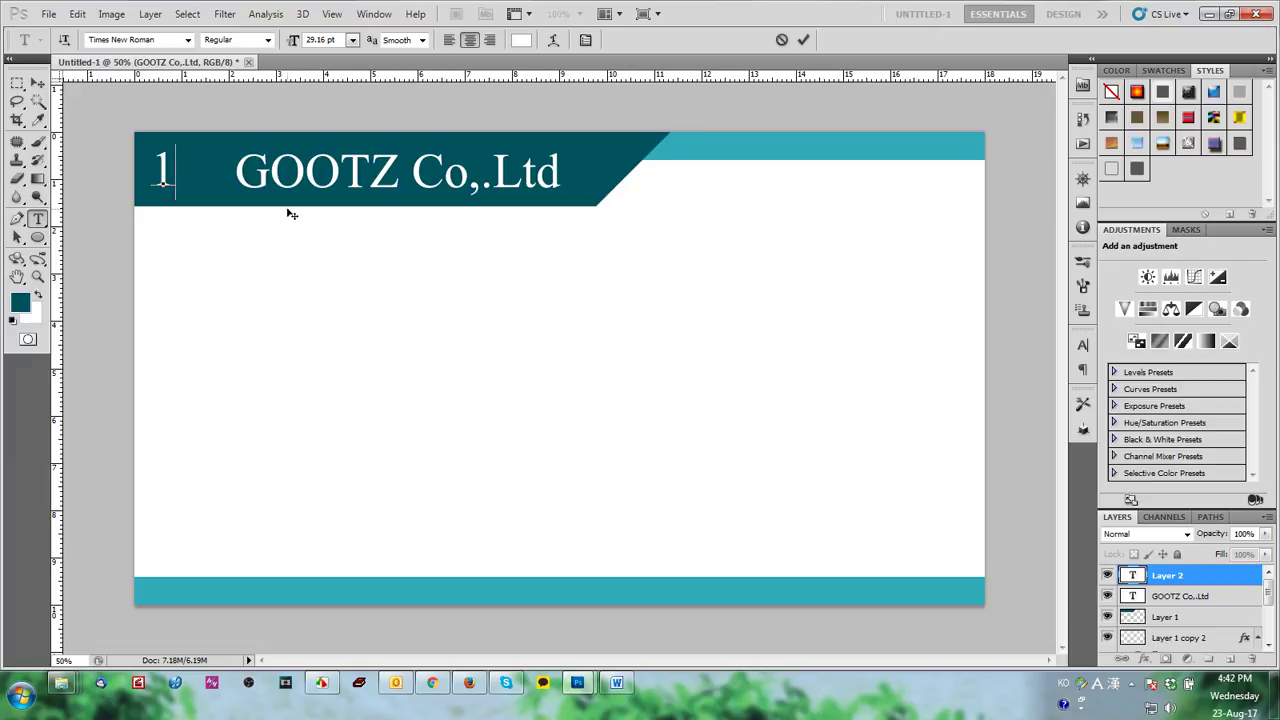
pyautogui.write('1')
pyautogui.moveTo(170, 172); pyautogui.dragTo(120, 177)
pyautogui.write('01')
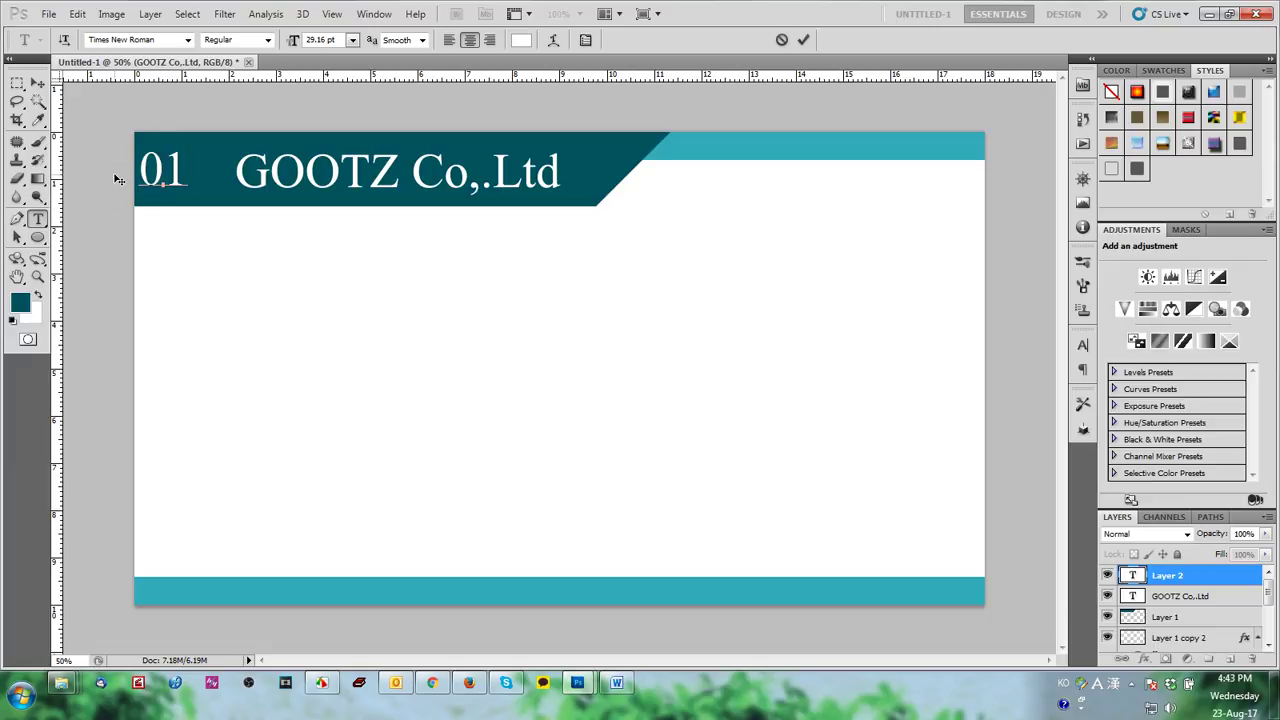
pyautogui.press('BackSpace')
pyautogui.press('BackSpace')
pyautogui.moveTo(118, 179); pyautogui.dragTo(180, 178)
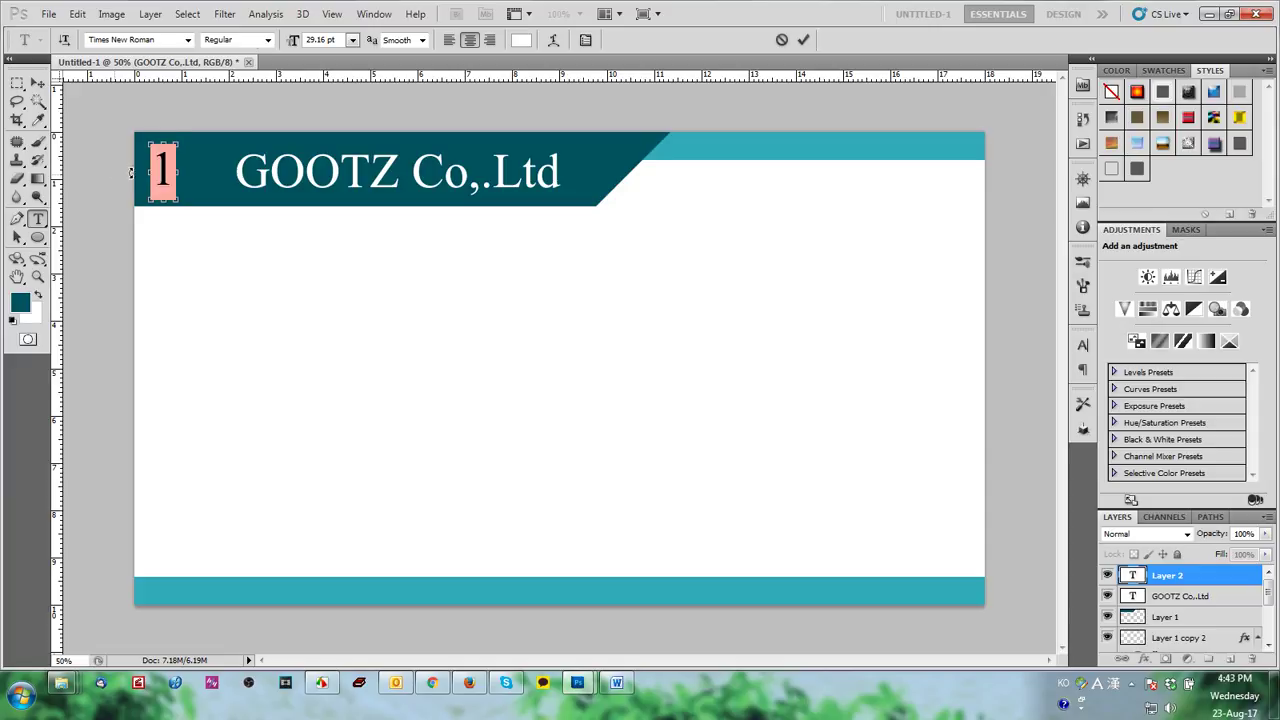
# Step: Set the 1's font style to Bold, replacing Bold Italic, and commit it
pyautogui.click(267, 40)
pyautogui.click(250, 94)
pyautogui.click(267, 40)
pyautogui.click(241, 82)
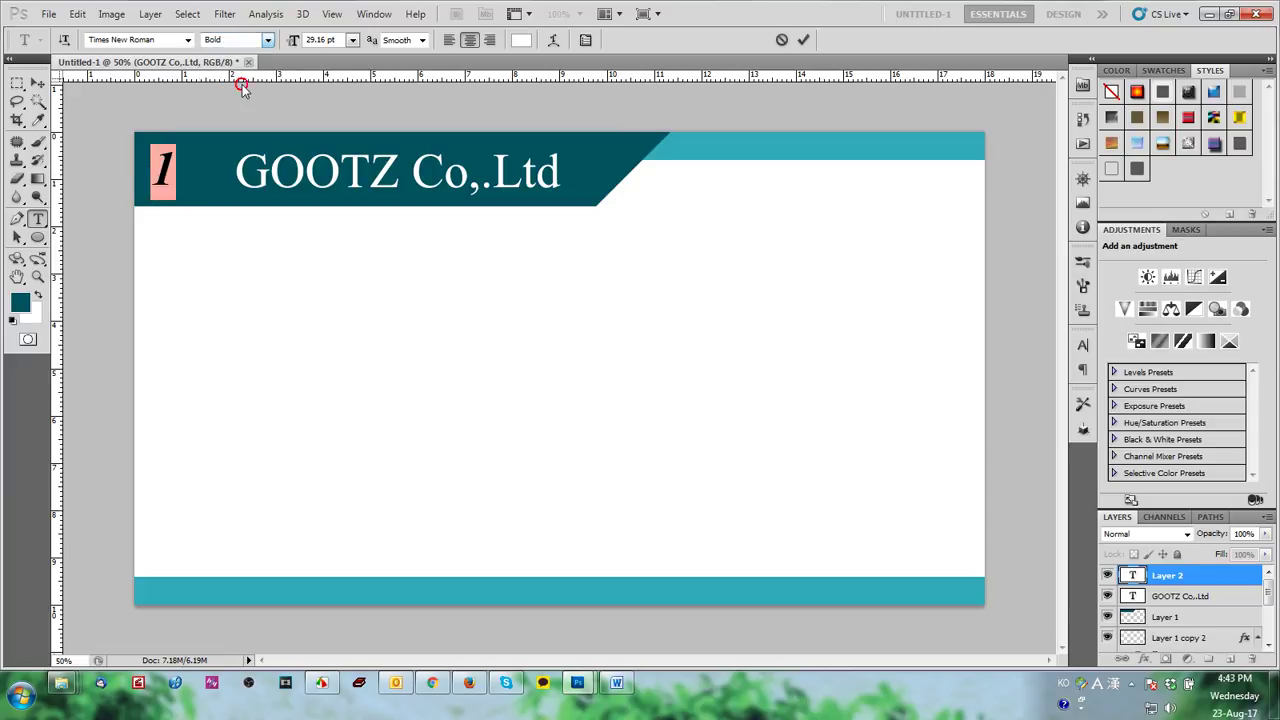
pyautogui.click(37, 83)
# Step: Nudge the number 1 slightly right, then glance at the Word company list
pyautogui.scroll(5, 143, 187)
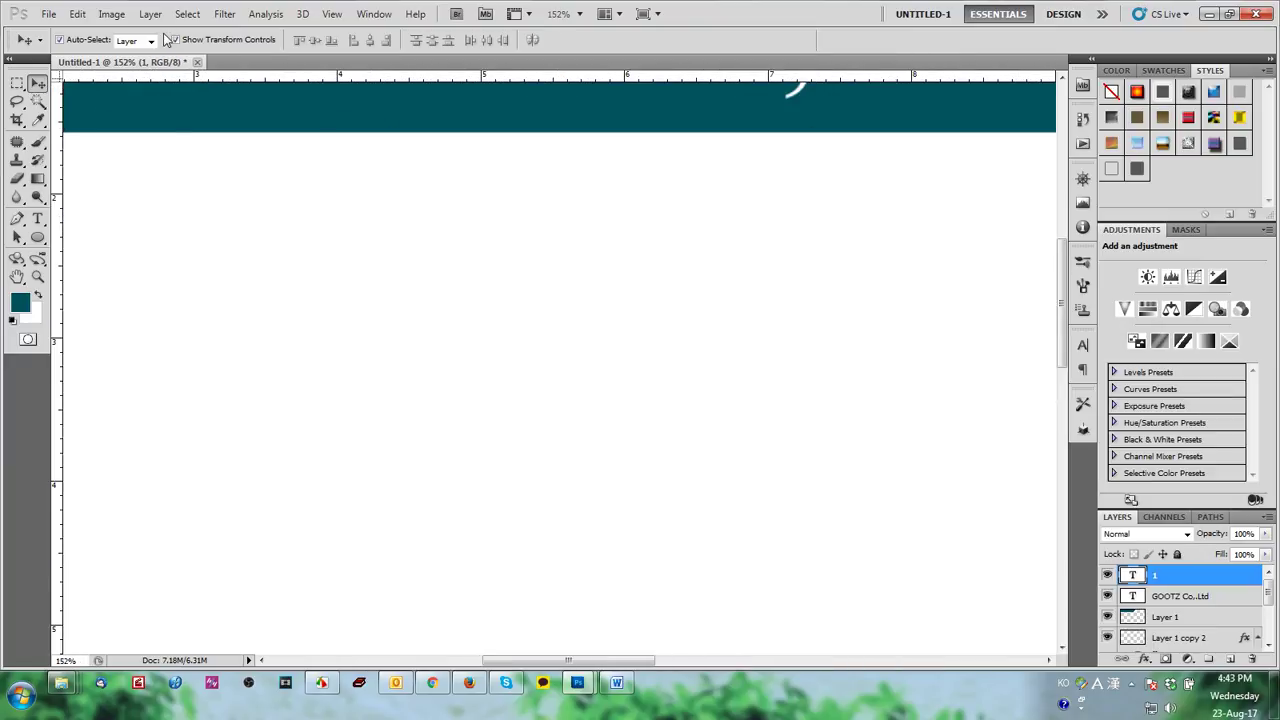
pyautogui.moveTo(457, 429); pyautogui.dragTo(713, 474)
pyautogui.moveTo(350, 283); pyautogui.dragTo(390, 285)
pyautogui.click(466, 510)
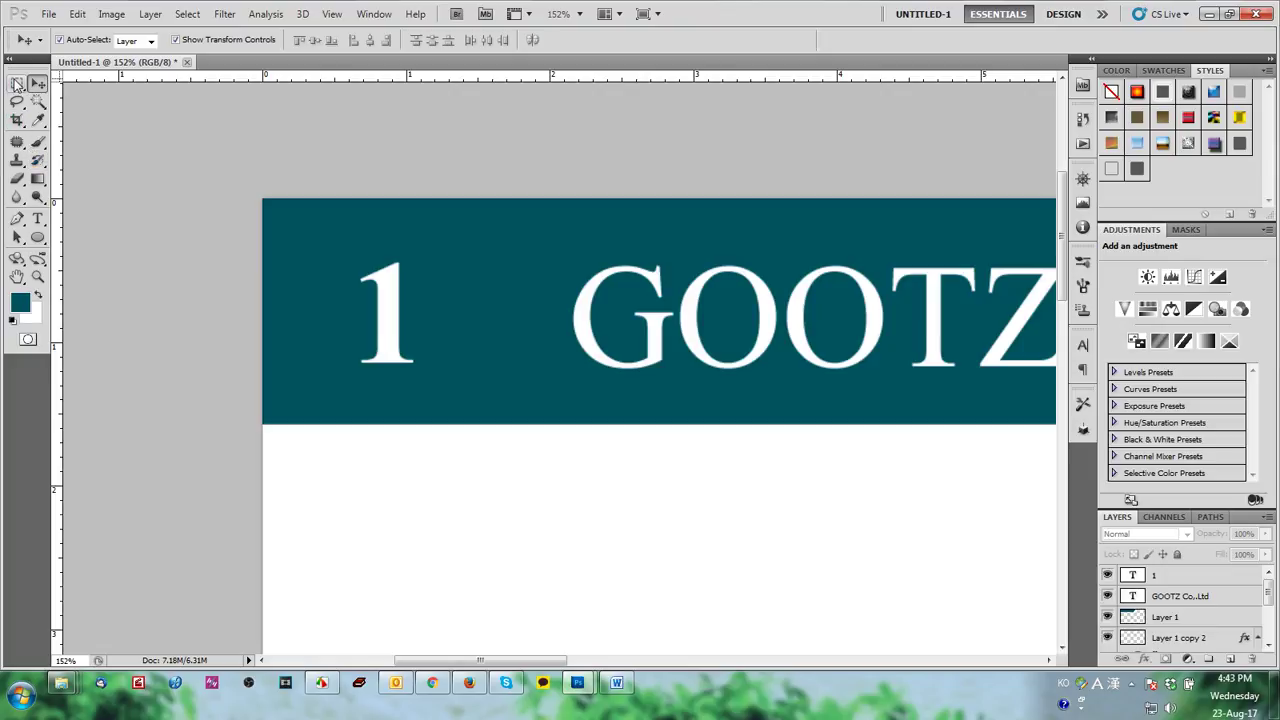
pyautogui.click(616, 683)
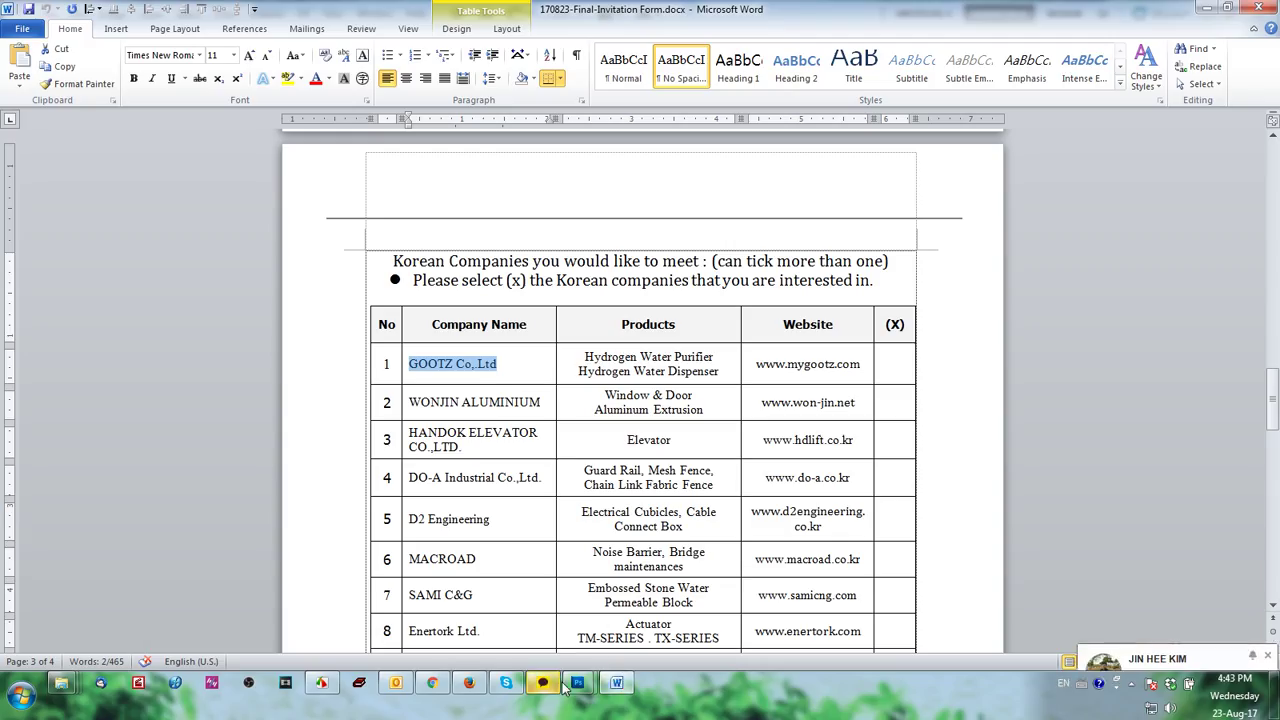
pyautogui.click(640, 590)
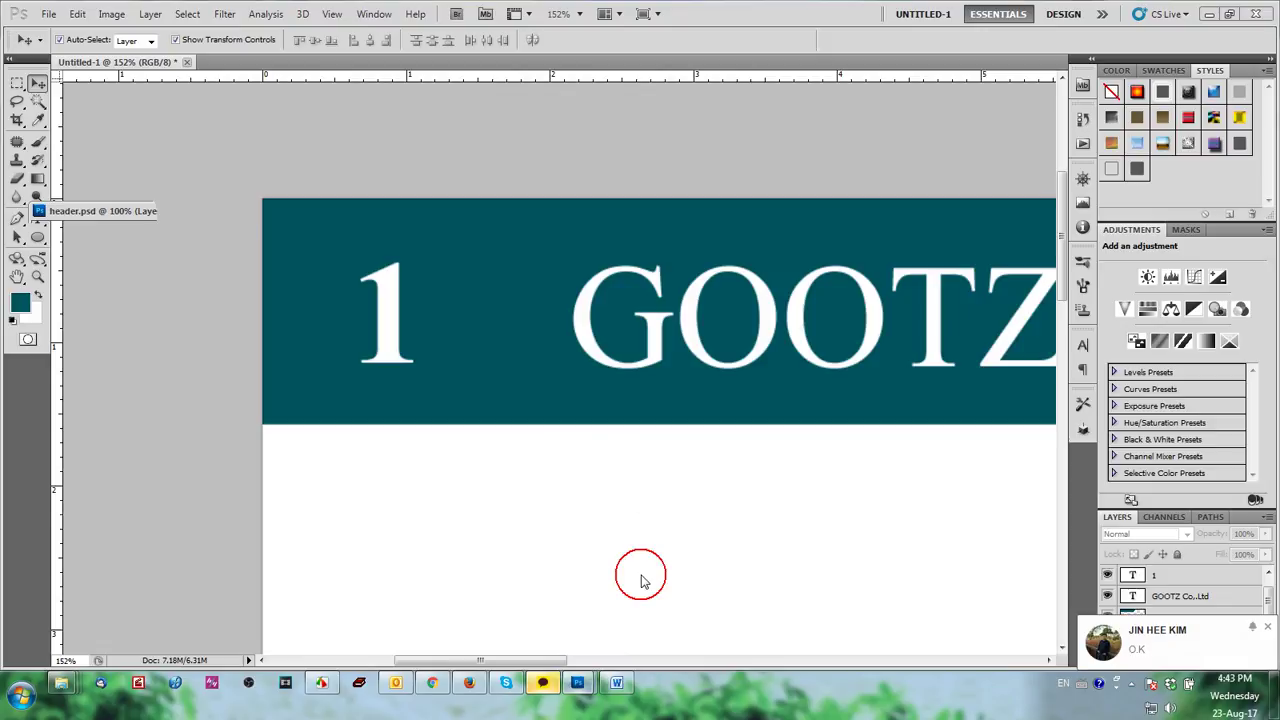
# Step: Copy the bracketed title text layer from header.psd onto the card's banner
pyautogui.click(94, 302)
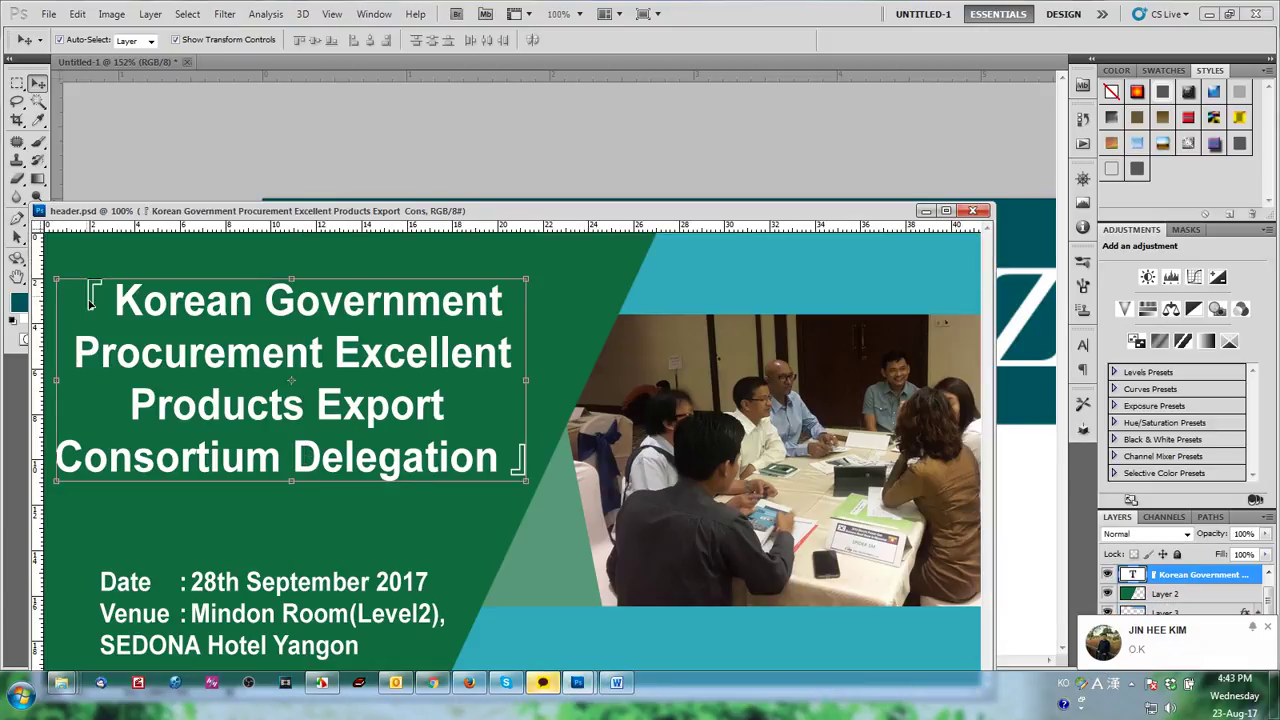
pyautogui.moveTo(94, 302); pyautogui.dragTo(358, 174)
pyautogui.click(926, 211)
pyautogui.scroll(-2, 449, 285)
pyautogui.moveTo(447, 285); pyautogui.dragTo(417, 362)
# Step: Delete the title words, leaving only 『』, and move the brackets onto the 1
pyautogui.press('t')
pyautogui.moveTo(378, 287); pyautogui.dragTo(818, 410)
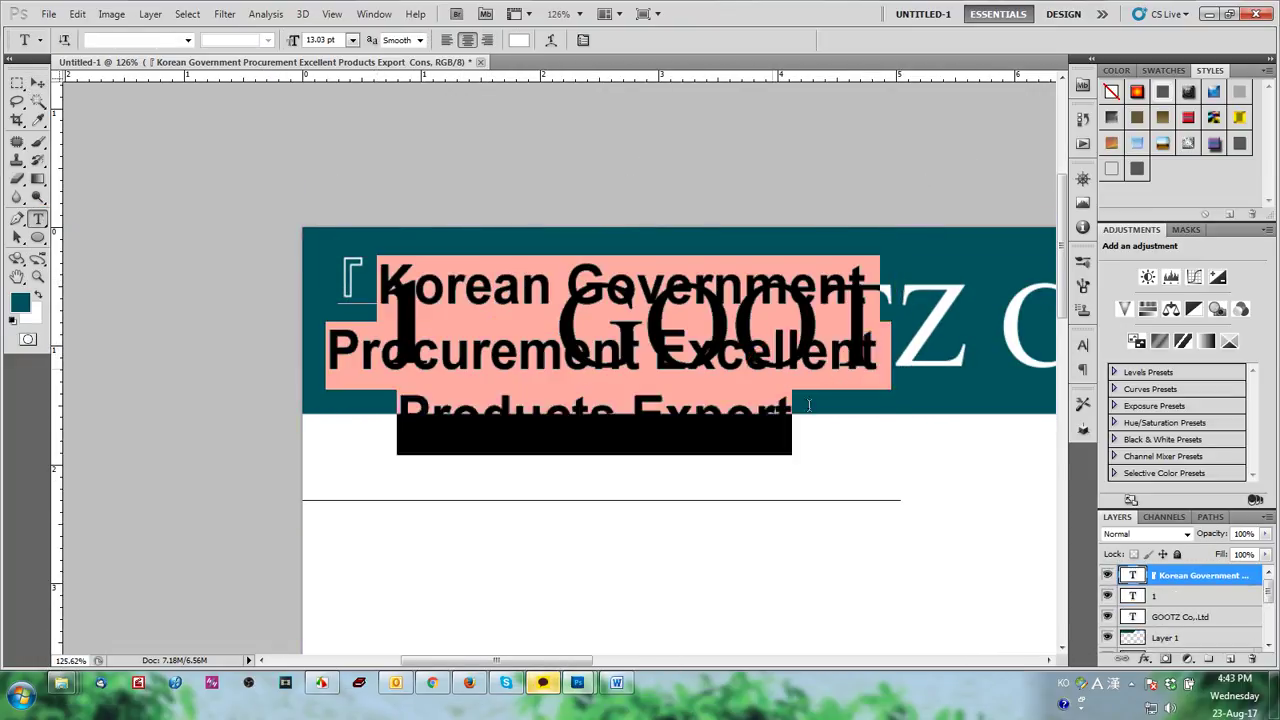
pyautogui.write('Consortium Delegation')
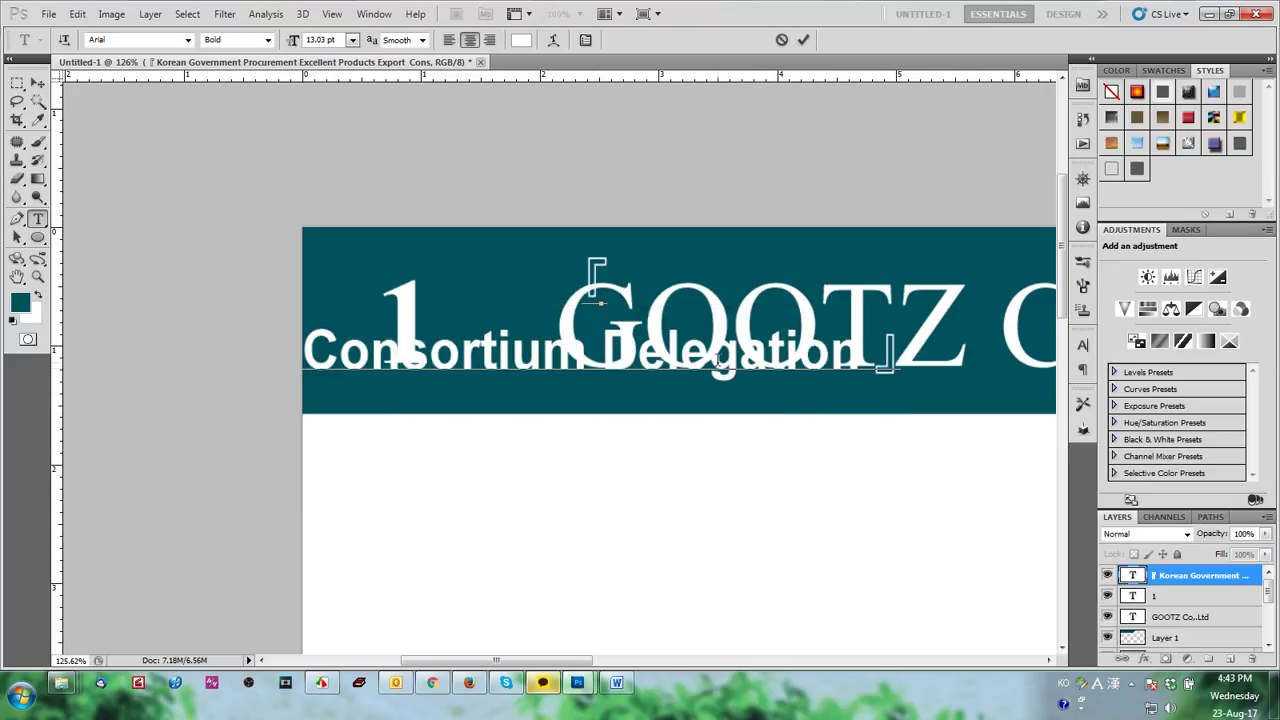
pyautogui.moveTo(872, 283); pyautogui.dragTo(320, 288)
pyautogui.press('BackSpace')
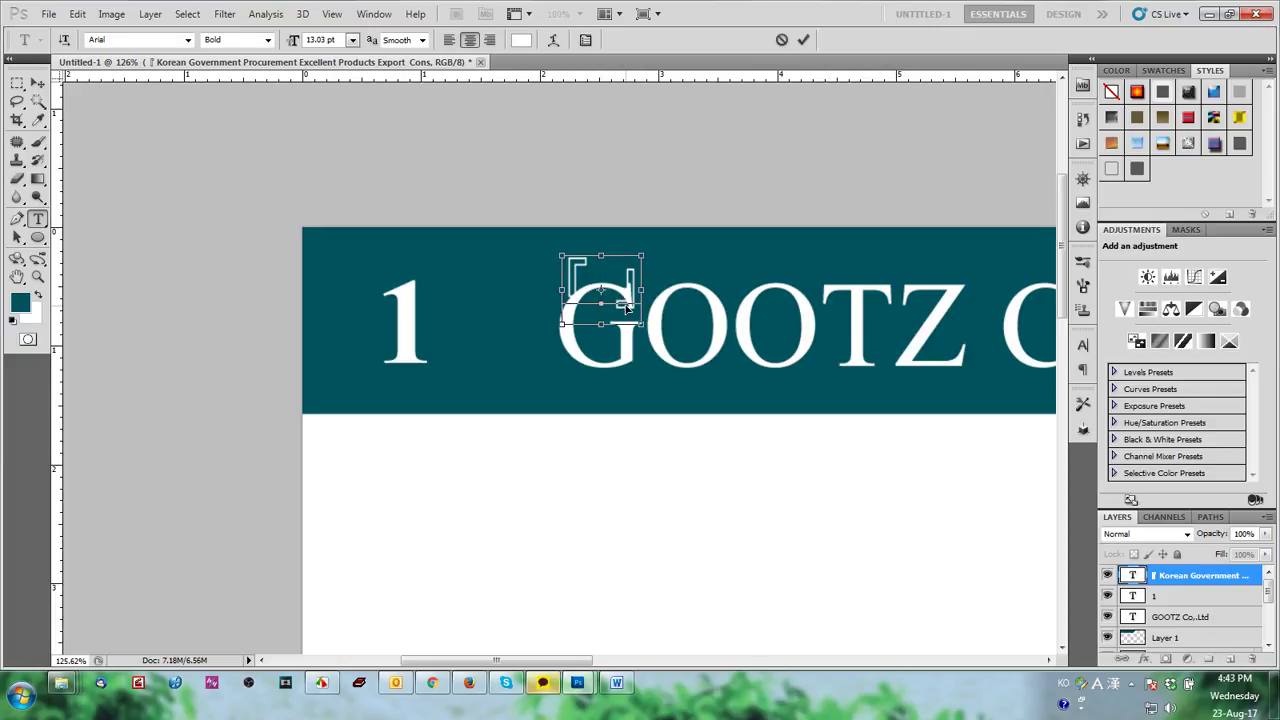
pyautogui.hotkey('ctrl', 'Return')
pyautogui.press('v')
pyautogui.moveTo(578, 266); pyautogui.dragTo(362, 262)
# Step: Put the closing 』 on a new line and move the brackets around the 1
pyautogui.scroll(1, 361, 262)
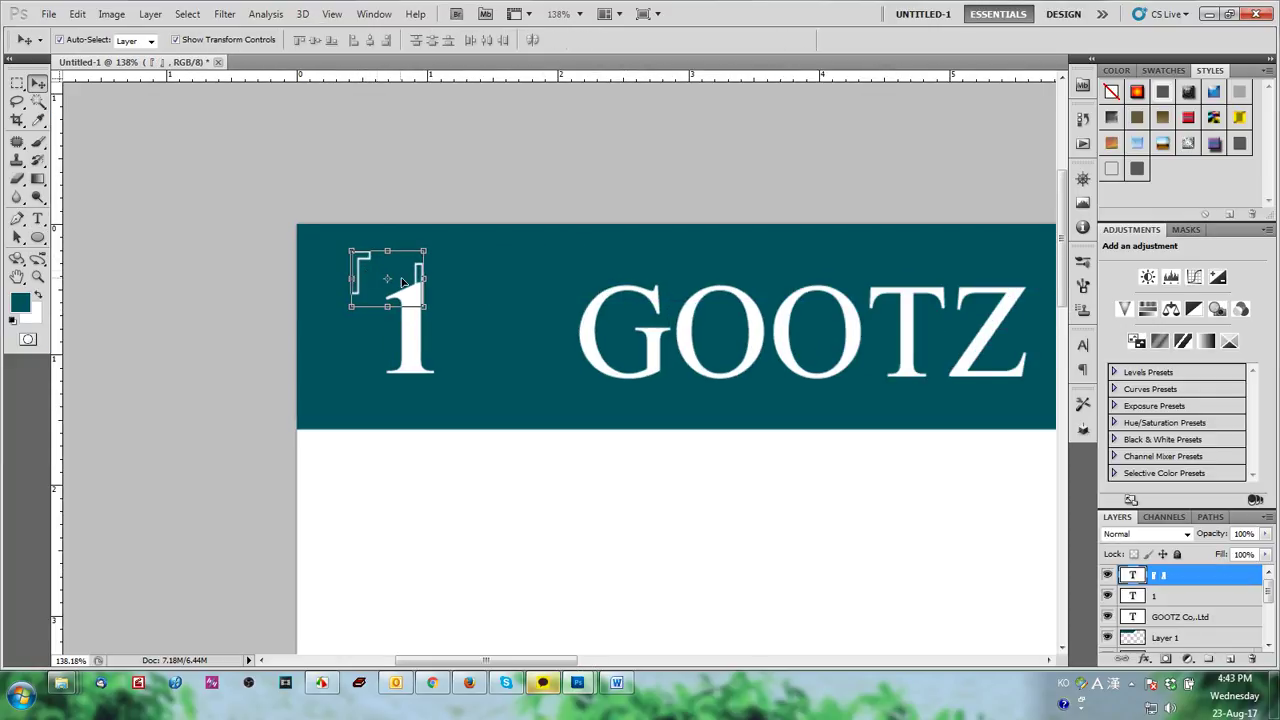
pyautogui.press('t')
pyautogui.click(407, 279)
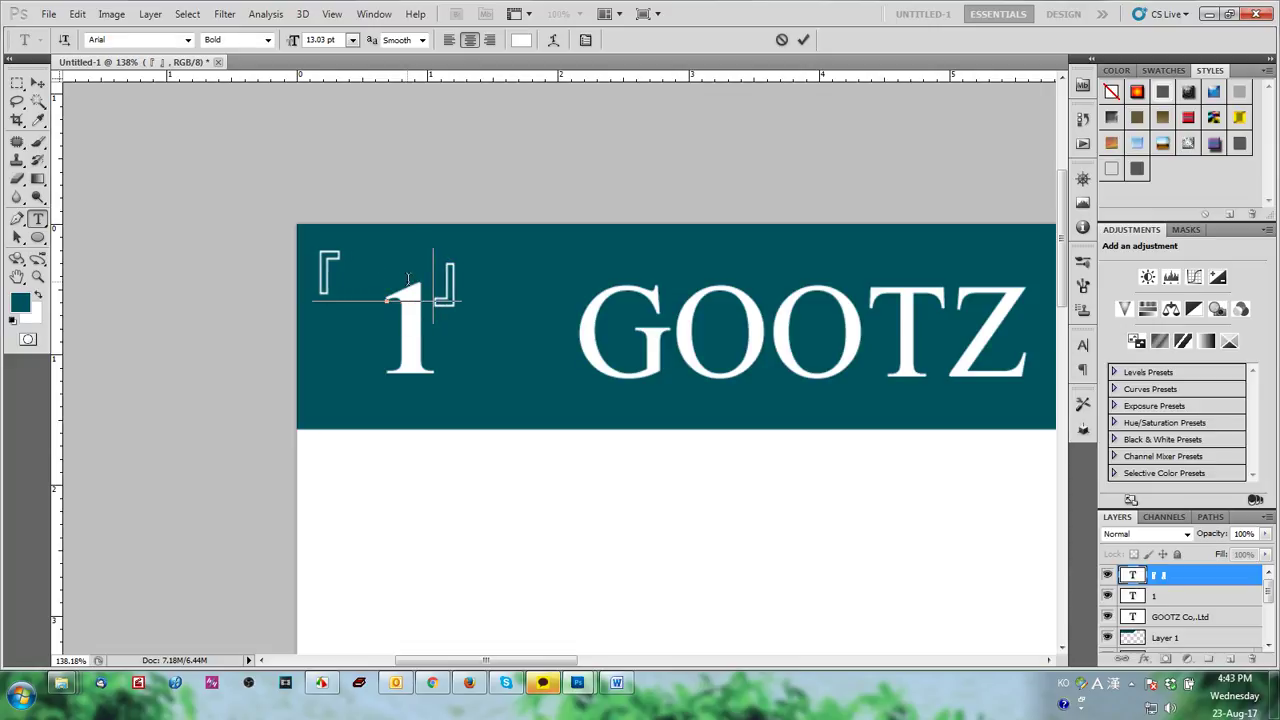
pyautogui.press('Return')
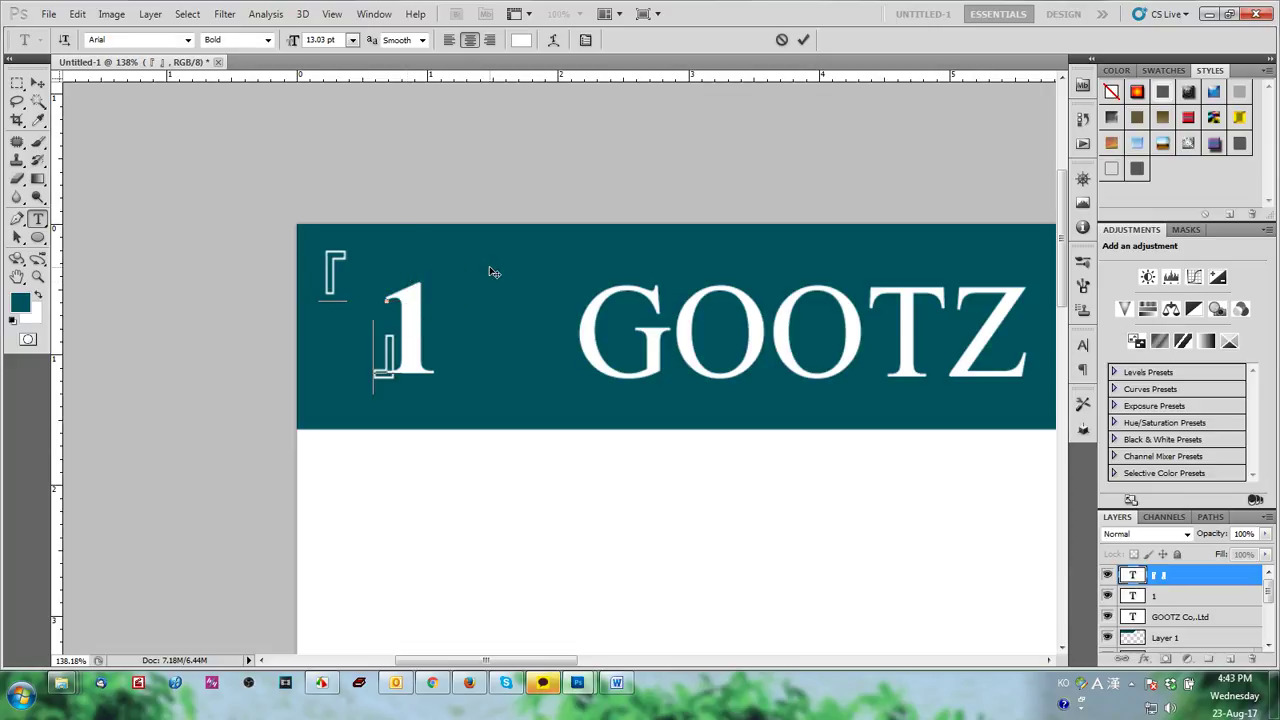
pyautogui.hotkey('ctrl', 'Return')
pyautogui.press('v')
pyautogui.moveTo(433, 354); pyautogui.dragTo(474, 368)
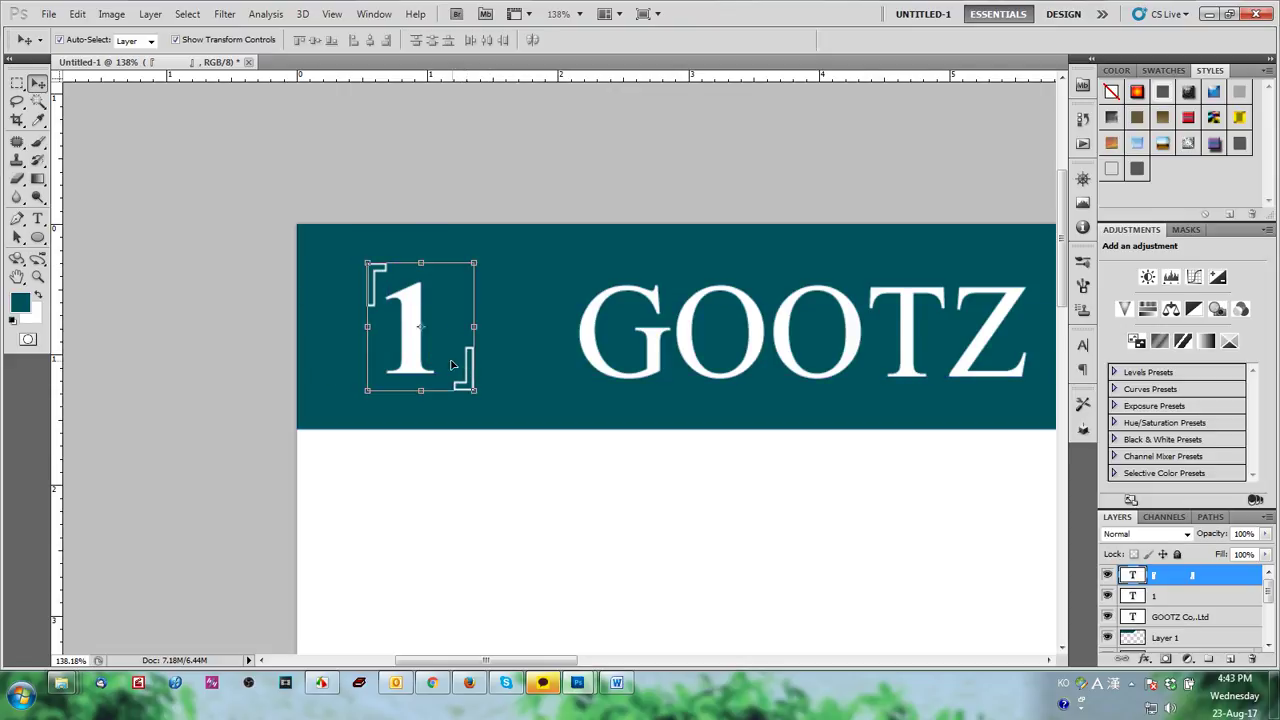
# Step: Re-edit the bracket text and shift it left so the 1 sits centred
pyautogui.press('t')
pyautogui.click(438, 372)
pyautogui.click(38, 82)
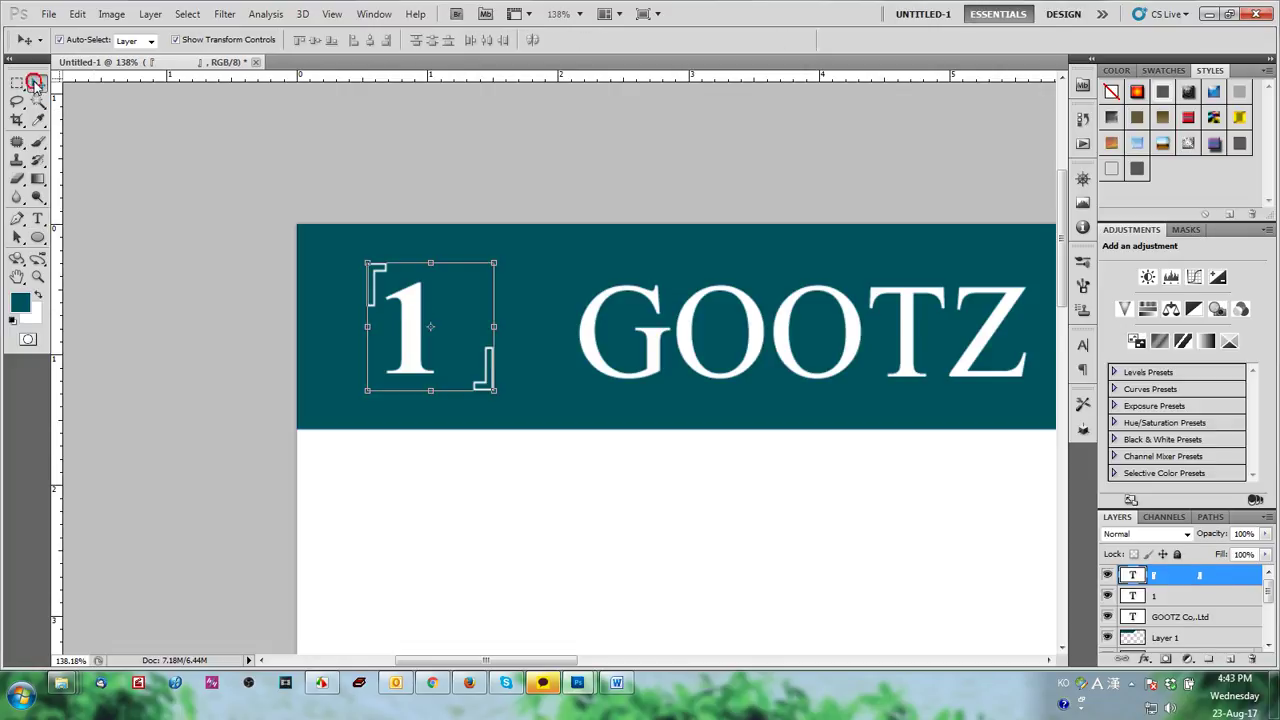
pyautogui.scroll(2, 420, 365)
pyautogui.moveTo(532, 380); pyautogui.dragTo(507, 376)
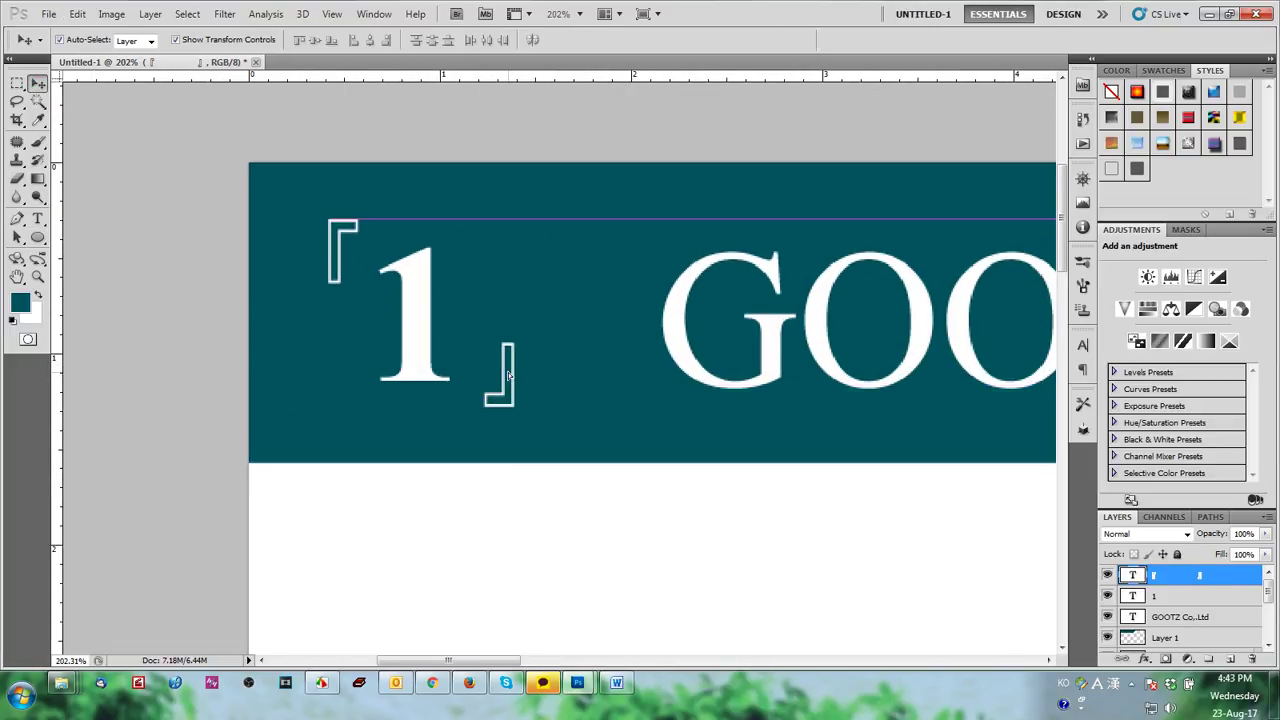
pyautogui.click(564, 498)
pyautogui.scroll(-6, 534, 398)
pyautogui.scroll(3, 497, 446)
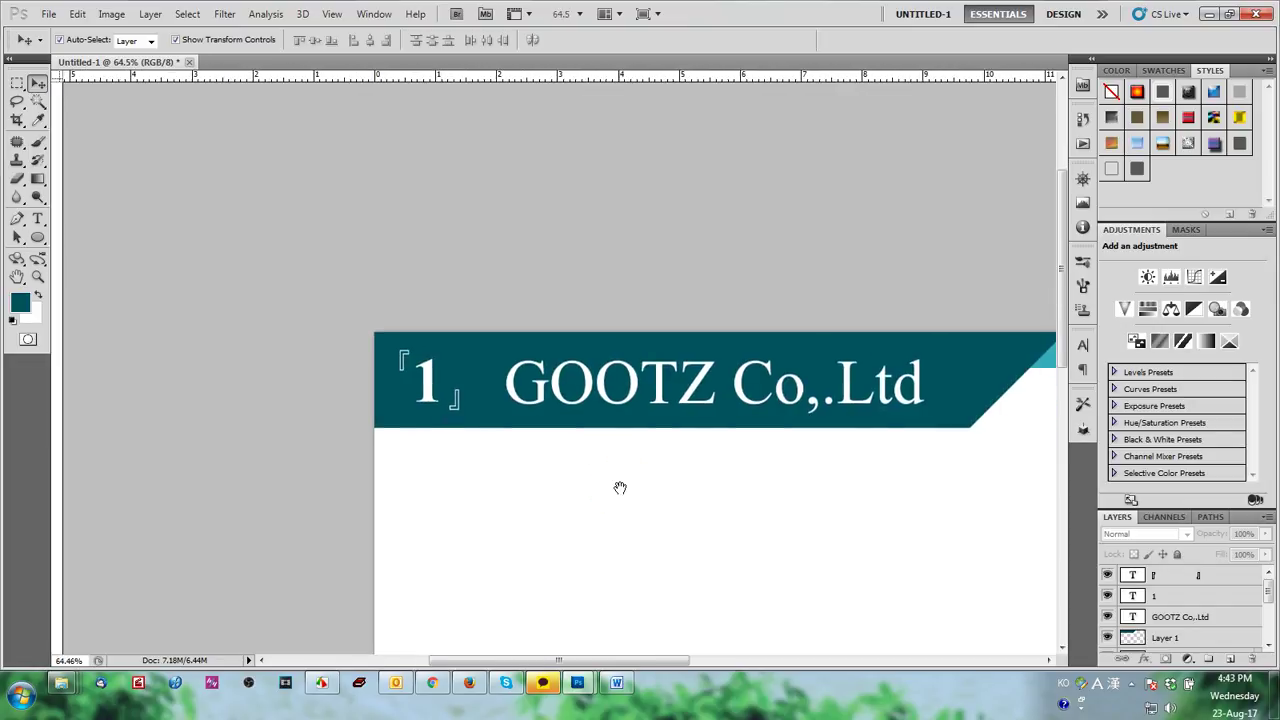
pyautogui.click(475, 405)
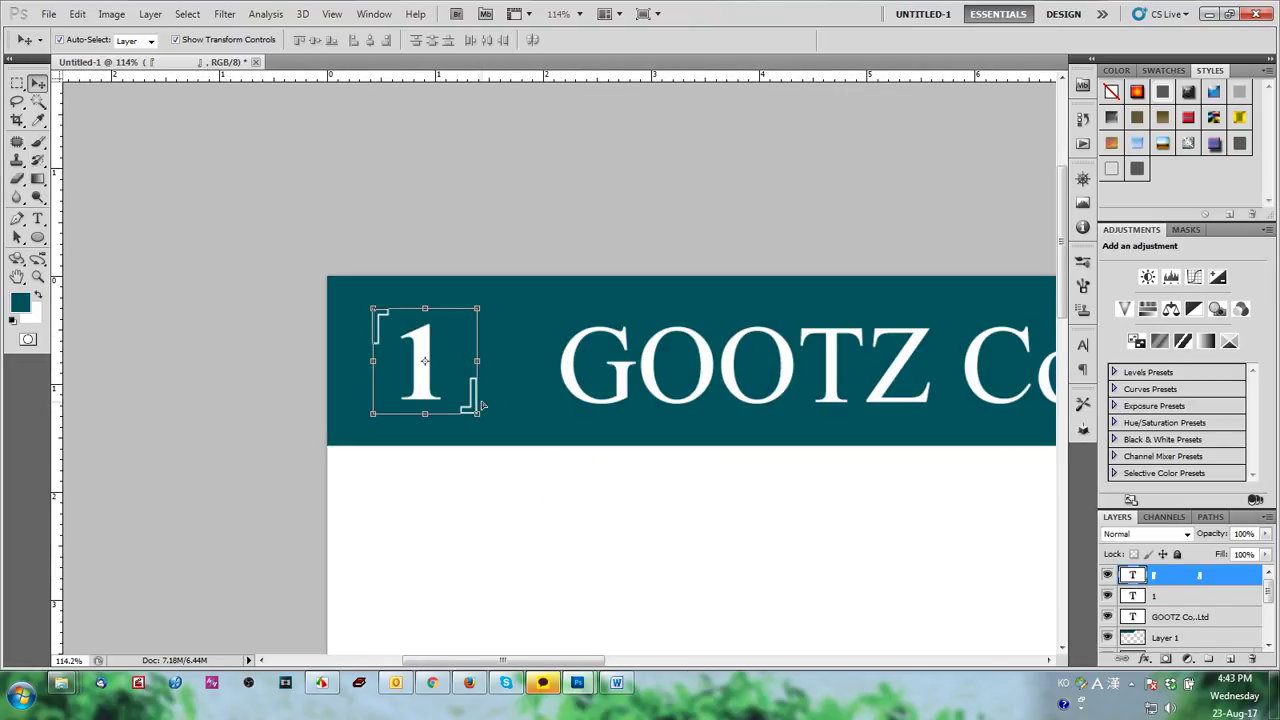
# Step: Try a rotated duplicate of the bracket, then delete that extra copy
pyautogui.hotkey('ctrl', 'j')
pyautogui.moveTo(489, 303); pyautogui.dragTo(495, 457)
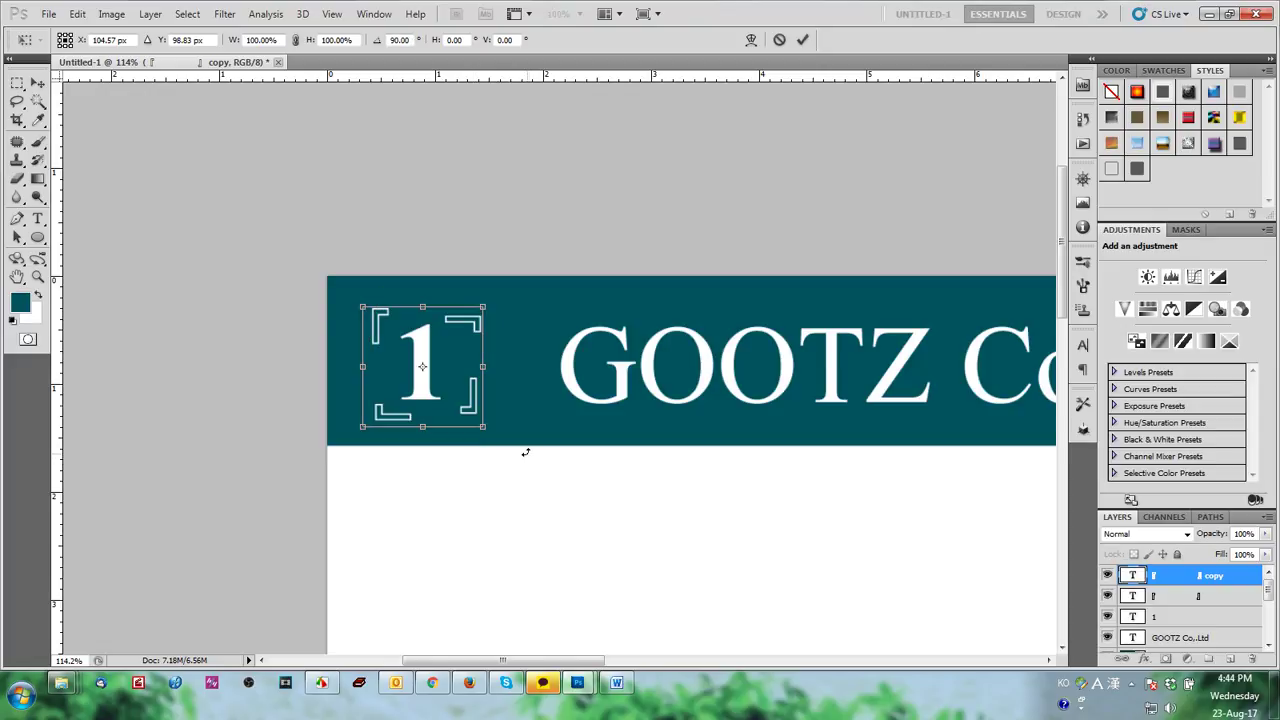
pyautogui.press('Return')
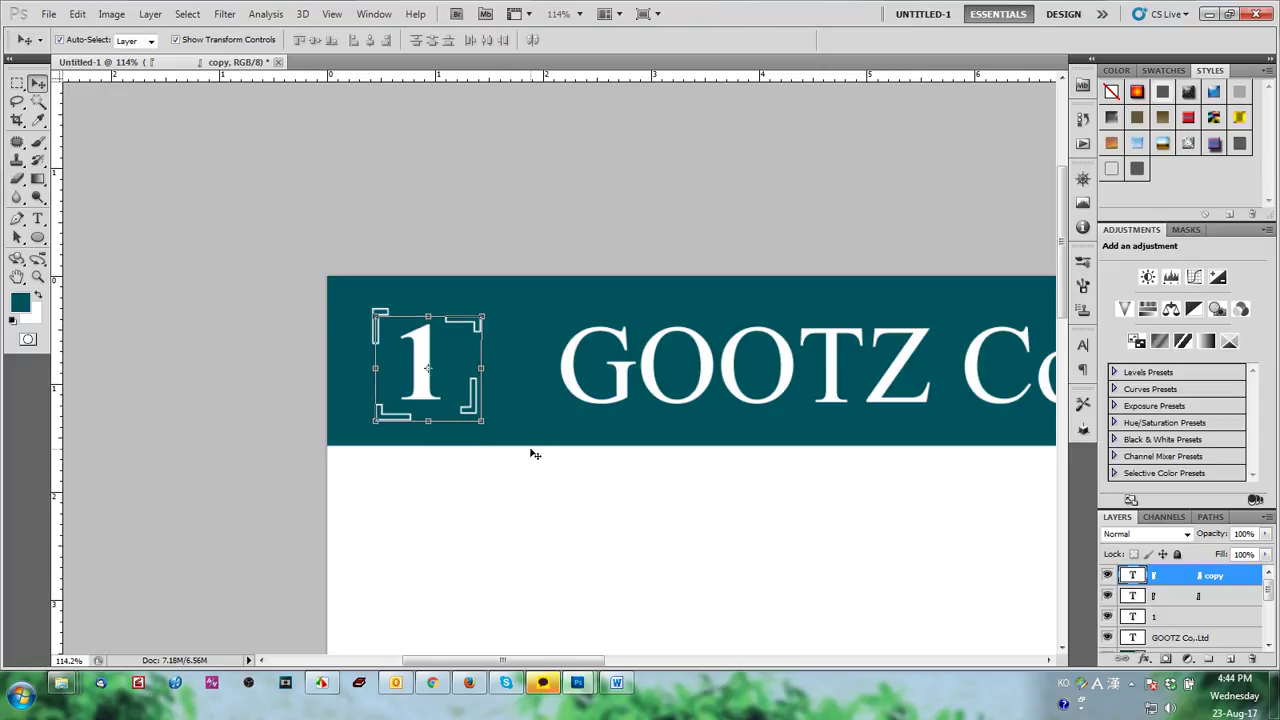
pyautogui.press('Up')
pyautogui.press('Up')
pyautogui.press('Up')
pyautogui.press('Up')
pyautogui.press('Up')
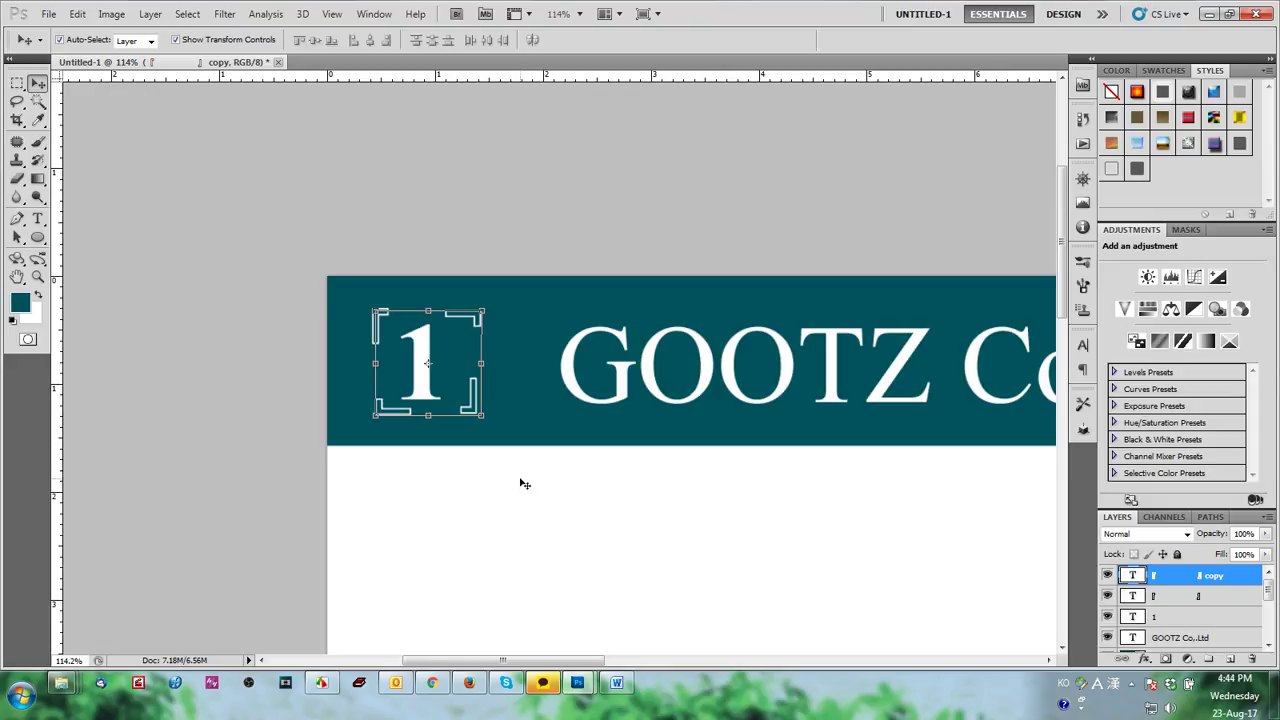
pyautogui.click(476, 485)
pyautogui.click(470, 320)
pyautogui.click(480, 322)
pyautogui.click(641, 263)
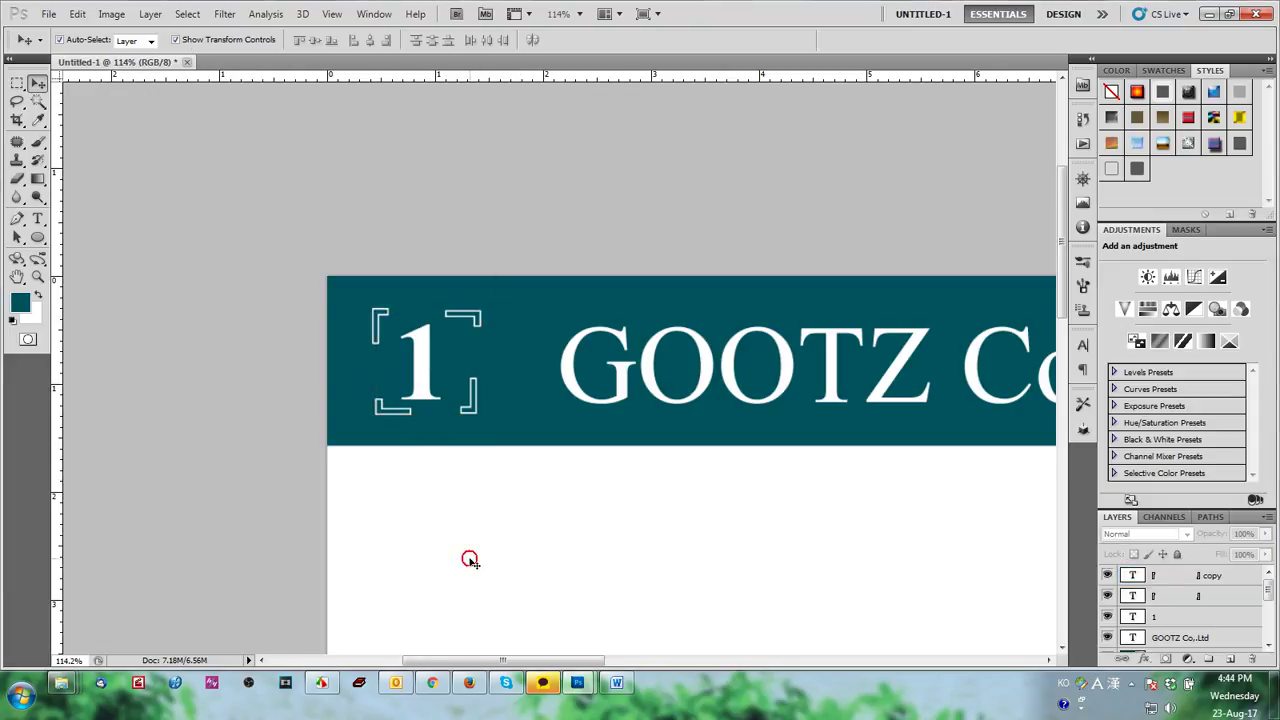
pyautogui.scroll(3, 393, 431)
pyautogui.click(538, 396)
pyautogui.moveTo(536, 395); pyautogui.dragTo(608, 437)
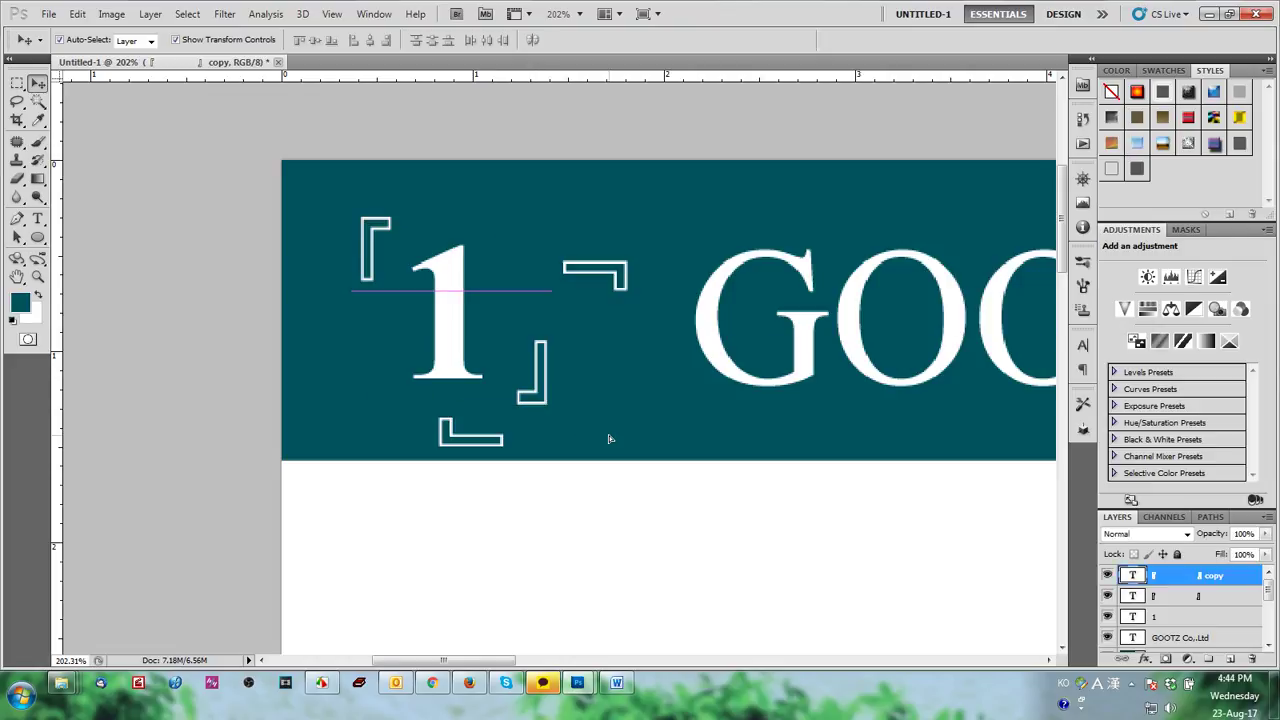
pyautogui.hotkey('ctrl', 'z')
pyautogui.press('Delete')
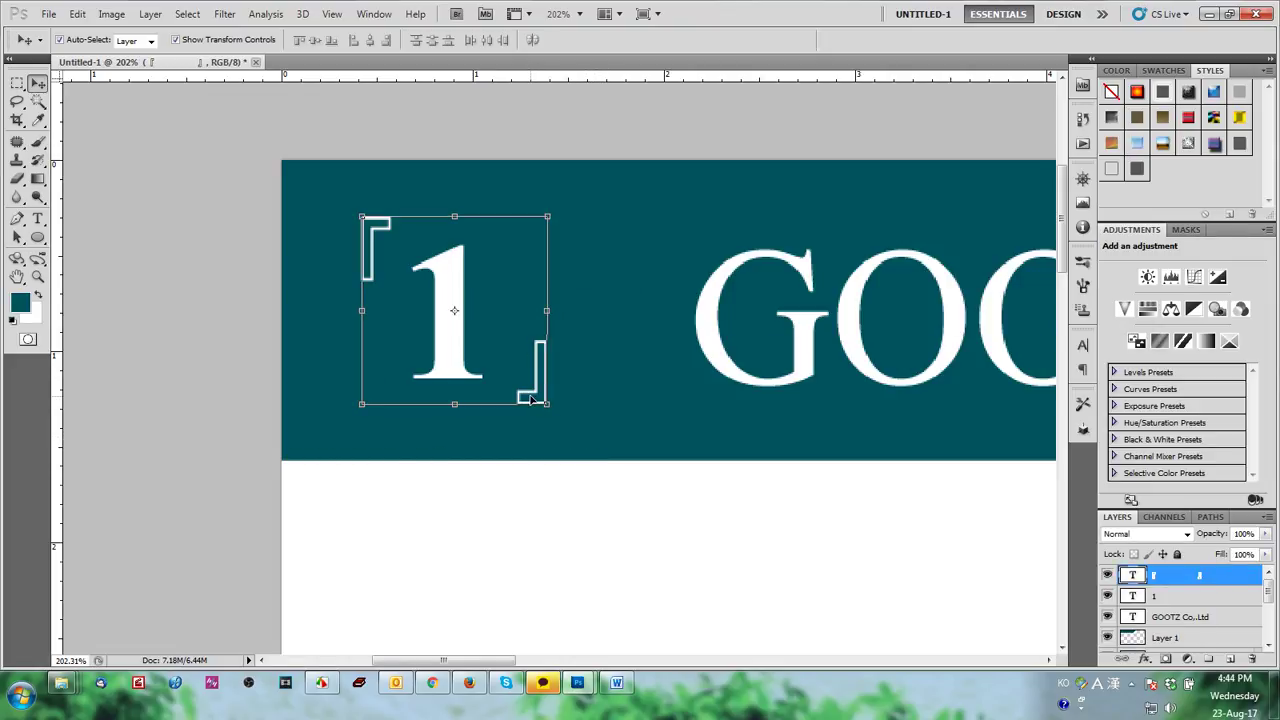
# Step: Rasterize the bracket text layer and erase its lower bracket
pyautogui.rightClick(1167, 577)
pyautogui.click(1158, 284)
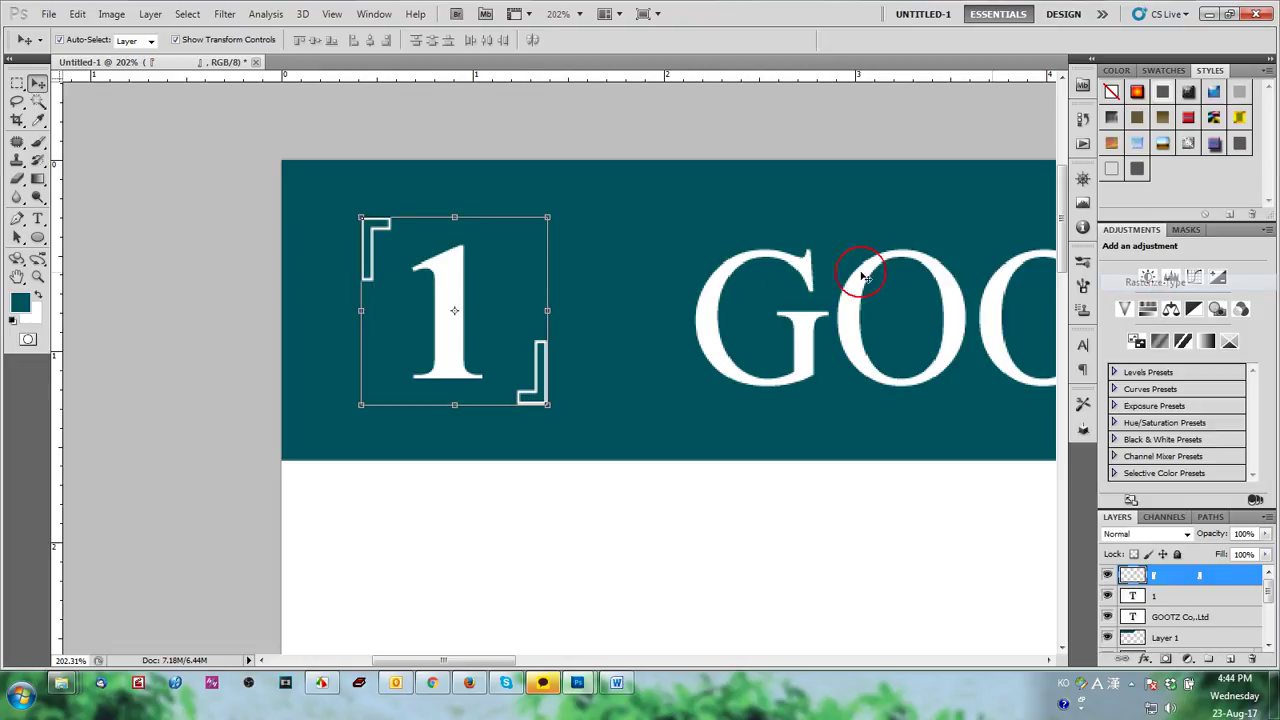
pyautogui.press('m')
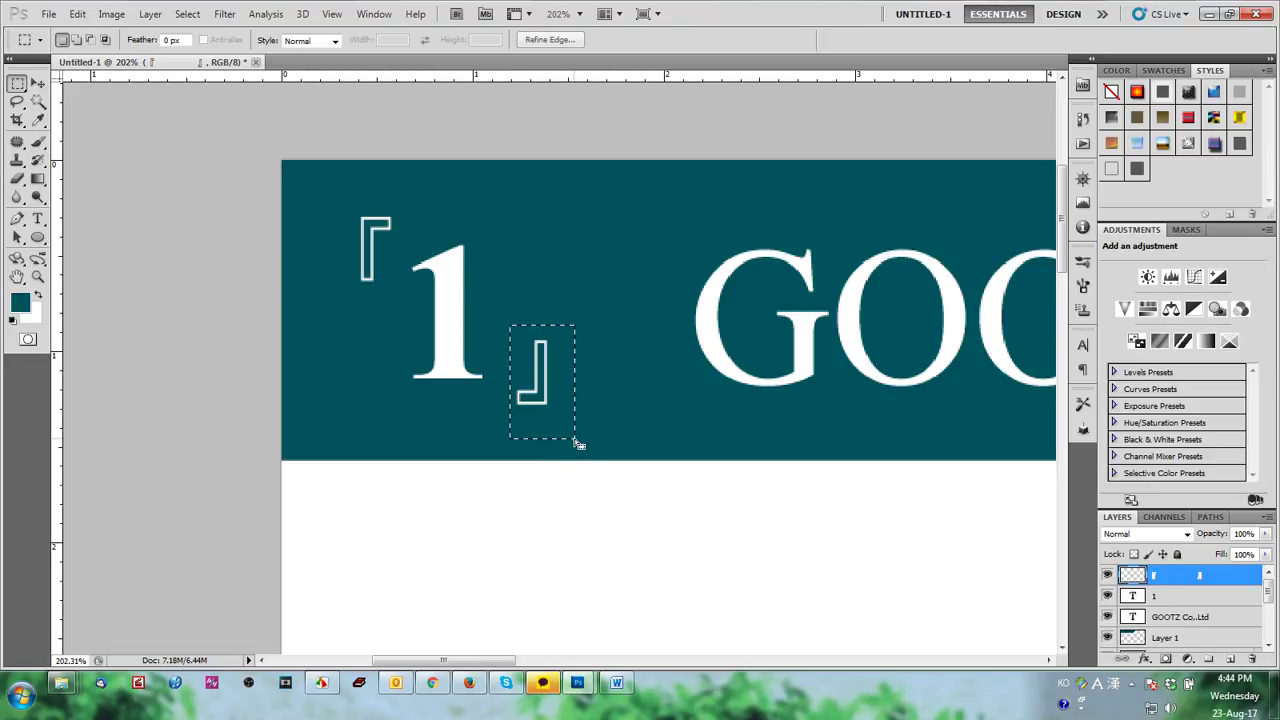
pyautogui.press('Delete')
pyautogui.hotkey('ctrl', 'd')
pyautogui.press('v')
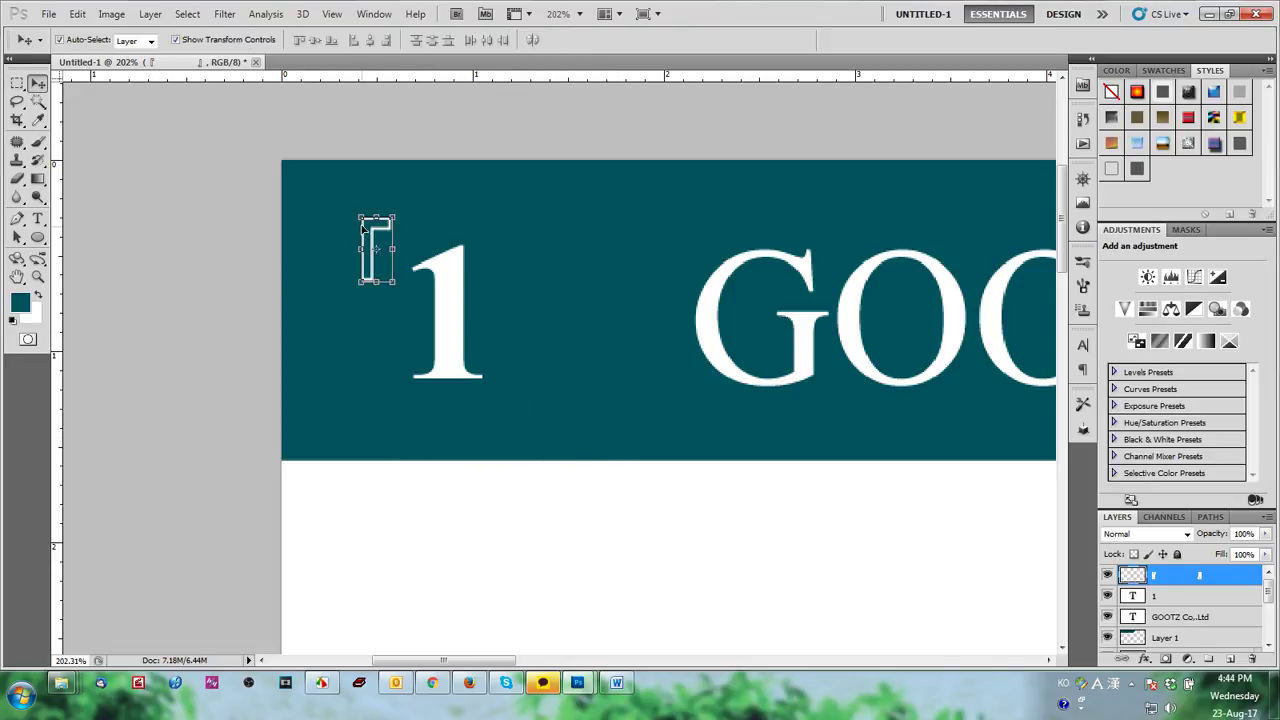
# Step: Place the remaining bracket at the 1's top-left and enlarge it slightly
pyautogui.click(350, 220)
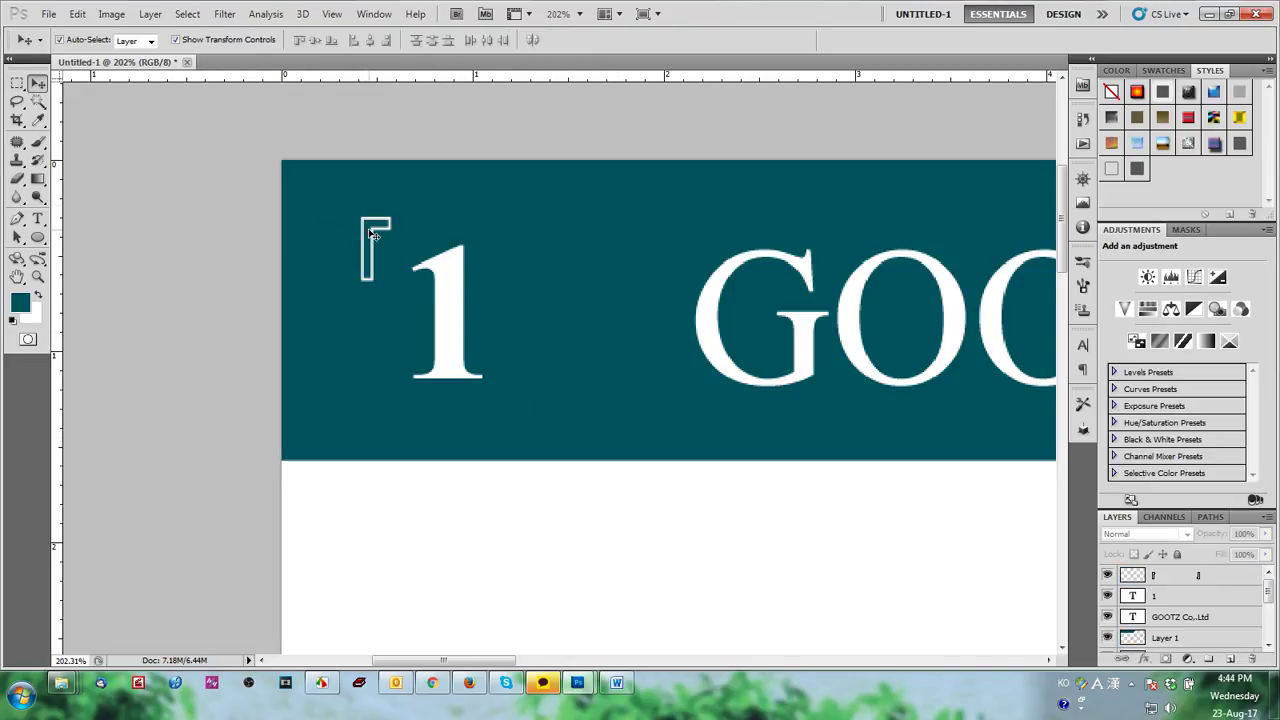
pyautogui.moveTo(376, 231); pyautogui.dragTo(352, 212)
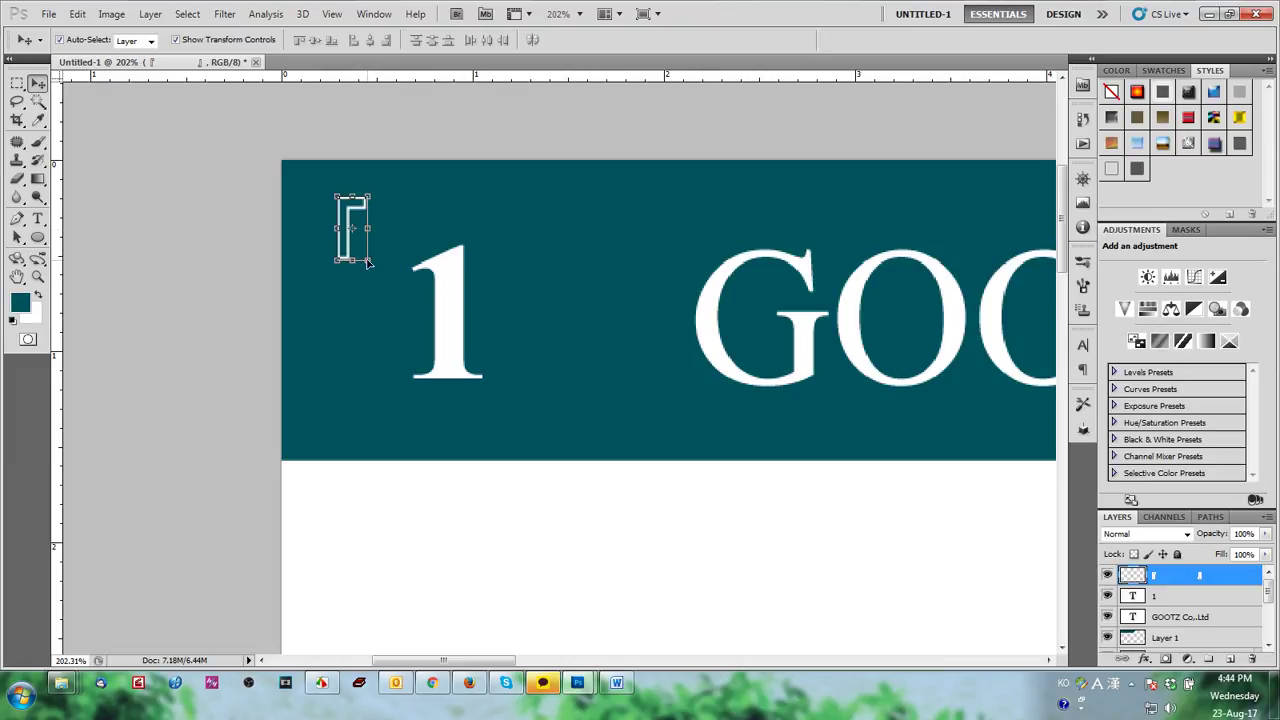
pyautogui.keyDown('shift'); pyautogui.click(367, 264); pyautogui.keyUp('shift')
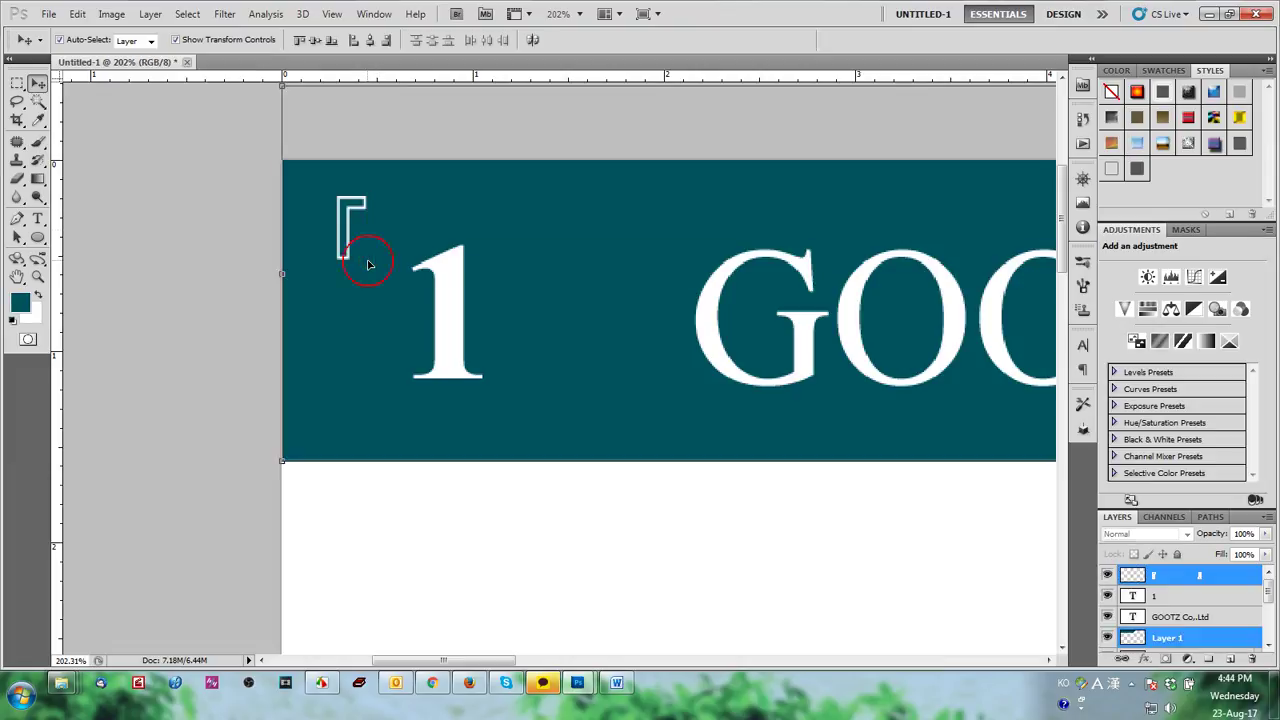
pyautogui.click(351, 210)
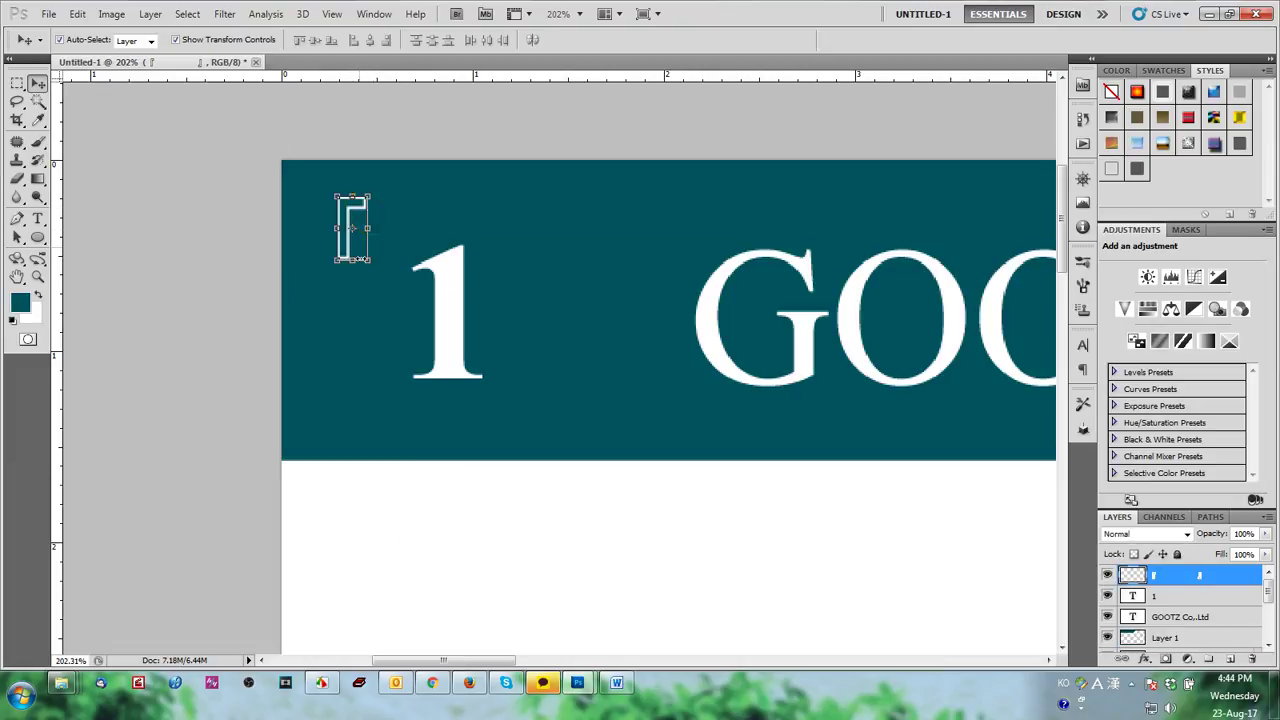
pyautogui.moveTo(367, 264); pyautogui.dragTo(372, 270)
pyautogui.doubleClick(354, 205)
# Step: Copy the bracket to the bottom-right of the 1, rotated 180 degrees
pyautogui.moveTo(353, 210); pyautogui.dragTo(436, 493)
pyautogui.hotkey('ctrl', 't')
pyautogui.moveTo(519, 418); pyautogui.dragTo(280, 405)
pyautogui.press('Return')
pyautogui.press('Return')
# Step: Transform another bracket into the 1's bottom-left corner
pyautogui.hotkey('ctrl', 't')
pyautogui.moveTo(374, 382); pyautogui.dragTo(396, 411)
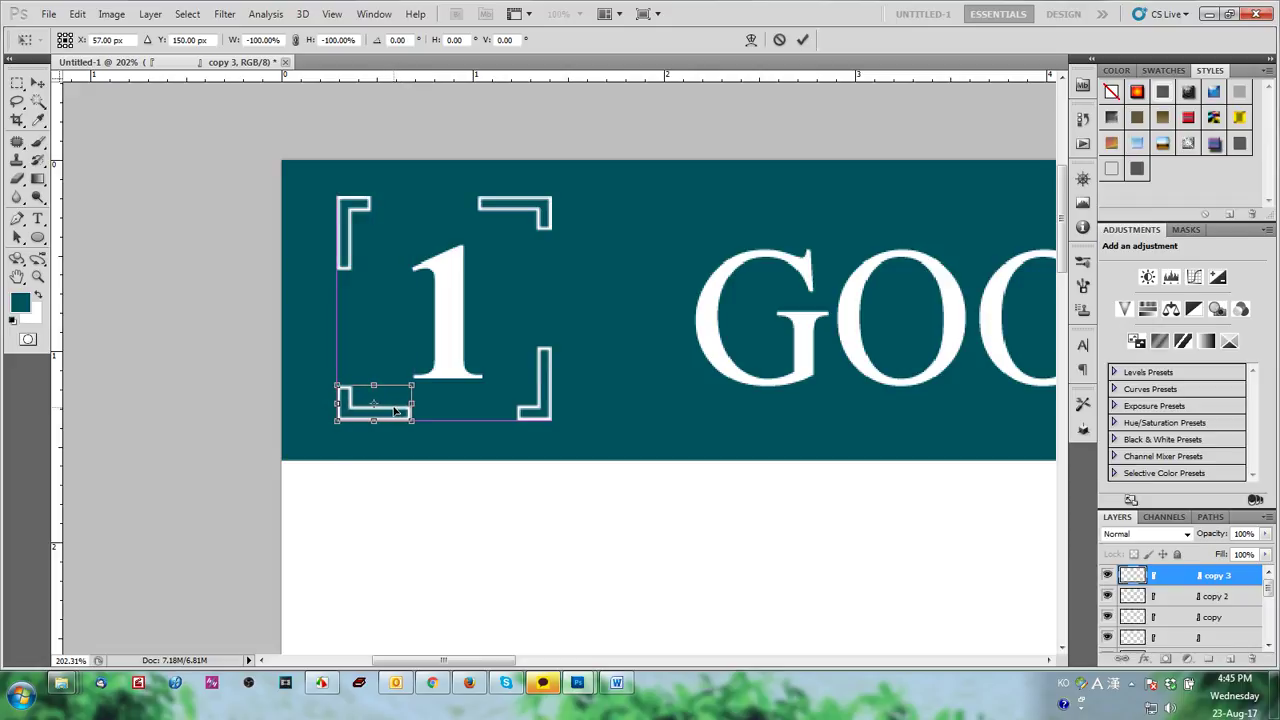
pyautogui.press('Return')
pyautogui.click(457, 551)
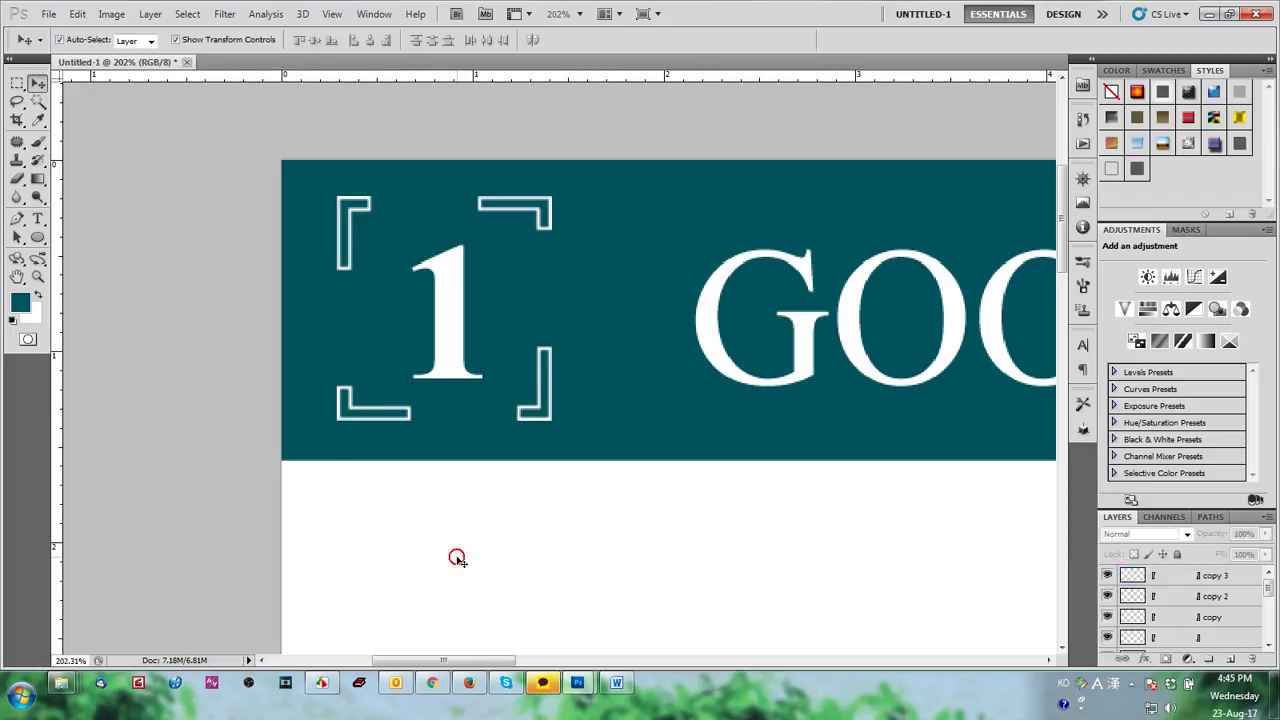
# Step: Save the card as GOOTZ Co Ltd.psd in the Desktop MYANMAR folder
pyautogui.keyDown('alt'); pyautogui.click(474, 511); pyautogui.keyUp('alt')
pyautogui.moveTo(651, 540); pyautogui.dragTo(440, 432)
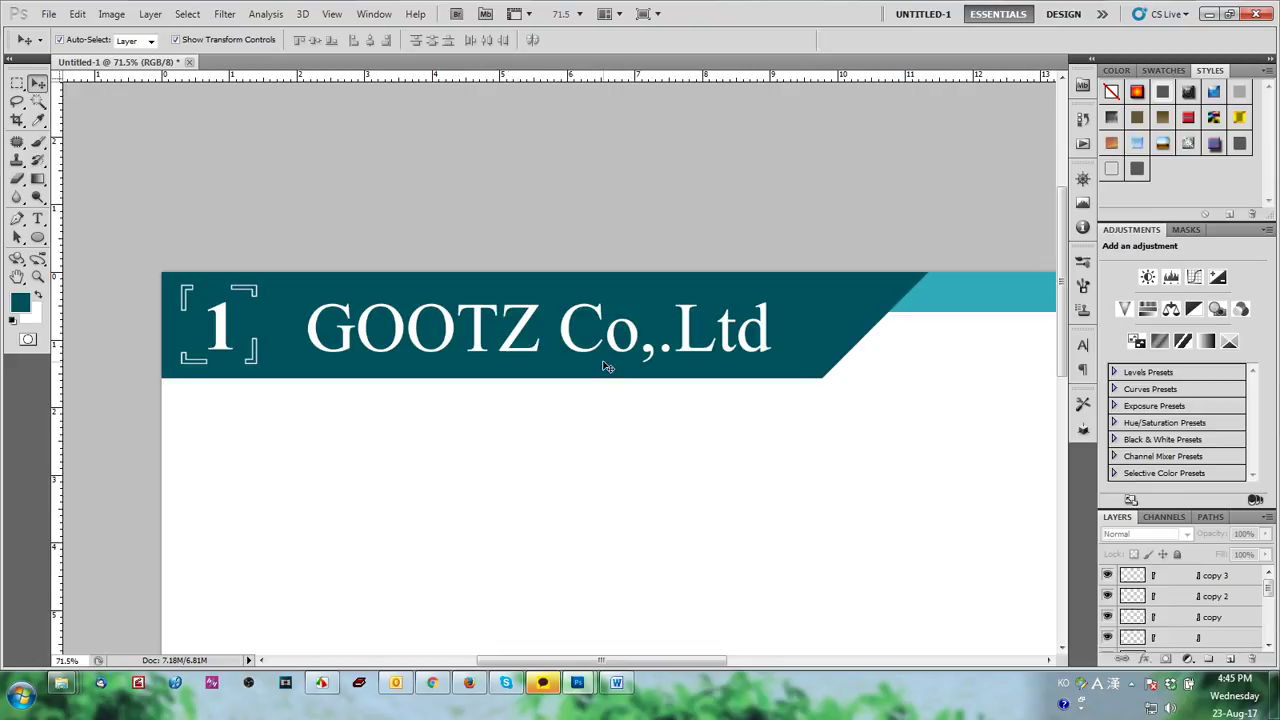
pyautogui.scroll(-3, 607, 367)
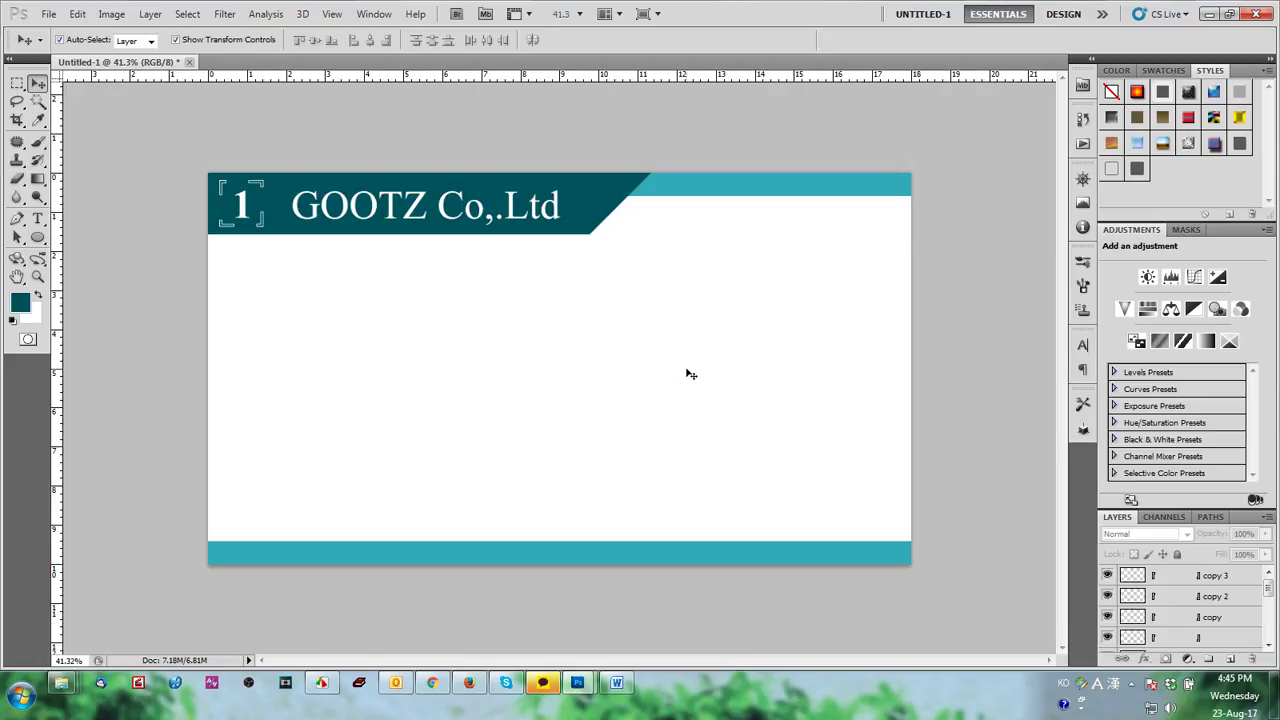
pyautogui.hotkey('ctrl', 's')
pyautogui.click(633, 214)
pyautogui.doubleClick(1050, 248)
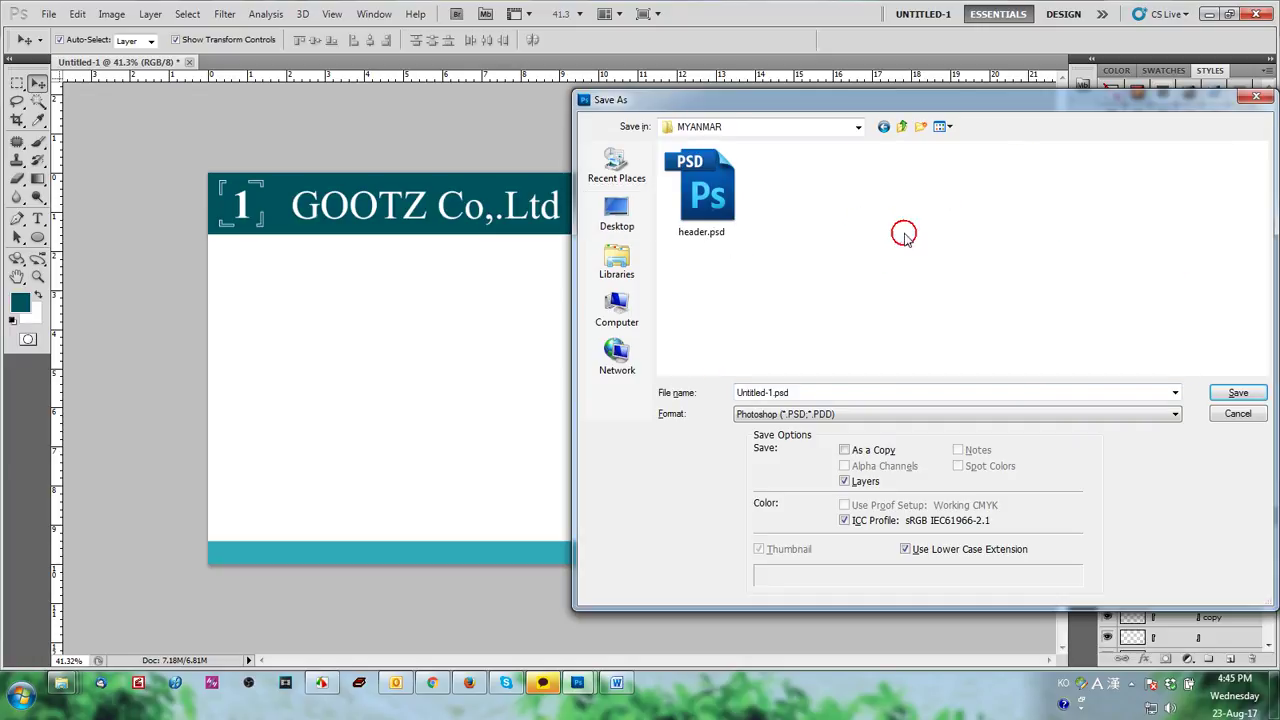
pyautogui.click(812, 392)
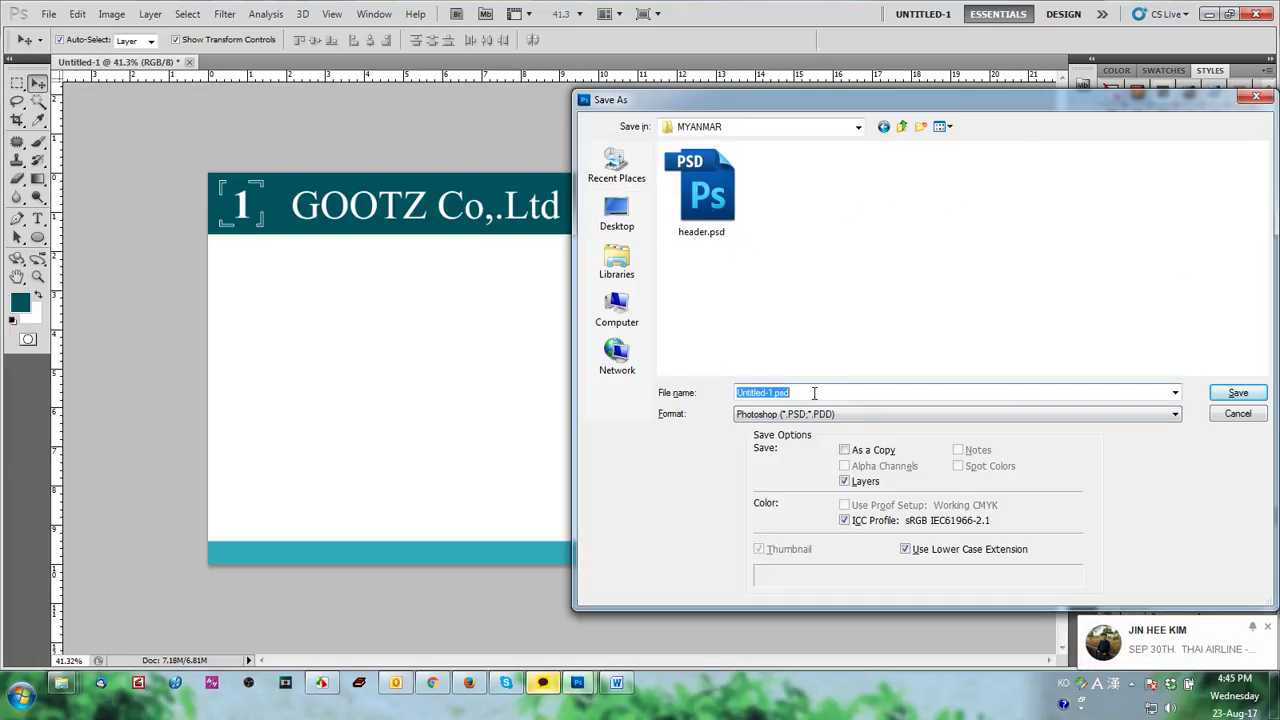
pyautogui.write('GOOTZ Co.,Ltd')
pyautogui.click(786, 392)
pyautogui.click(1238, 393)
pyautogui.click(814, 224)
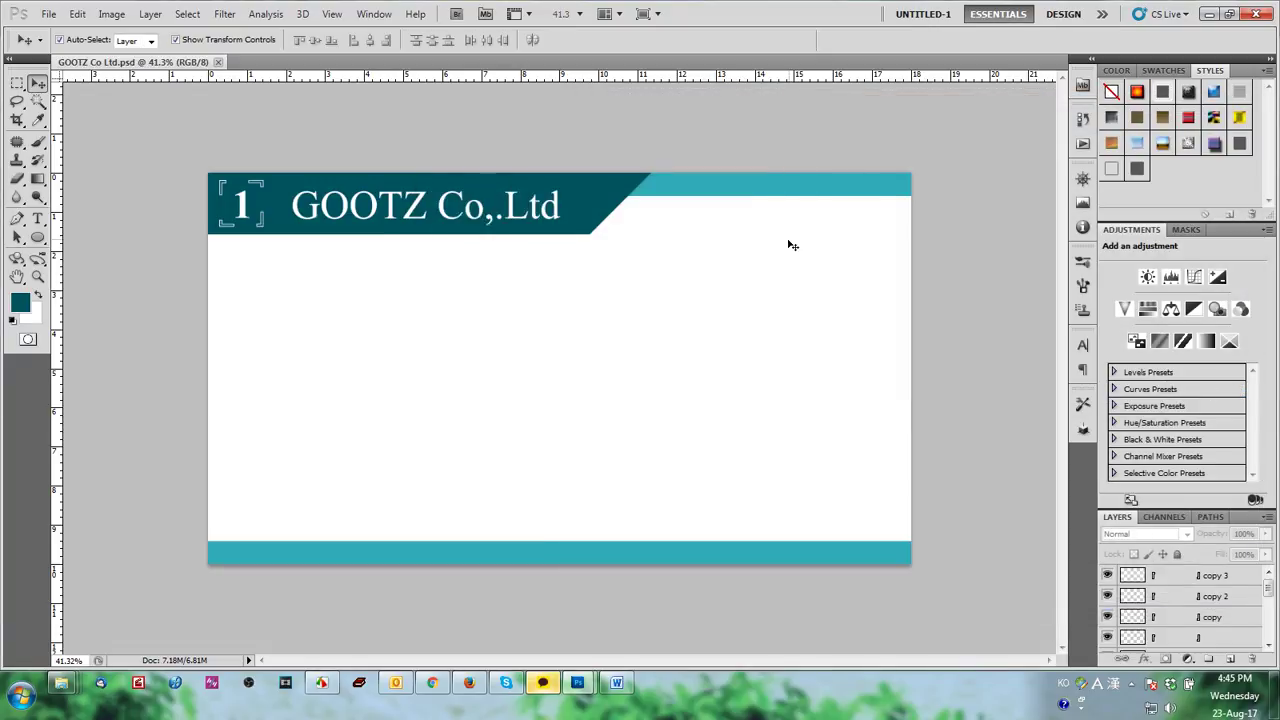
# Step: Rename the saved file to 01-GOOTZ Co Ltd.psd without saving again
pyautogui.hotkey('ctrl', 'shift', 's')
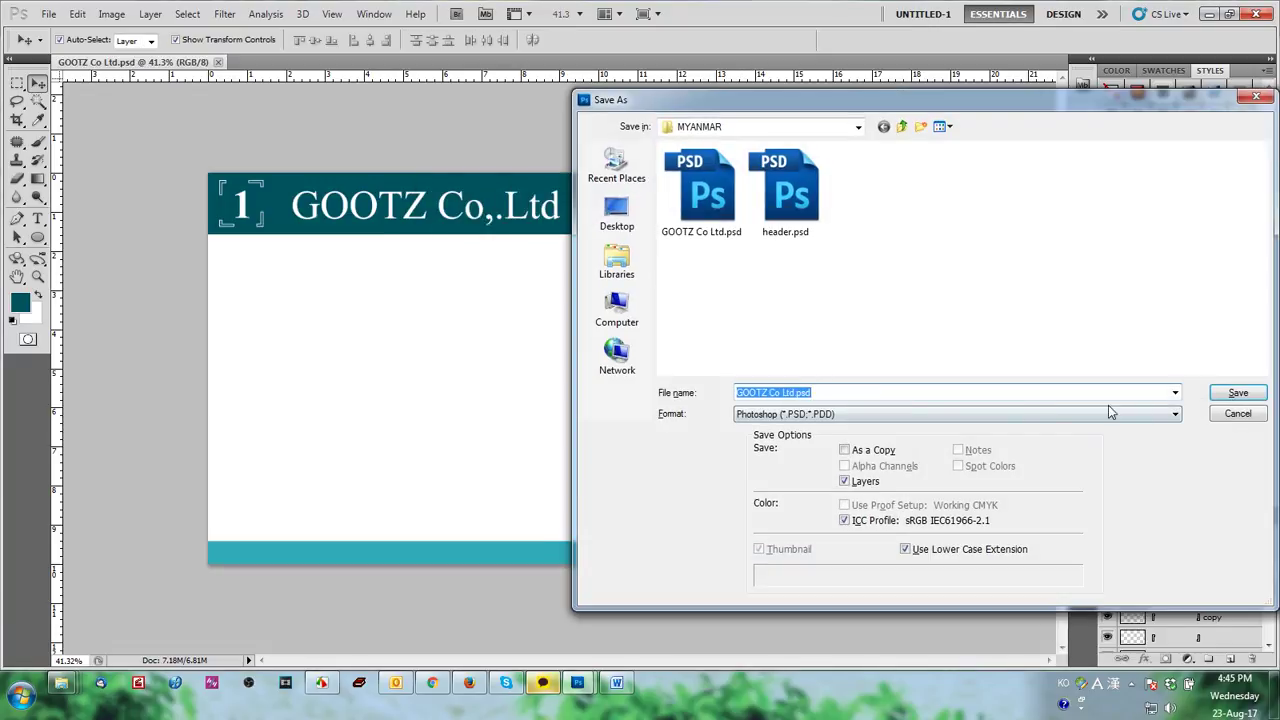
pyautogui.click(700, 190)
pyautogui.click(695, 231)
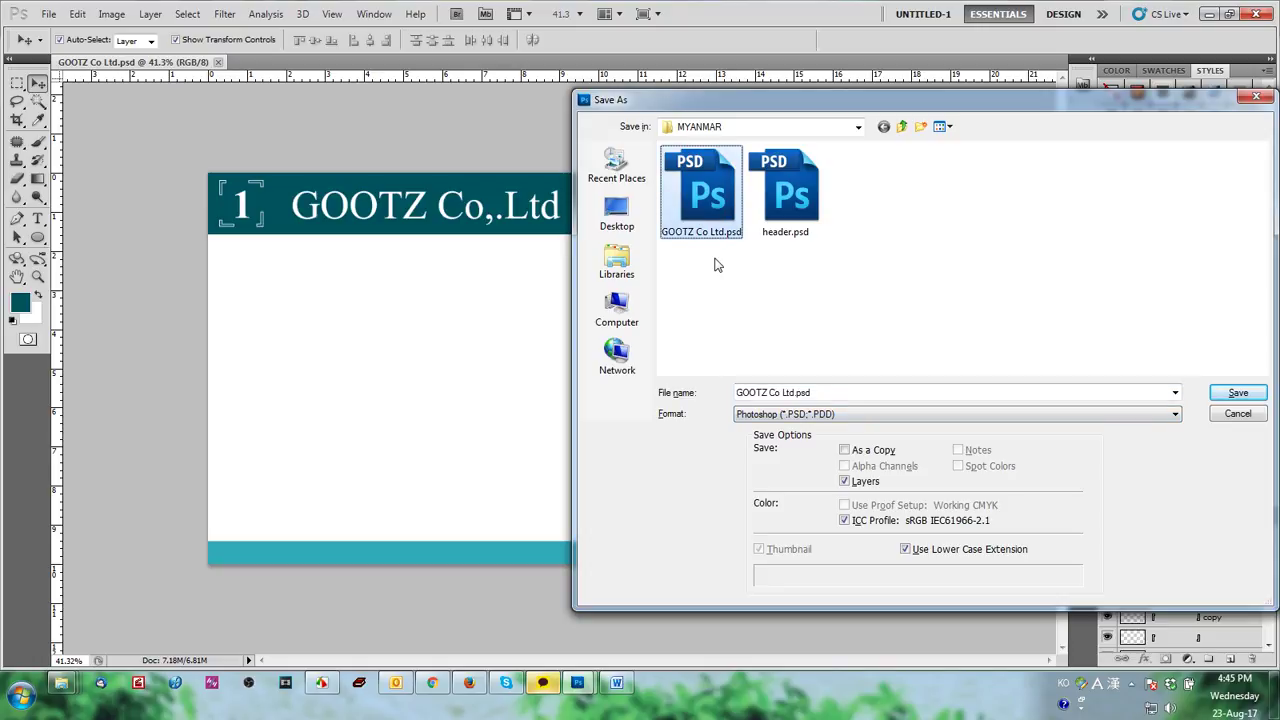
pyautogui.click(663, 232)
pyautogui.write('01-')
pyautogui.click(886, 245)
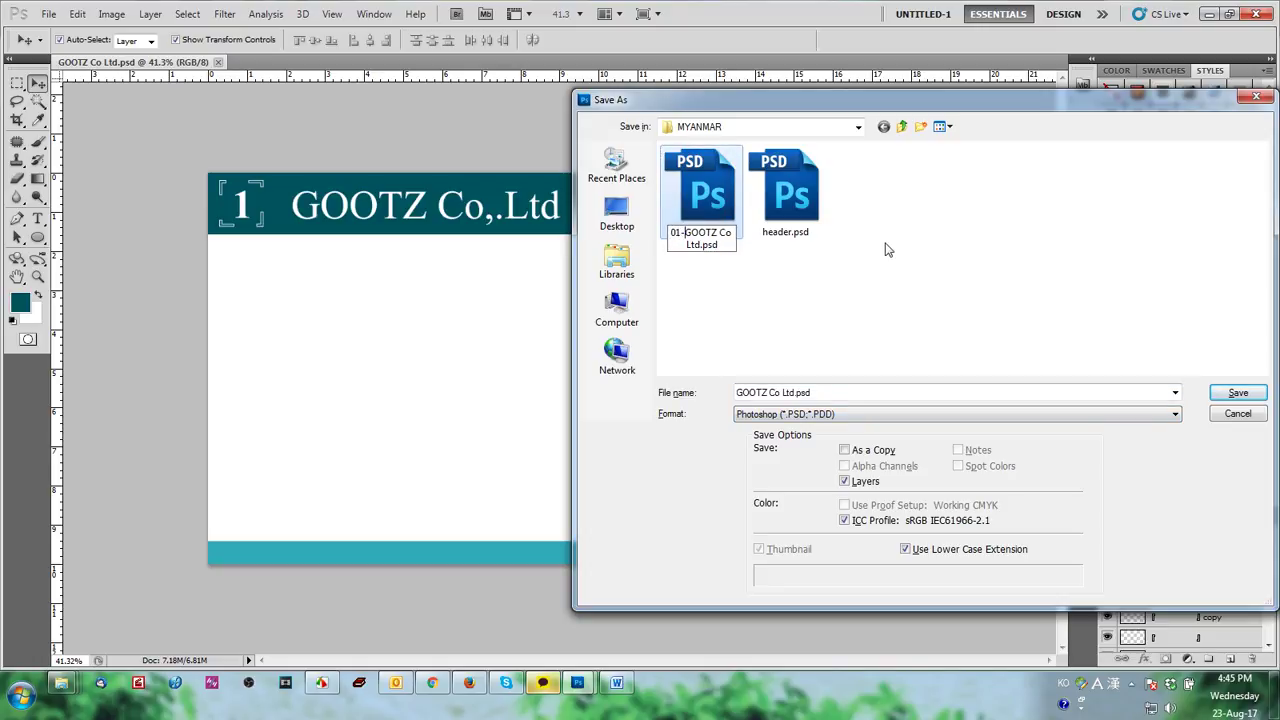
pyautogui.click(1238, 413)
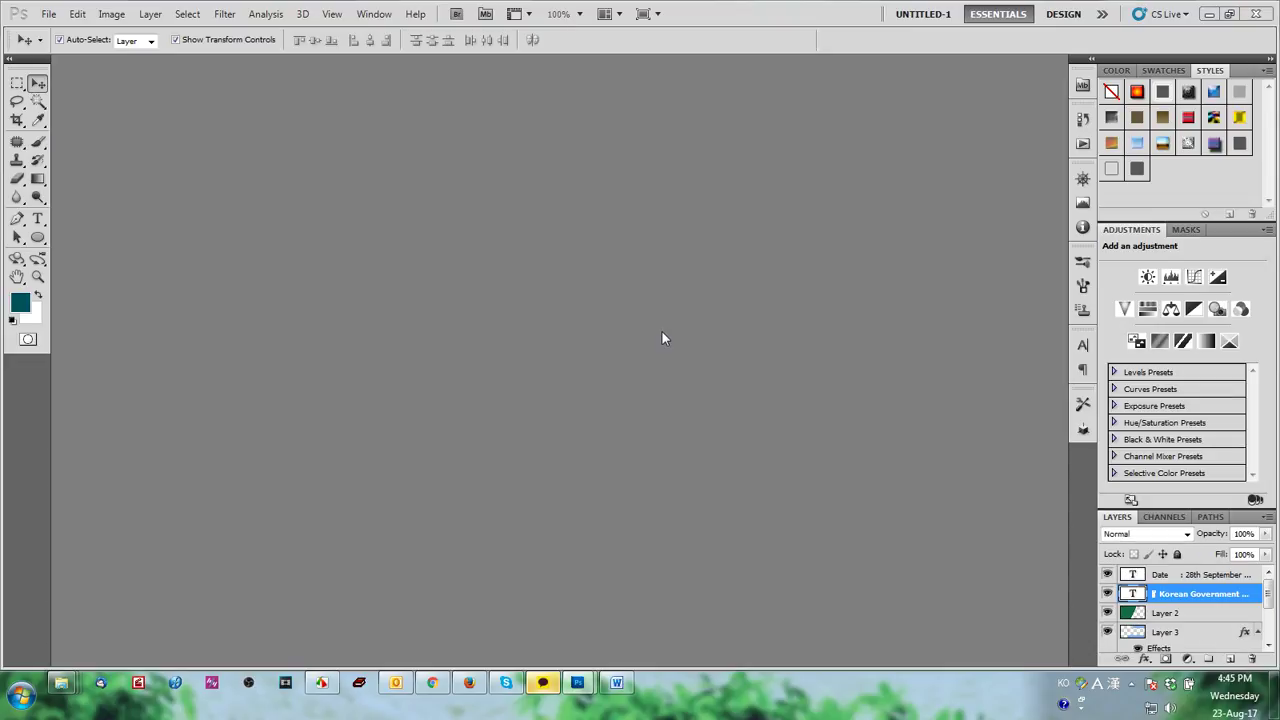
# Step: Open 01-GOOTZ Co Ltd.psd, move its window up, then switch to Word
pyautogui.hotkey('ctrl', 'o')
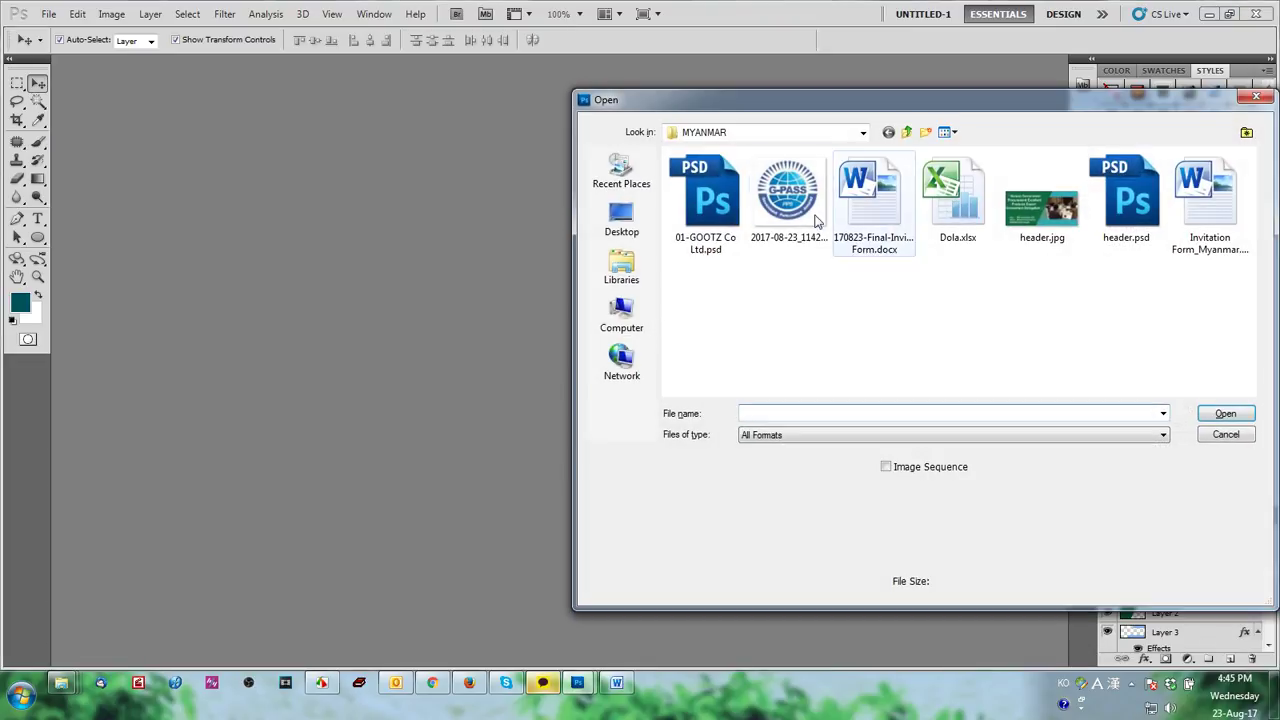
pyautogui.click(705, 200)
pyautogui.click(1225, 414)
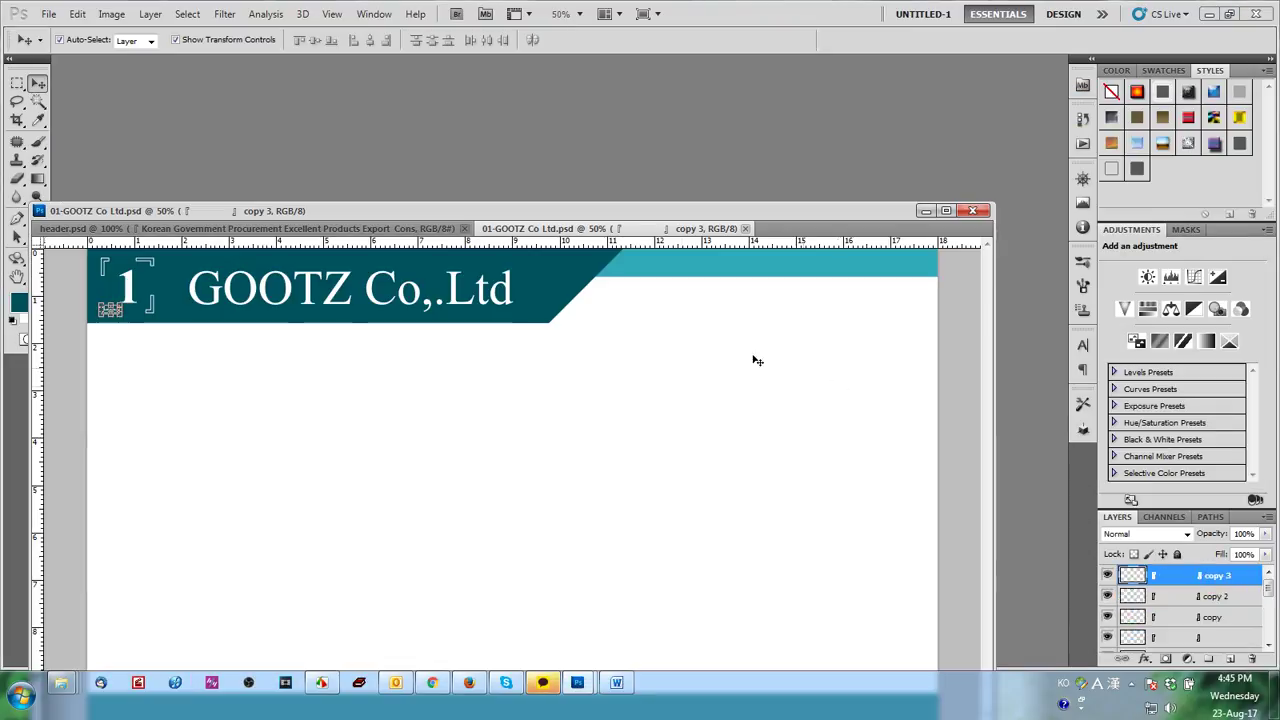
pyautogui.moveTo(822, 212); pyautogui.dragTo(878, 126)
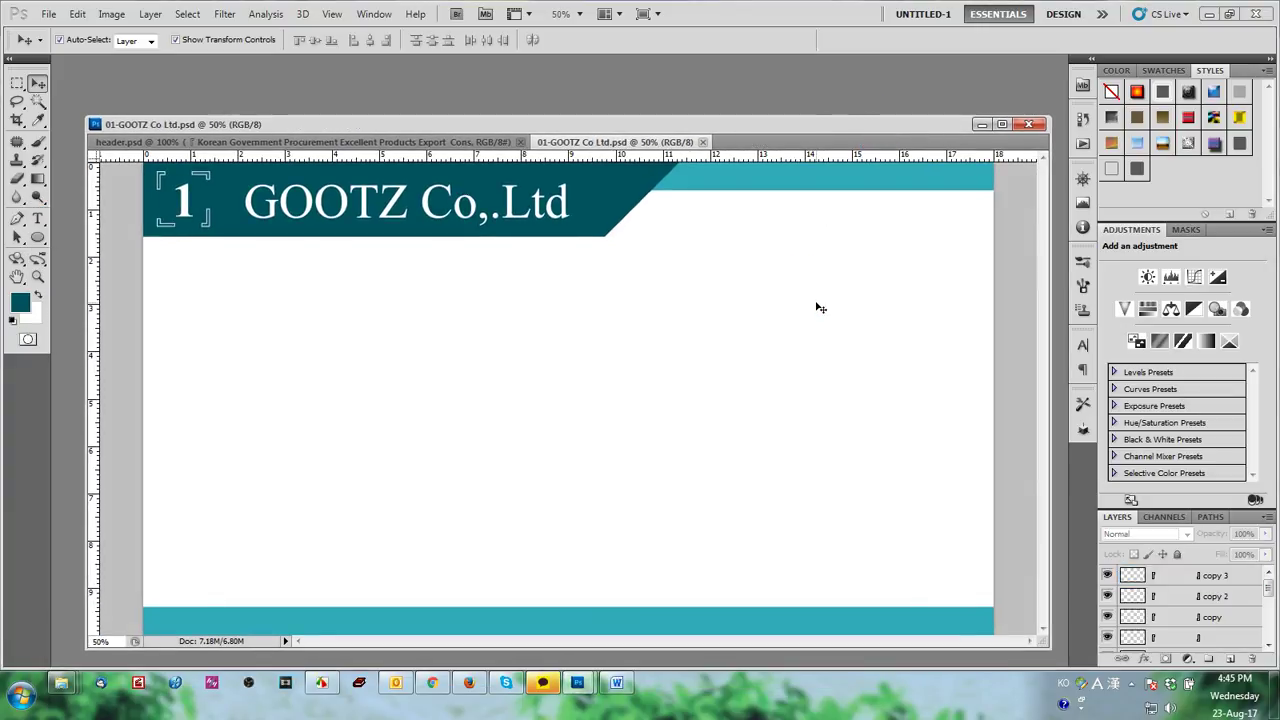
pyautogui.scroll(-2, 816, 315)
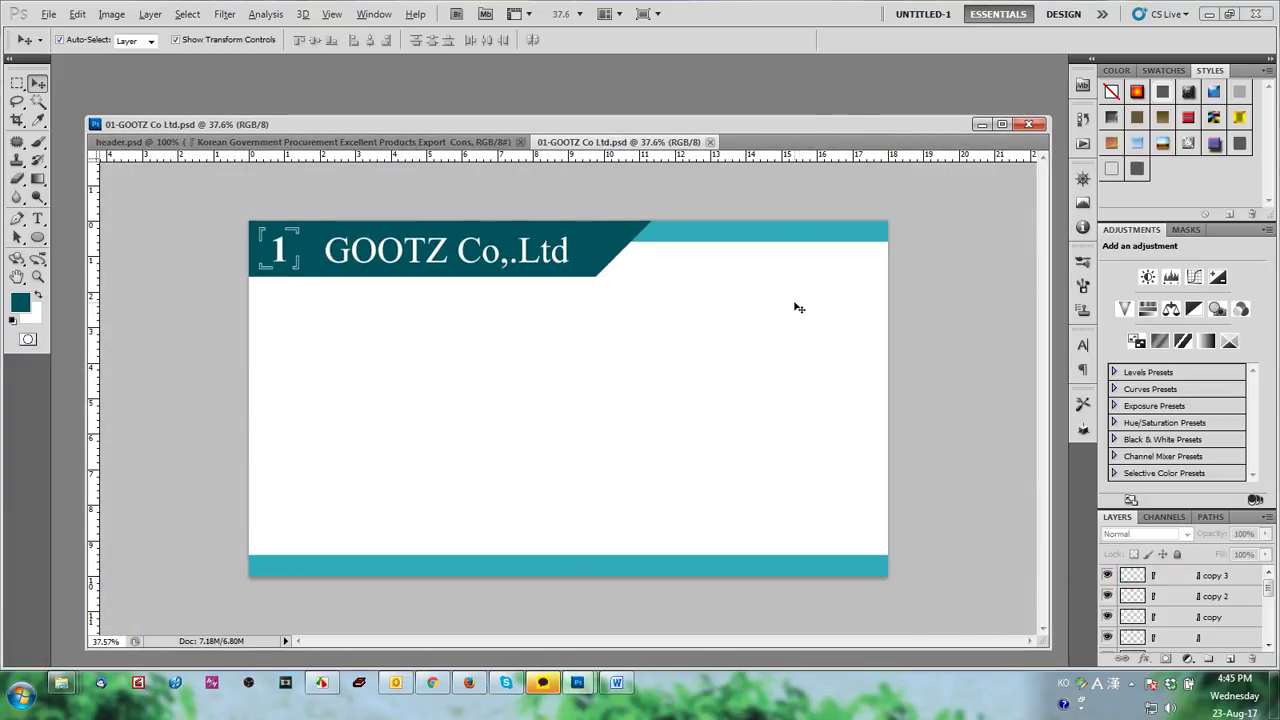
pyautogui.click(433, 683)
# Step: Copy GOOTZ's product names from Word's Products cell and return to the 01-GOOTZ card
pyautogui.click(617, 683)
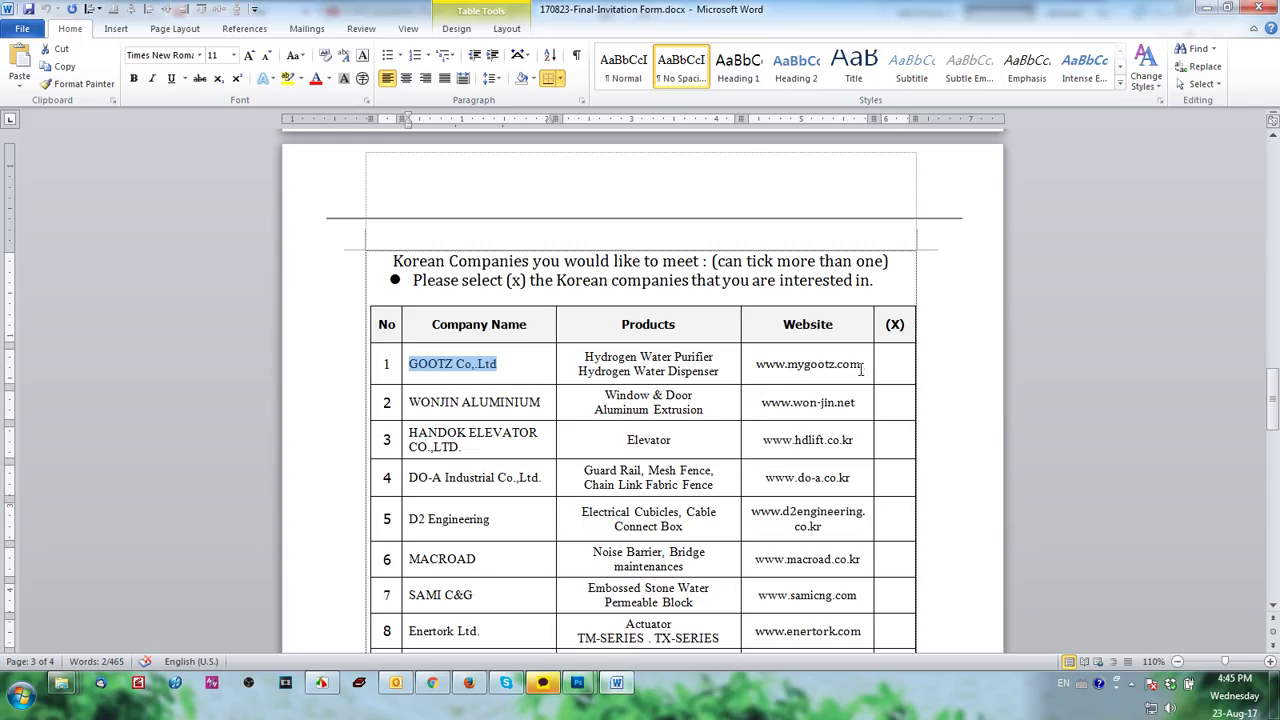
pyautogui.moveTo(862, 367); pyautogui.dragTo(752, 367)
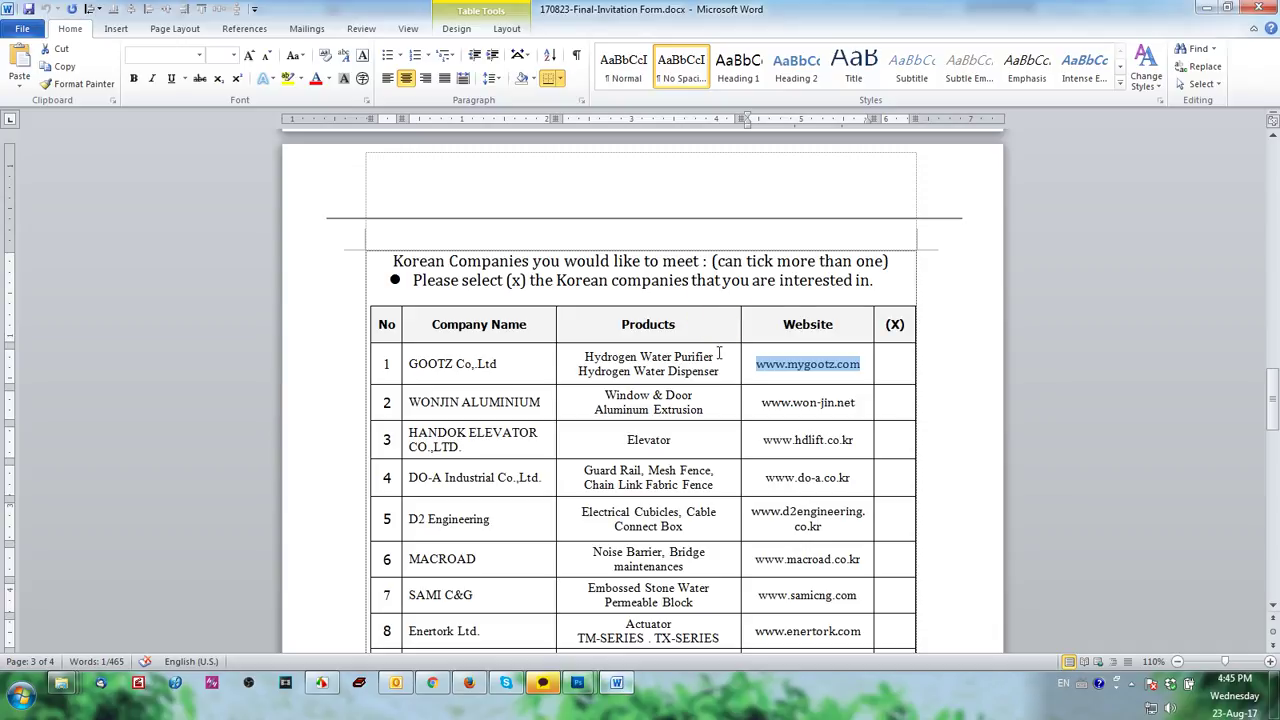
pyautogui.moveTo(720, 372); pyautogui.dragTo(607, 365)
pyautogui.hotkey('ctrl', 'c')
pyautogui.click(578, 683)
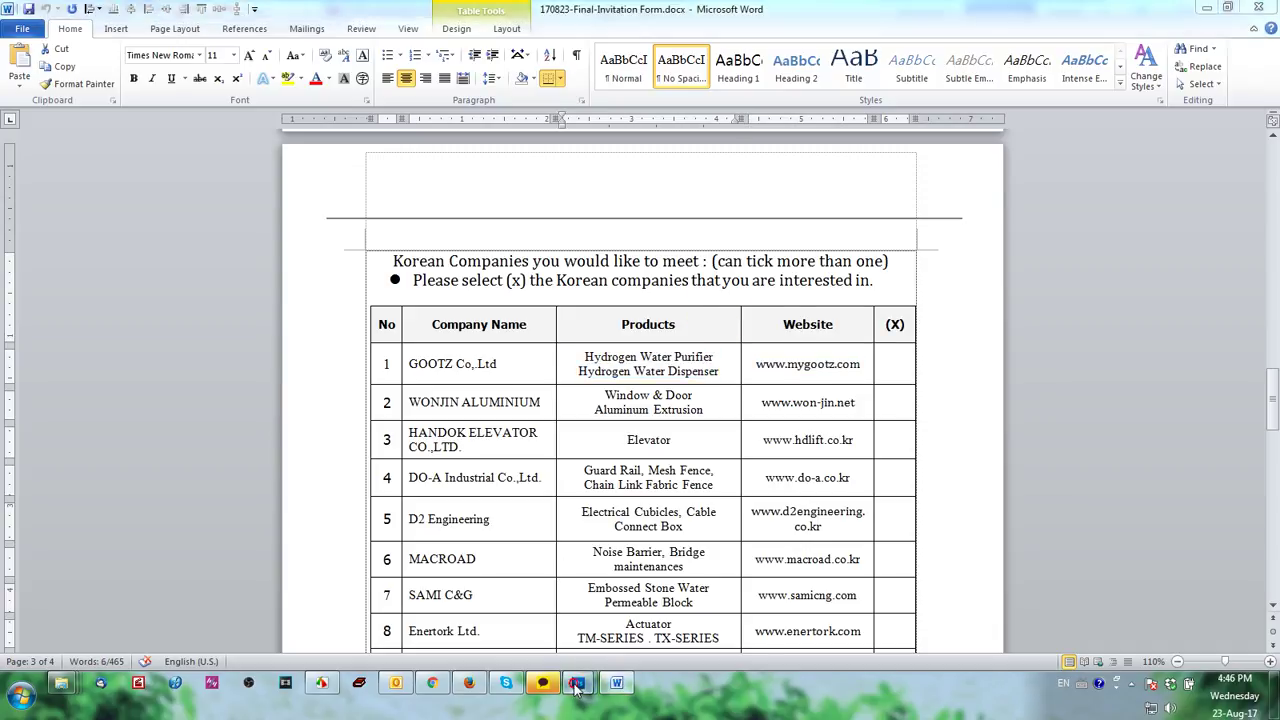
pyautogui.click(660, 620)
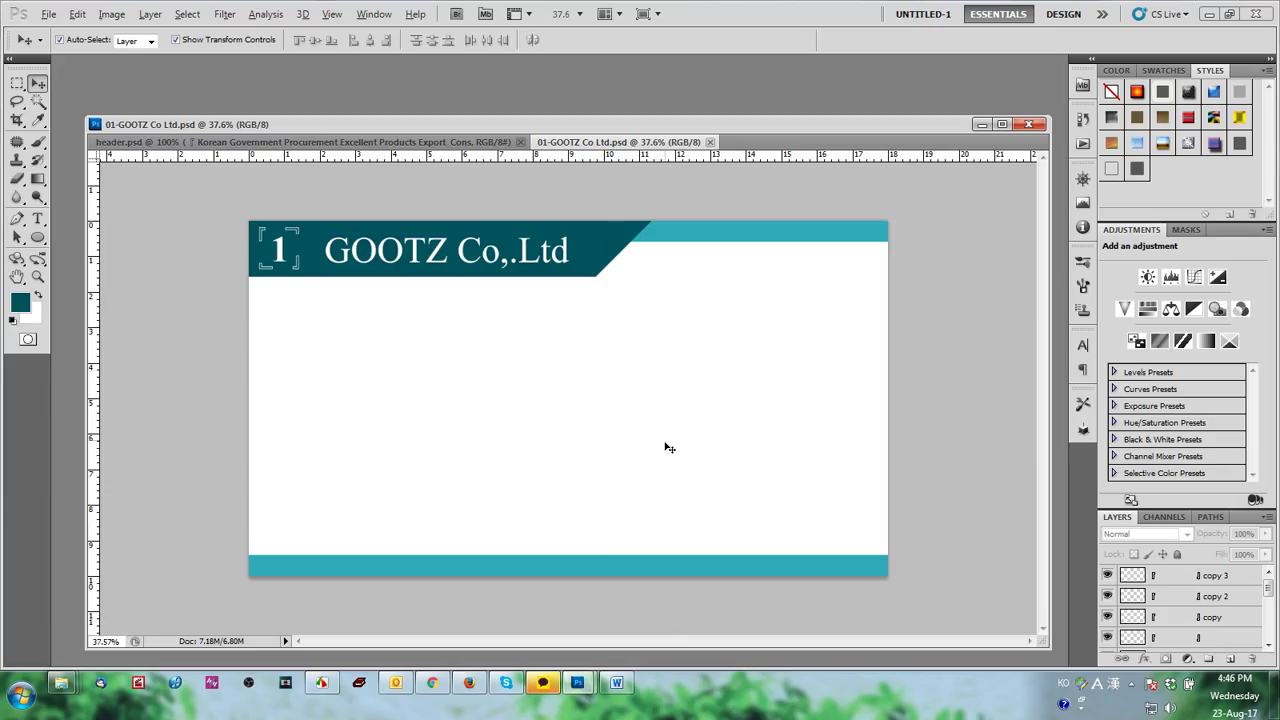
# Step: Paste 'Hydrogen Water Purifier / Hydrogen Water Dispenser' as text on the card's right side
pyautogui.scroll(1, 666, 449)
pyautogui.press('t')
pyautogui.click(645, 330)
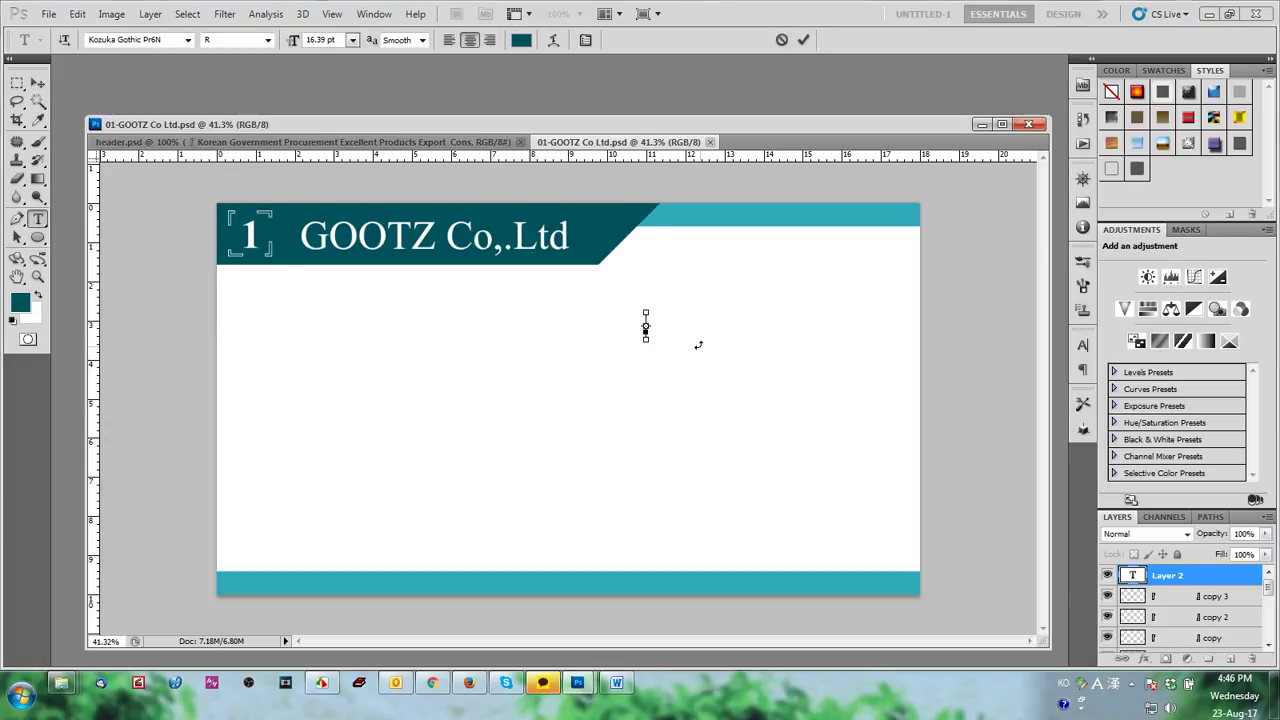
pyautogui.hotkey('ctrl', 'v')
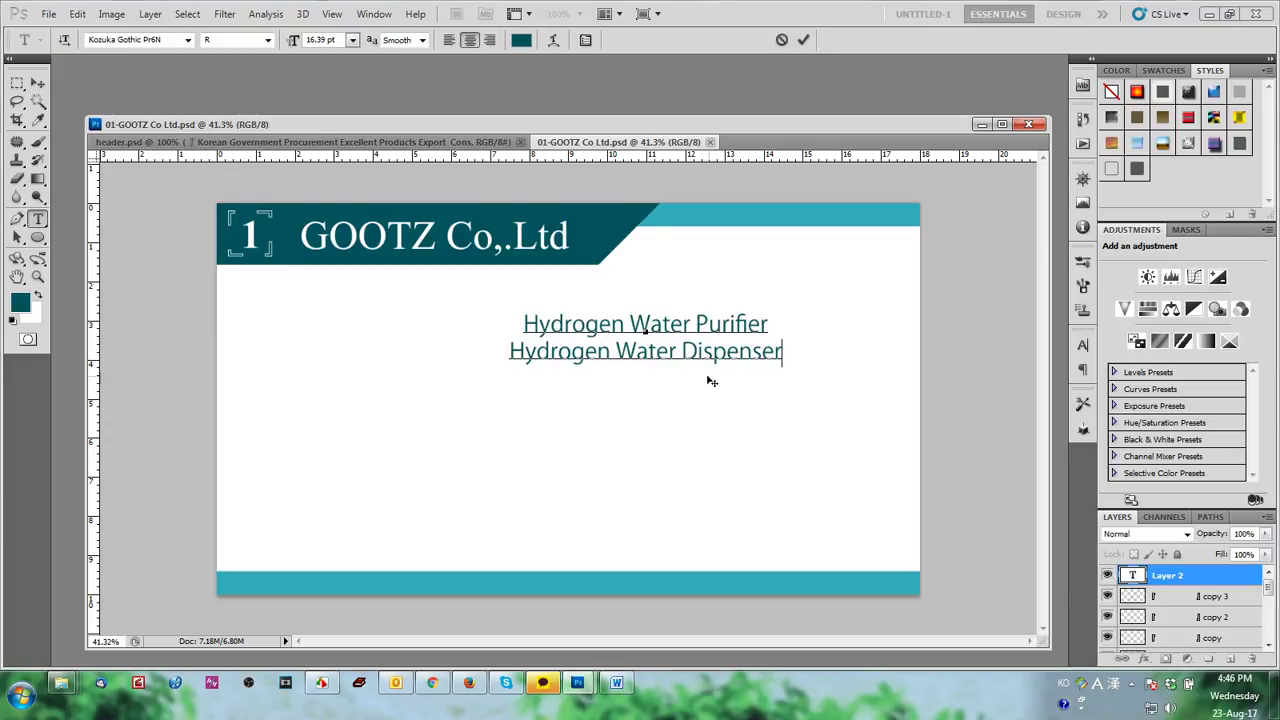
pyautogui.click(37, 83)
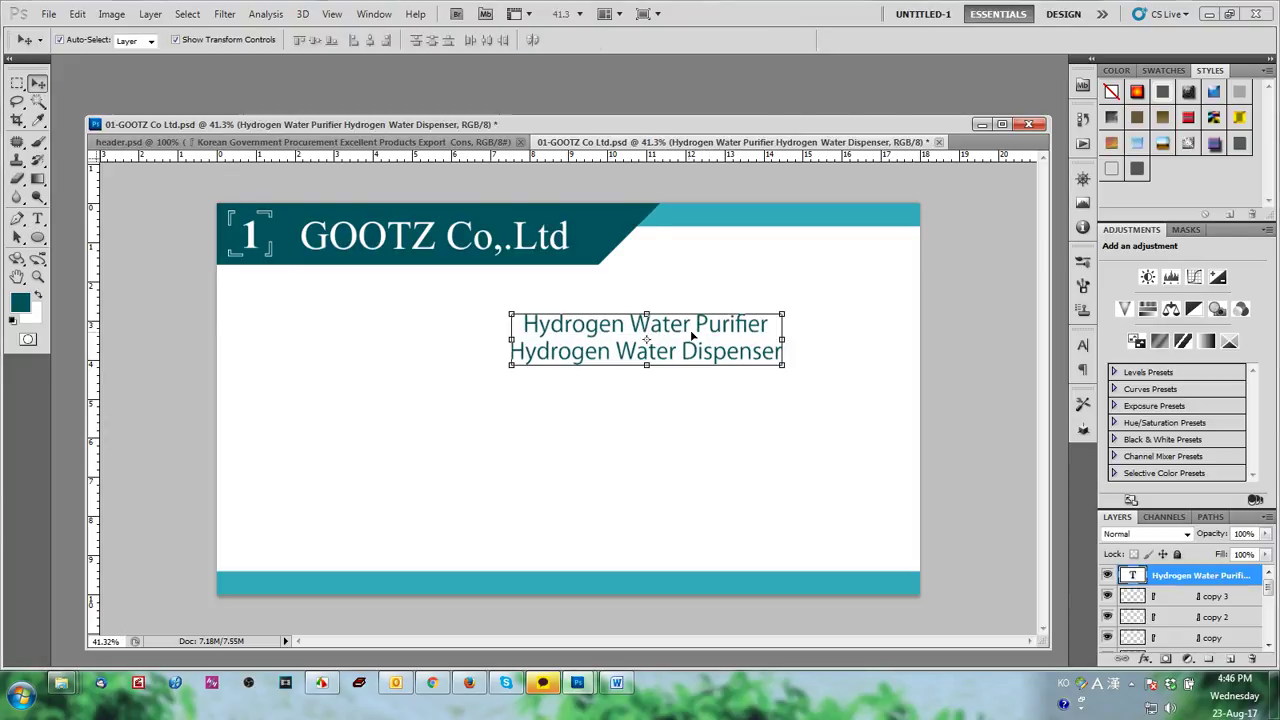
pyautogui.moveTo(694, 335); pyautogui.dragTo(822, 393)
# Step: Undo the stray Pen path points and move the product text just below the header
pyautogui.press('p')
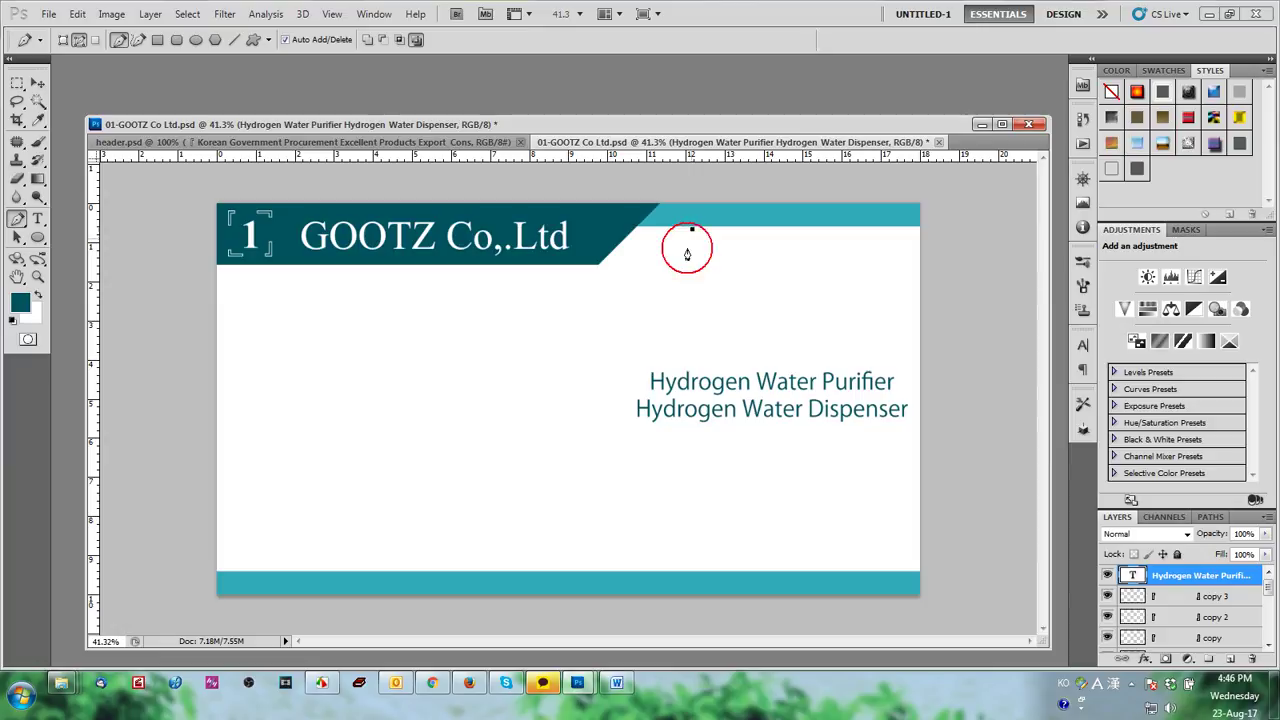
pyautogui.click(609, 467)
pyautogui.hotkey('ctrl', 'z')
pyautogui.click(582, 571)
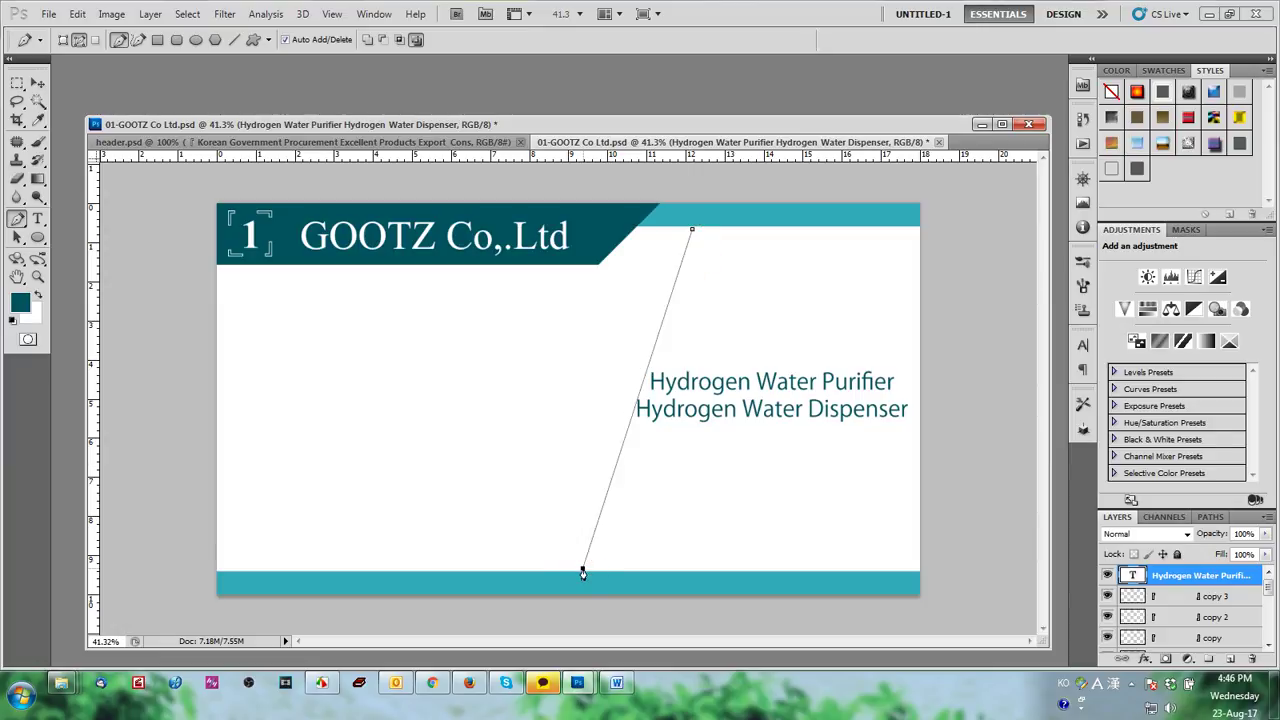
pyautogui.hotkey('ctrl', 'z')
pyautogui.click(691, 571)
pyautogui.hotkey('ctrl', 'z')
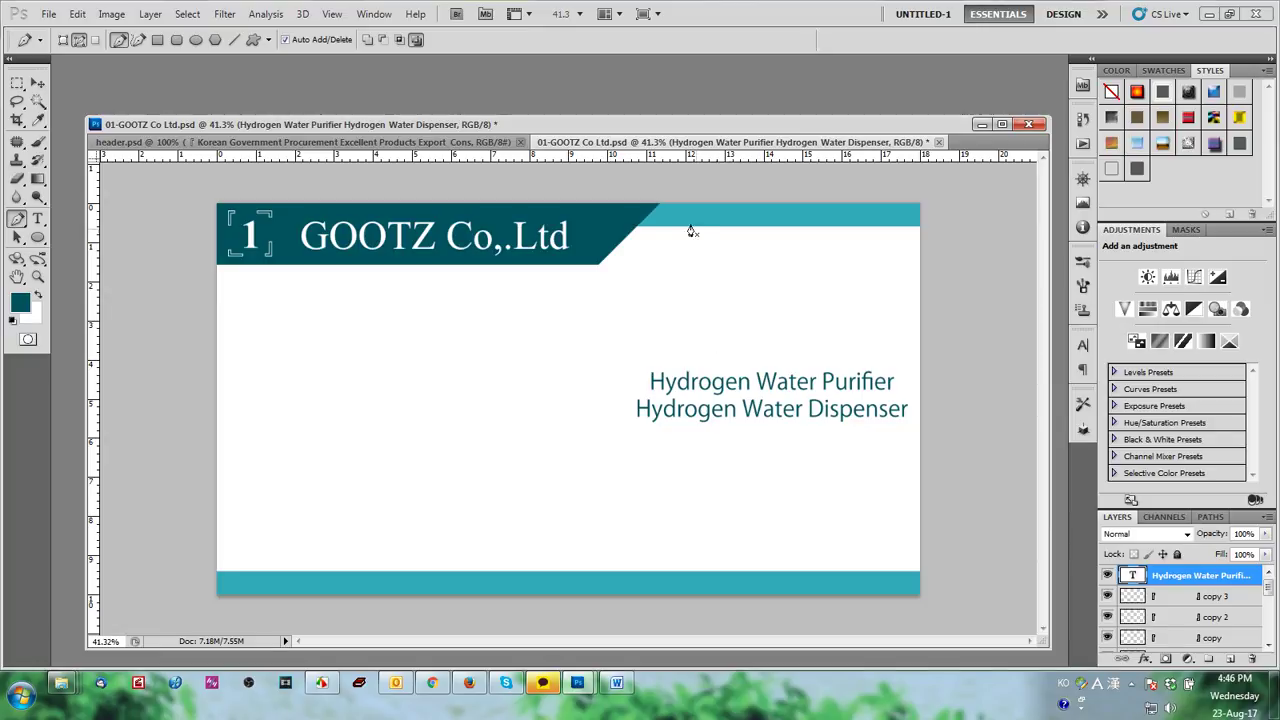
pyautogui.keyDown('shift'); pyautogui.click(682, 589); pyautogui.keyUp('shift')
pyautogui.hotkey('ctrl', 'z')
pyautogui.press('v')
pyautogui.moveTo(828, 385); pyautogui.dragTo(814, 311)
# Step: Add a bold 'Main Product' title above the product names and left-align the block
pyautogui.press('t')
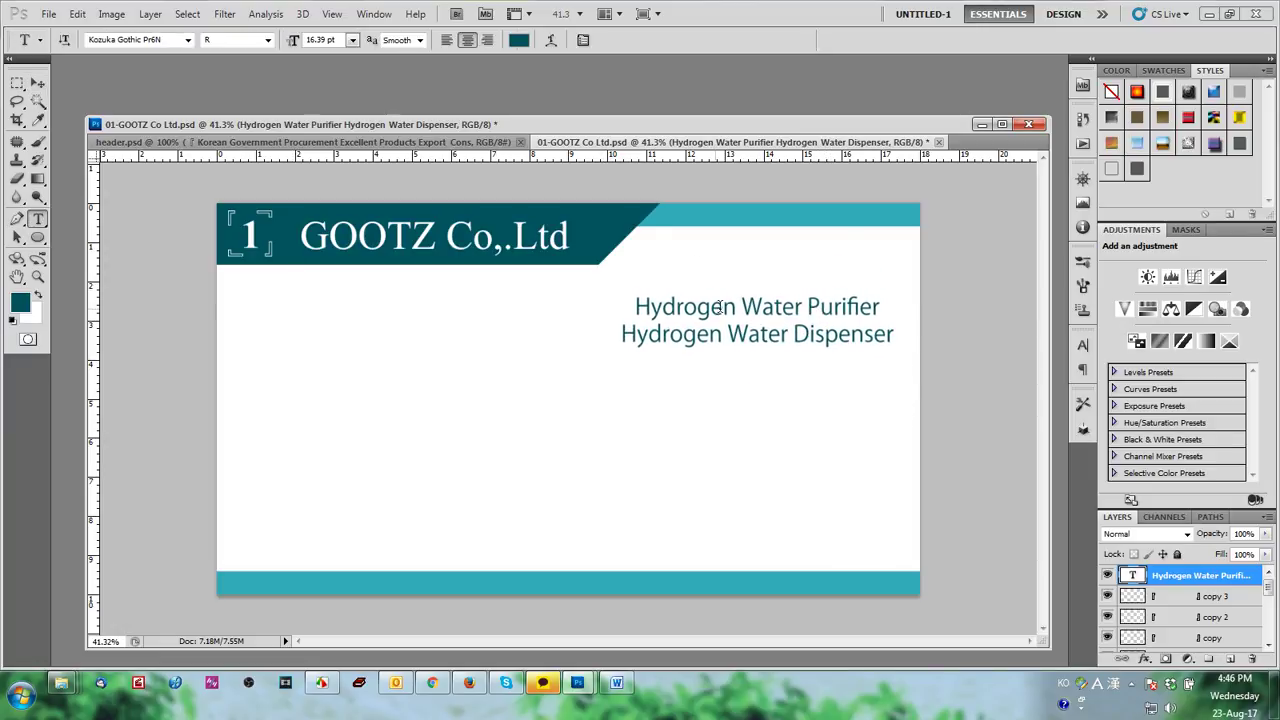
pyautogui.click(634, 334)
pyautogui.press('Return')
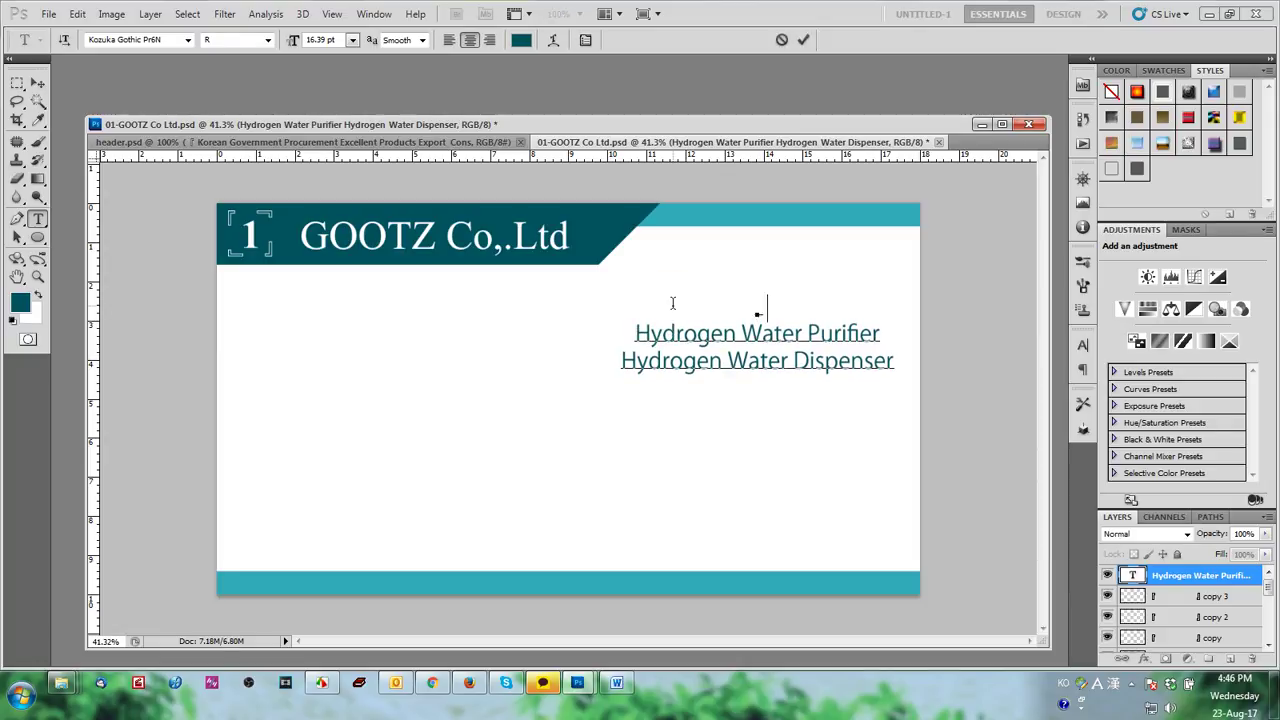
pyautogui.write('Main Pr')
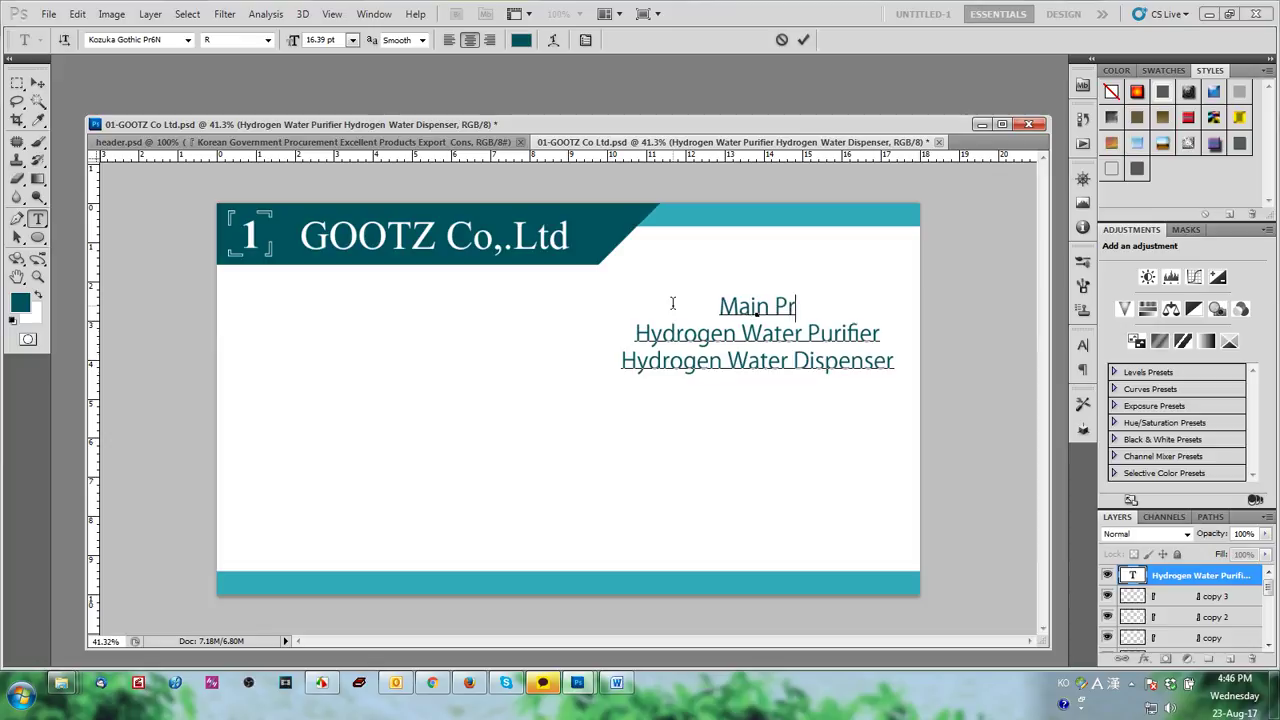
pyautogui.write('oduct')
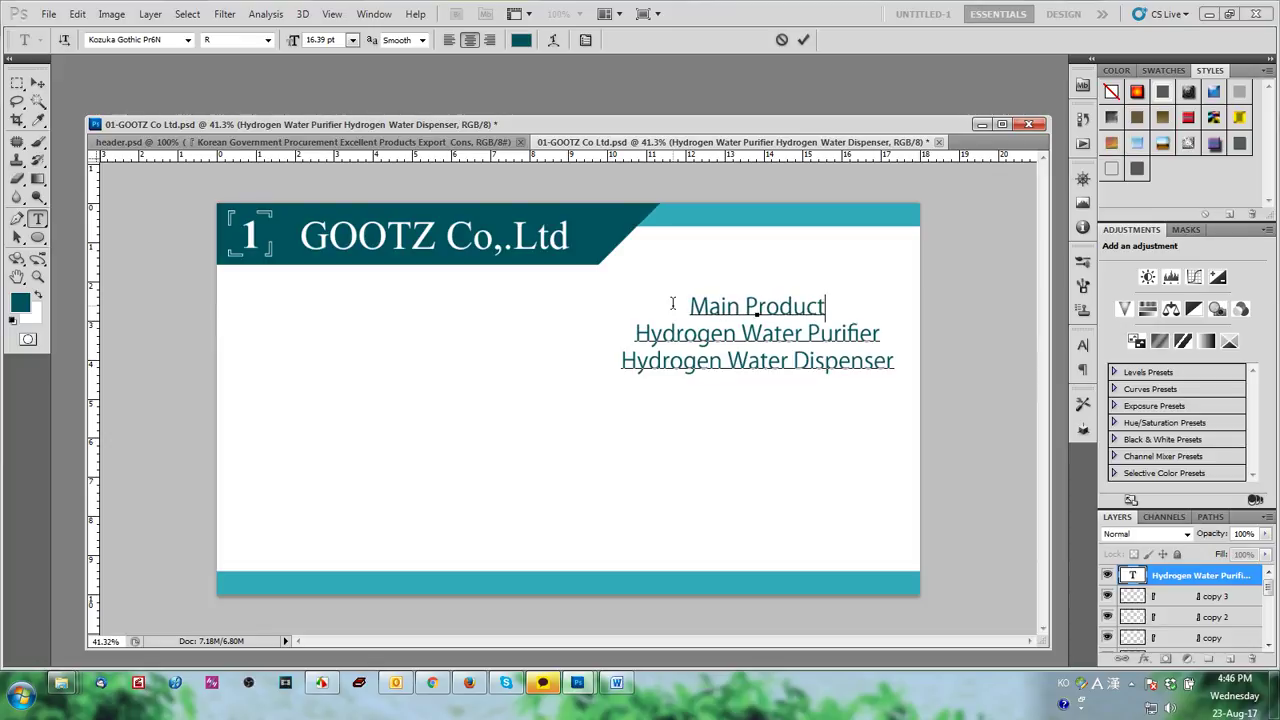
pyautogui.hotkey('ctrl', 'a')
pyautogui.click(449, 40)
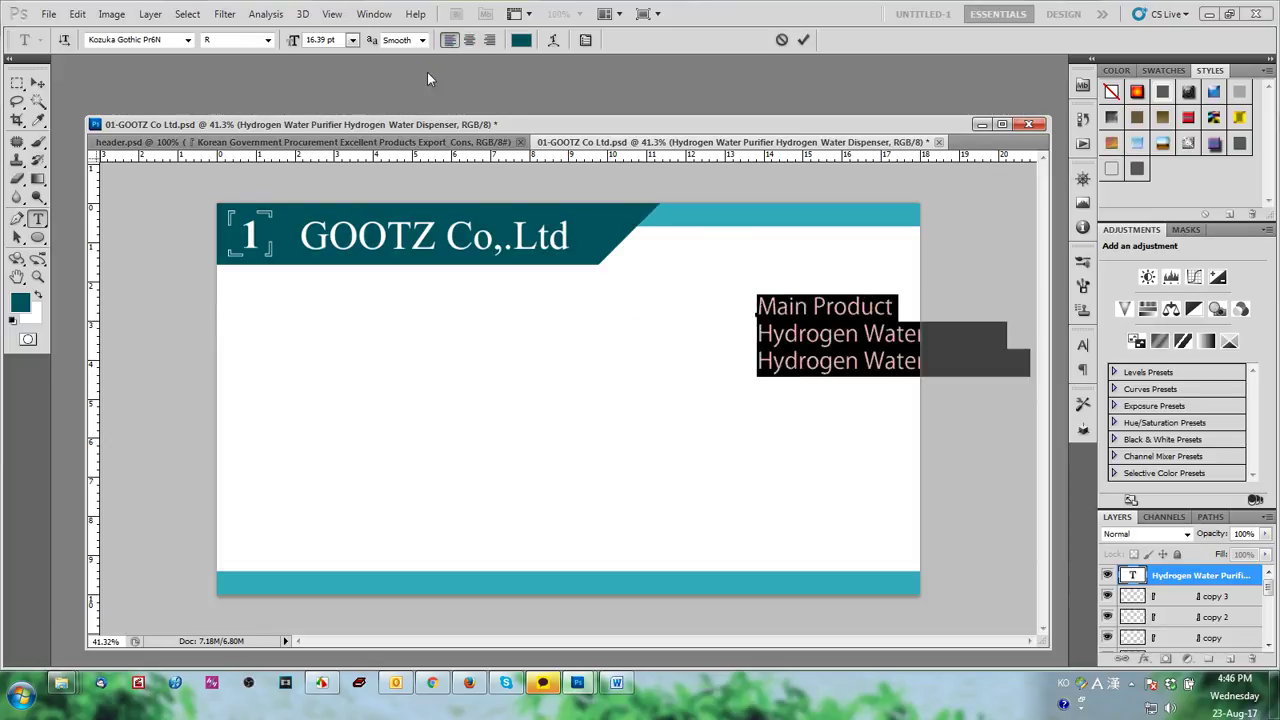
pyautogui.click(37, 82)
pyautogui.moveTo(854, 305); pyautogui.dragTo(632, 259)
pyautogui.doubleClick(730, 265)
pyautogui.click(267, 40)
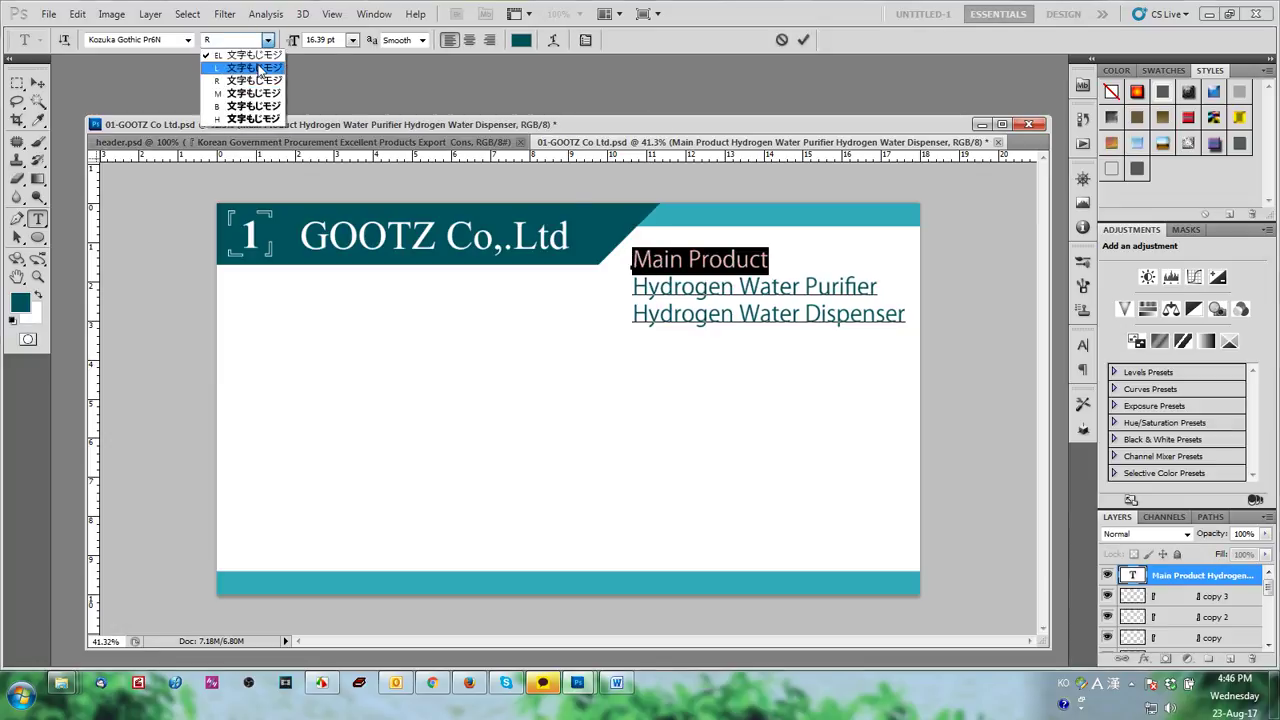
pyautogui.click(250, 106)
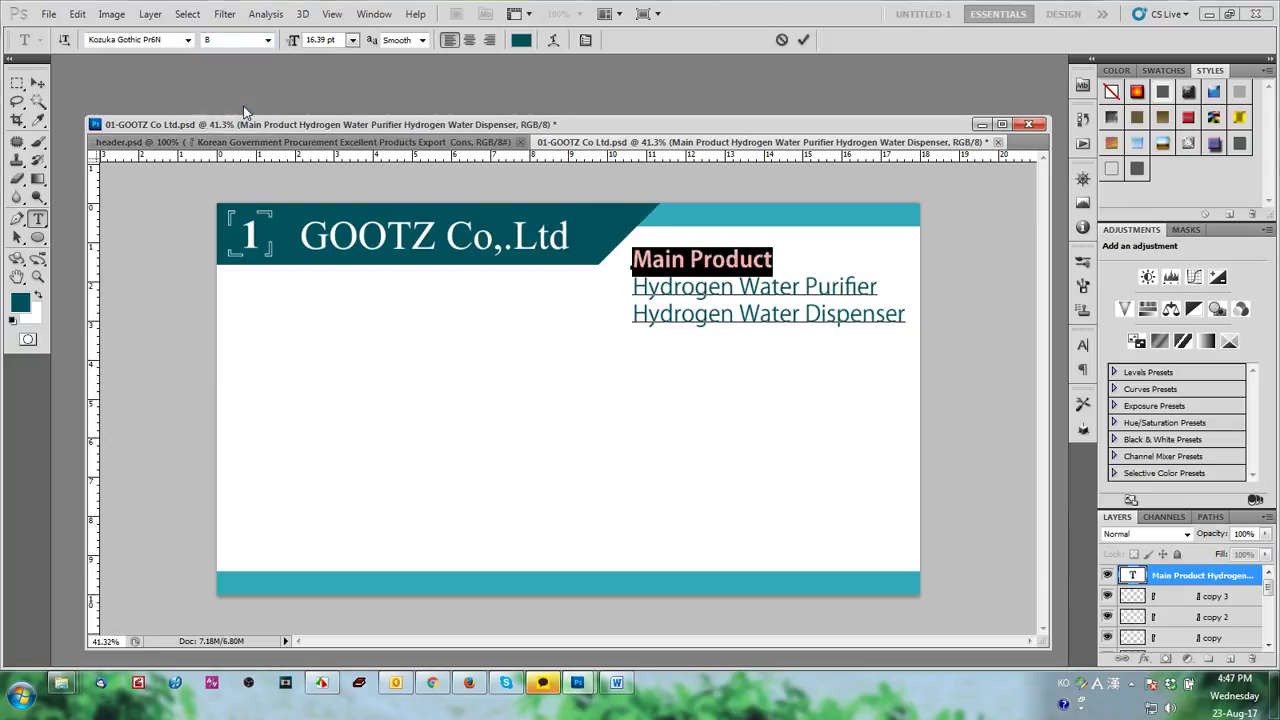
pyautogui.click(40, 86)
# Step: Draw a thin teal rule under Main Product on a new layer
pyautogui.press('m')
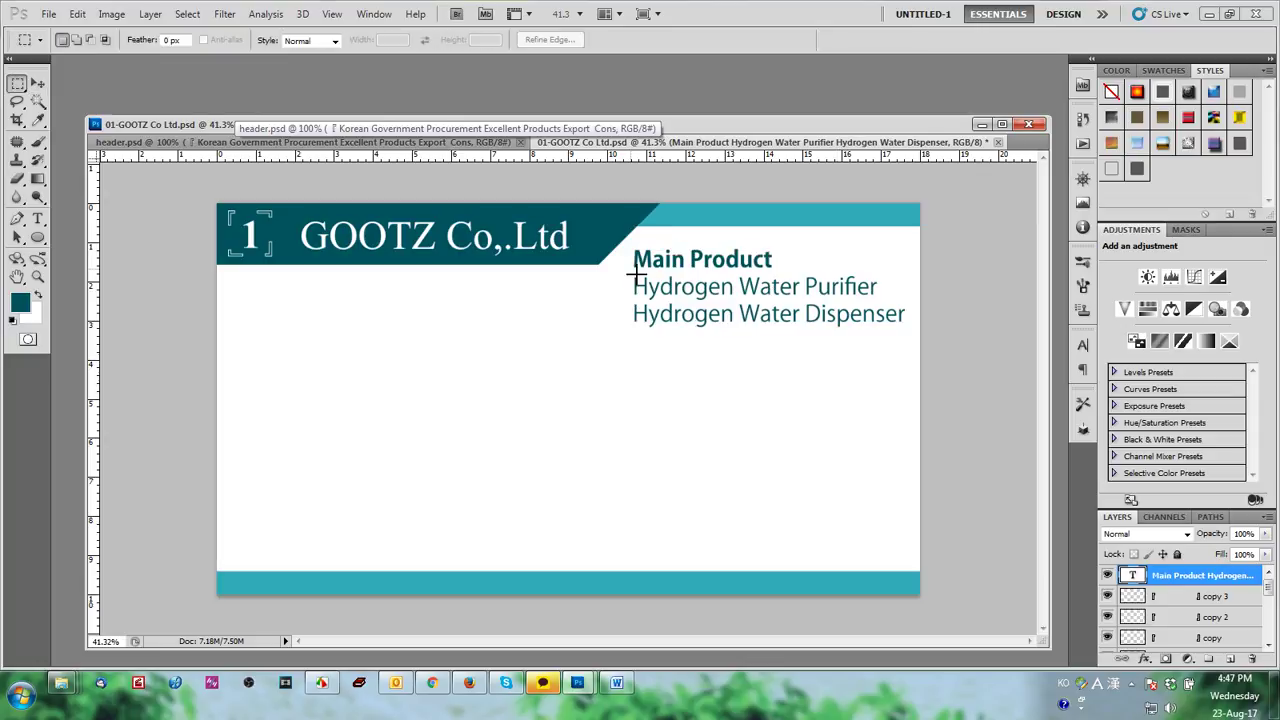
pyautogui.moveTo(907, 278); pyautogui.dragTo(908, 271)
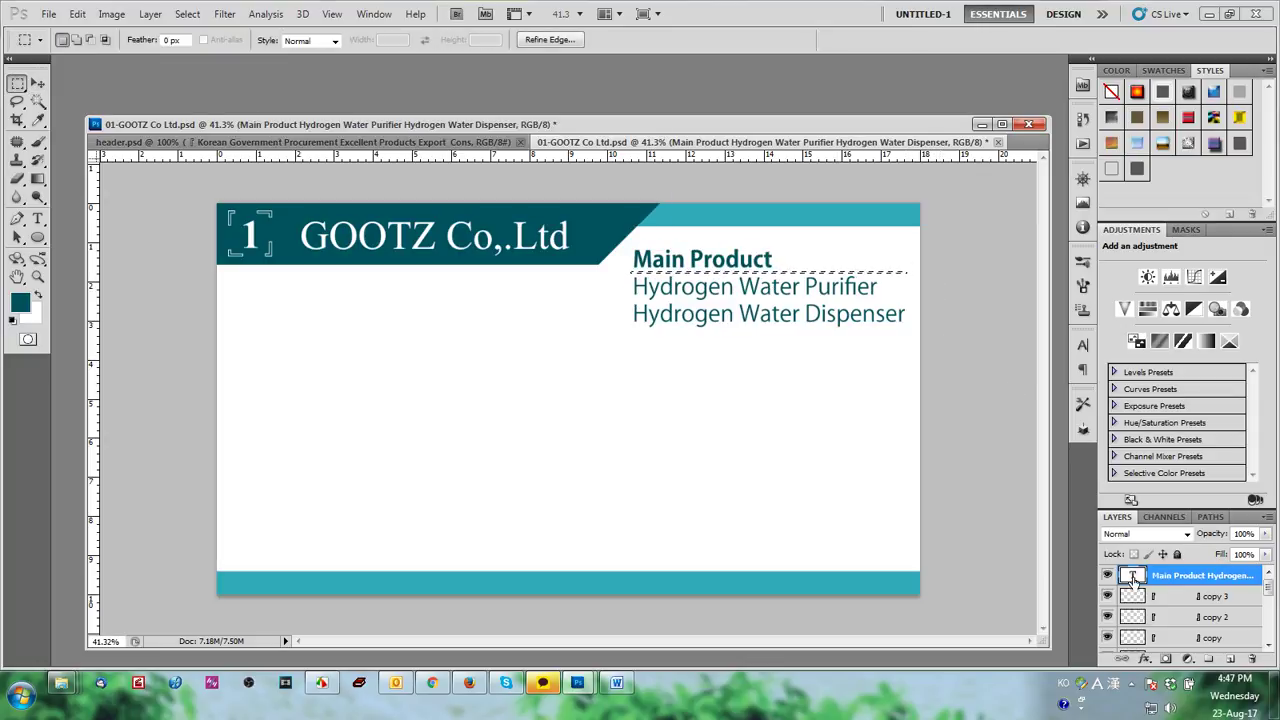
pyautogui.click(1231, 659)
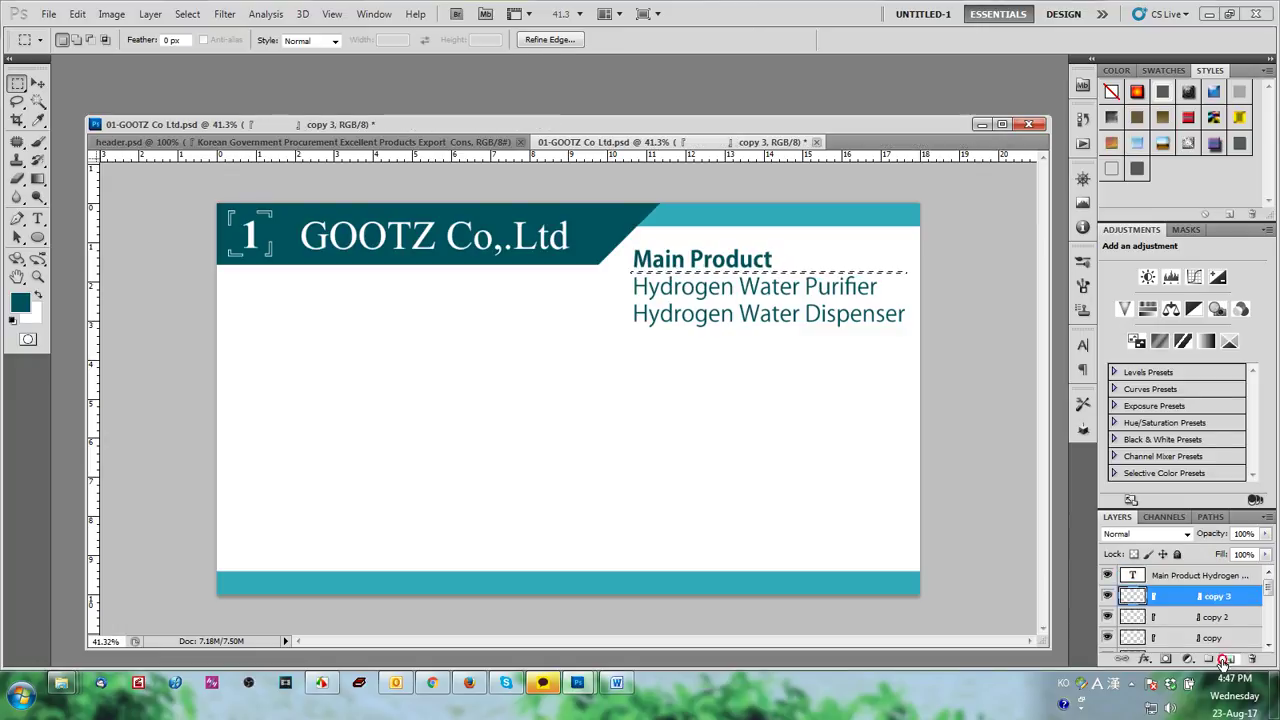
pyautogui.hotkey('alt', 'BackSpace')
pyautogui.hotkey('ctrl', 'd')
pyautogui.press('v')
pyautogui.click(968, 423)
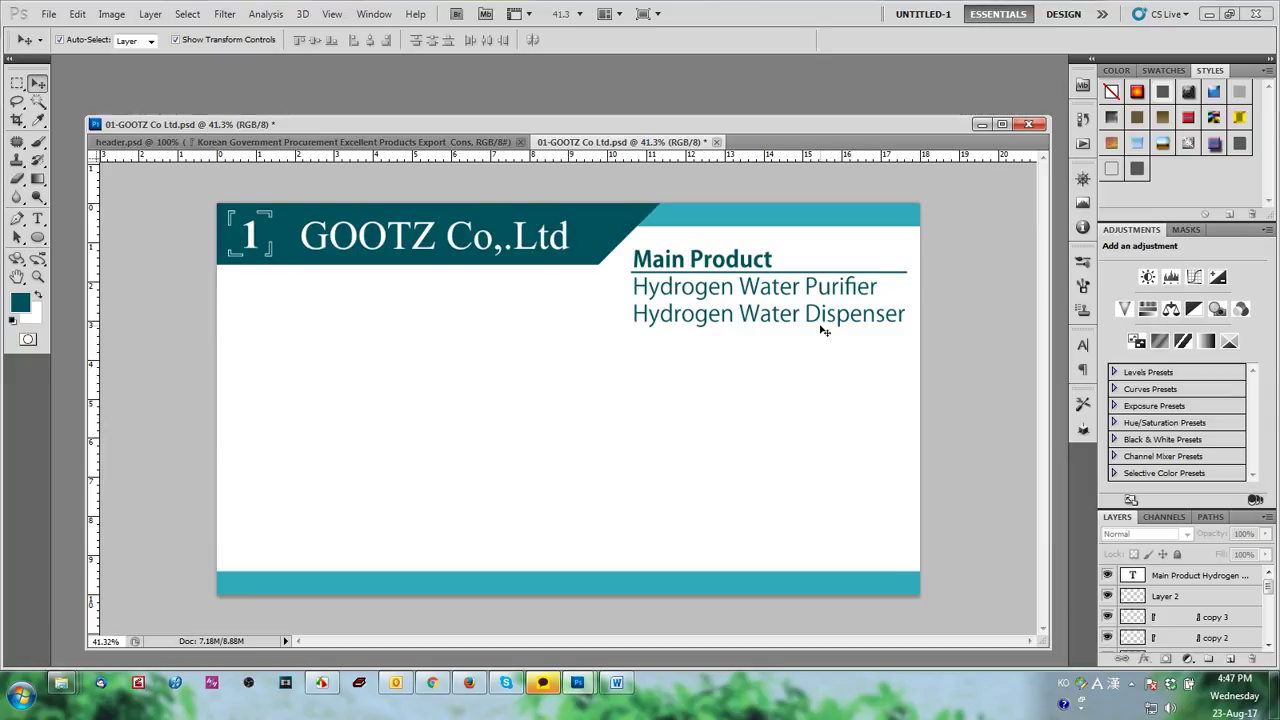
# Step: Minimize Word to reveal the GOOTZ site and capture the water purifier photo region
pyautogui.click(469, 683)
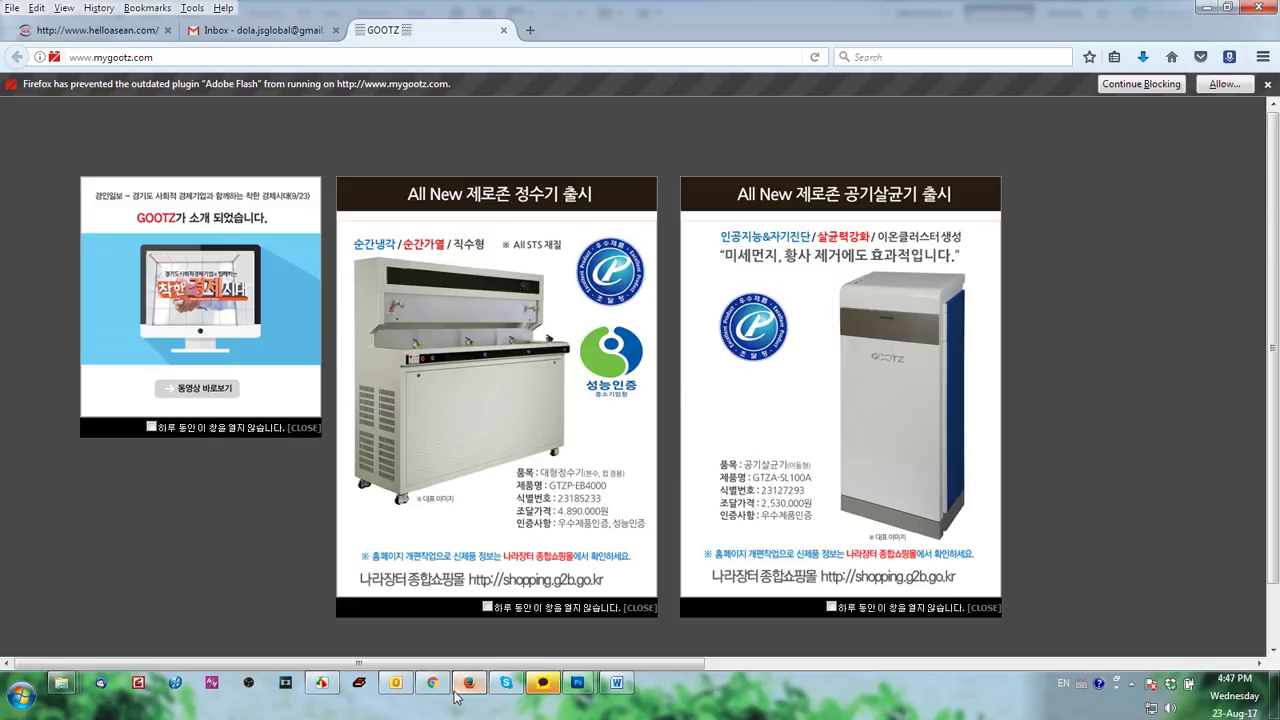
pyautogui.click(614, 684)
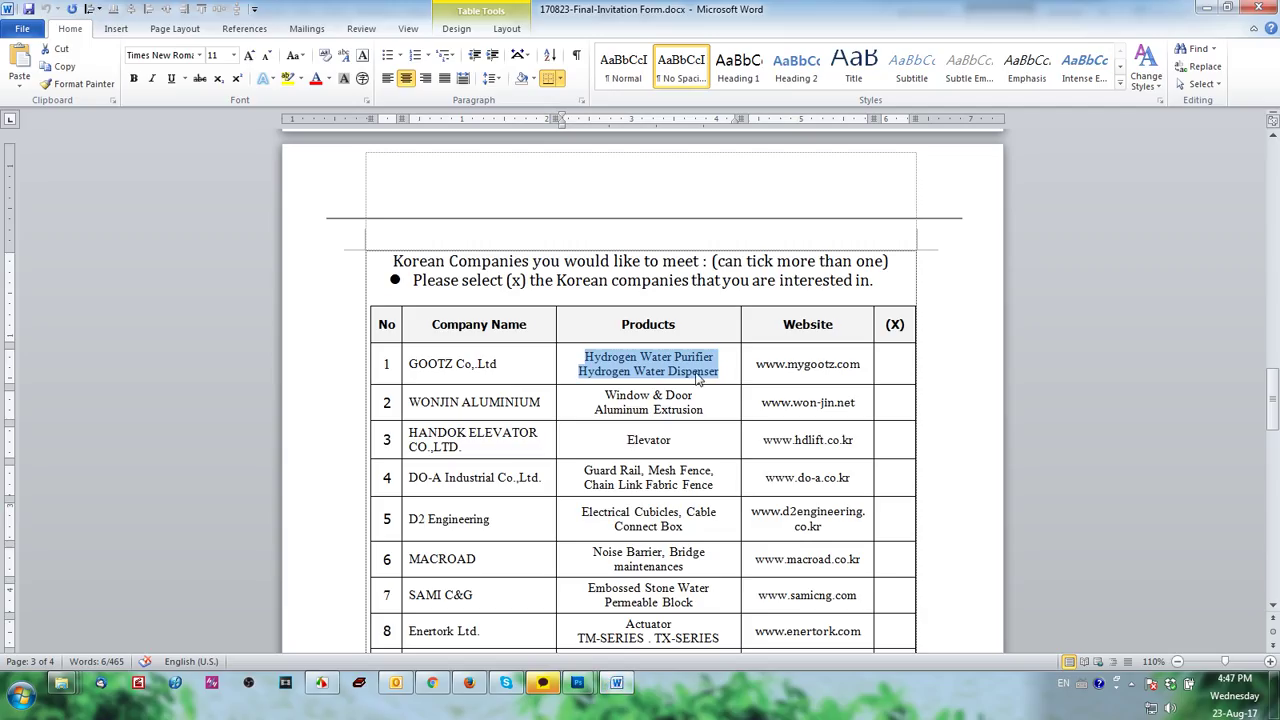
pyautogui.click(1205, 10)
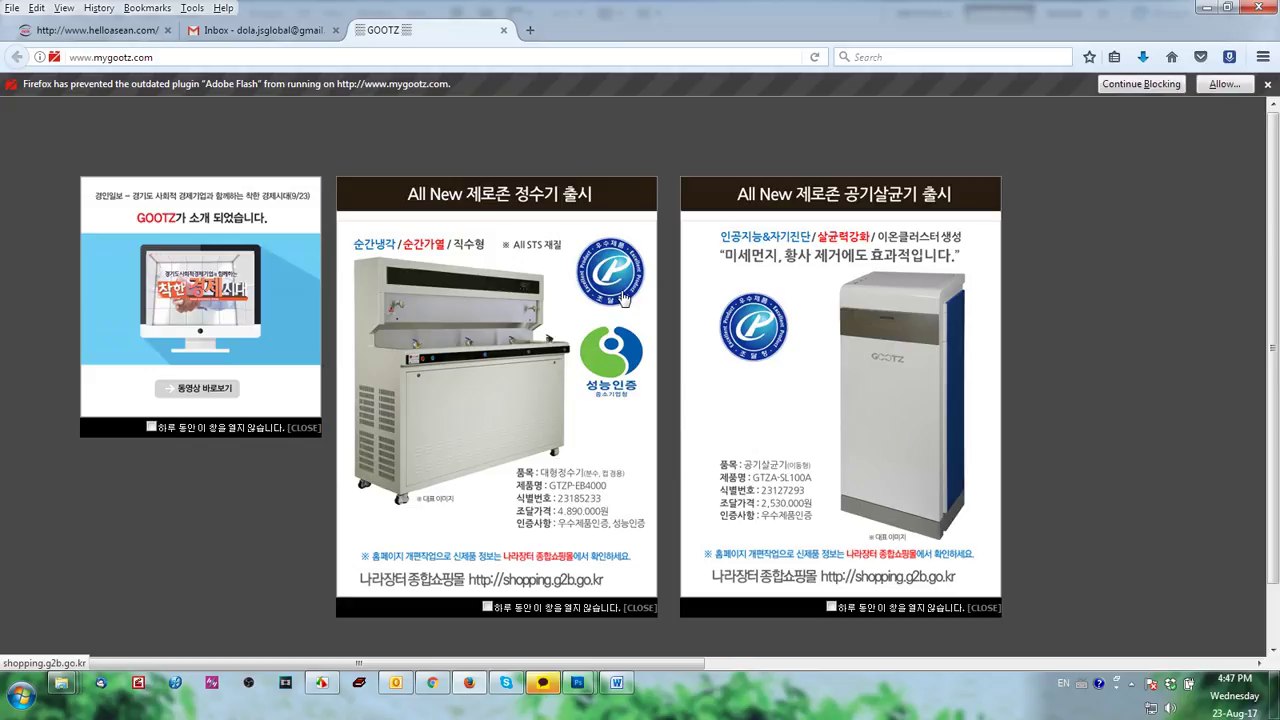
pyautogui.click(321, 684)
pyautogui.click(626, 52)
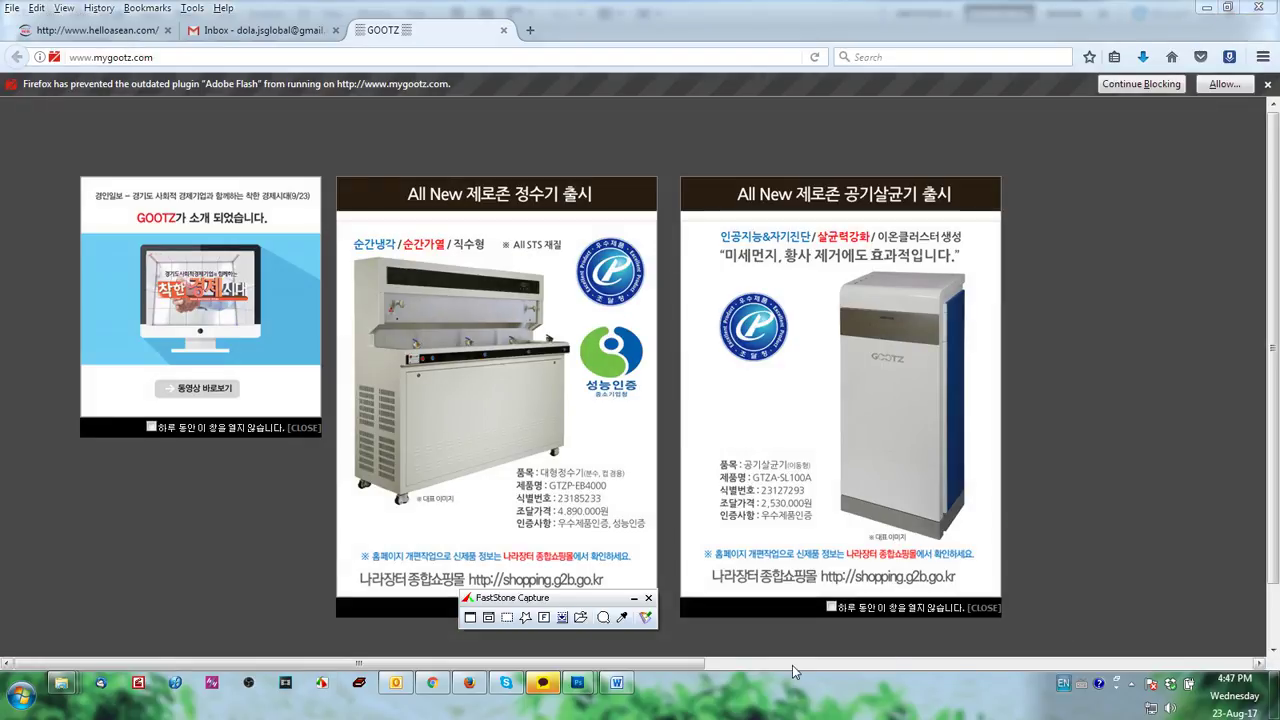
pyautogui.click(507, 617)
pyautogui.moveTo(348, 255); pyautogui.dragTo(574, 509)
# Step: Paste the water purifier capture into the card and enlarge it at the lower left
pyautogui.moveTo(583, 690)
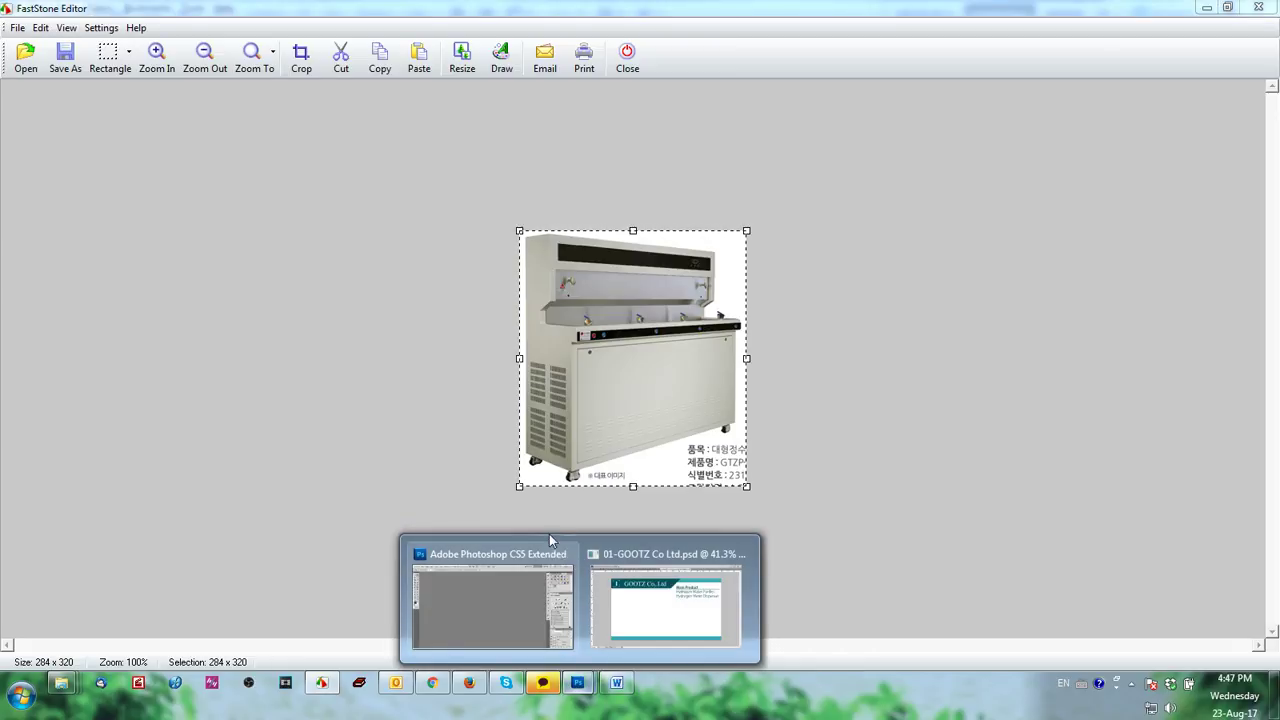
pyautogui.click(629, 600)
pyautogui.hotkey('ctrl', 'v')
pyautogui.moveTo(553, 407); pyautogui.dragTo(261, 518)
pyautogui.moveTo(323, 447); pyautogui.dragTo(404, 357)
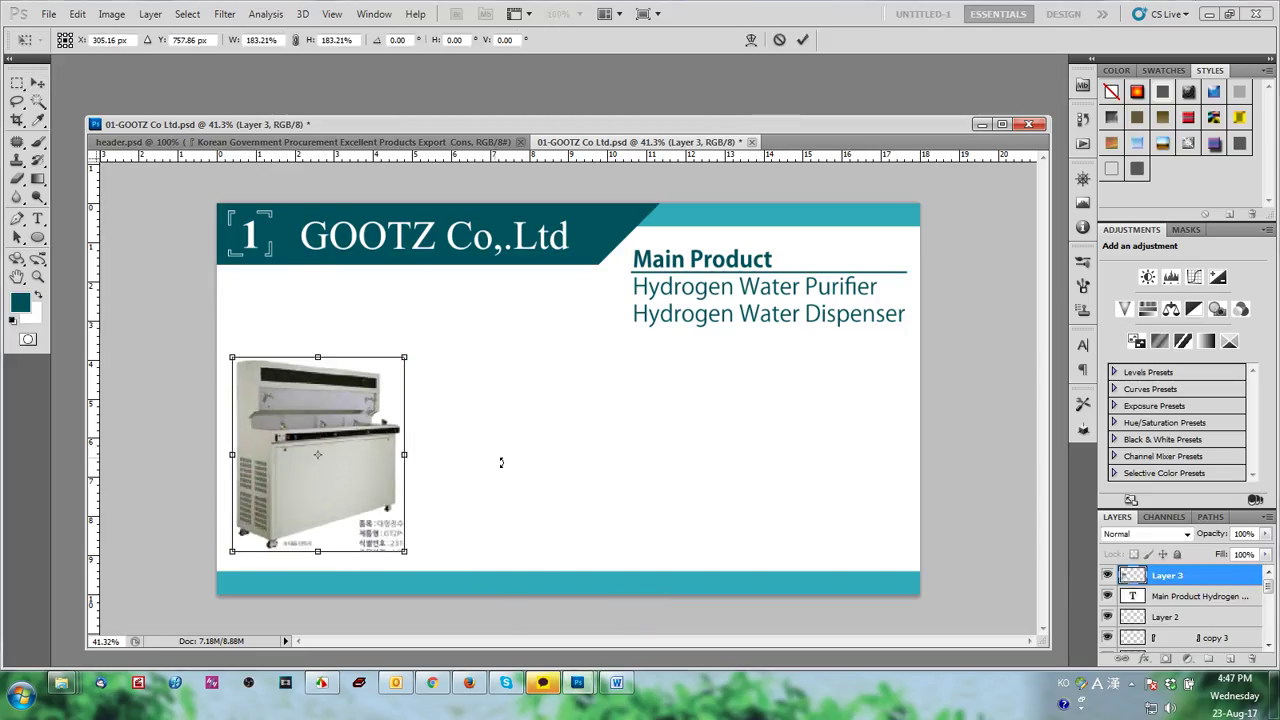
# Step: Confirm the water purifier's size, close the YouTube tab, and capture the air purifier photo
pyautogui.press('Return')
pyautogui.click(438, 683)
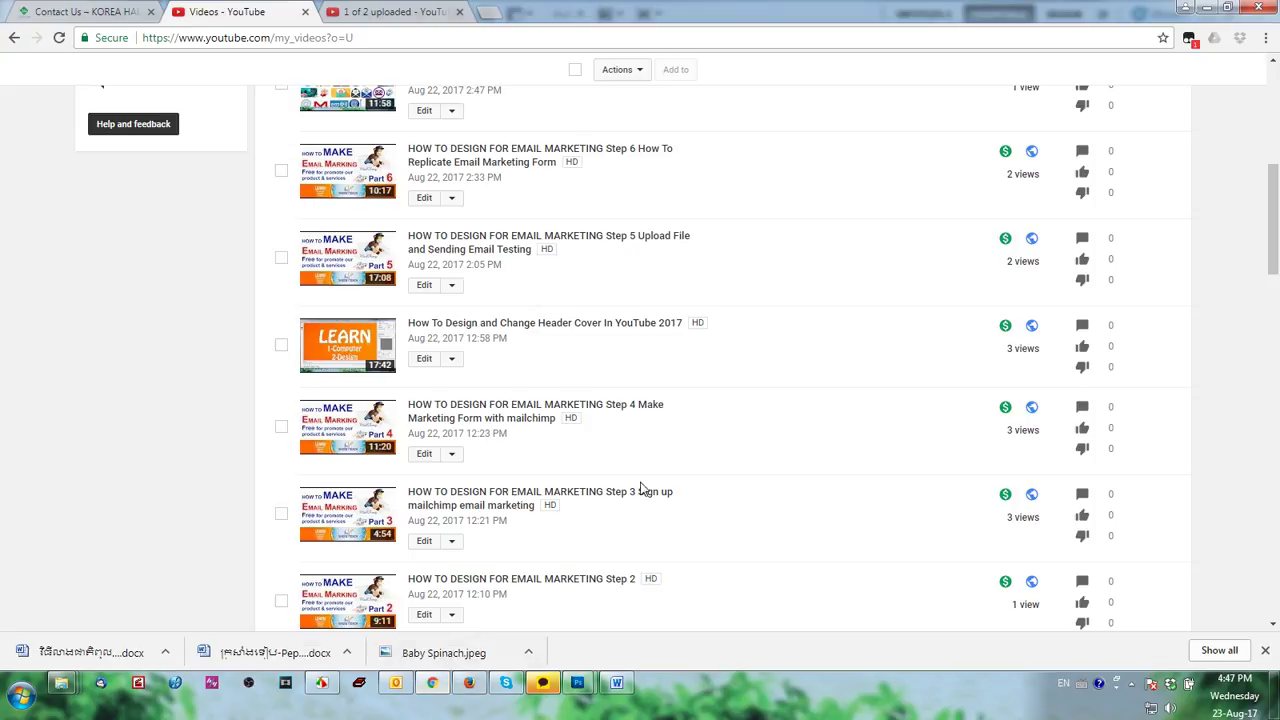
pyautogui.click(305, 12)
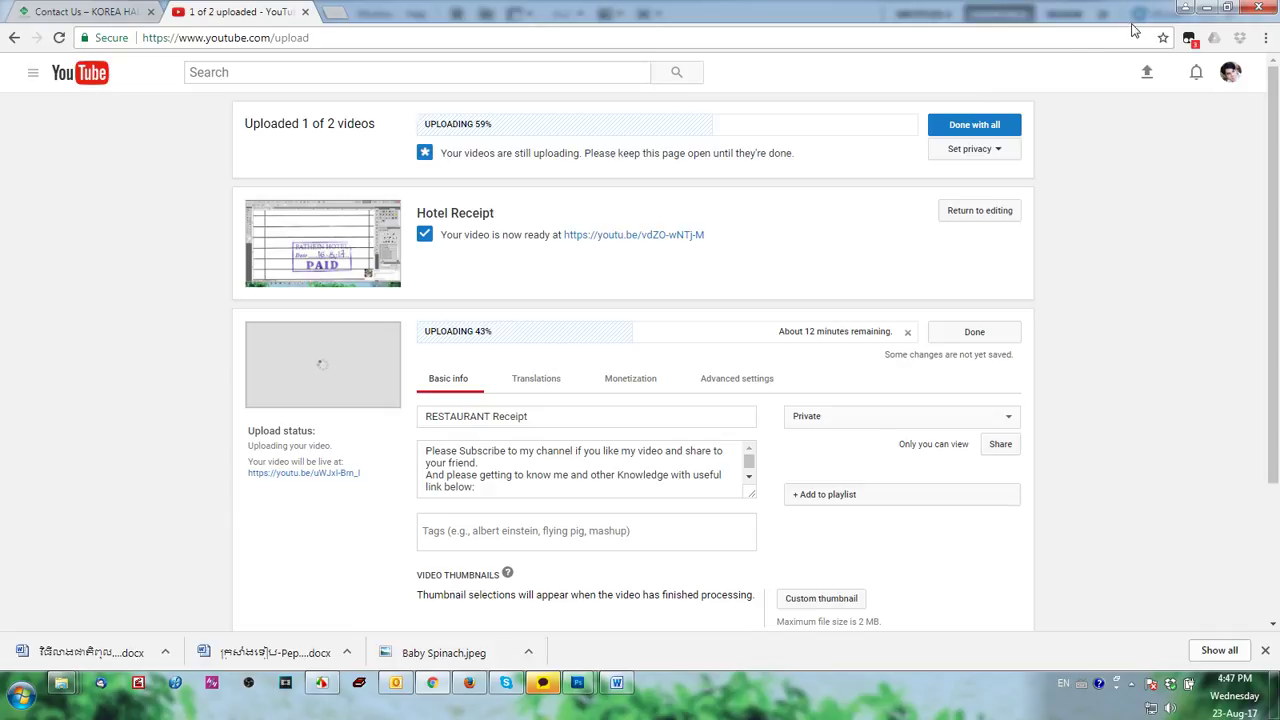
pyautogui.click(469, 683)
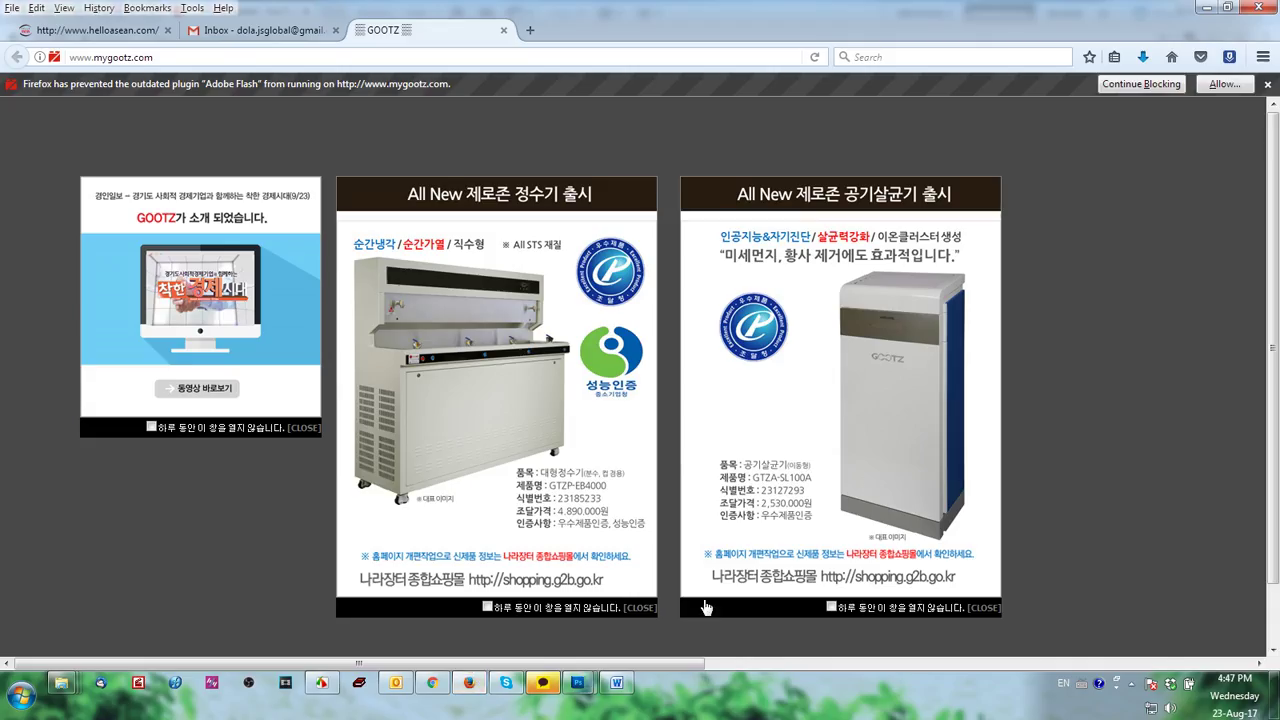
pyautogui.click(311, 690)
pyautogui.click(626, 52)
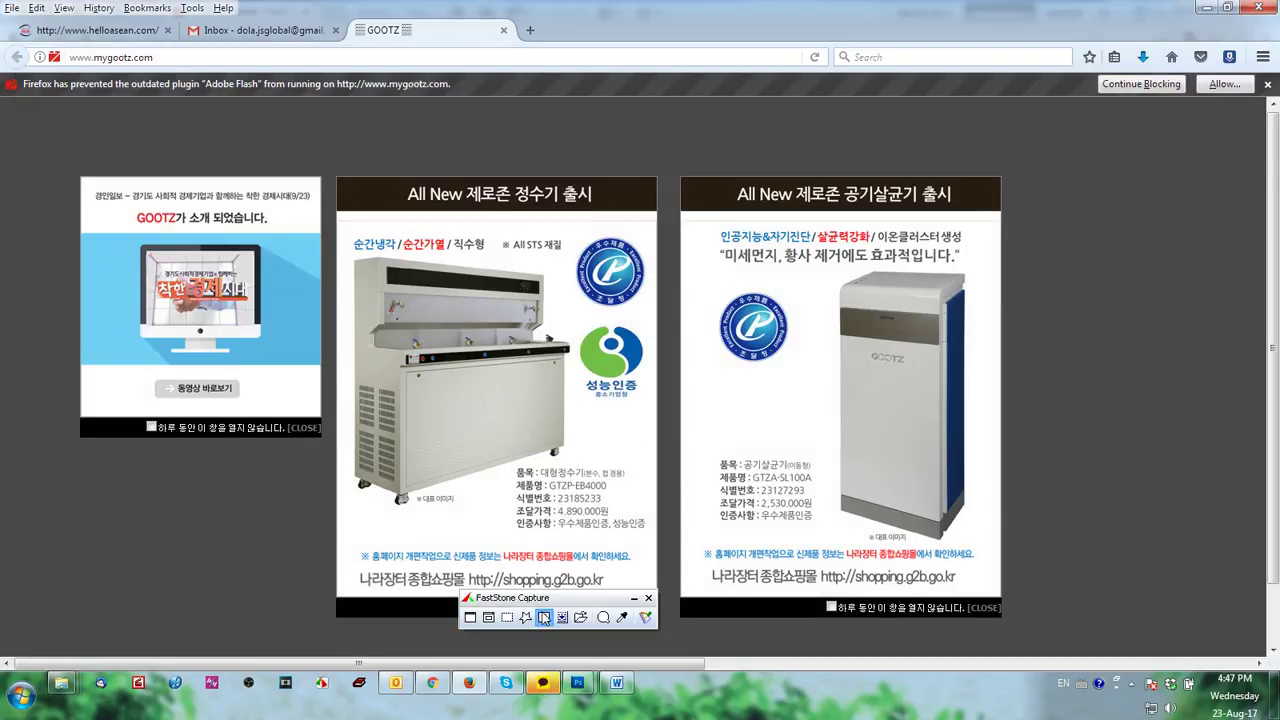
pyautogui.click(526, 617)
pyautogui.moveTo(832, 267); pyautogui.dragTo(971, 546)
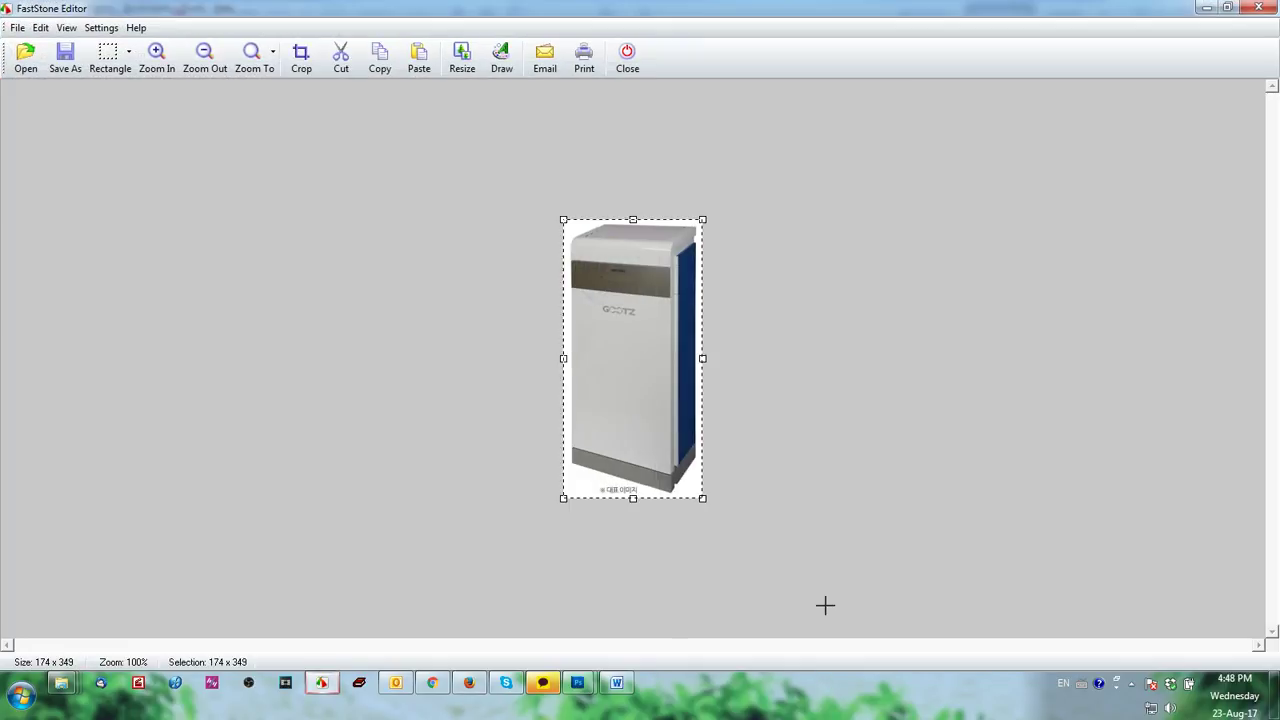
# Step: Paste the air purifier capture into the card and enlarge it to 200%
pyautogui.moveTo(577, 683)
pyautogui.click(666, 614)
pyautogui.hotkey('ctrl', 'v')
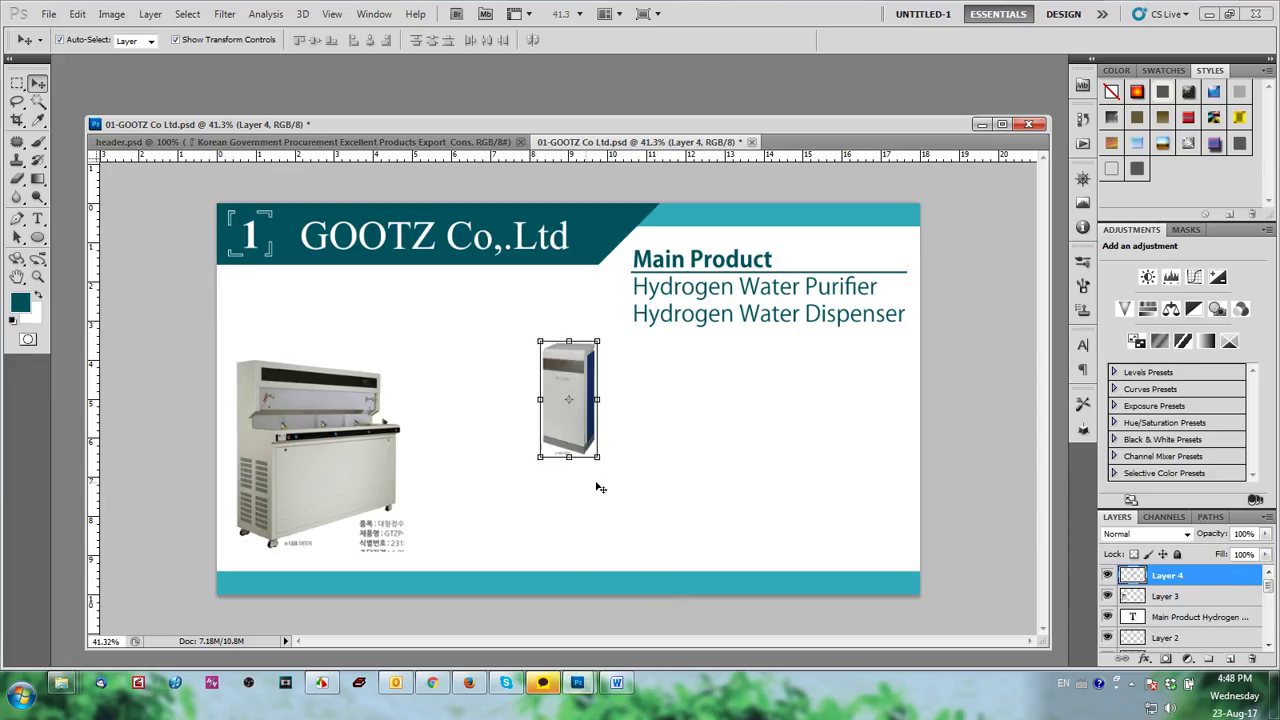
pyautogui.moveTo(588, 443); pyautogui.dragTo(694, 551)
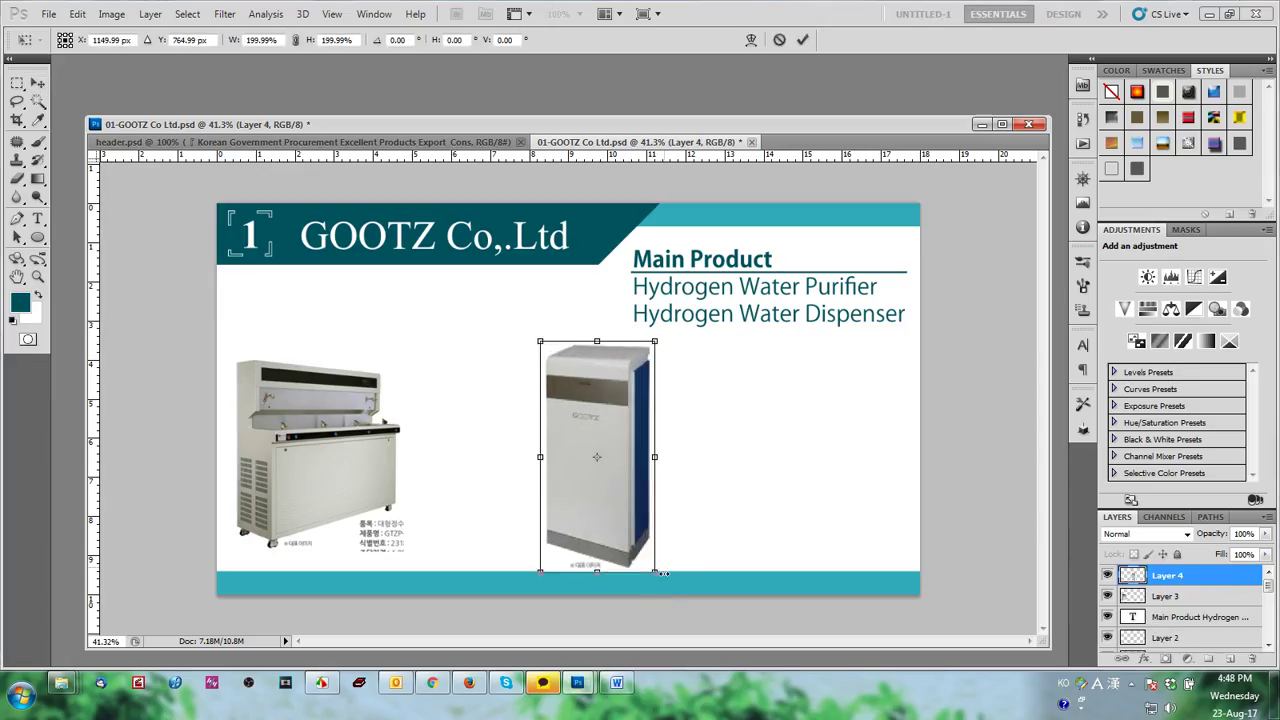
pyautogui.moveTo(622, 519); pyautogui.dragTo(500, 504)
pyautogui.press('Return')
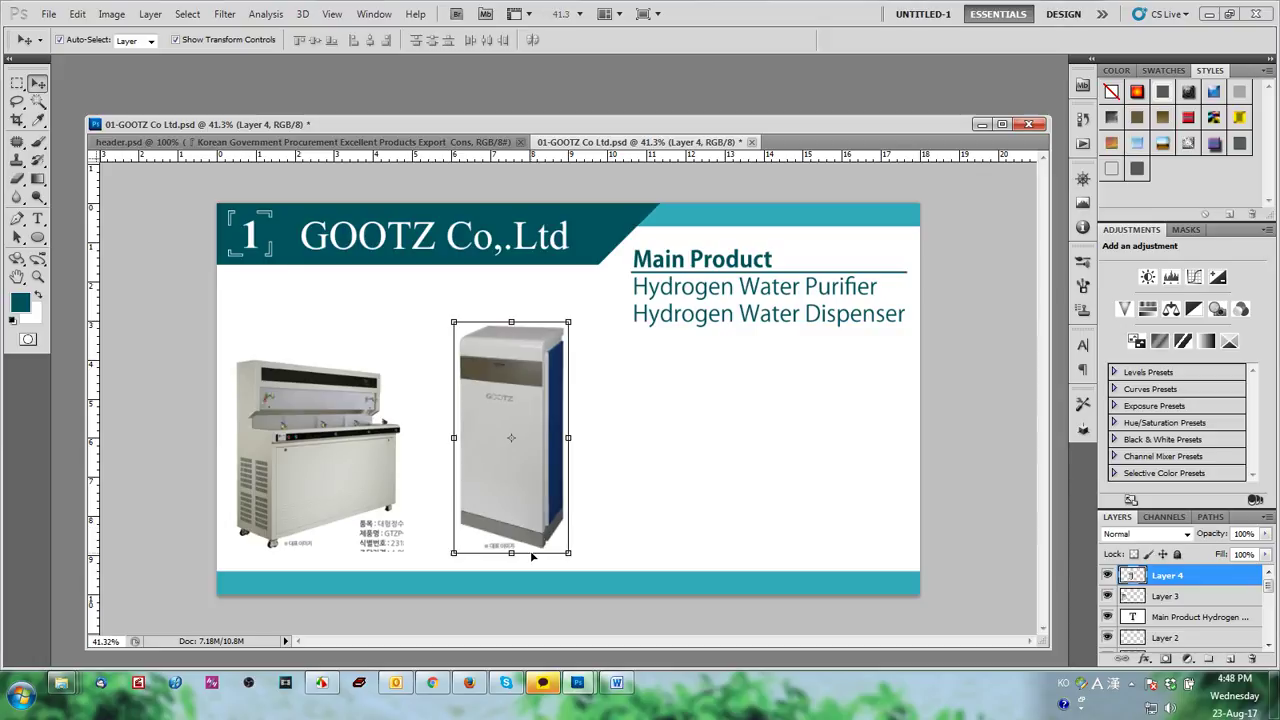
# Step: Lasso and delete the Korean captions under both product photos on Layers 3 and 4
pyautogui.press('l')
pyautogui.scroll(5, 545, 569)
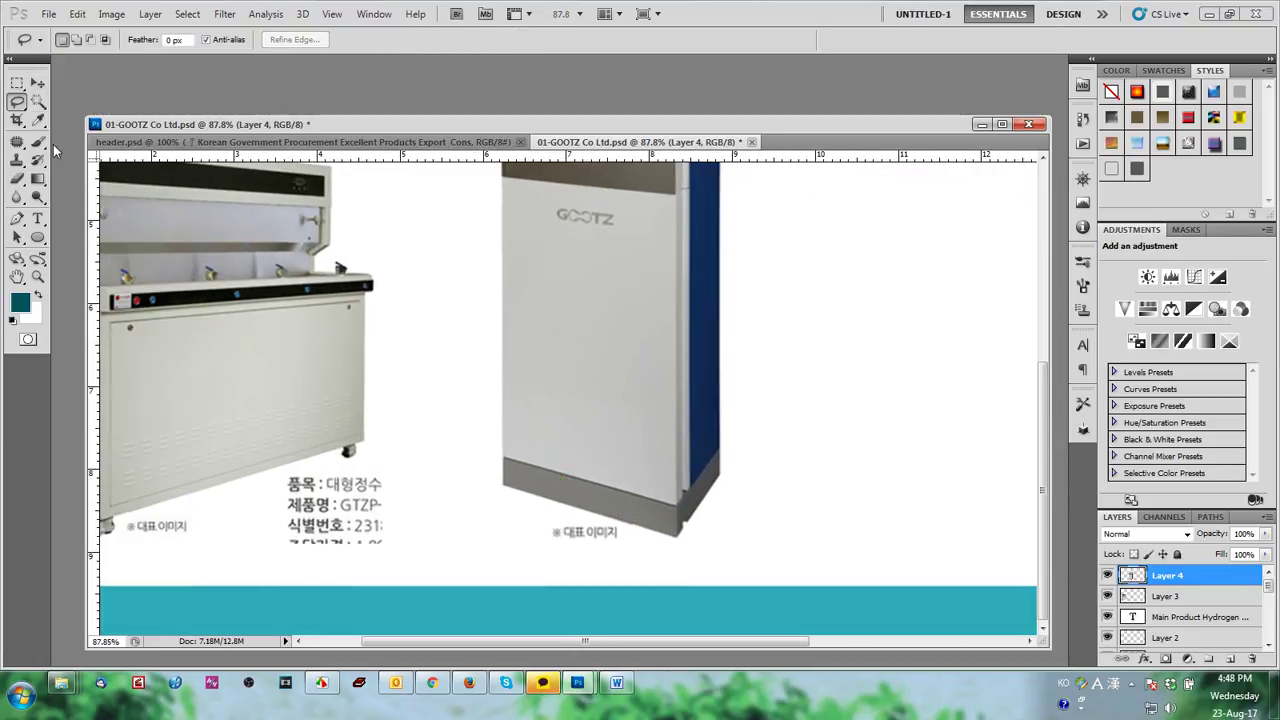
pyautogui.moveTo(15, 100); pyautogui.dragTo(128, 145)
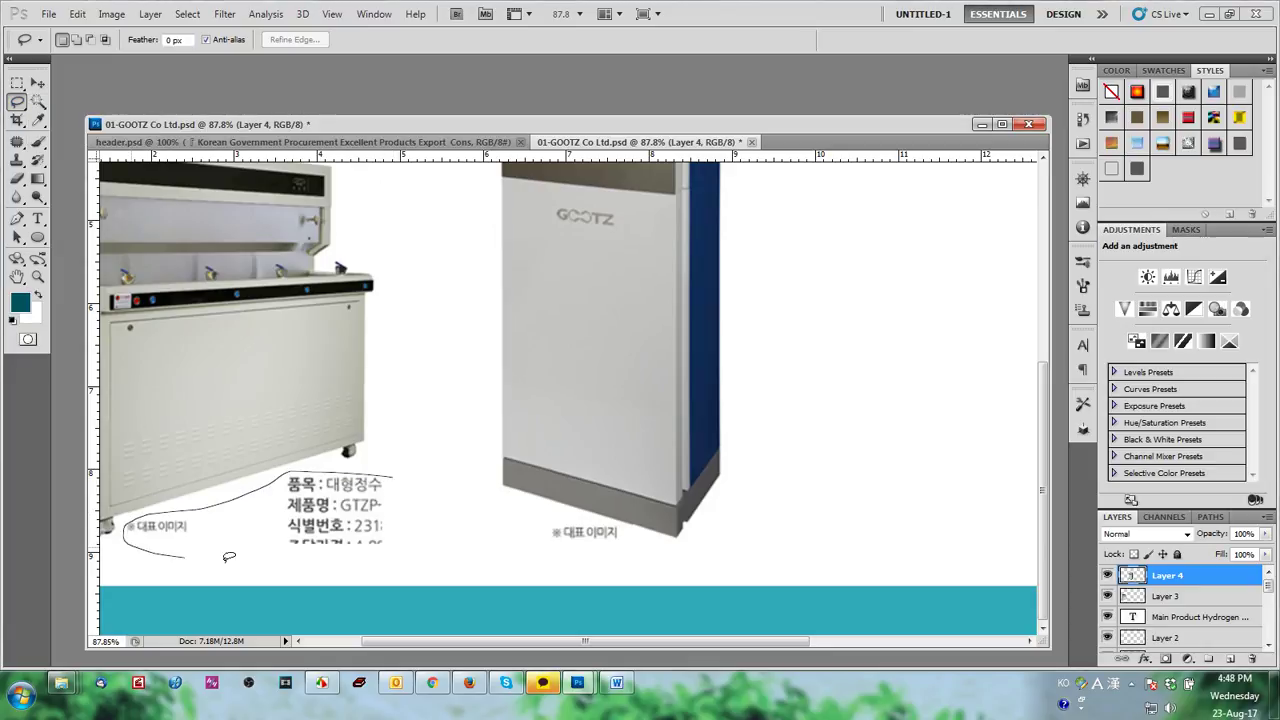
pyautogui.moveTo(265, 558)
pyautogui.mouseDown()
pyautogui.moveTo(376, 562)
pyautogui.moveTo(418, 490)
pyautogui.mouseUp()
pyautogui.click(1190, 599)
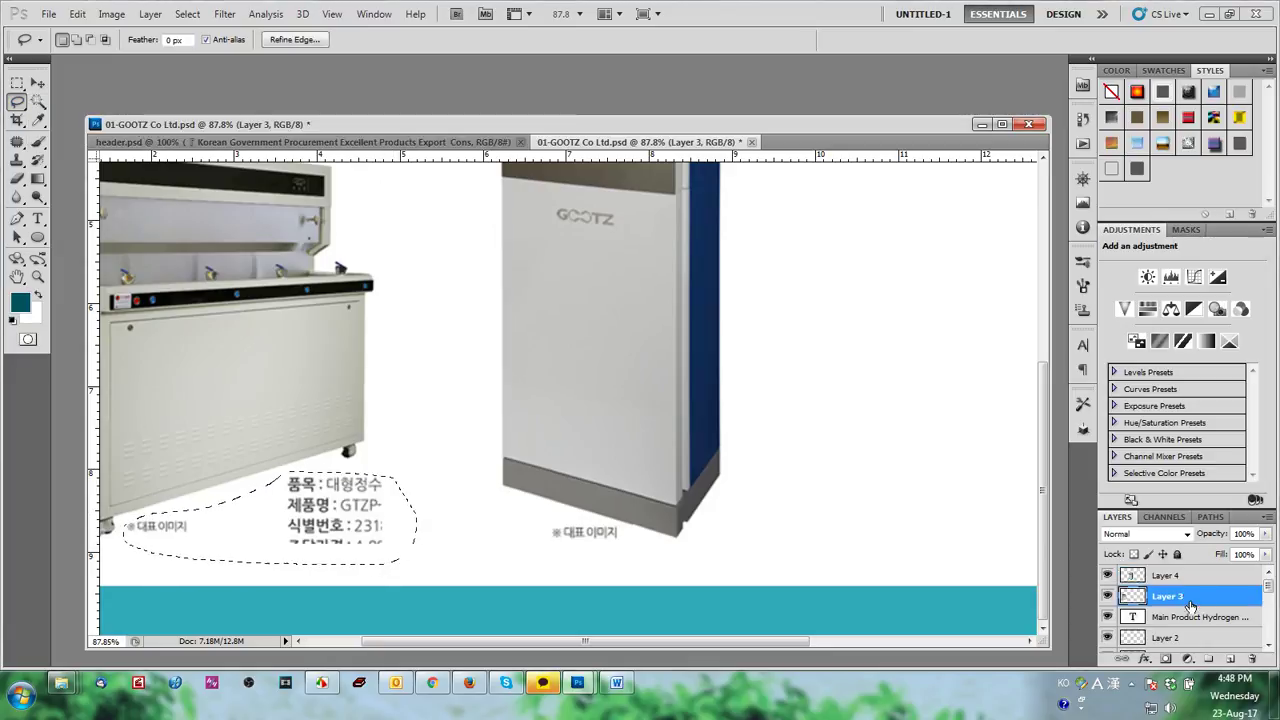
pyautogui.press('Delete')
pyautogui.moveTo(648, 550)
pyautogui.mouseDown()
pyautogui.moveTo(620, 523)
pyautogui.moveTo(571, 514)
pyautogui.moveTo(572, 552)
pyautogui.moveTo(642, 551)
pyautogui.mouseUp()
pyautogui.click(1166, 575)
pyautogui.press('Delete')
pyautogui.click(836, 487)
# Step: Place the water purifier and air purifier photos side by side at the lower right
pyautogui.hotkey('ctrl', '0')
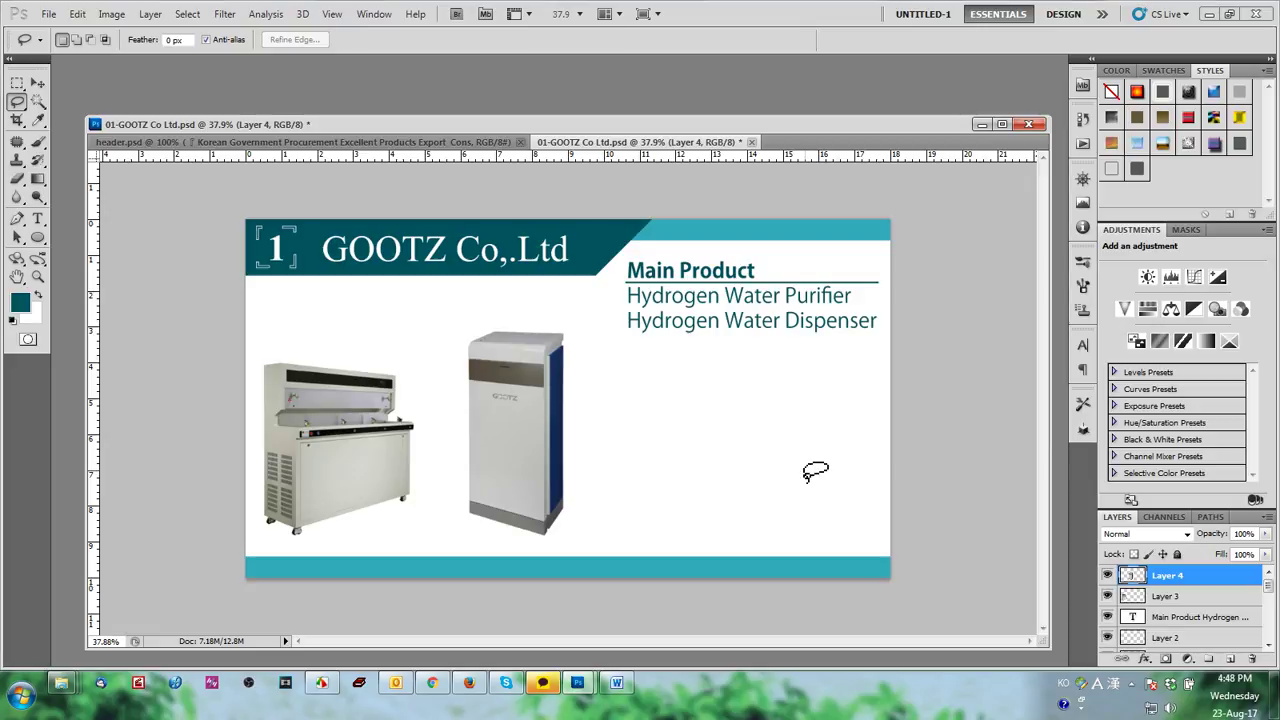
pyautogui.press('v')
pyautogui.moveTo(572, 409); pyautogui.dragTo(865, 425)
pyautogui.moveTo(330, 440); pyautogui.dragTo(664, 455)
pyautogui.moveTo(834, 449); pyautogui.dragTo(851, 451)
pyautogui.moveTo(715, 456); pyautogui.dragTo(737, 441)
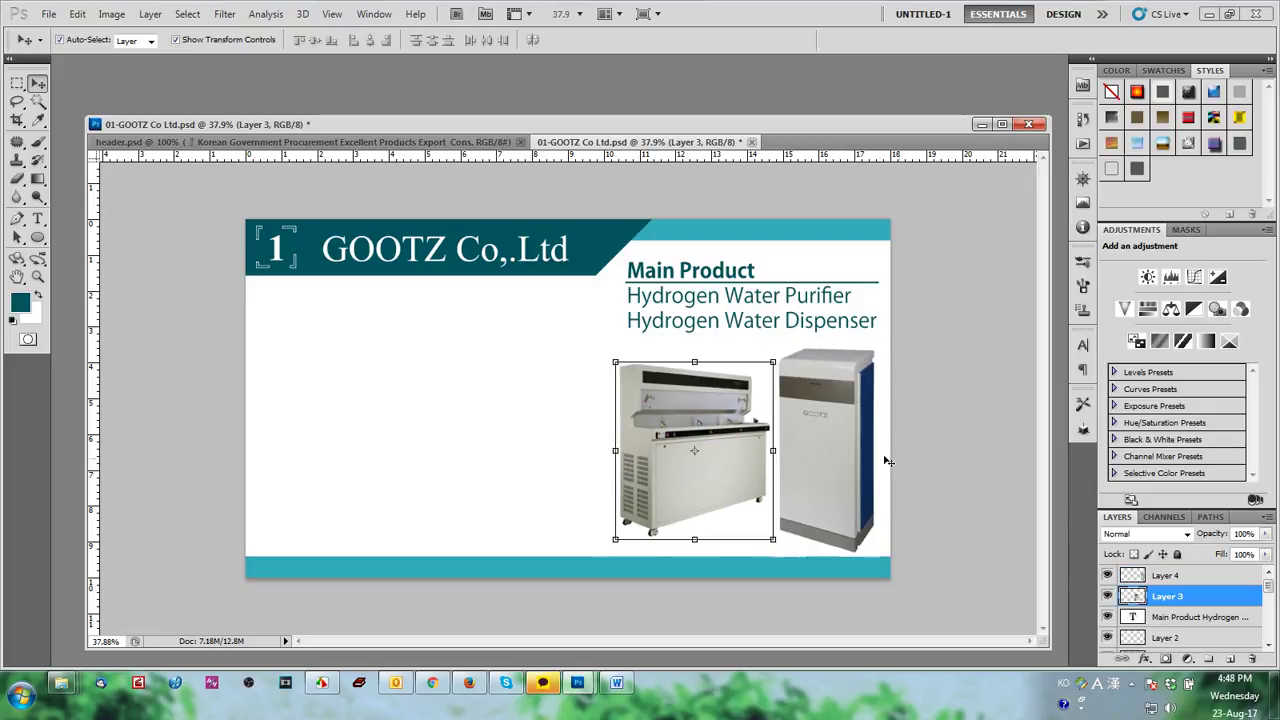
pyautogui.click(966, 475)
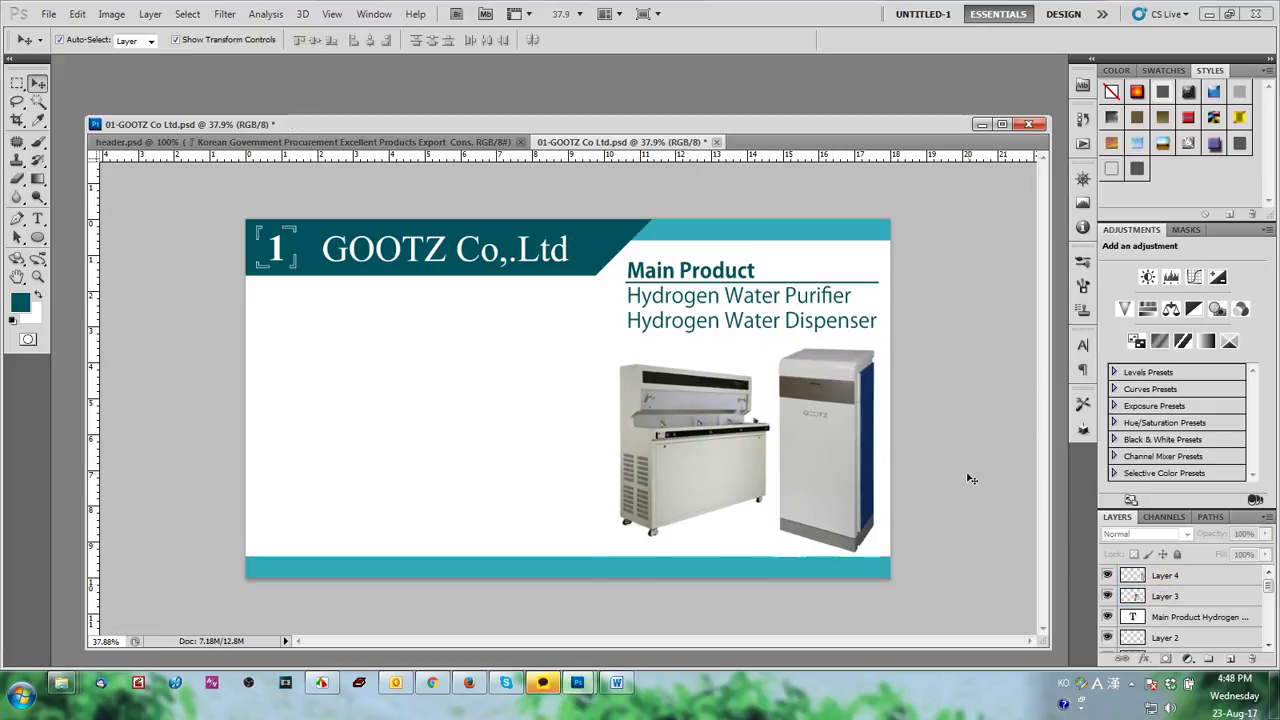
# Step: Allow Flash on the GOOTZ site and close its news and promotion popups
pyautogui.click(468, 683)
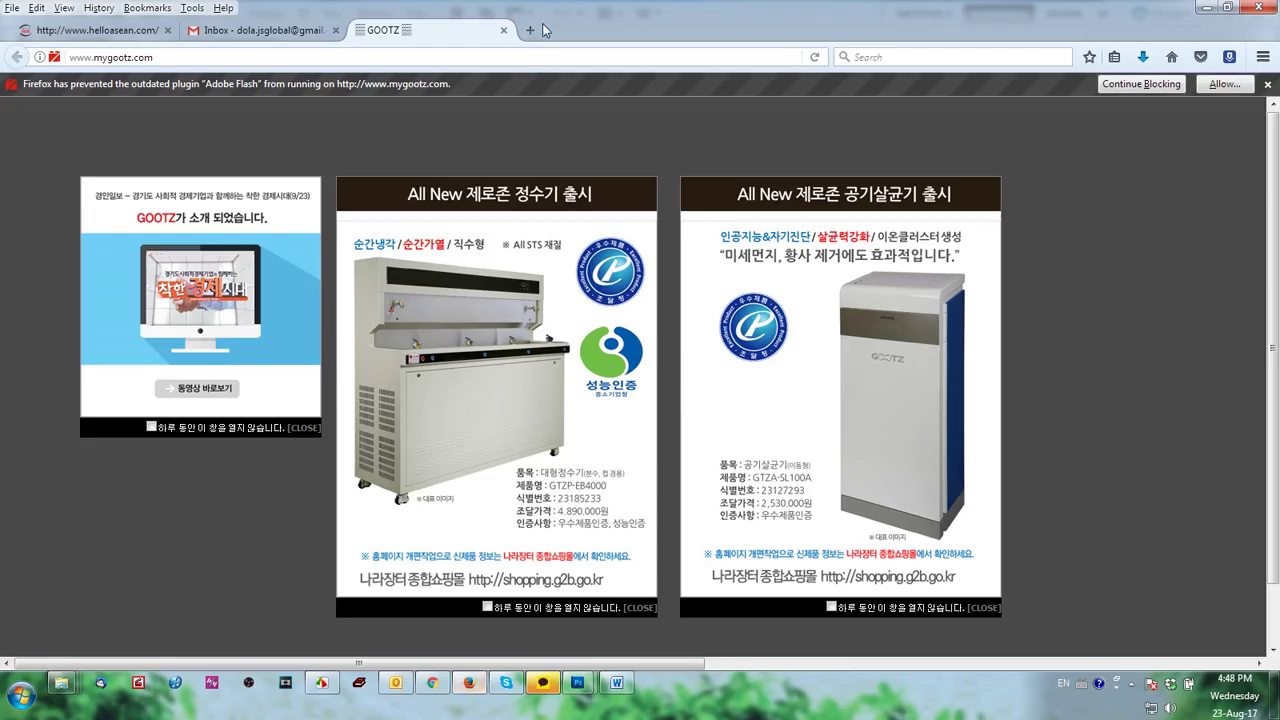
pyautogui.click(1224, 84)
pyautogui.click(210, 157)
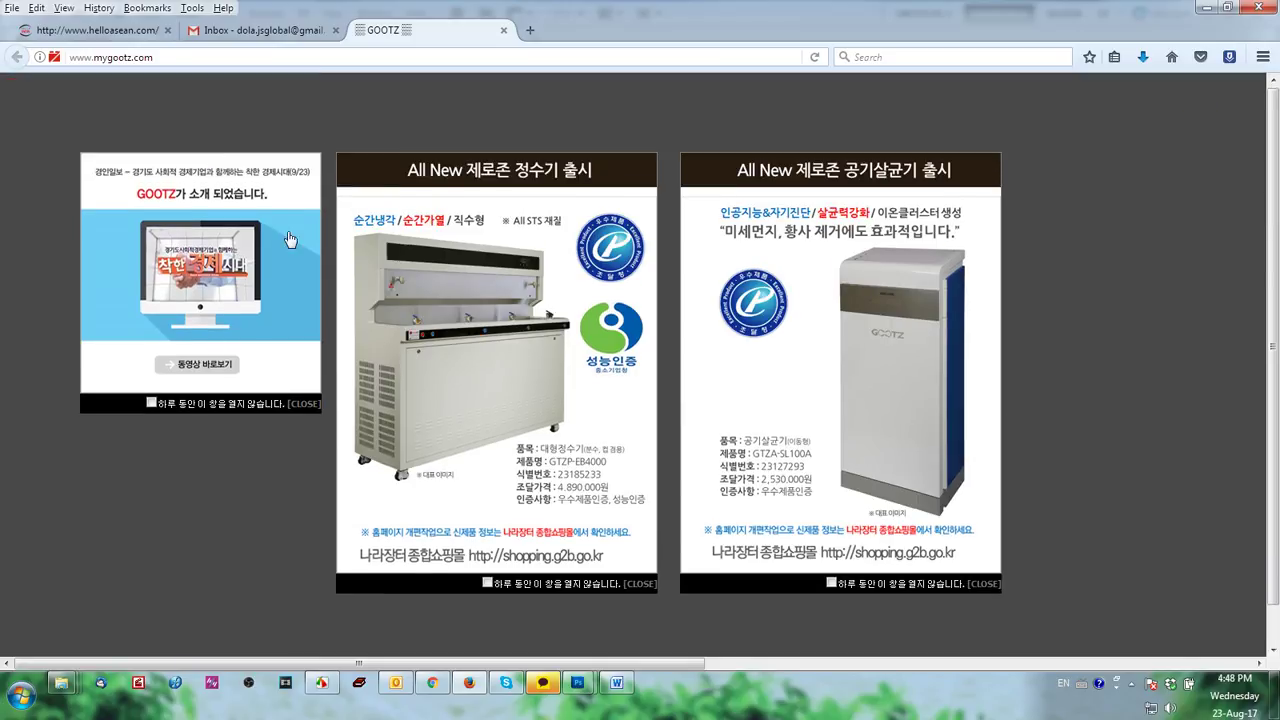
pyautogui.click(303, 404)
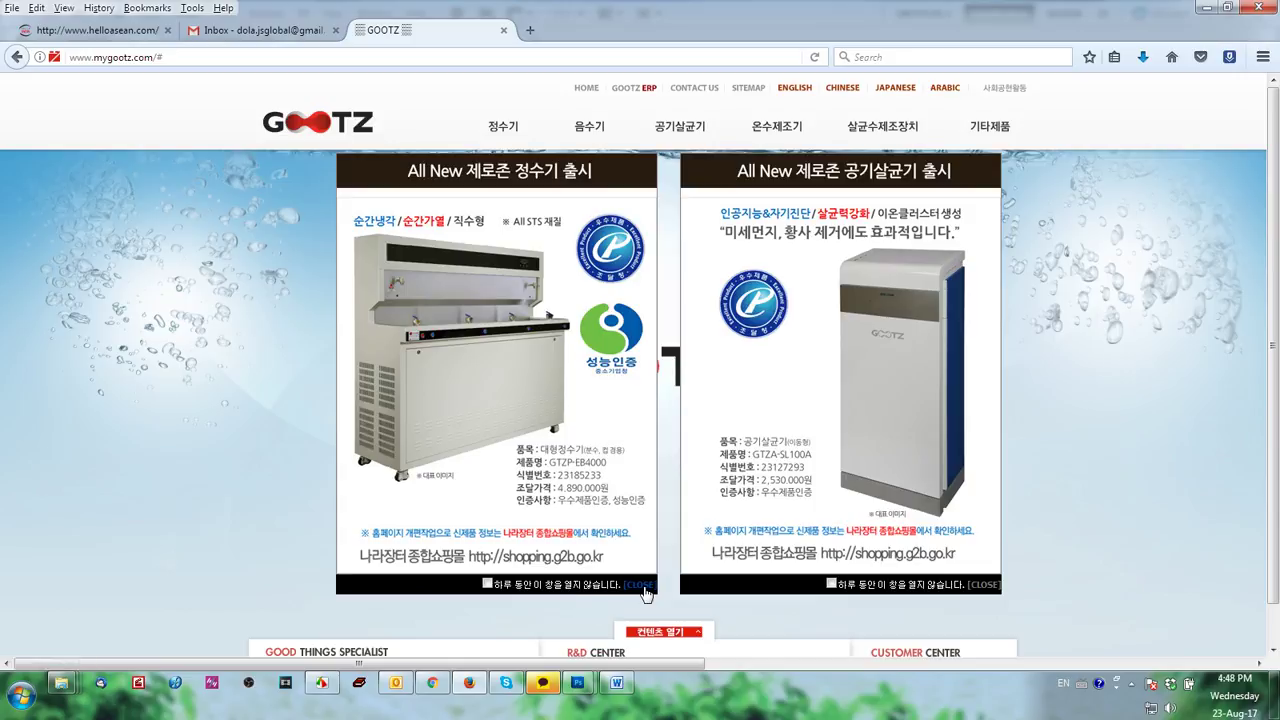
pyautogui.click(640, 584)
pyautogui.click(984, 584)
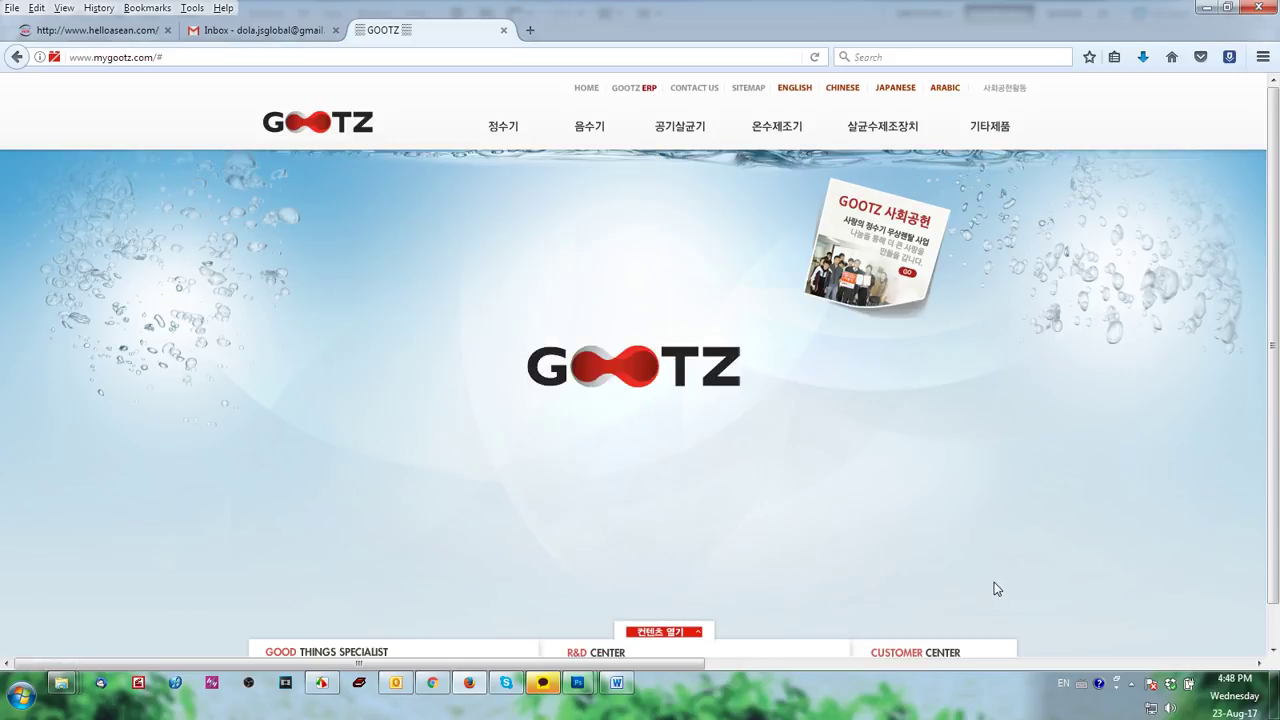
pyautogui.rightClick(345, 125)
pyautogui.click(457, 120)
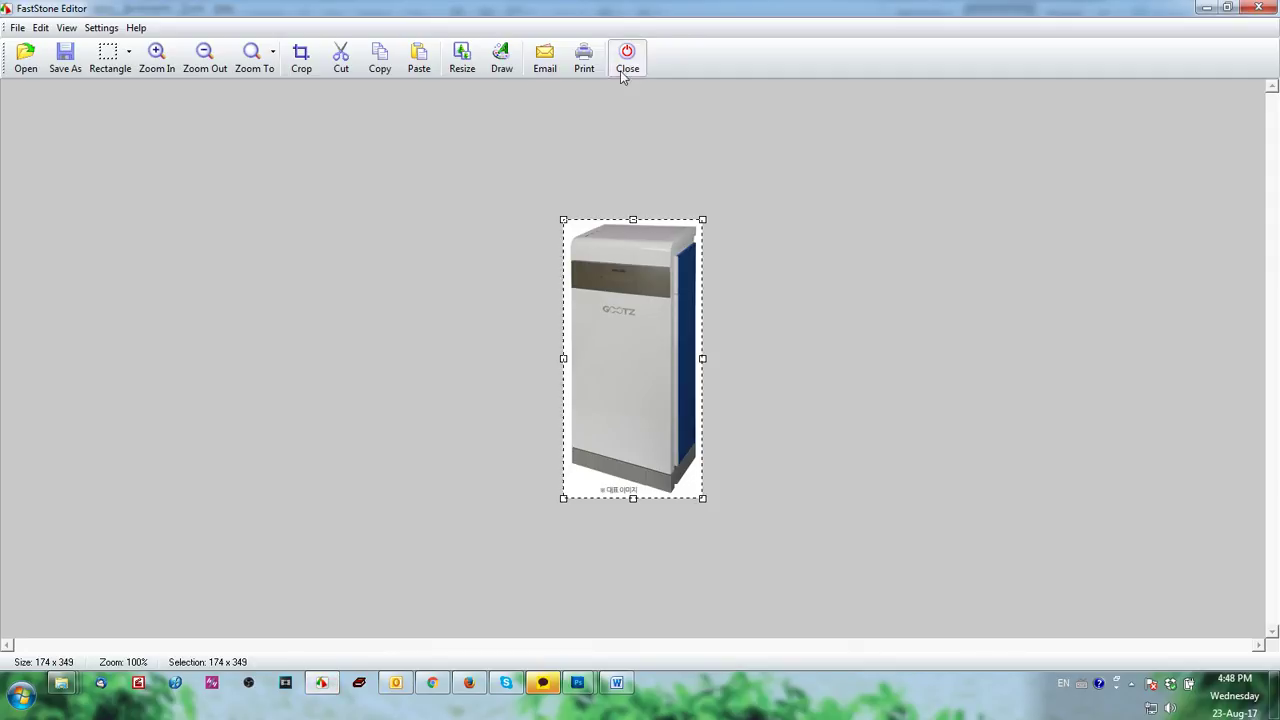
# Step: Capture the GOOTZ logo and paste it enlarged onto the card as Layer 5
pyautogui.click(624, 66)
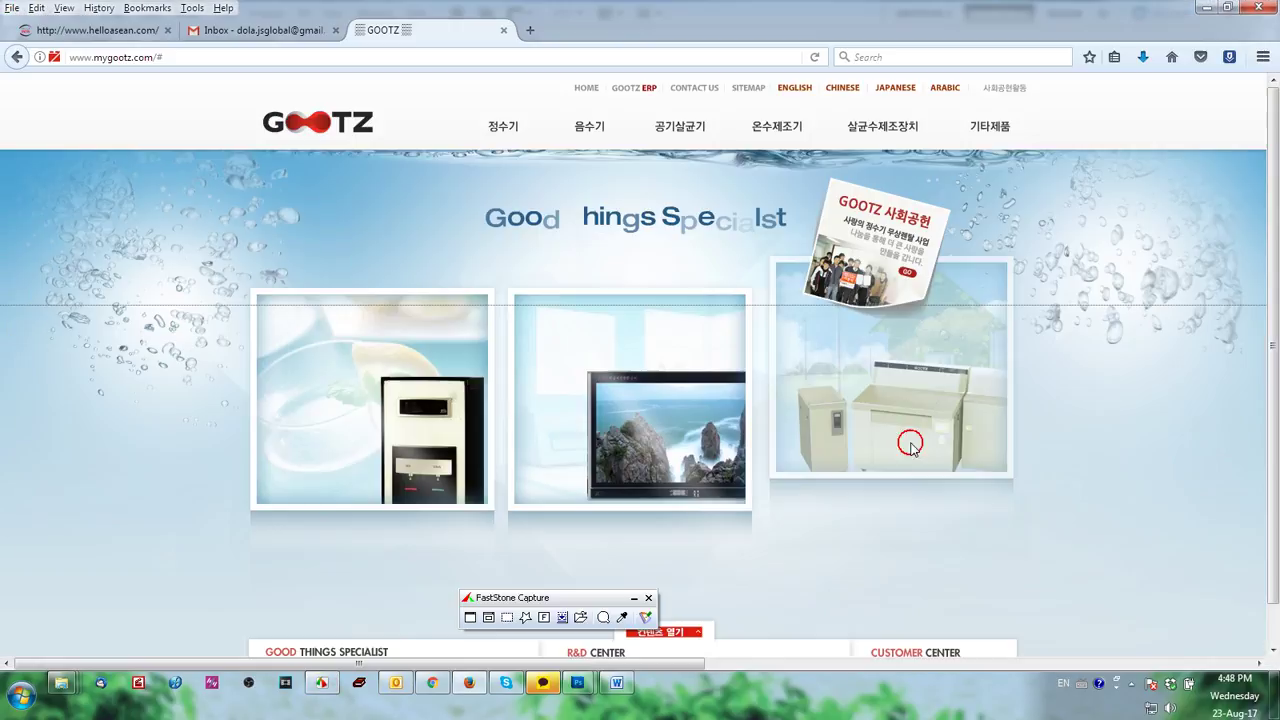
pyautogui.click(507, 617)
pyautogui.moveTo(249, 98); pyautogui.dragTo(382, 142)
pyautogui.moveTo(577, 682)
pyautogui.click(666, 606)
pyautogui.hotkey('ctrl', 'v')
pyautogui.moveTo(595, 384); pyautogui.dragTo(795, 263)
pyautogui.press('Return')
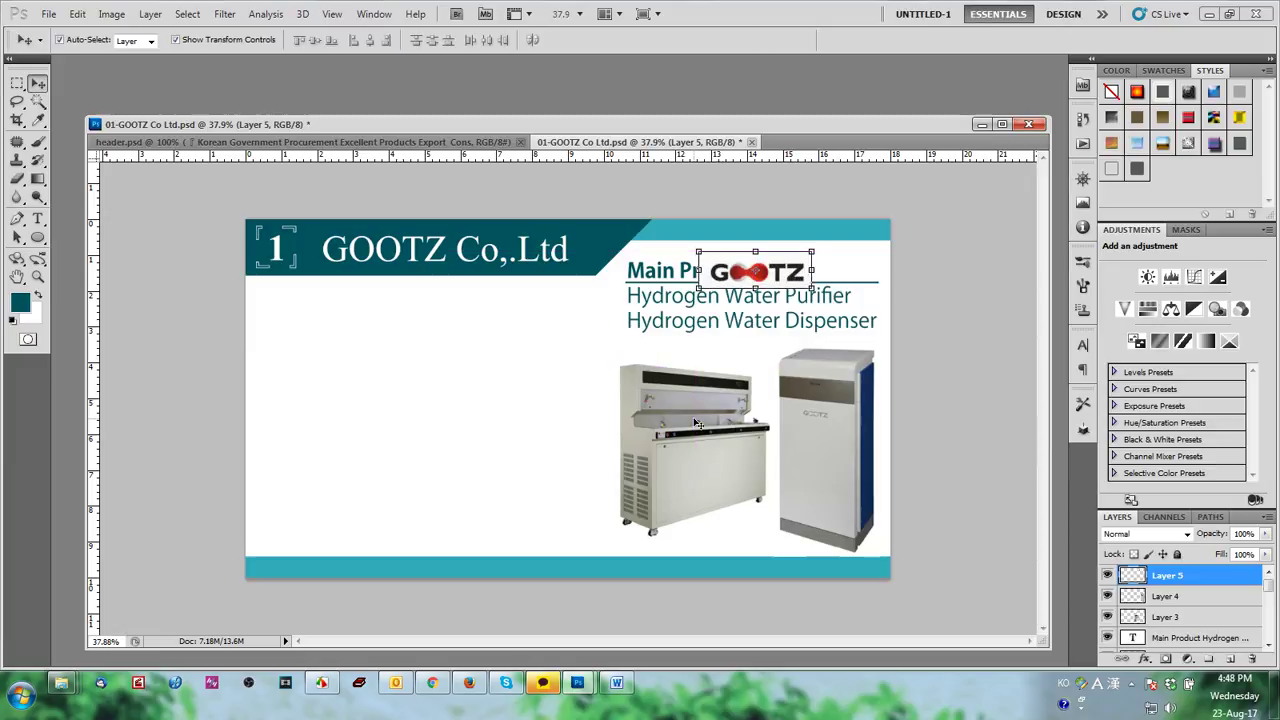
# Step: Move the products left, lower the Main Product text, and reposition the logo and divider
pyautogui.moveTo(697, 423); pyautogui.dragTo(337, 438)
pyautogui.moveTo(823, 398); pyautogui.dragTo(496, 398)
pyautogui.moveTo(766, 320); pyautogui.dragTo(770, 373)
pyautogui.scroll(3, 646, 320)
pyautogui.moveTo(842, 232); pyautogui.dragTo(863, 217)
pyautogui.moveTo(660, 268); pyautogui.dragTo(660, 294)
pyautogui.moveTo(813, 234); pyautogui.dragTo(813, 257)
# Step: Scale the GOOTZ logo to about 126% and nudge it into place
pyautogui.hotkey('ctrl', 't')
pyautogui.moveTo(942, 208); pyautogui.dragTo(966, 200)
pyautogui.moveTo(893, 246); pyautogui.dragTo(888, 239)
pyautogui.press('Return')
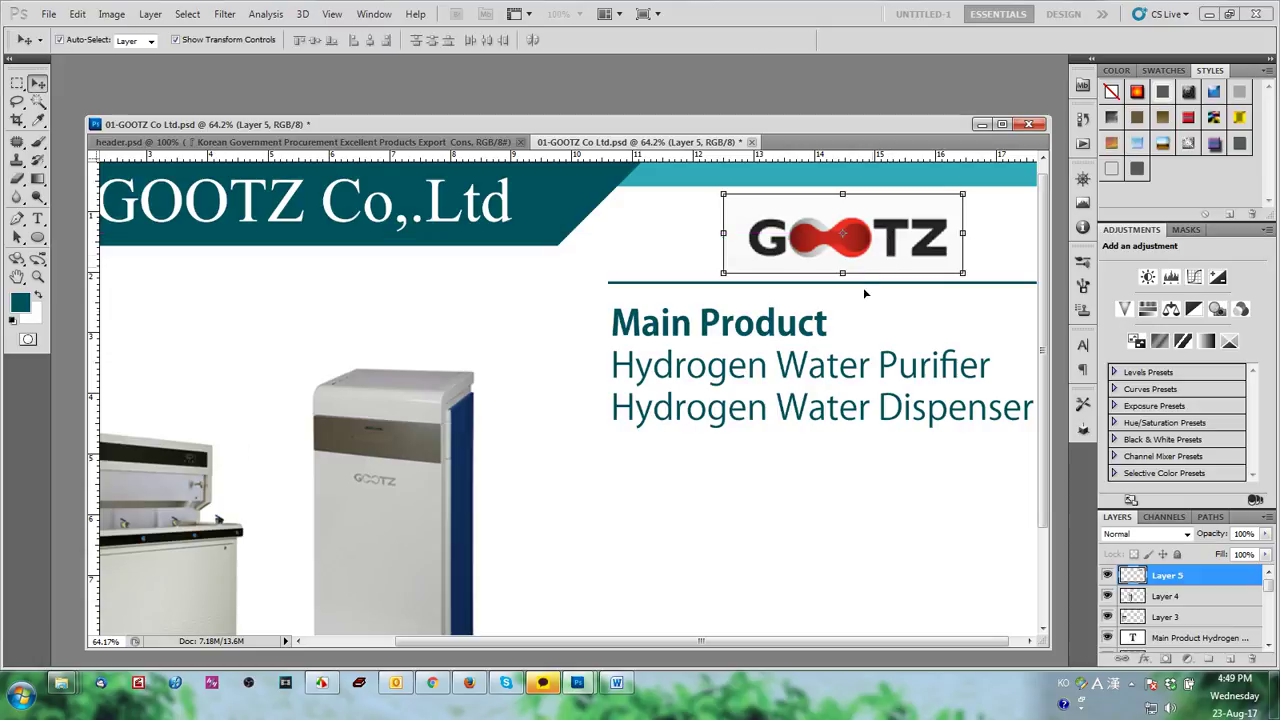
pyautogui.scroll(-3, 795, 345)
pyautogui.click(968, 375)
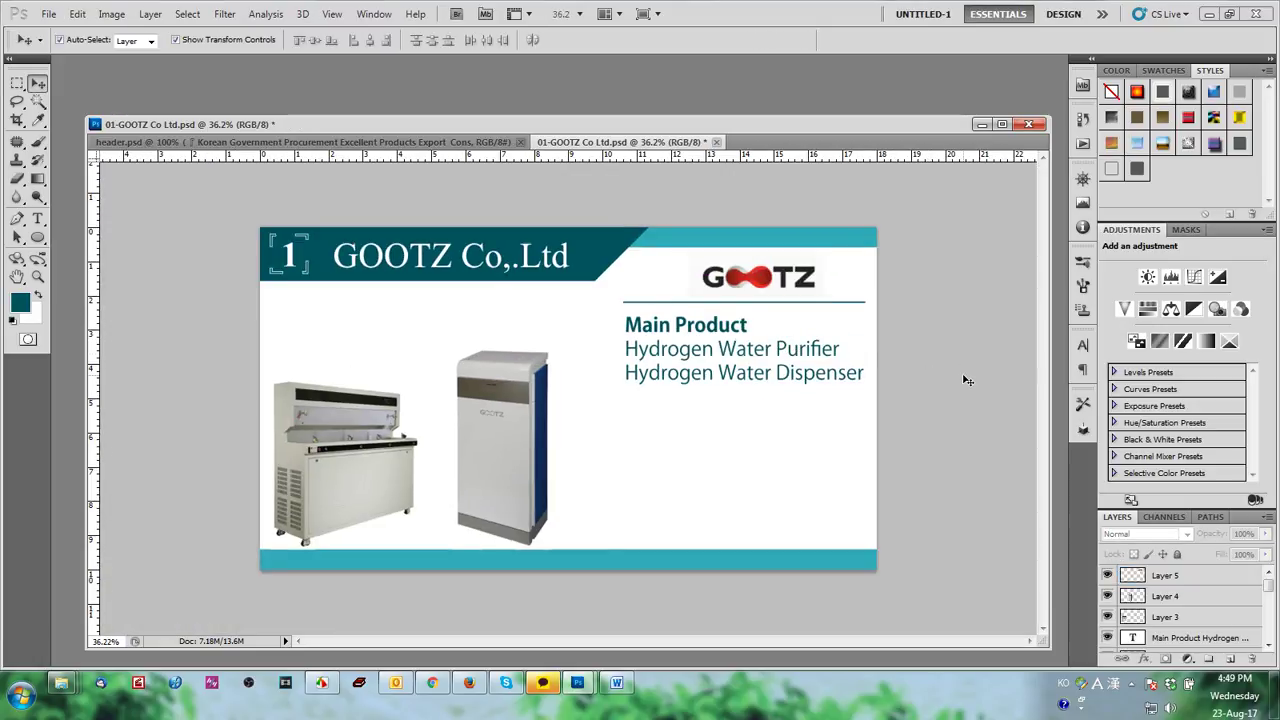
pyautogui.click(469, 682)
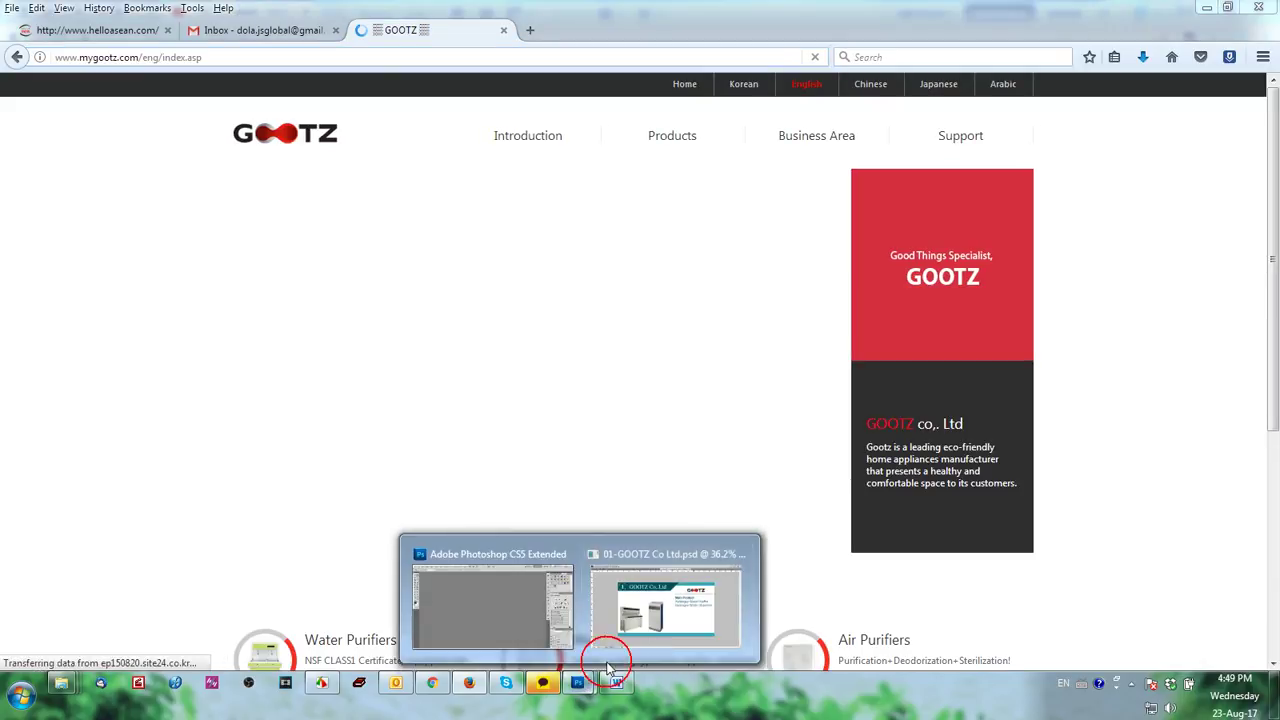
pyautogui.click(645, 642)
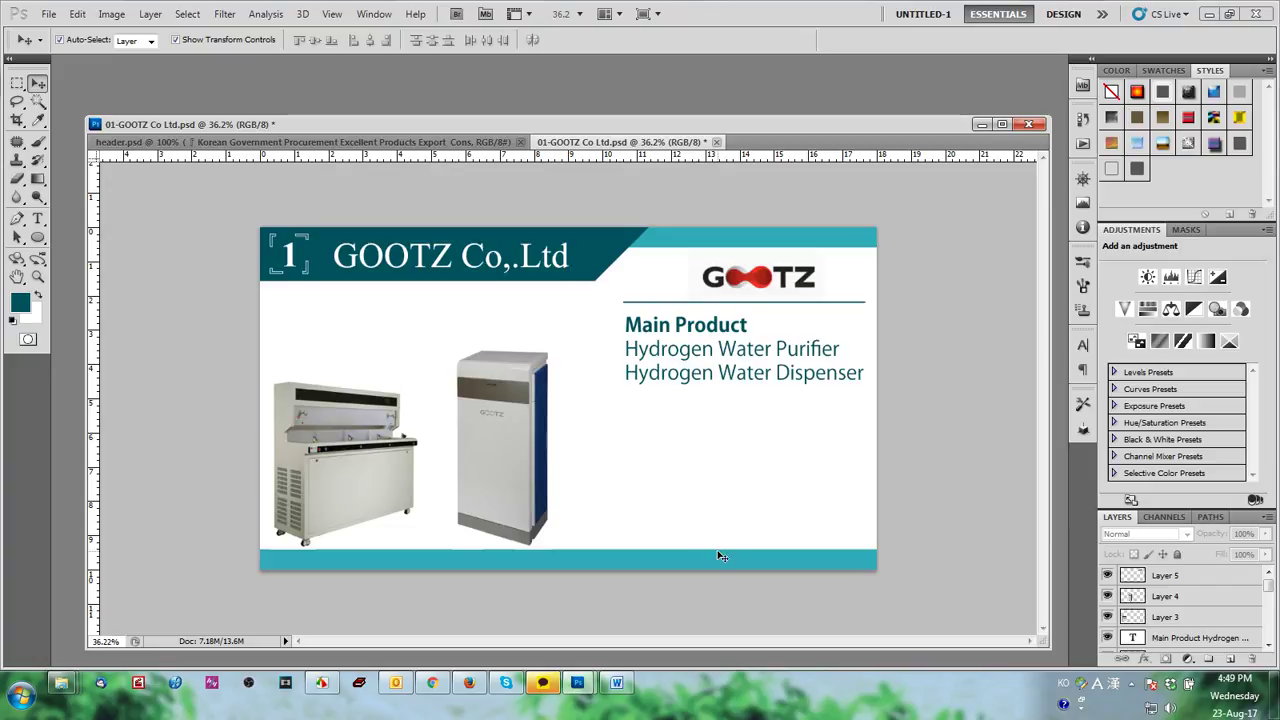
pyautogui.press('t')
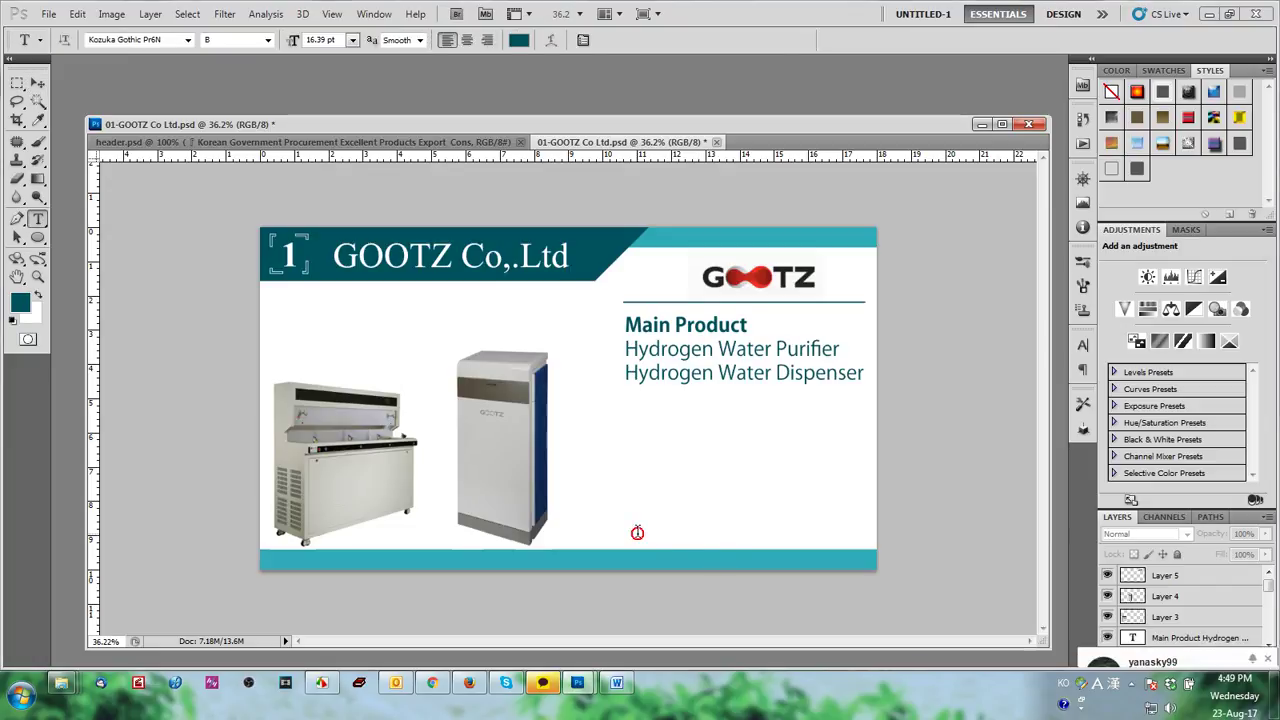
pyautogui.click(638, 531)
pyautogui.write('http://www.mygootz.com/')
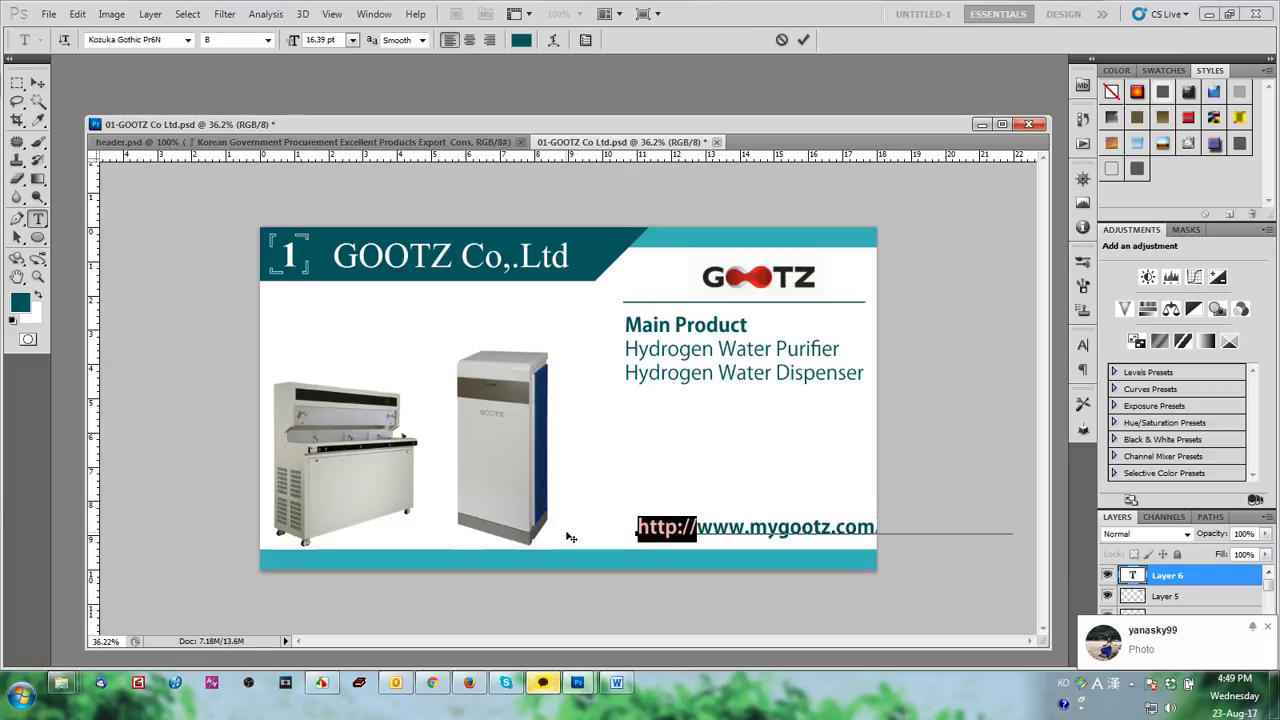
pyautogui.press('BackSpace')
pyautogui.moveTo(816, 527); pyautogui.dragTo(954, 530)
pyautogui.press('Delete')
pyautogui.click(37, 83)
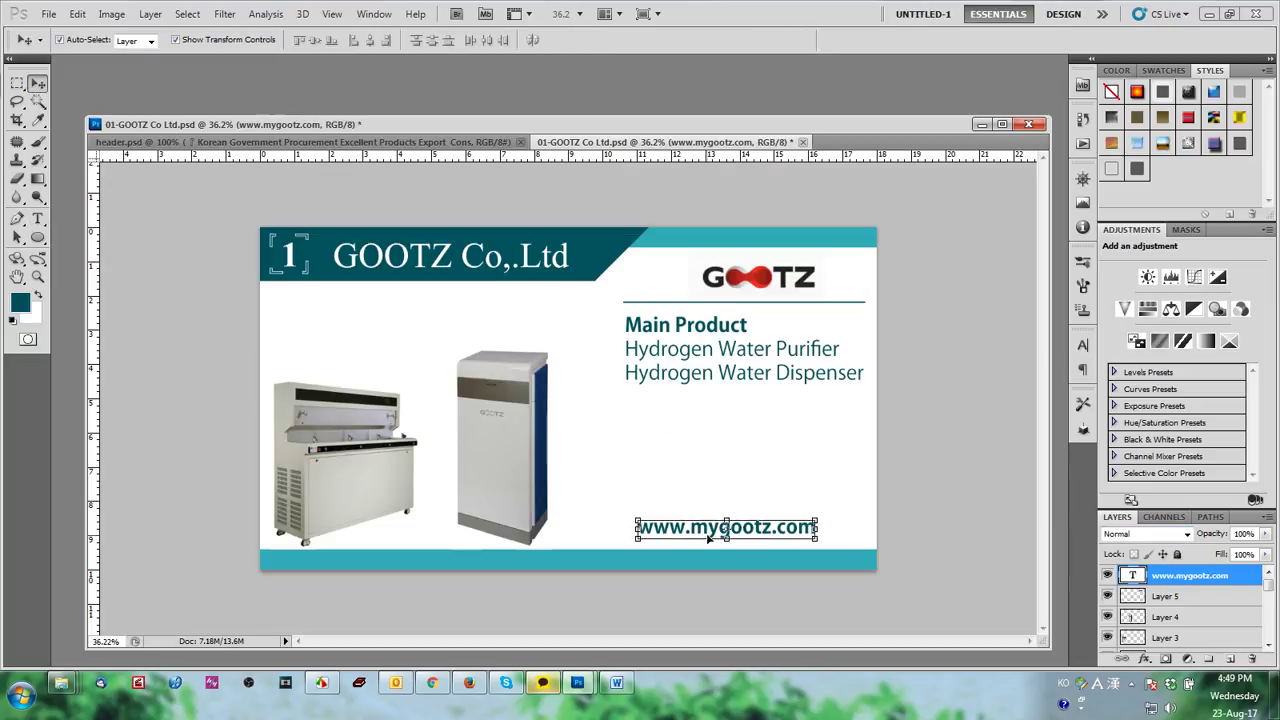
pyautogui.moveTo(710, 536); pyautogui.dragTo(700, 410)
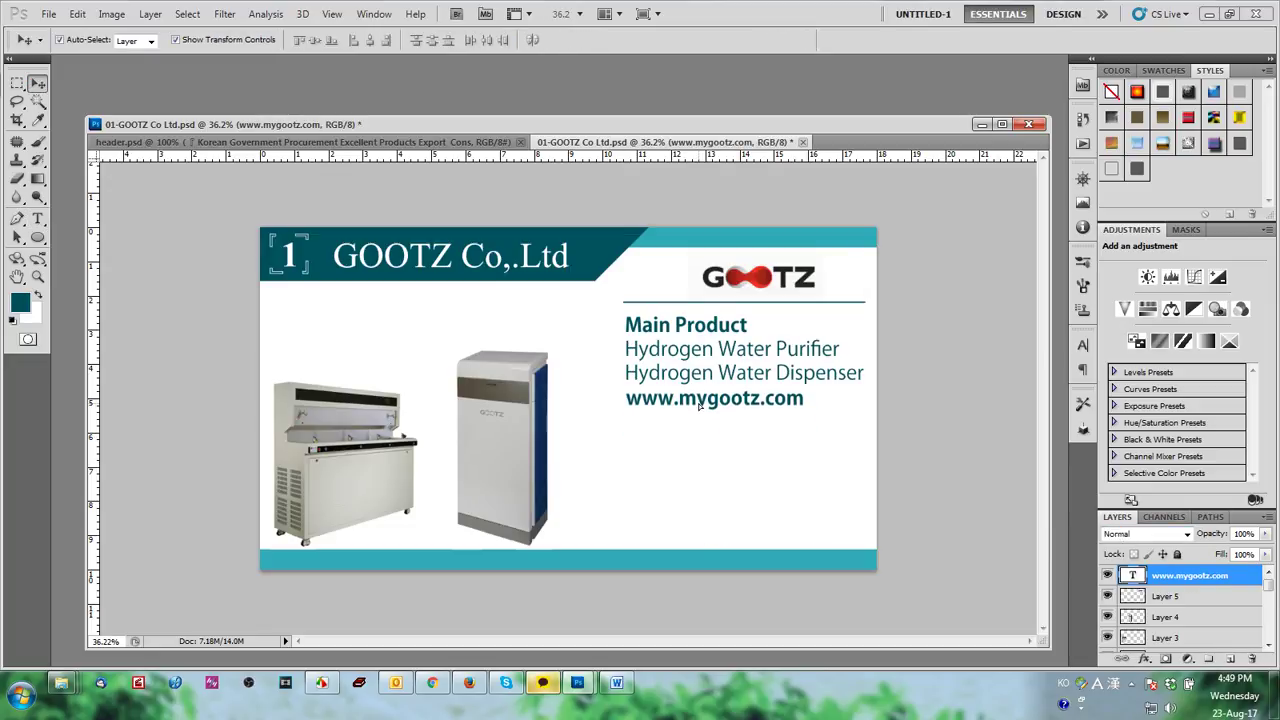
pyautogui.moveTo(700, 404); pyautogui.dragTo(700, 400)
pyautogui.click(518, 624)
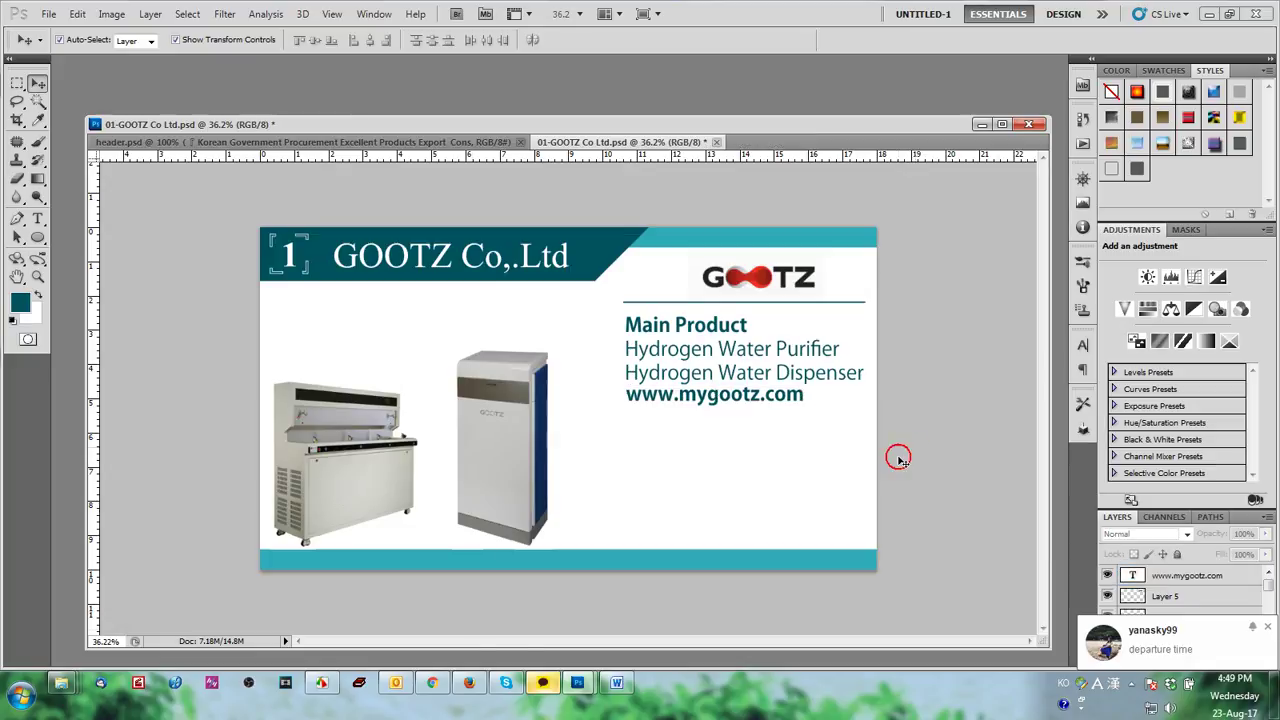
# Step: Open the GOOTZ Water Purifiers listing showing the R/O Filter models in Firefox
pyautogui.click(468, 683)
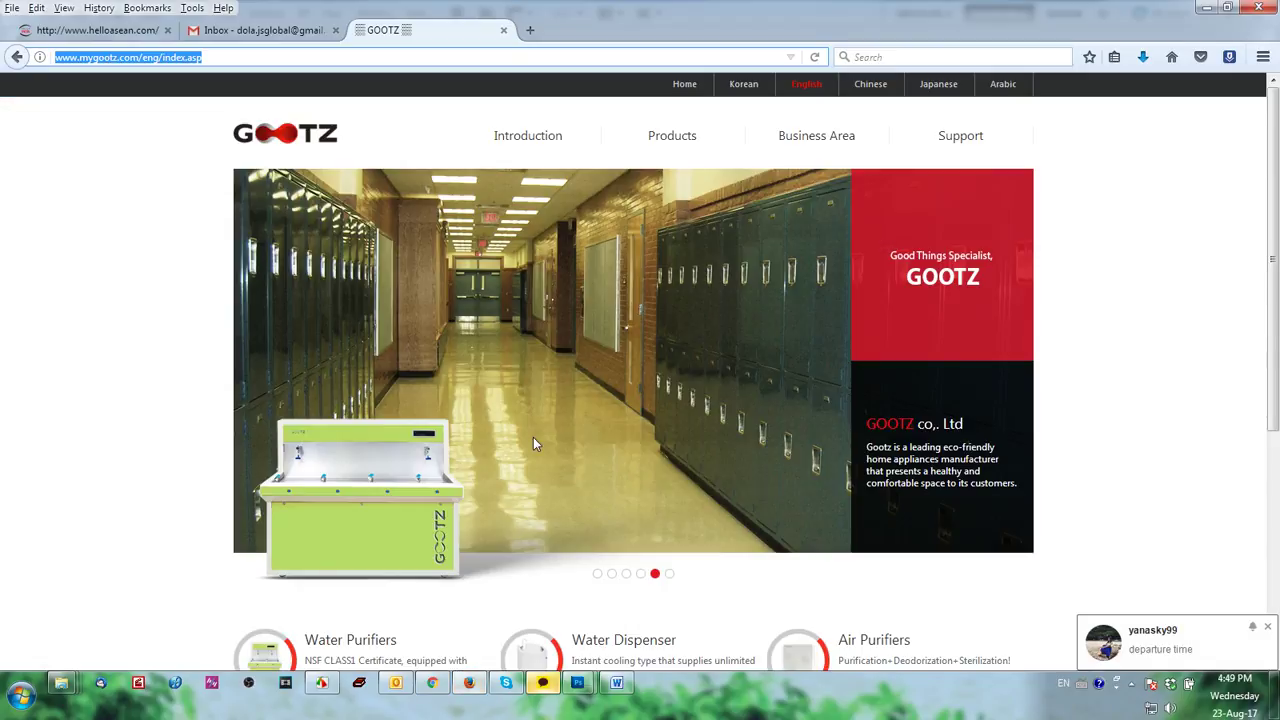
pyautogui.scroll(-2, 495, 465)
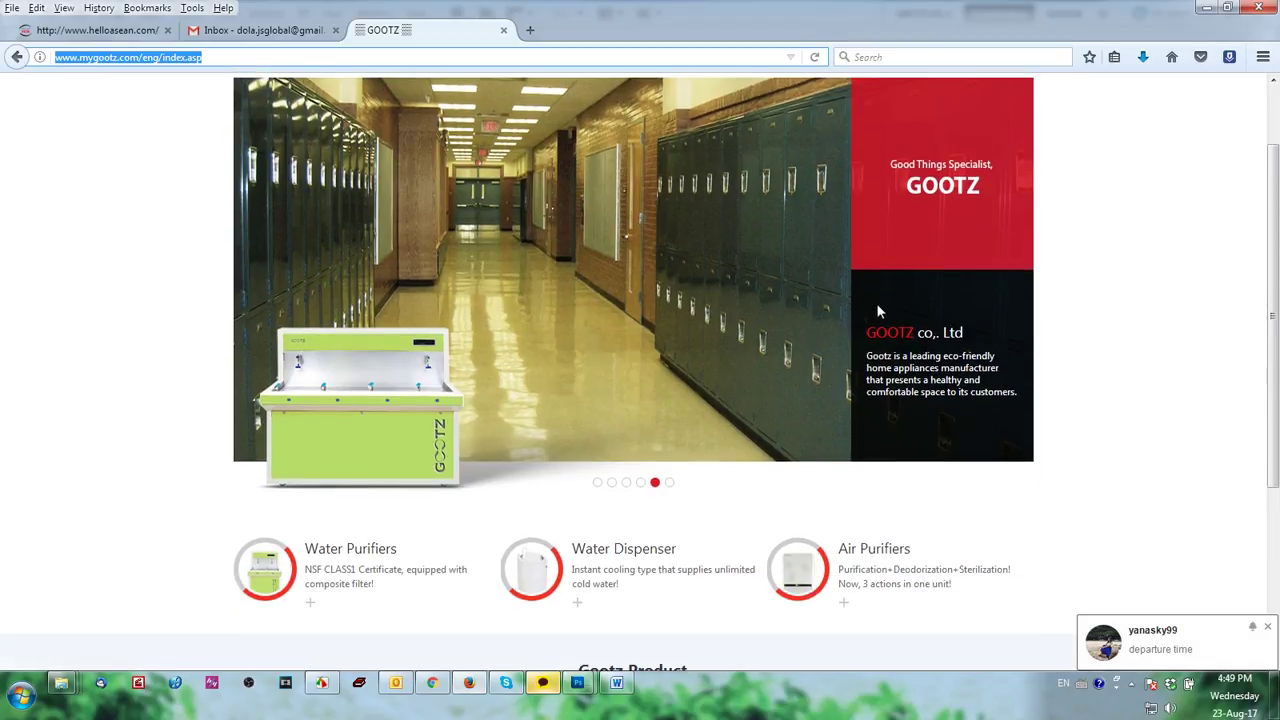
pyautogui.scroll(2, 910, 306)
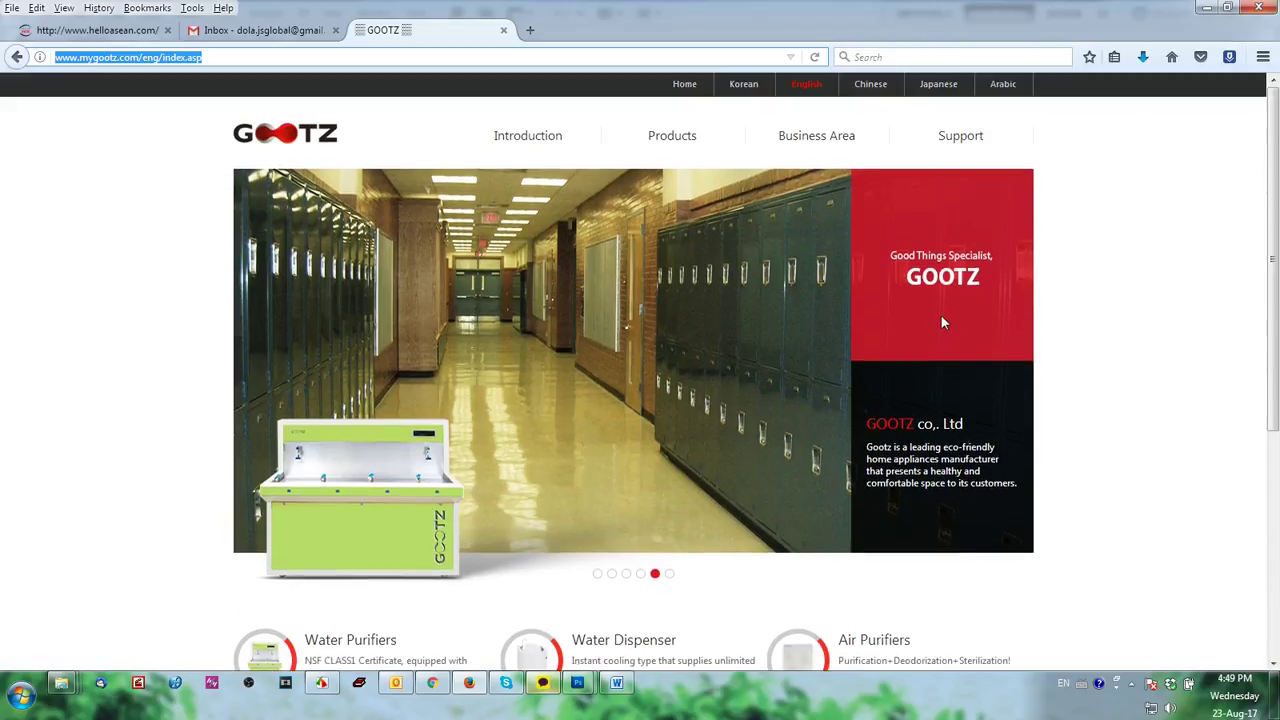
pyautogui.click(972, 300)
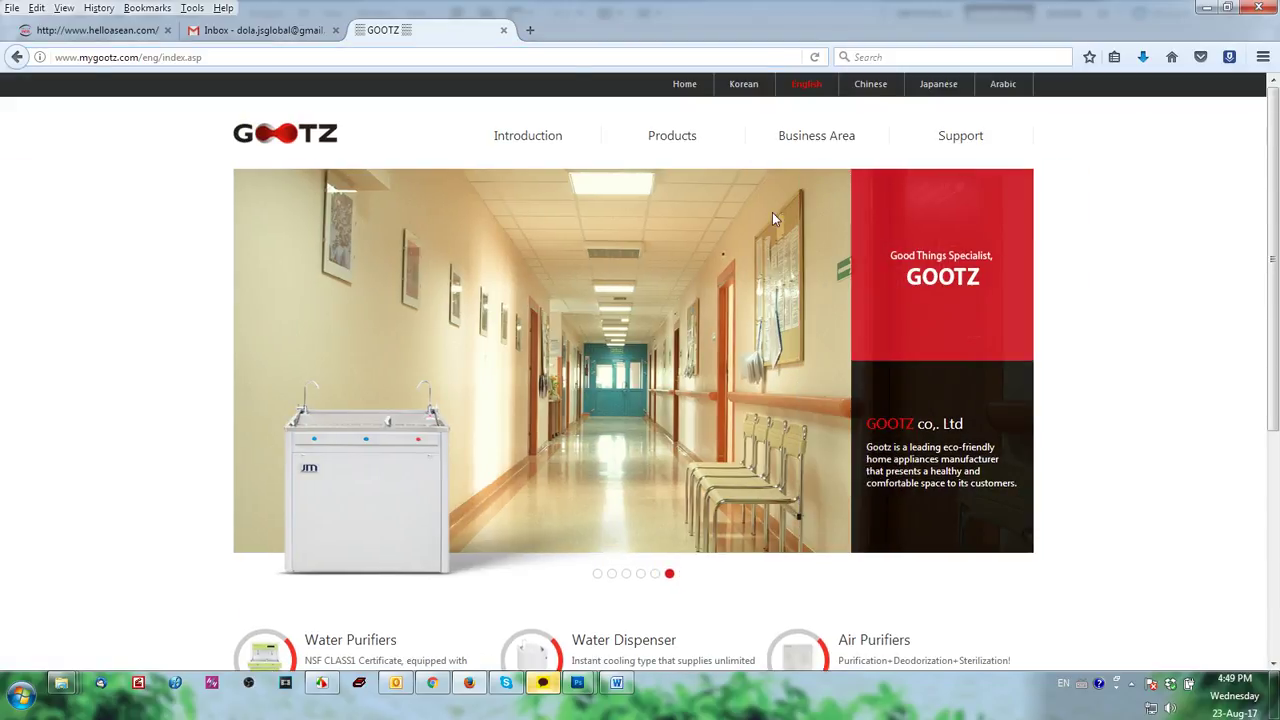
pyautogui.click(675, 152)
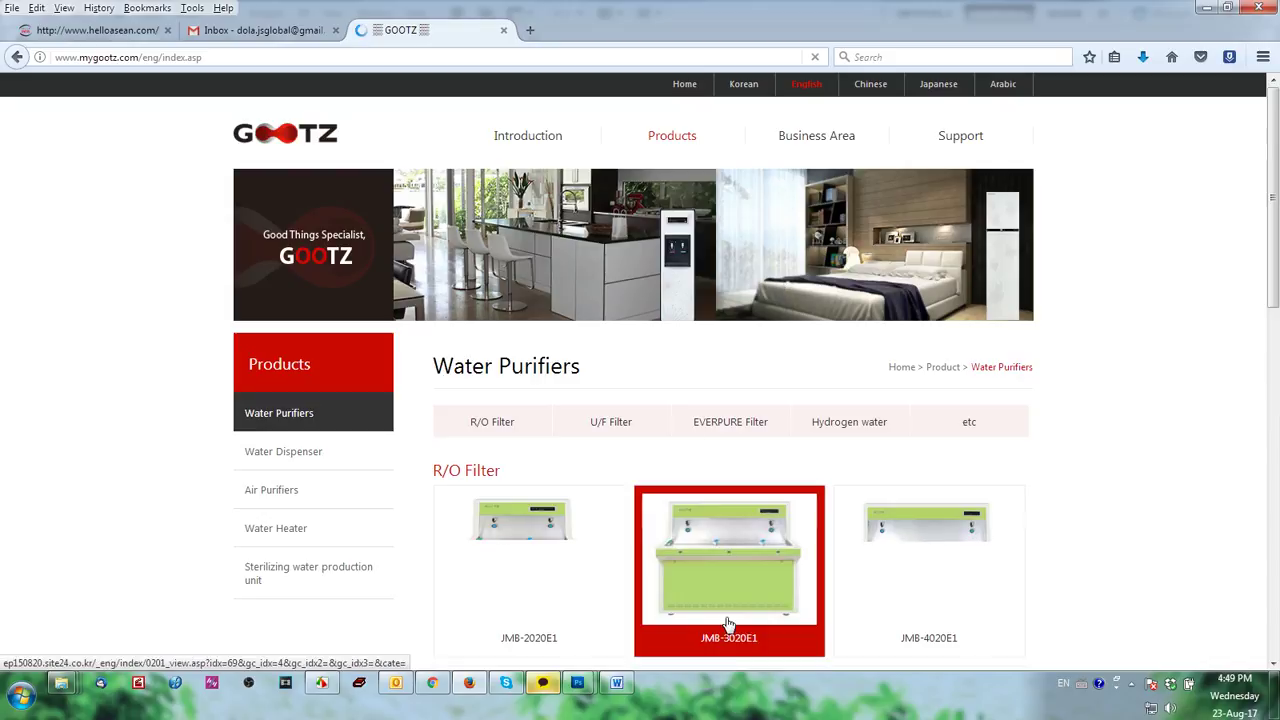
# Step: Scale the right-hand air purifier photo to about 76% and nudge it up
pyautogui.moveTo(576, 688)
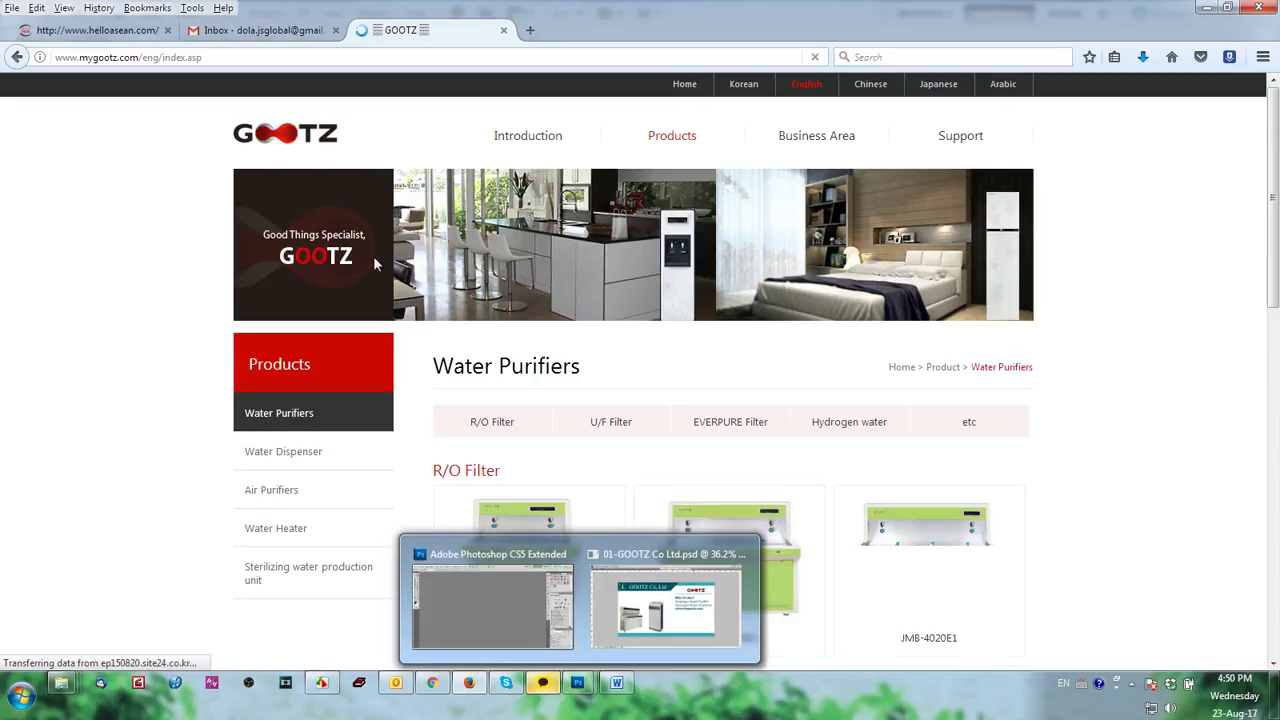
pyautogui.click(581, 682)
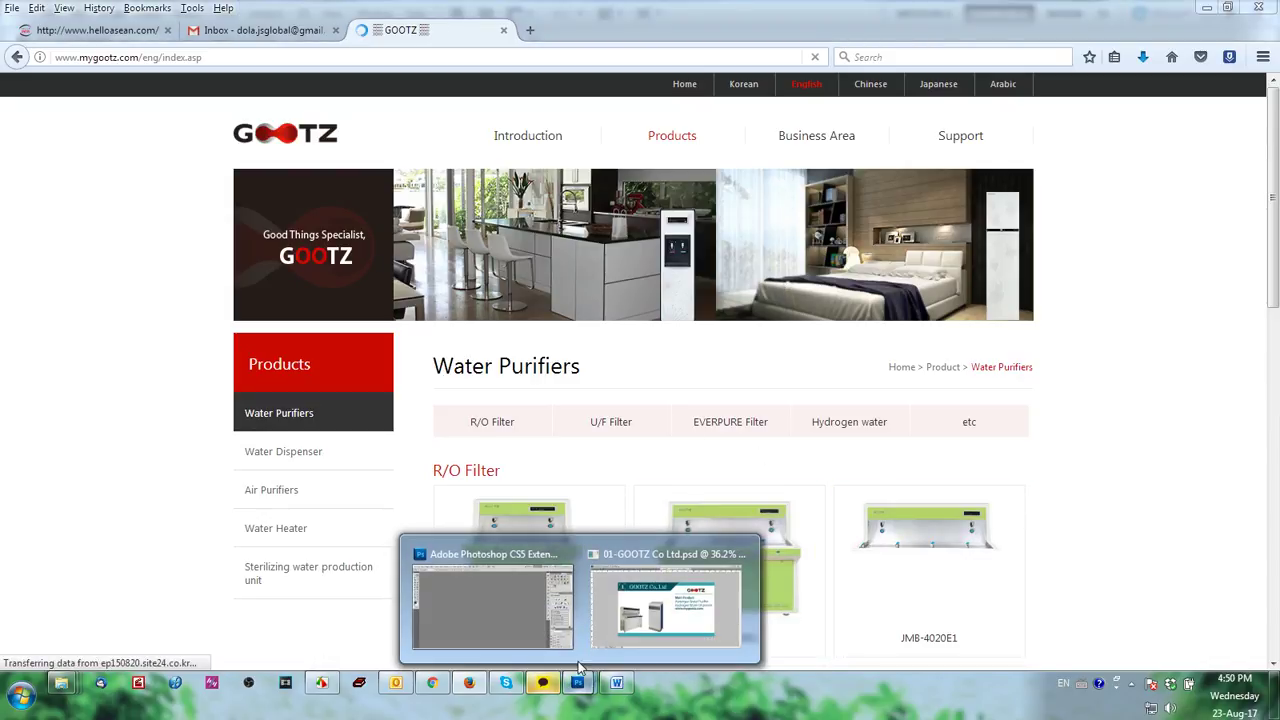
pyautogui.click(638, 622)
pyautogui.click(500, 440)
pyautogui.moveTo(558, 341); pyautogui.dragTo(535, 392)
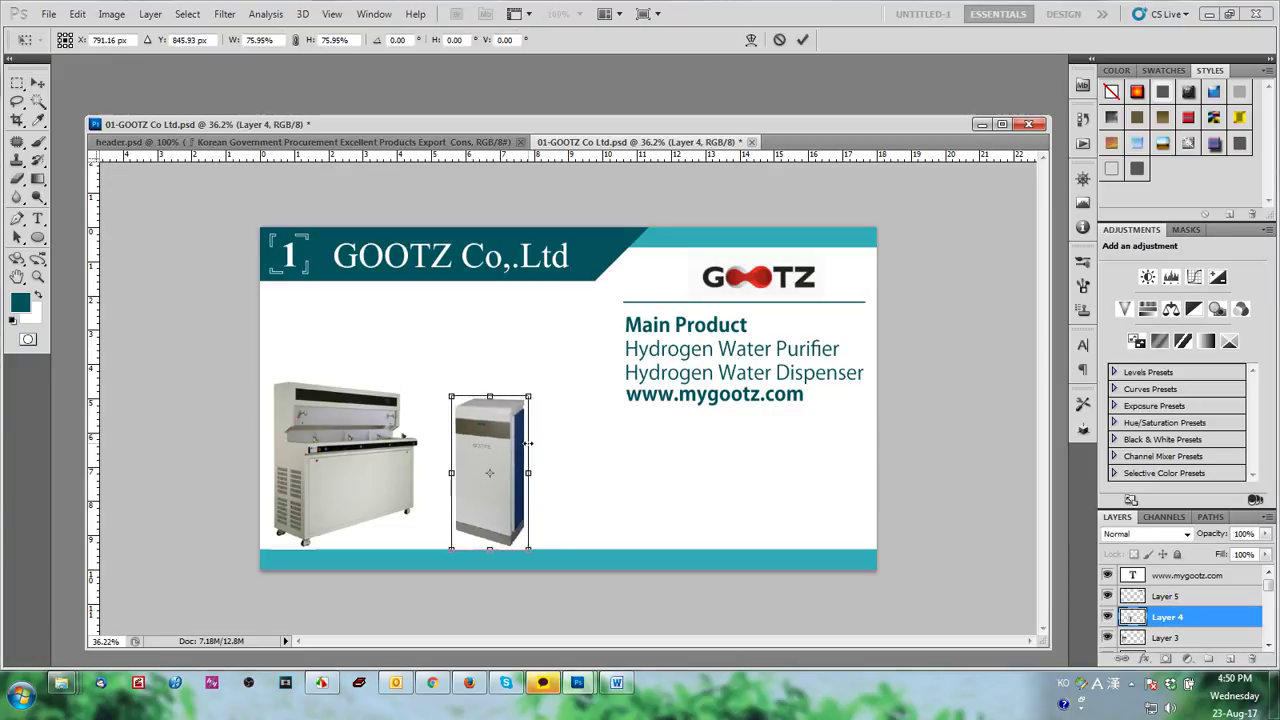
pyautogui.press('Return')
pyautogui.moveTo(502, 526); pyautogui.dragTo(500, 518)
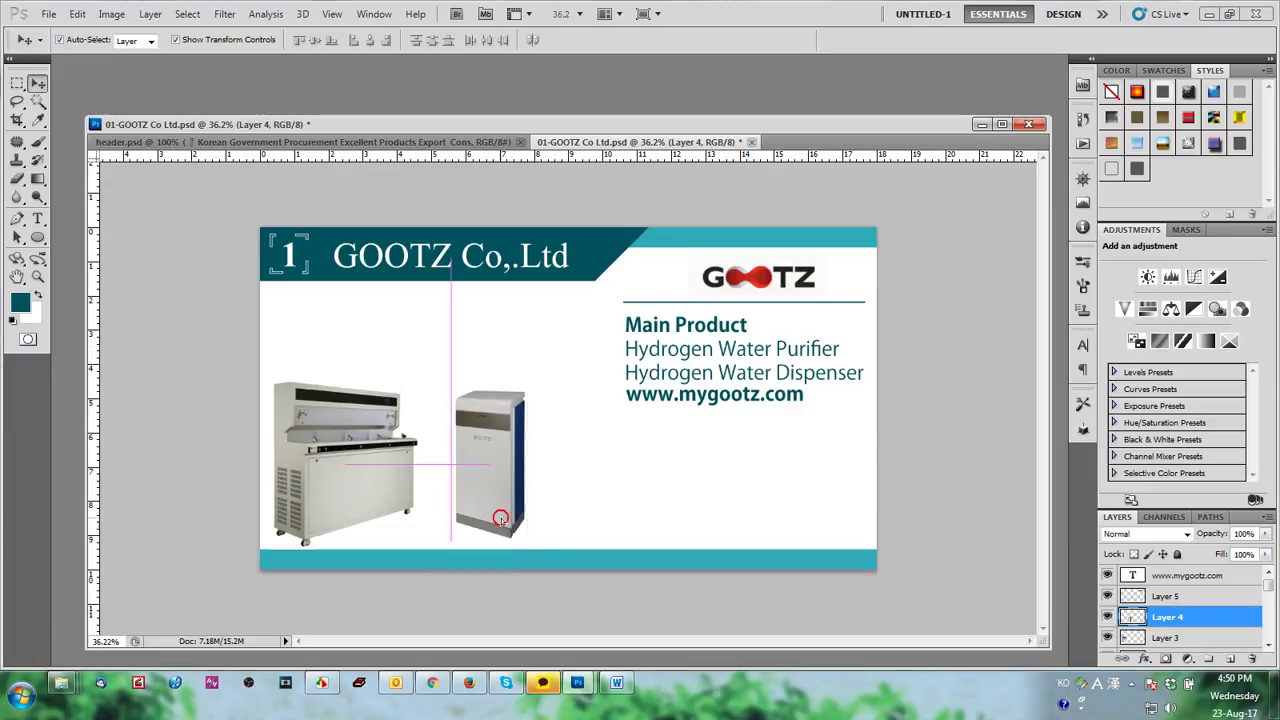
# Step: Scale down the left water dispenser photo and move it right and up
pyautogui.click(410, 480)
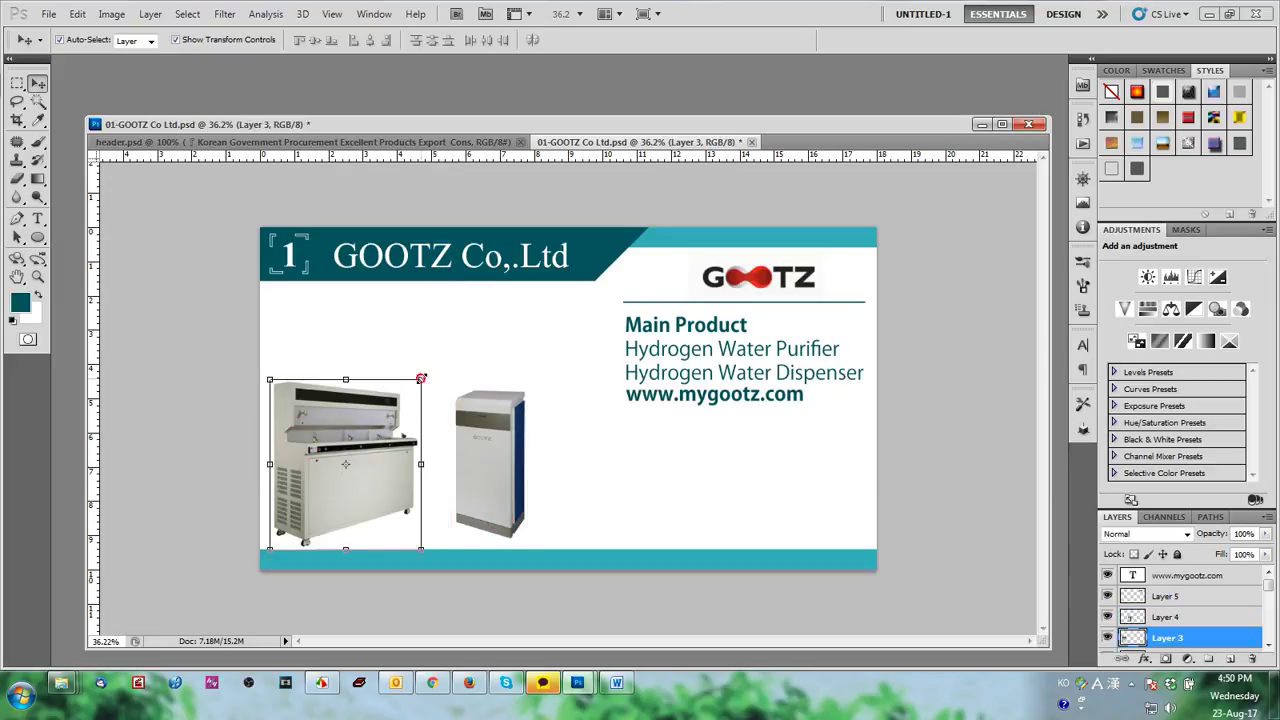
pyautogui.moveTo(420, 378); pyautogui.dragTo(405, 395)
pyautogui.moveTo(345, 470); pyautogui.dragTo(371, 462)
pyautogui.press('Return')
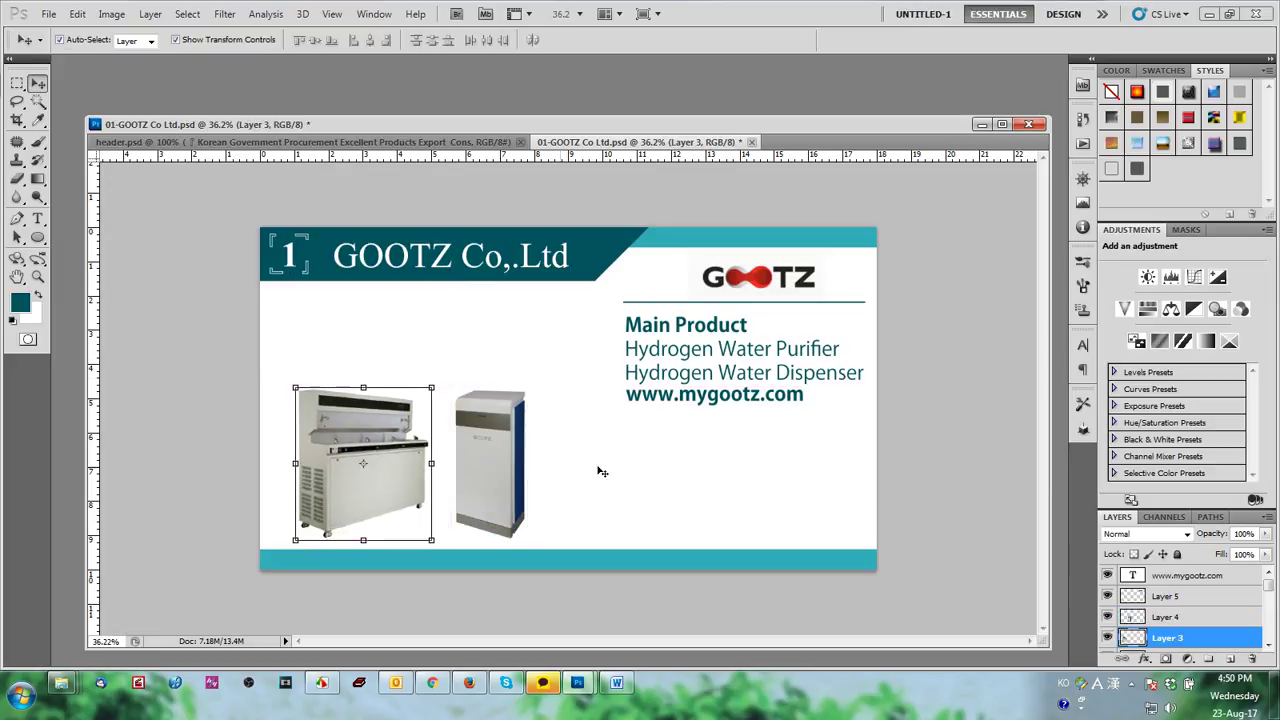
pyautogui.click(650, 515)
pyautogui.click(471, 684)
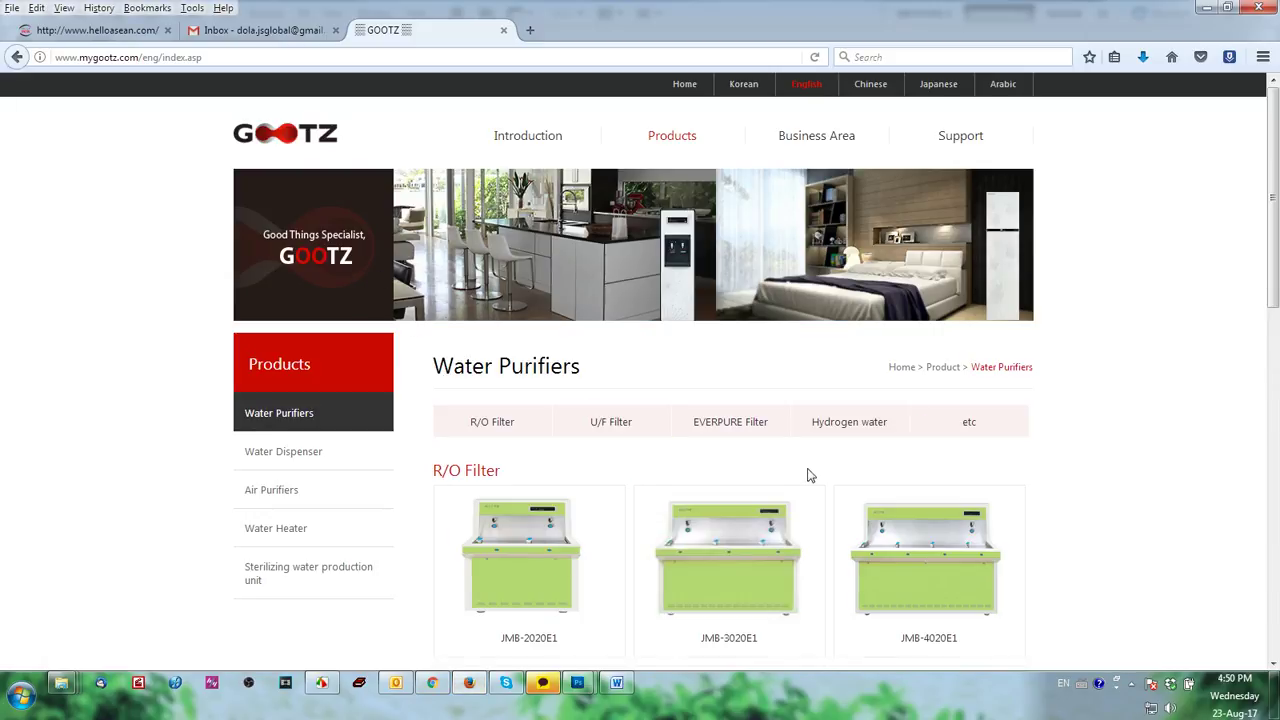
# Step: Scroll the GOOTZ homepage to locate the Gootz Product section
pyautogui.scroll(-6, 820, 484)
pyautogui.scroll(4, 1200, 523)
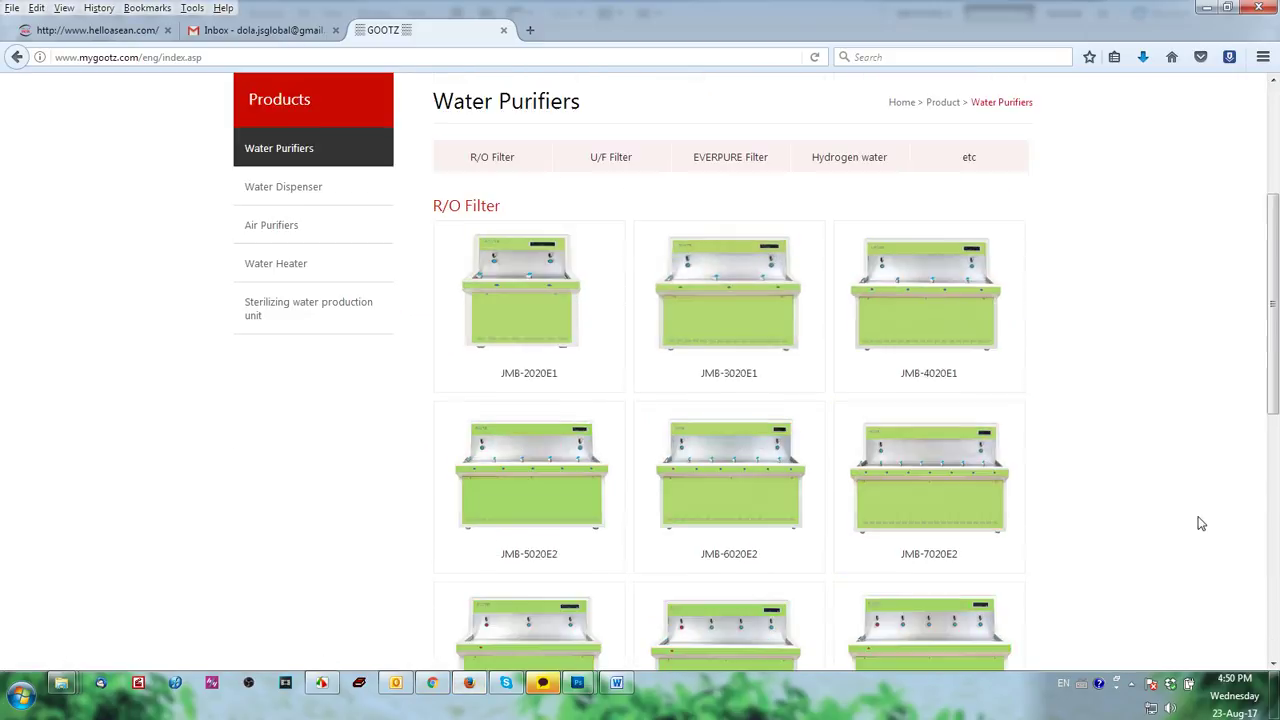
pyautogui.scroll(3, 1201, 523)
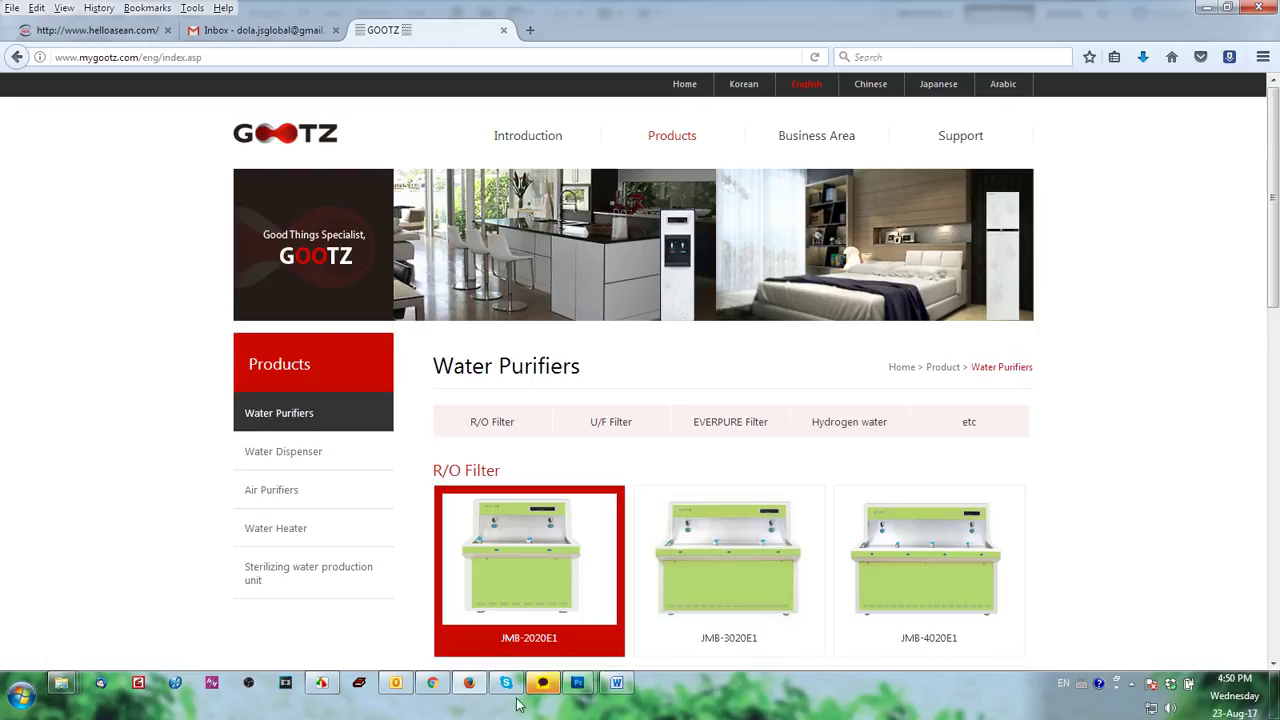
pyautogui.moveTo(587, 690)
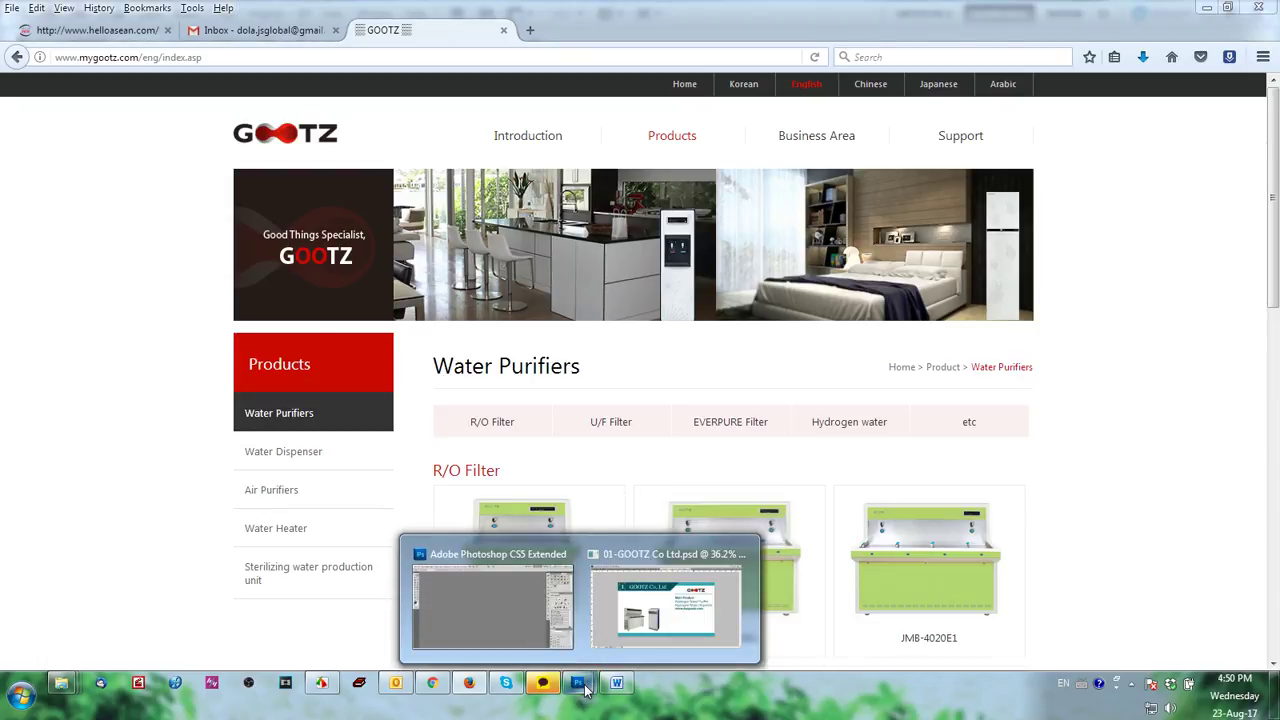
pyautogui.click(651, 626)
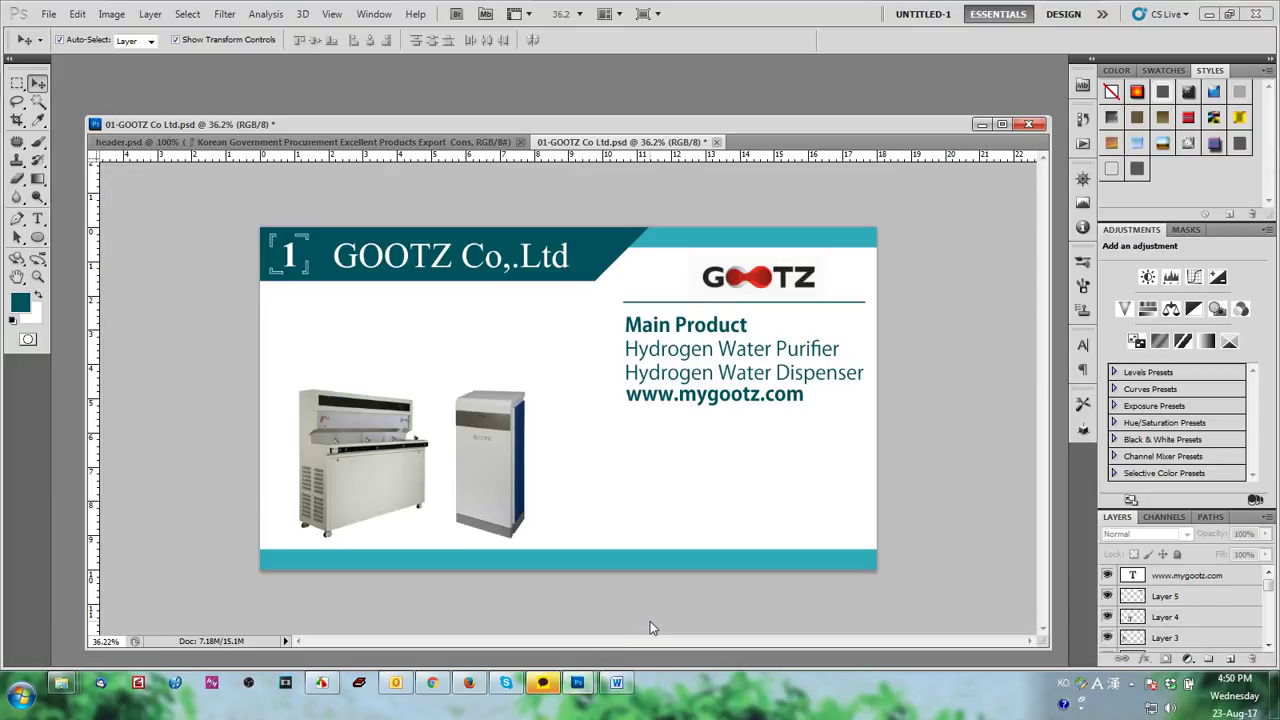
pyautogui.click(470, 684)
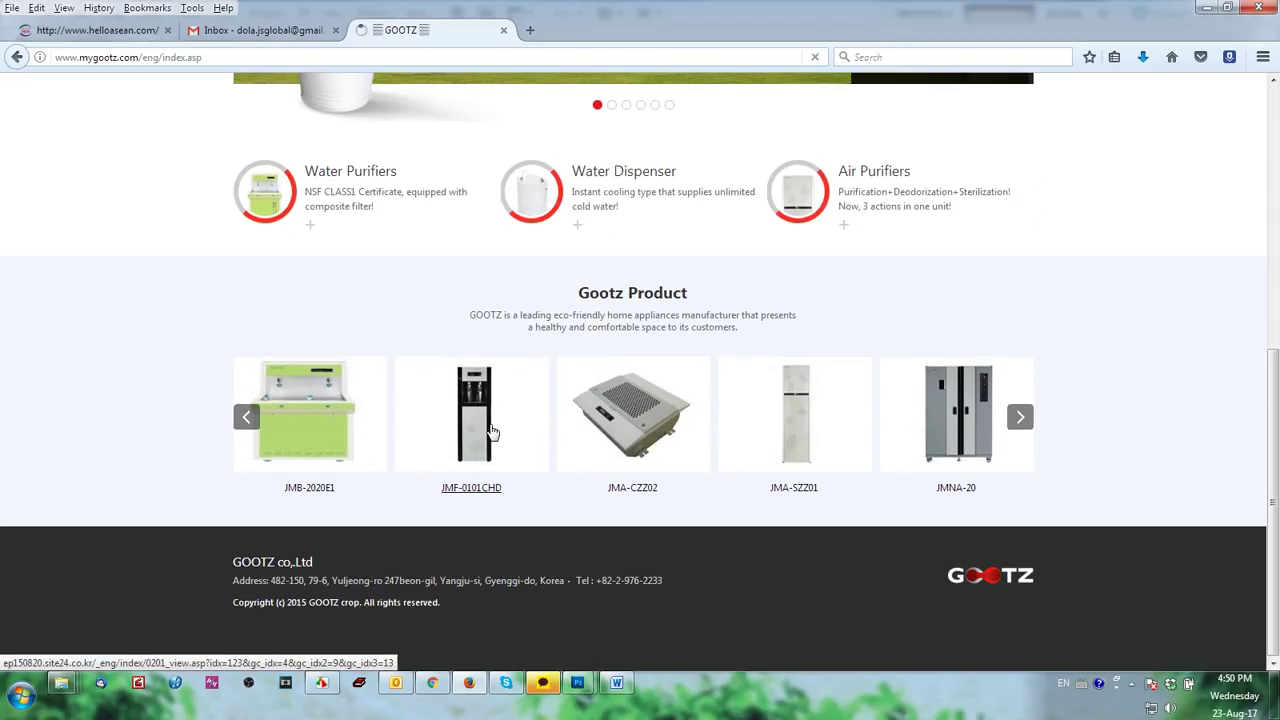
# Step: Open the JMF-0101CHD product detail page and bring up its product image's context menu
pyautogui.click(491, 430)
pyautogui.scroll(-3, 600, 379)
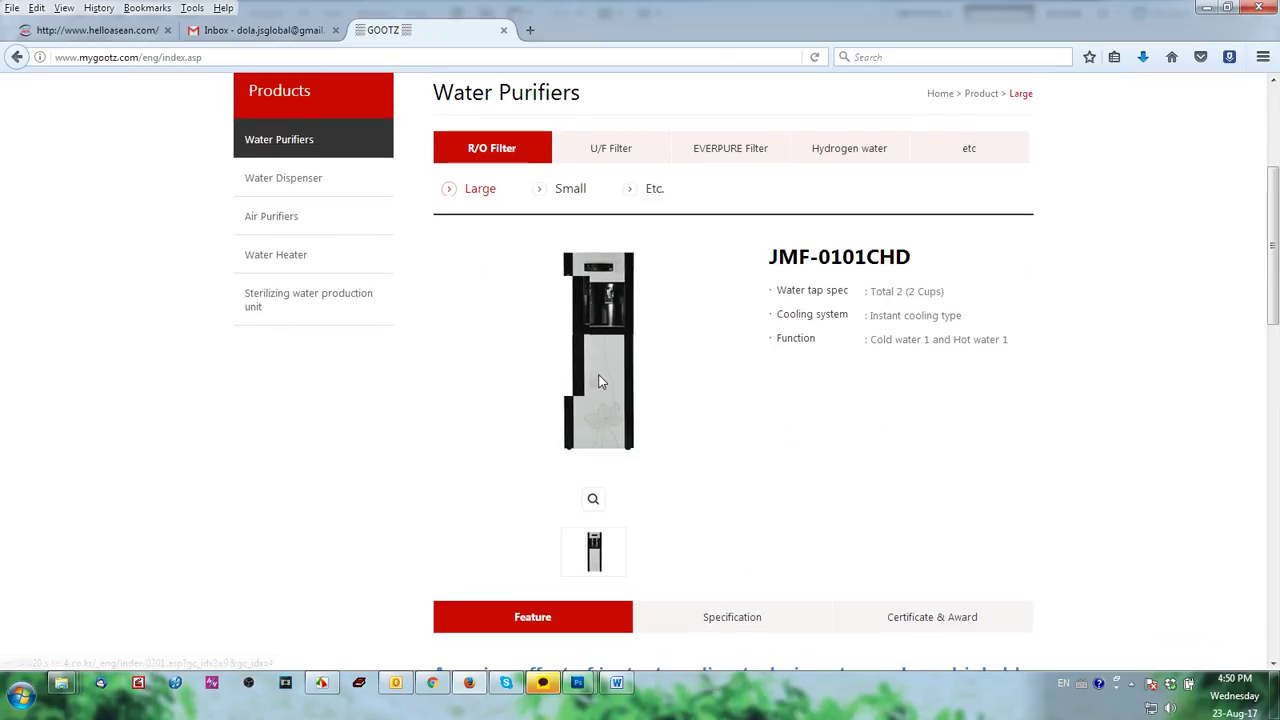
pyautogui.rightClick(600, 373)
pyautogui.rightClick(605, 357)
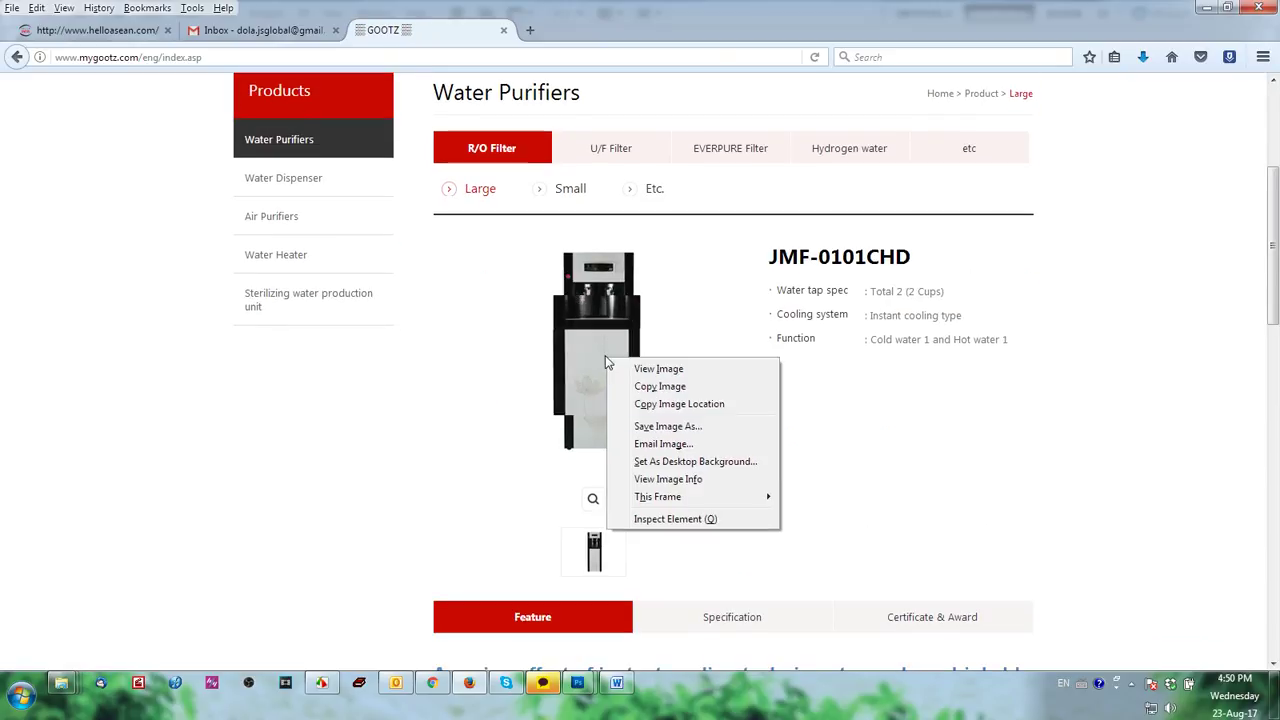
pyautogui.click(601, 561)
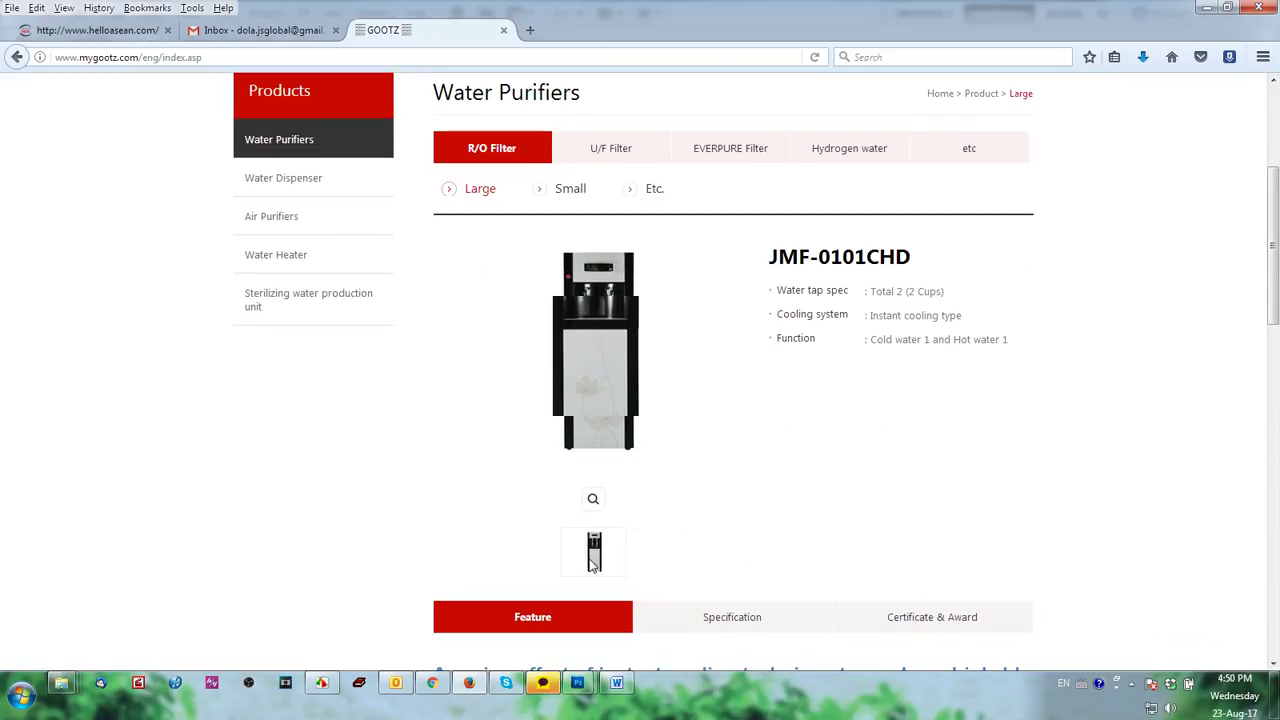
pyautogui.scroll(-6, 645, 505)
pyautogui.scroll(-8, 698, 508)
pyautogui.scroll(12, 737, 494)
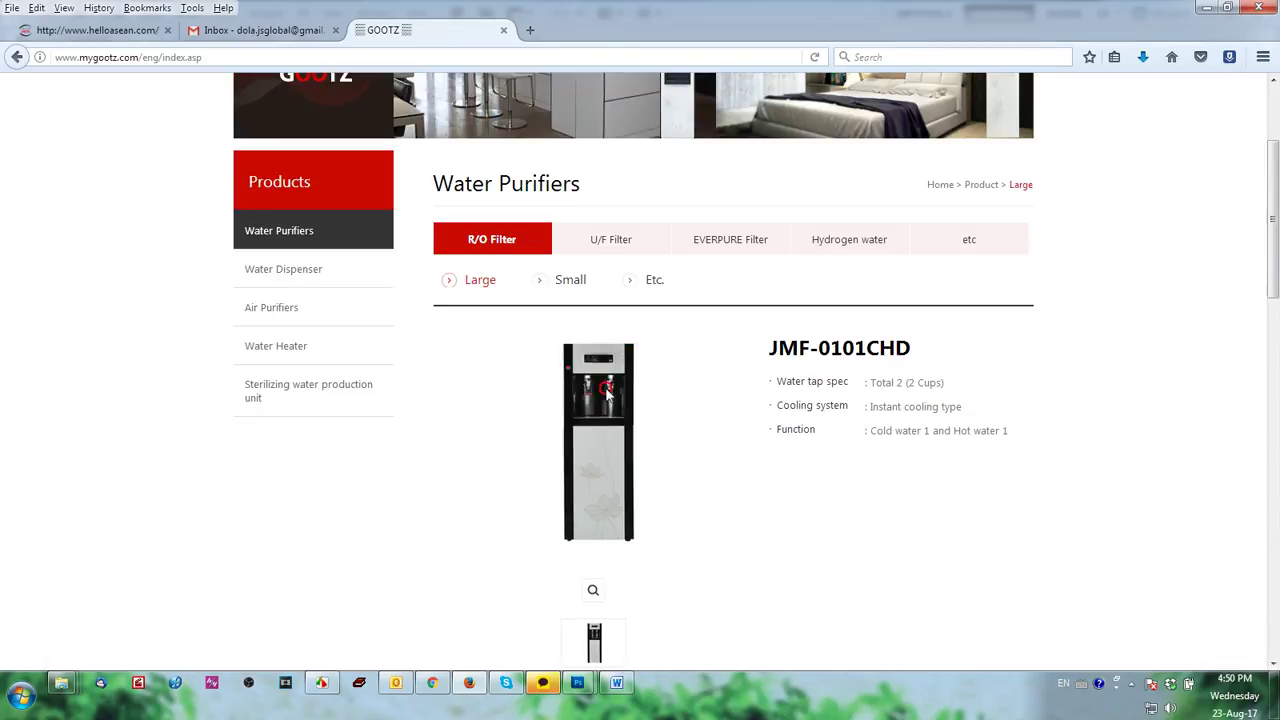
pyautogui.rightClick(607, 390)
# Step: Copy the JMF-0101CHD image and paste it into the card, scaled up, as a new layer
pyautogui.click(652, 420)
pyautogui.moveTo(600, 685)
pyautogui.click(637, 600)
pyautogui.hotkey('ctrl', 'v')
pyautogui.moveTo(635, 455); pyautogui.dragTo(707, 502)
pyautogui.press('Return')
pyautogui.scroll(2, 587, 377)
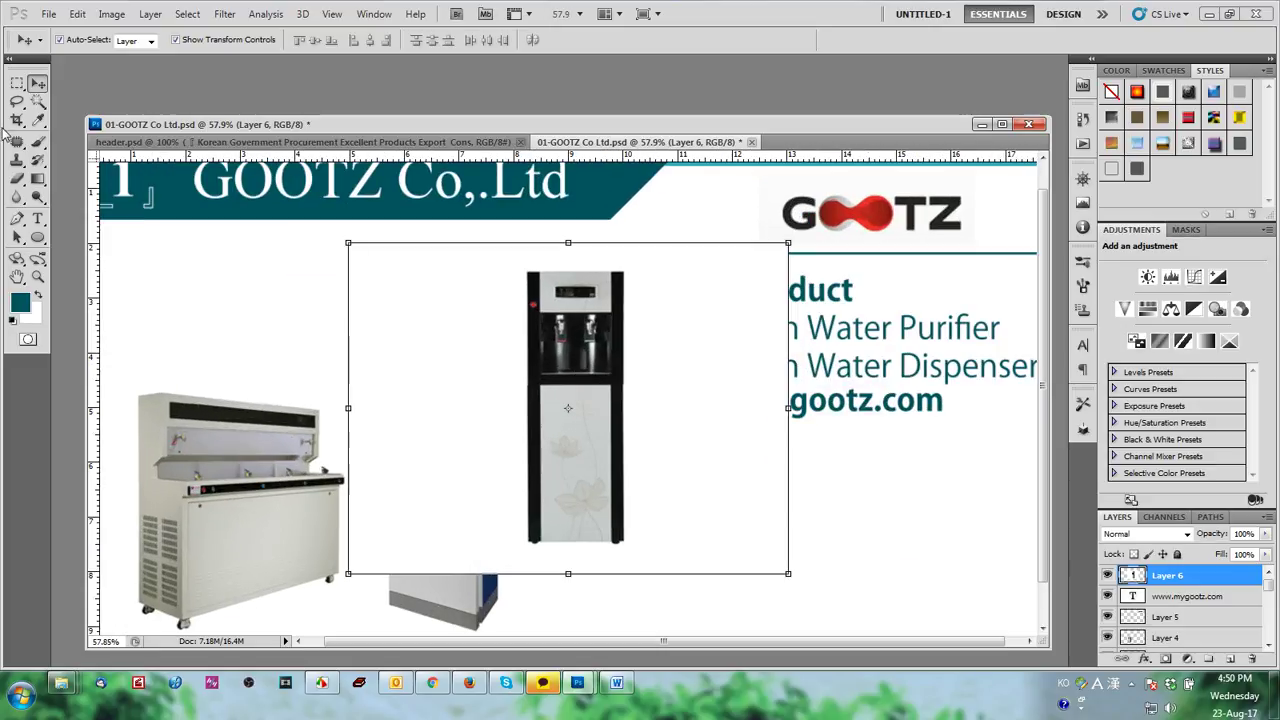
# Step: Isolate the tall dispenser onto Layer 7, delete Layer 6, and move it down slightly
pyautogui.click(18, 84)
pyautogui.moveTo(519, 282); pyautogui.dragTo(542, 267)
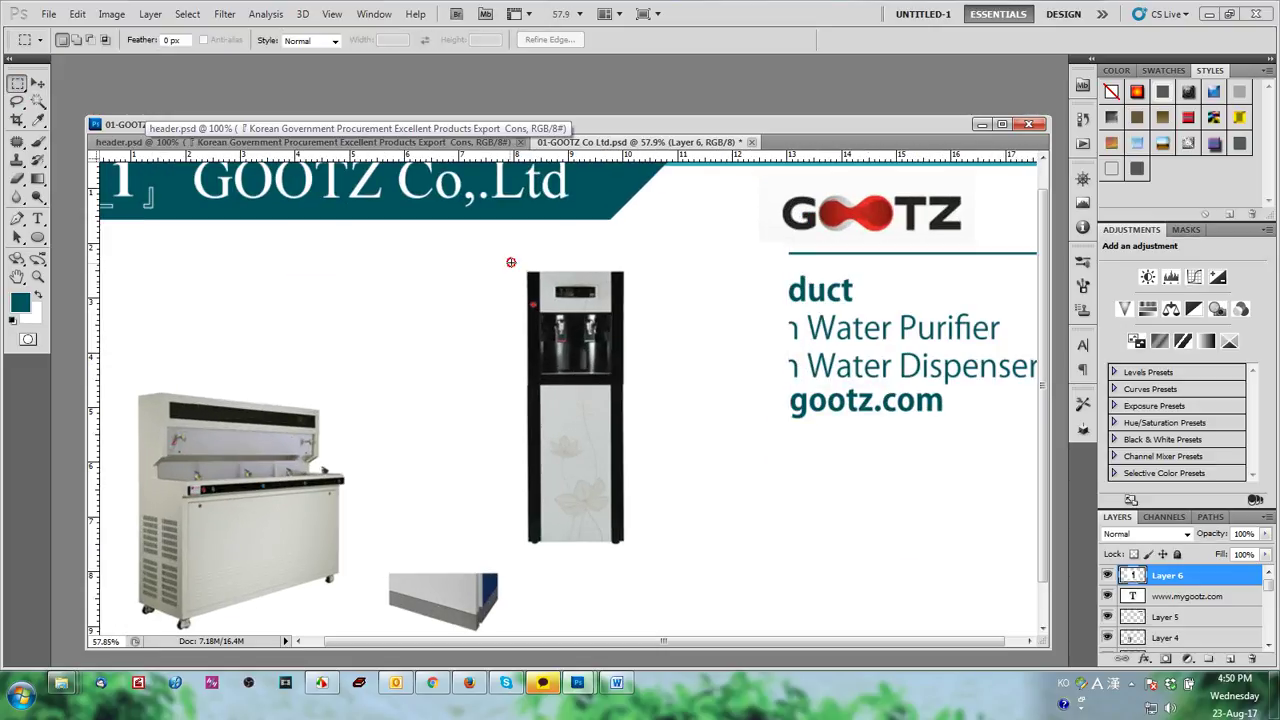
pyautogui.hotkey('ctrl', 'j')
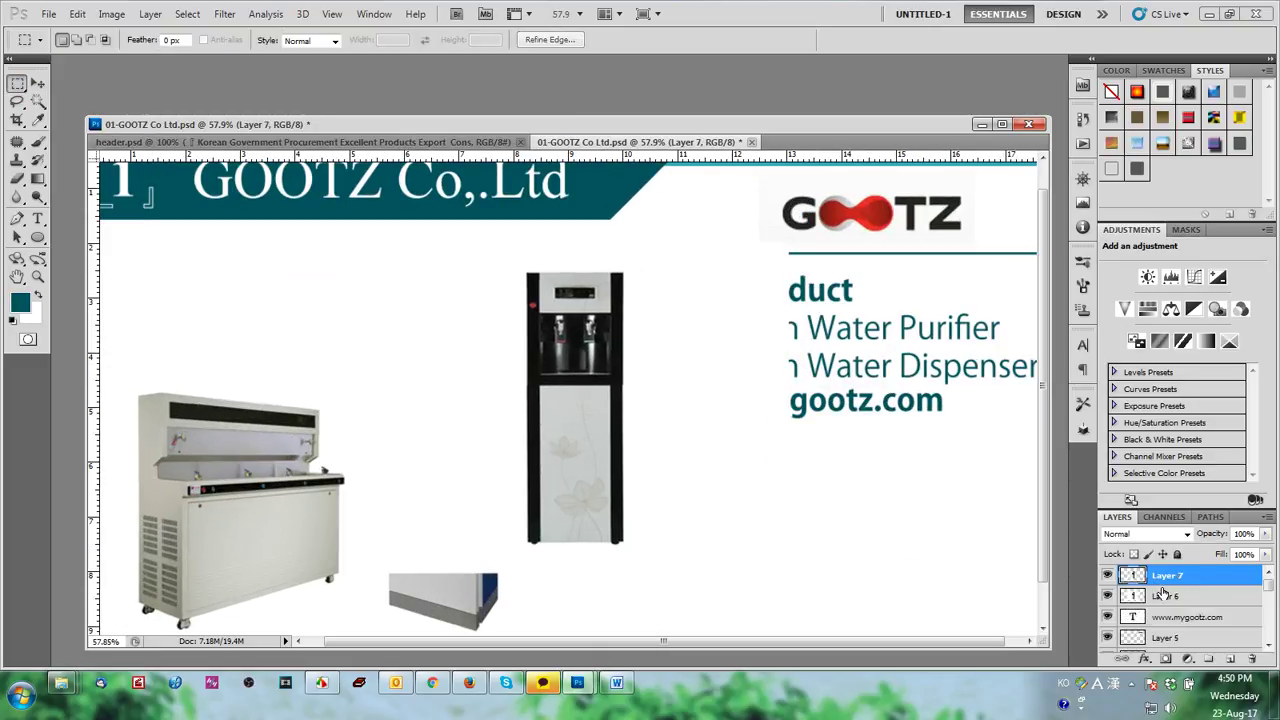
pyautogui.hotkey('alt', '[')
pyautogui.press('Delete')
pyautogui.press('v')
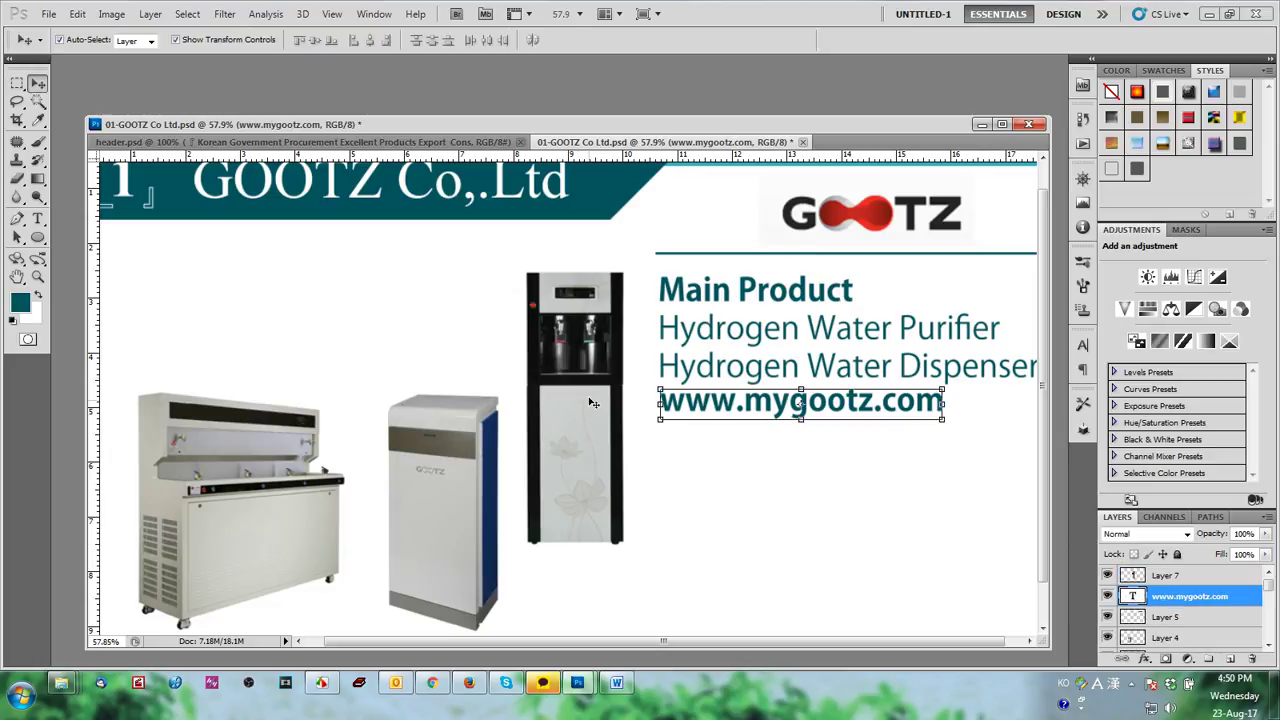
pyautogui.moveTo(592, 383); pyautogui.dragTo(612, 441)
# Step: Shrink the blue-trimmed unit at the right and set the left dispenser beside it at about 81%
pyautogui.scroll(-2, 612, 441)
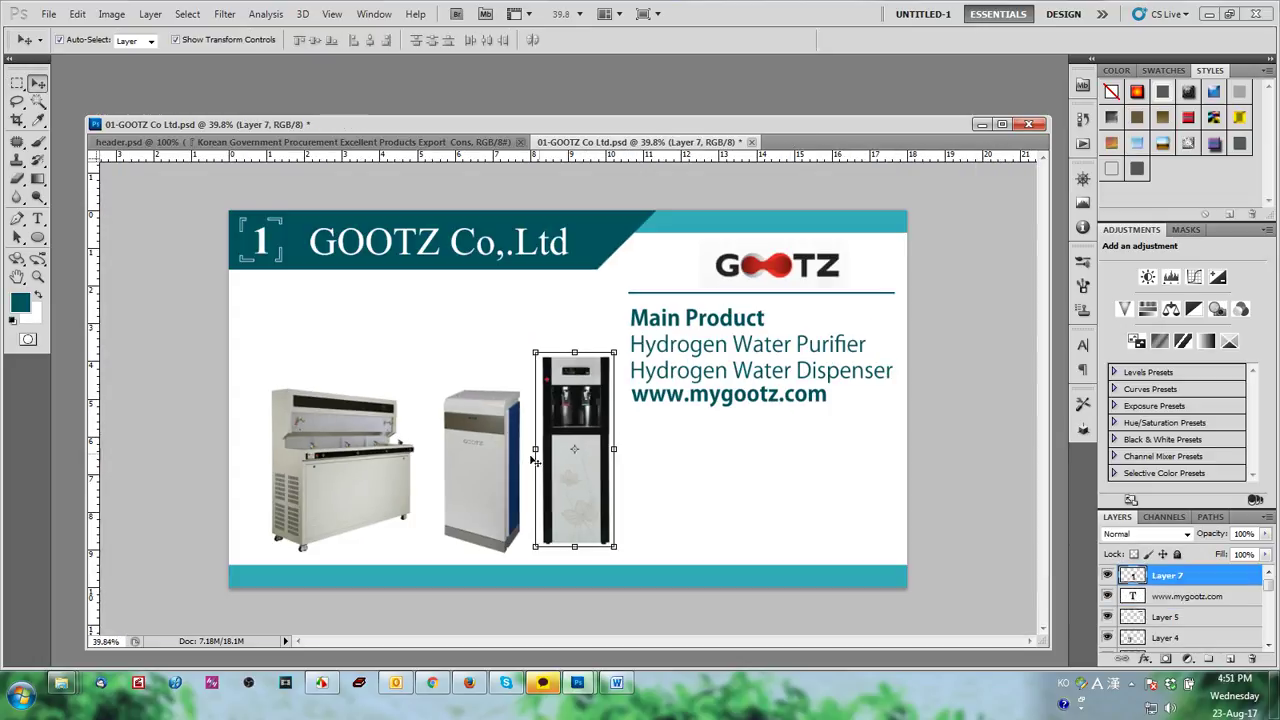
pyautogui.moveTo(503, 464); pyautogui.dragTo(873, 472)
pyautogui.moveTo(897, 407); pyautogui.dragTo(885, 416)
pyautogui.press('Return')
pyautogui.click(370, 452)
pyautogui.moveTo(370, 452); pyautogui.dragTo(750, 462)
pyautogui.hotkey('ctrl', 't')
pyautogui.moveTo(796, 564); pyautogui.dragTo(768, 533)
pyautogui.moveTo(731, 494); pyautogui.dragTo(736, 521)
pyautogui.press('Return')
pyautogui.moveTo(860, 515); pyautogui.dragTo(842, 509)
# Step: Move the tall dispenser to the card's left and enlarge it to about 130%
pyautogui.moveTo(578, 462); pyautogui.dragTo(286, 466)
pyautogui.hotkey('ctrl', 't')
pyautogui.moveTo(332, 361); pyautogui.dragTo(376, 313)
pyautogui.press('Return')
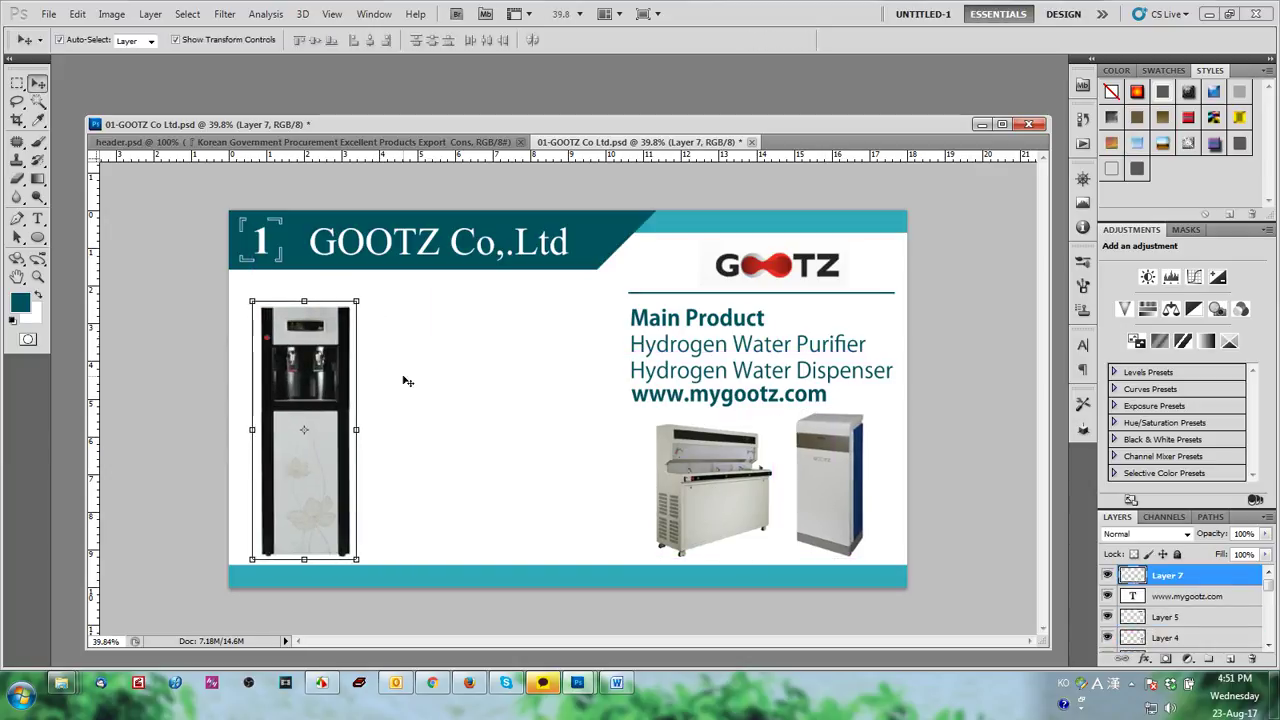
pyautogui.moveTo(337, 401); pyautogui.dragTo(335, 394)
pyautogui.click(443, 467)
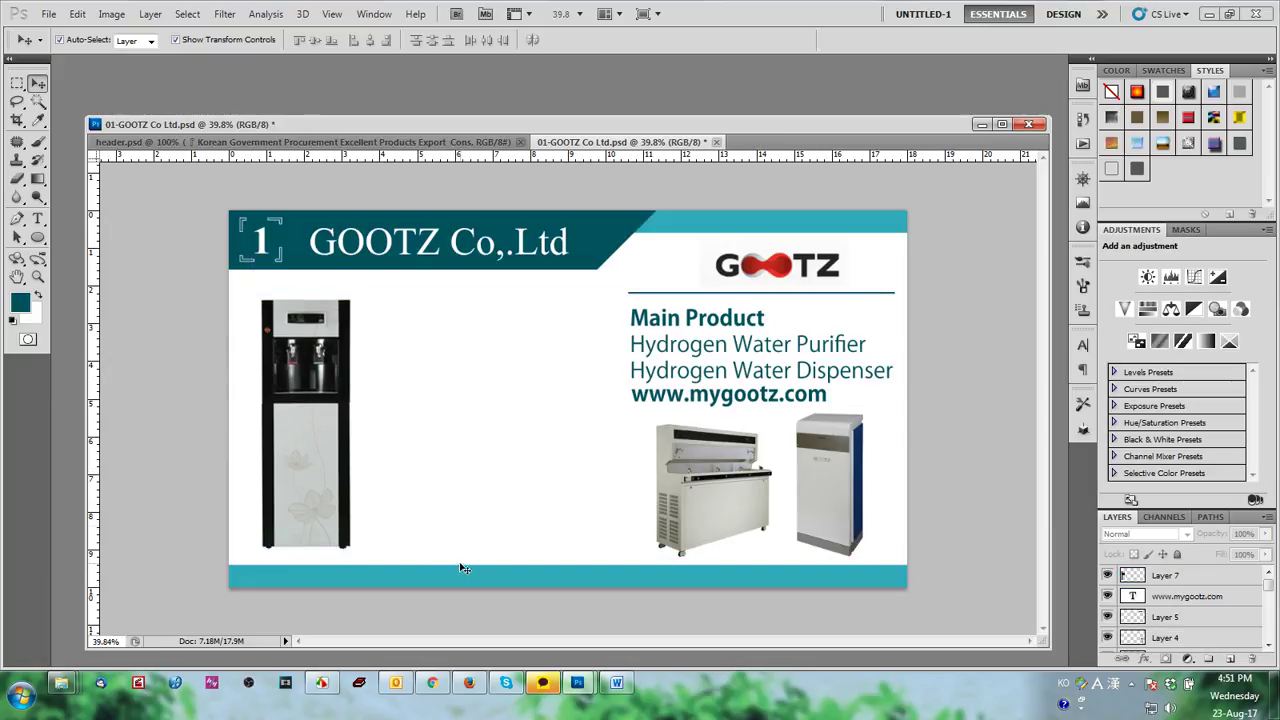
# Step: Open the GOOTZ Air Purifiers listing and the JMA-CZZ01 air purifier detail page
pyautogui.click(431, 682)
pyautogui.click(469, 683)
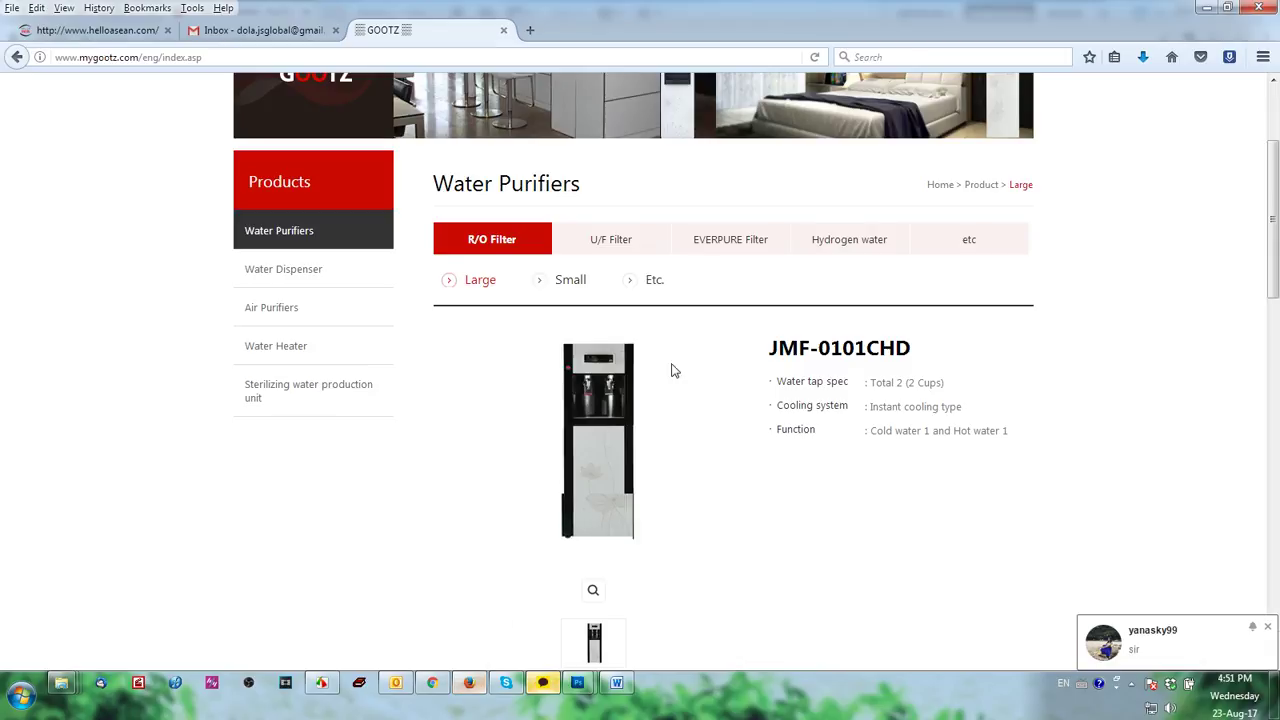
pyautogui.scroll(3, 600, 380)
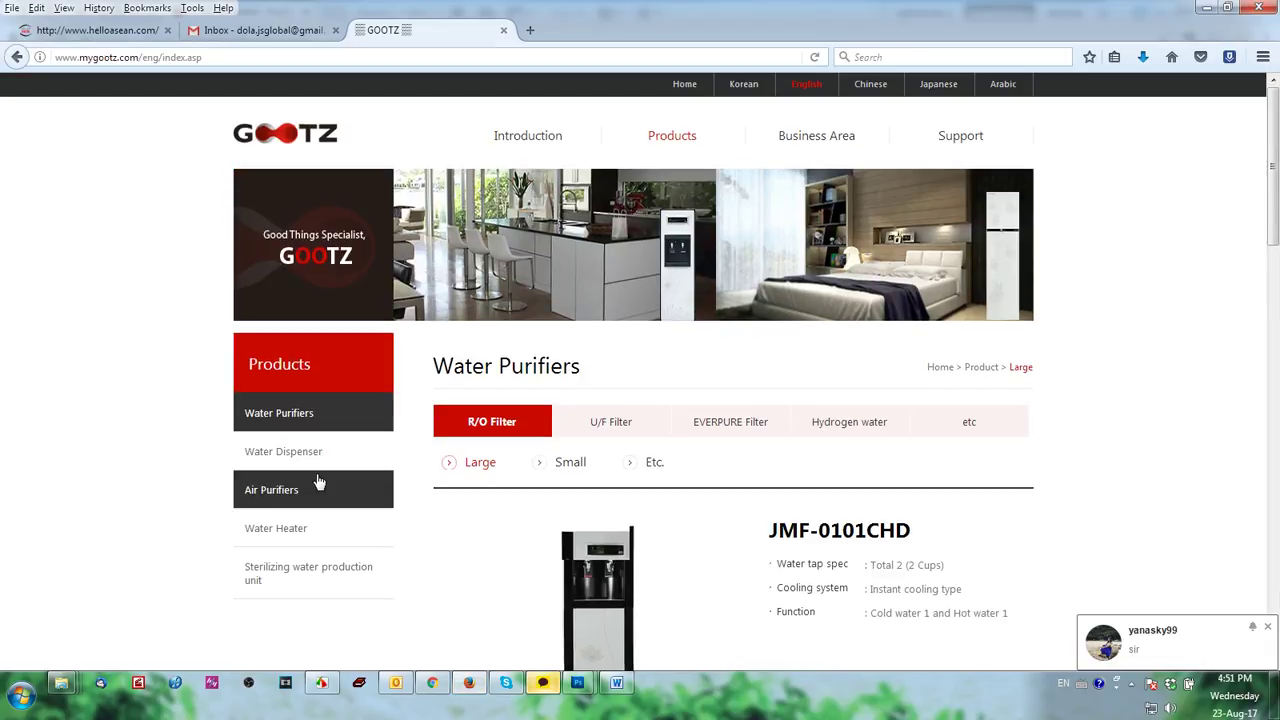
pyautogui.click(285, 494)
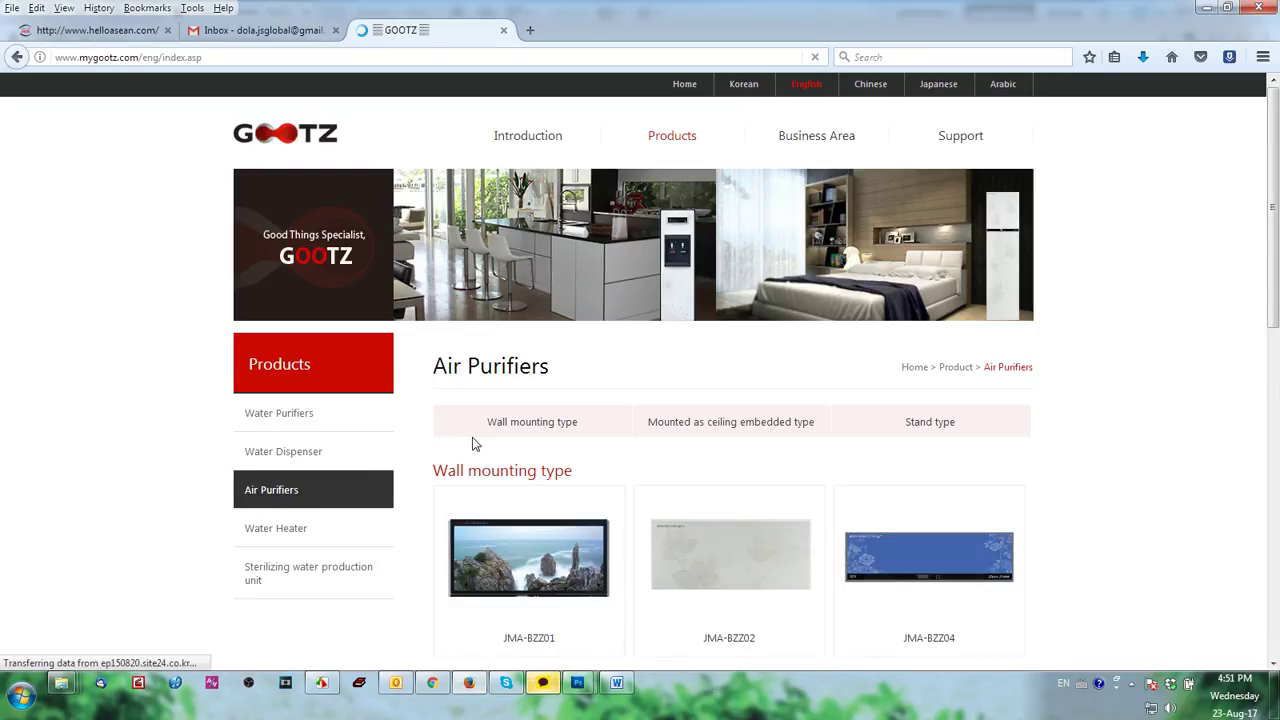
pyautogui.scroll(-2, 475, 444)
pyautogui.scroll(-1, 475, 444)
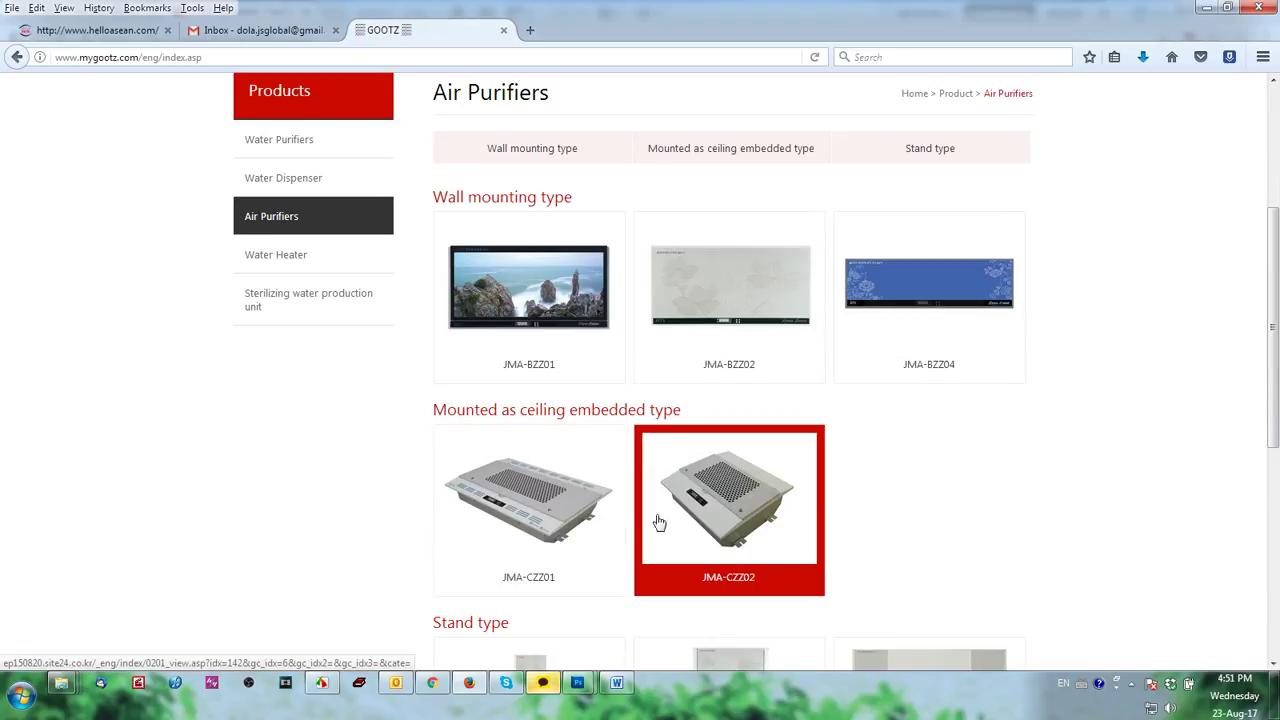
pyautogui.scroll(-2, 558, 520)
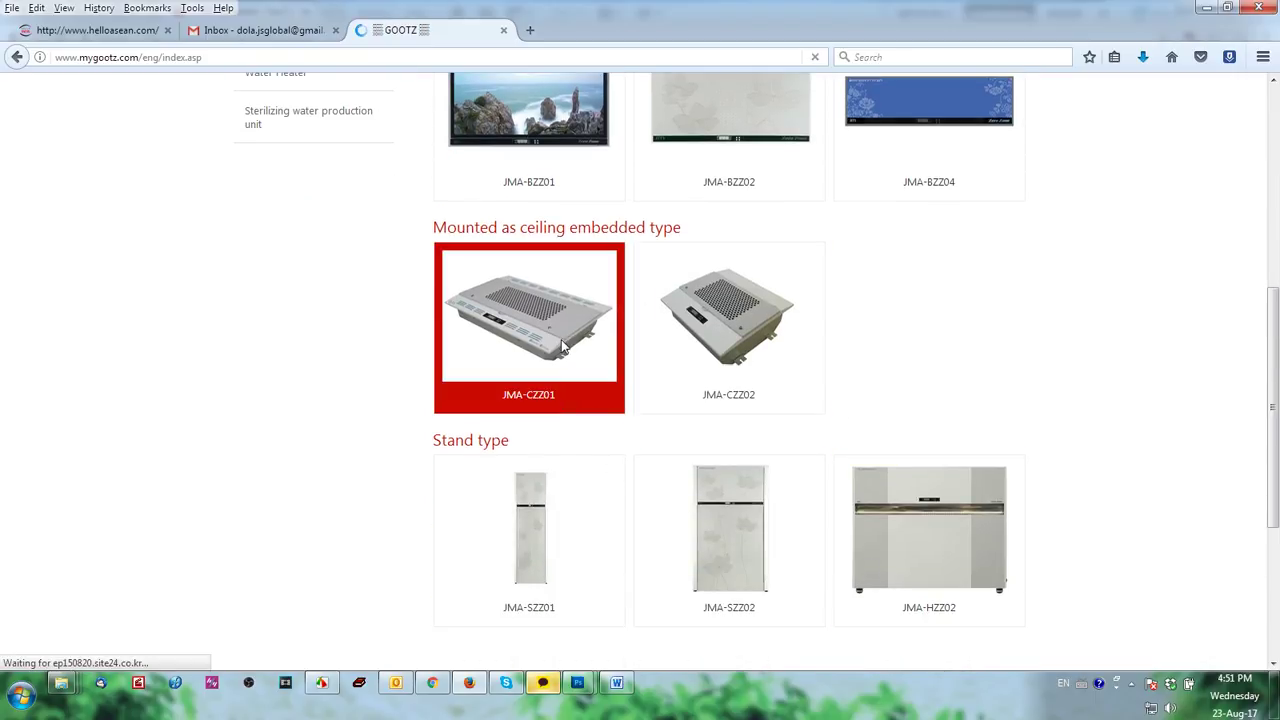
pyautogui.click(561, 346)
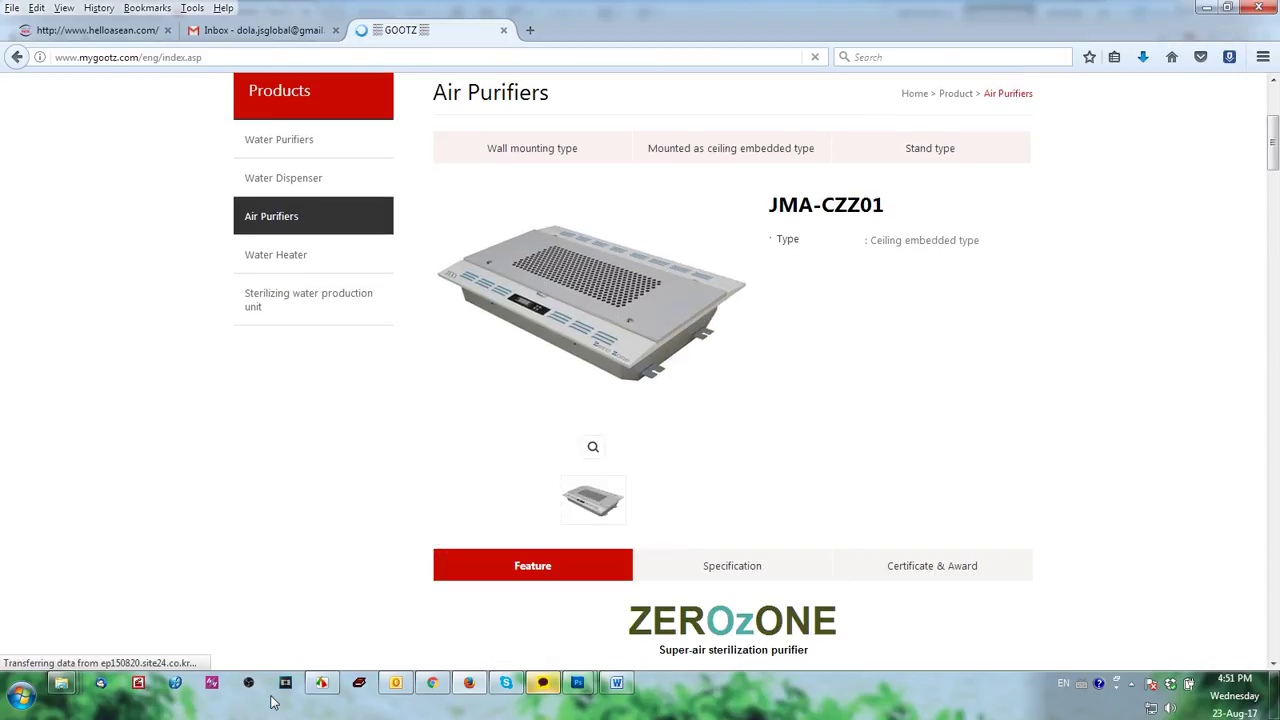
# Step: Close the screen capture editor and copy the JMA-CZZ01 purifier picture
pyautogui.click(322, 682)
pyautogui.click(638, 70)
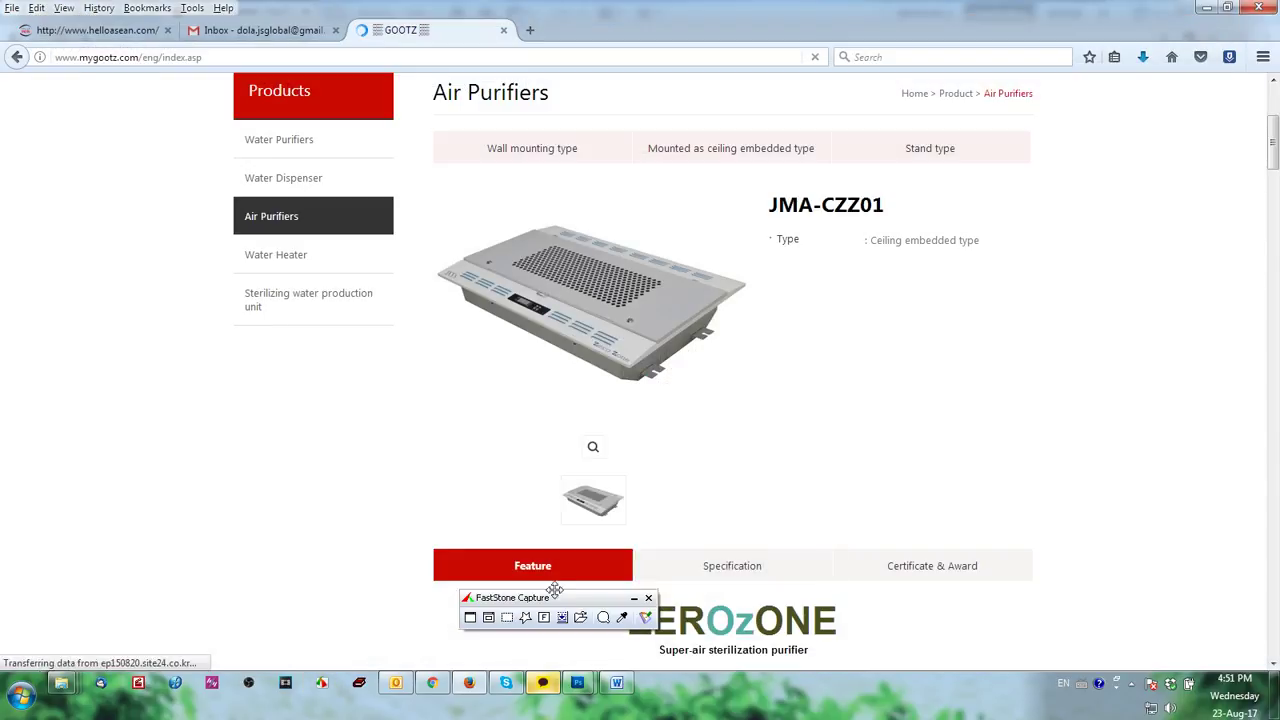
pyautogui.click(507, 617)
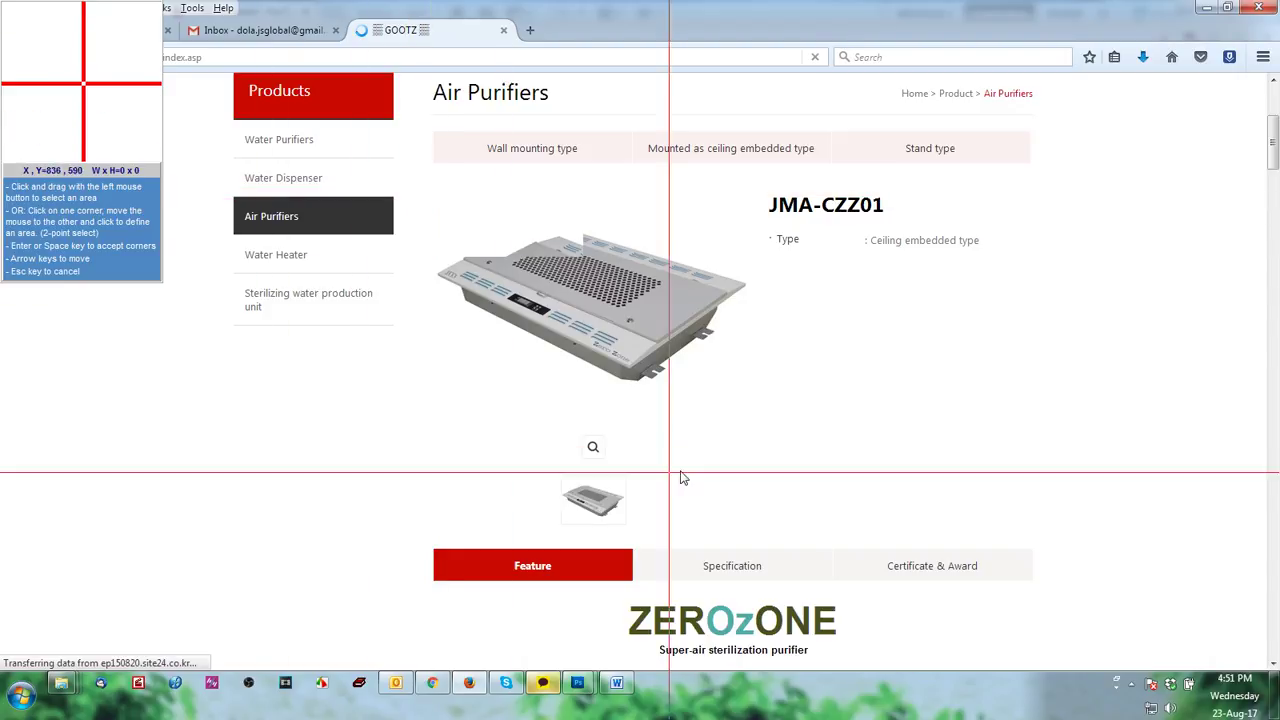
pyautogui.moveTo(432, 191); pyautogui.dragTo(691, 465)
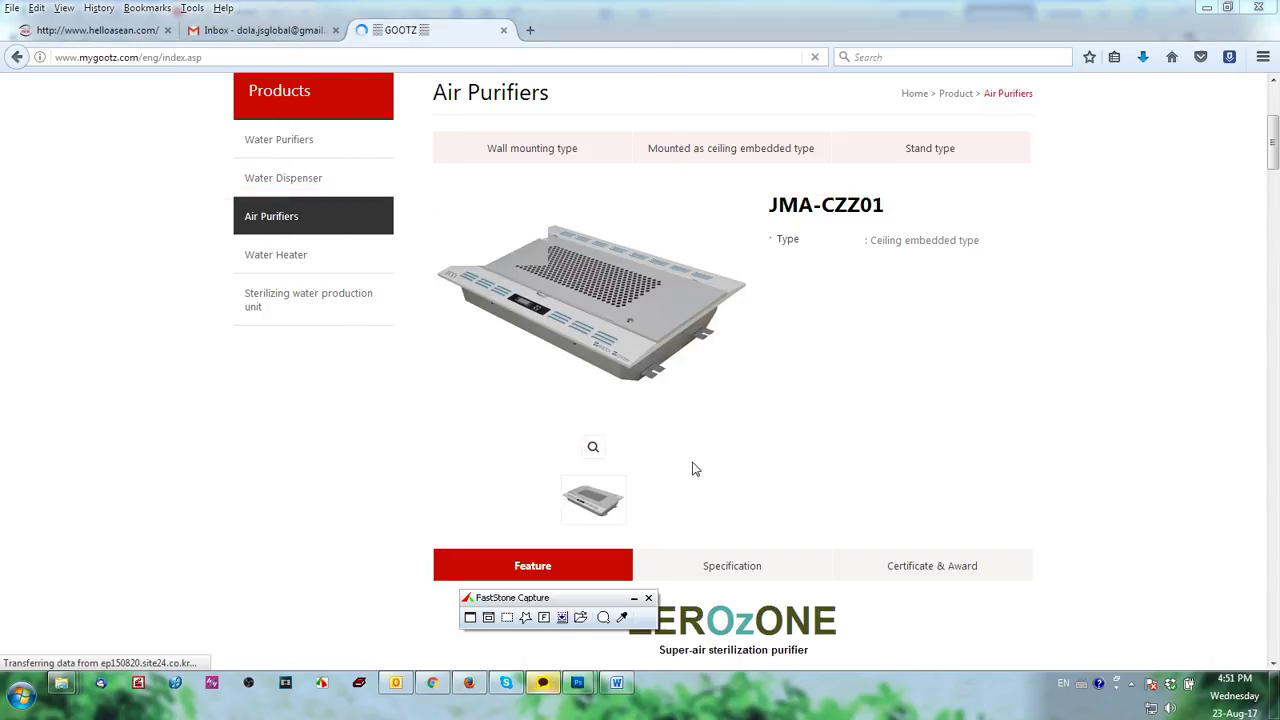
pyautogui.rightClick(631, 320)
pyautogui.click(684, 348)
# Step: Paste the air purifier photo into the card beside the dispenser
pyautogui.moveTo(577, 682)
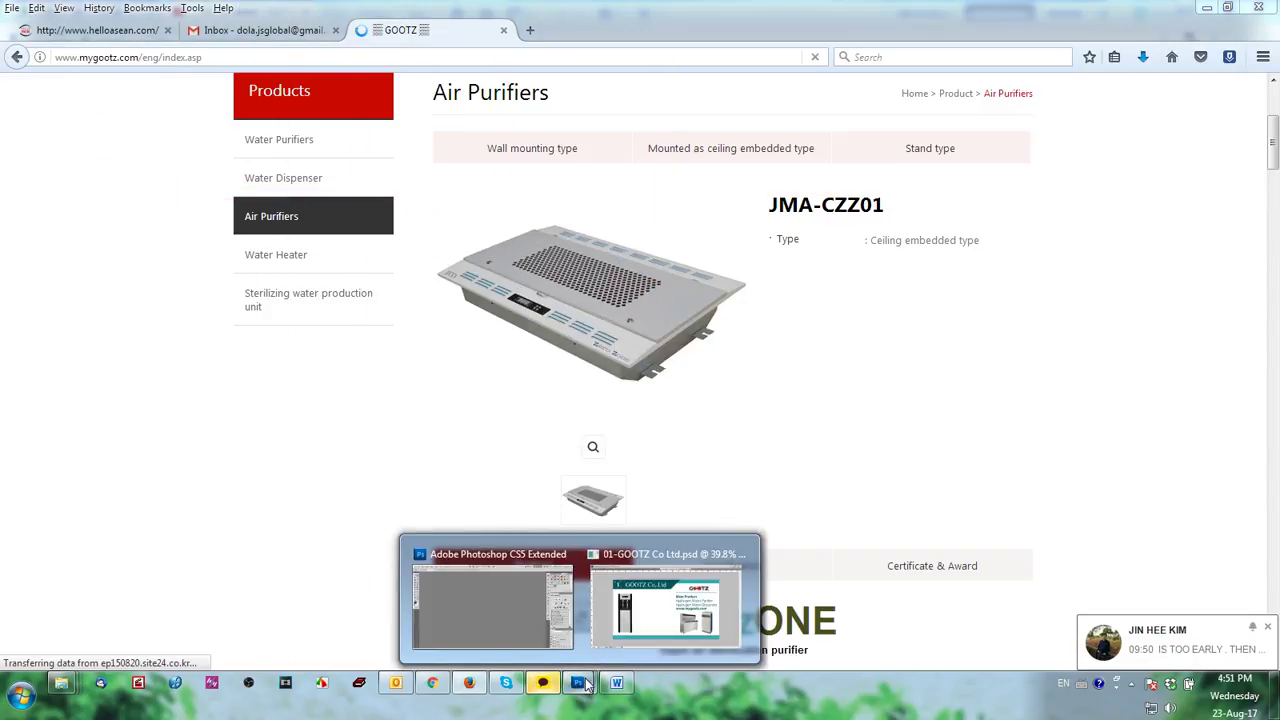
pyautogui.click(647, 620)
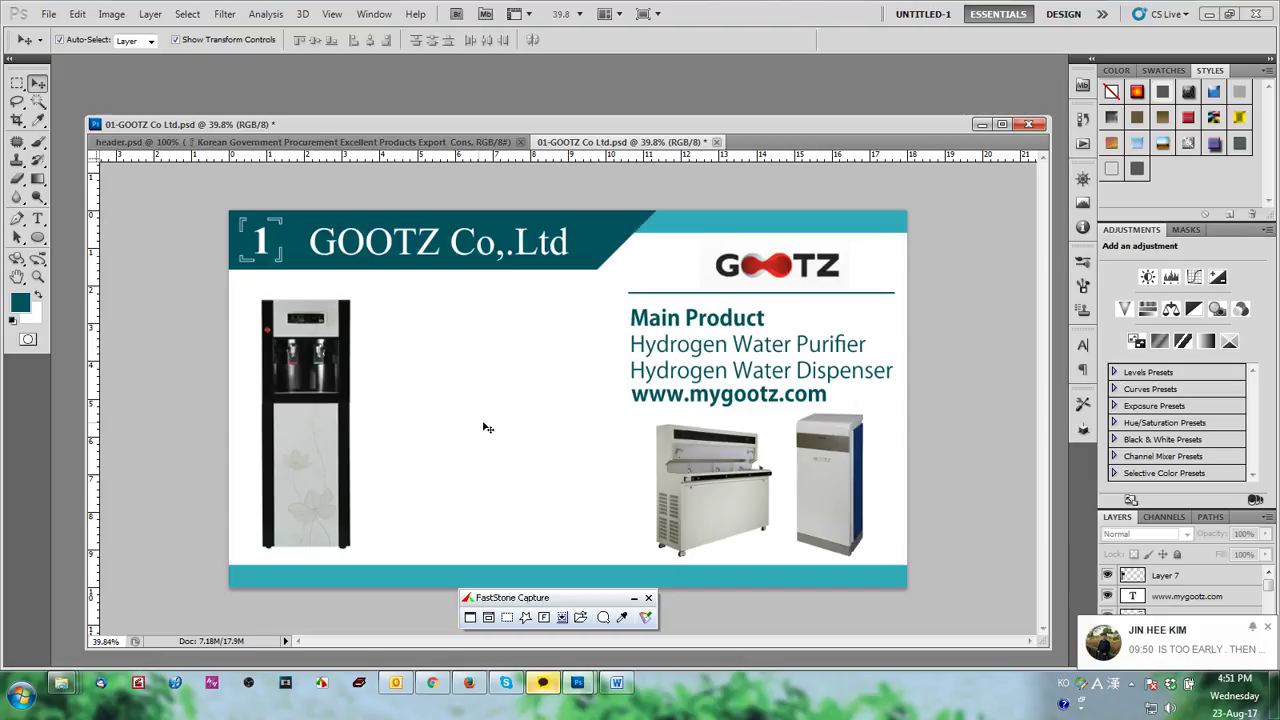
pyautogui.hotkey('ctrl', 'v')
pyautogui.moveTo(570, 400); pyautogui.dragTo(468, 336)
# Step: Select the Air Purifiers heading text on the GOOTZ site
pyautogui.click(434, 684)
pyautogui.click(467, 685)
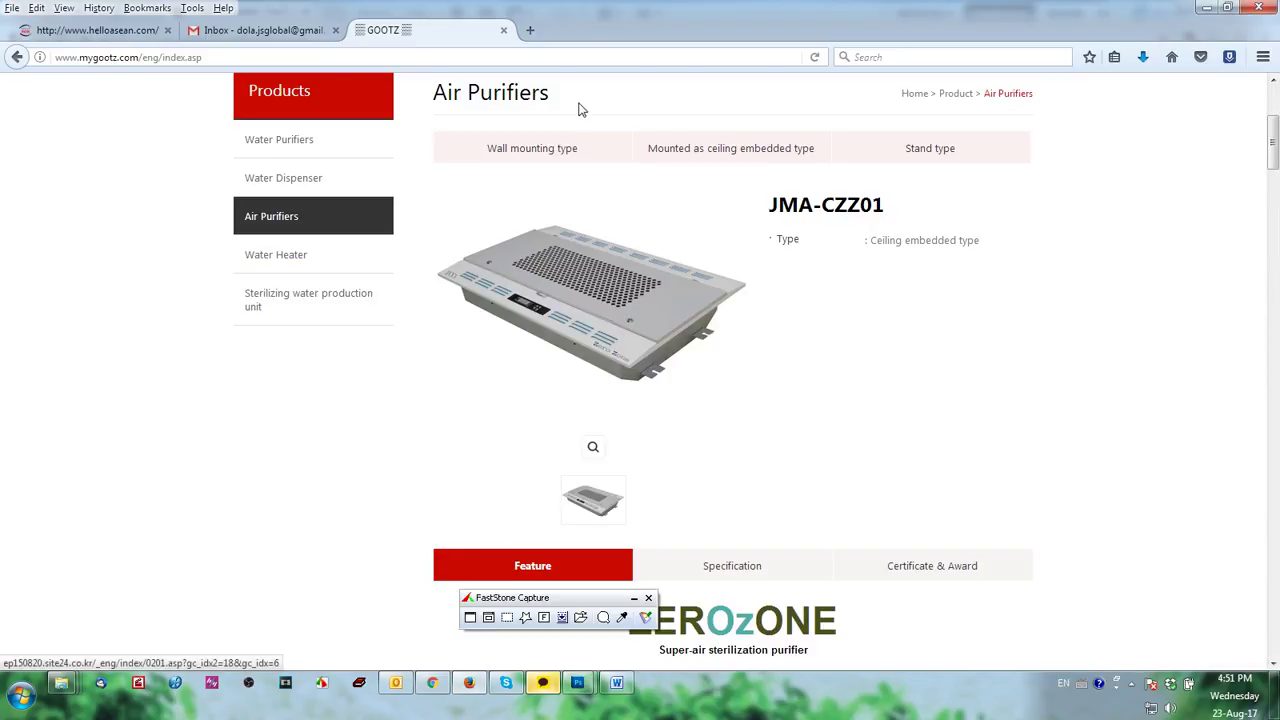
pyautogui.moveTo(553, 94); pyautogui.dragTo(437, 91)
pyautogui.moveTo(577, 682)
pyautogui.click(645, 634)
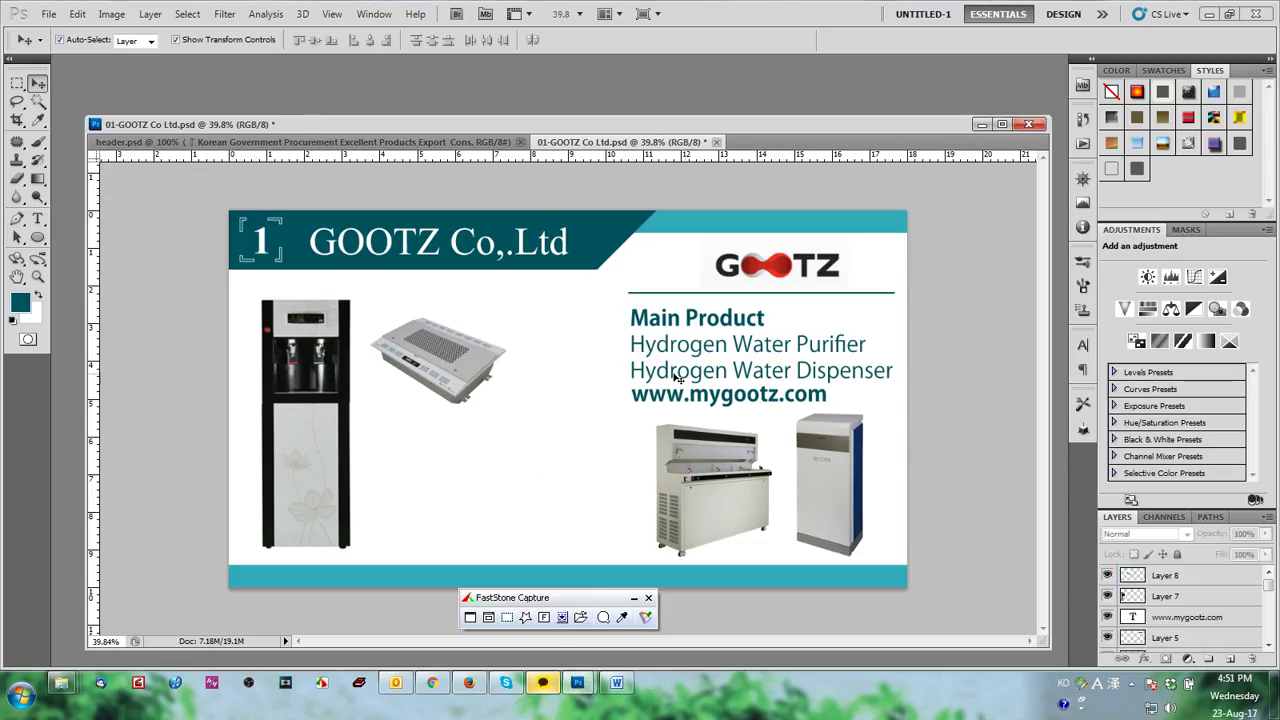
# Step: Duplicate the product text, retype it as 'Air Purifiers', and place it under the purifier photo
pyautogui.moveTo(692, 368); pyautogui.dragTo(510, 470)
pyautogui.doubleClick(549, 474)
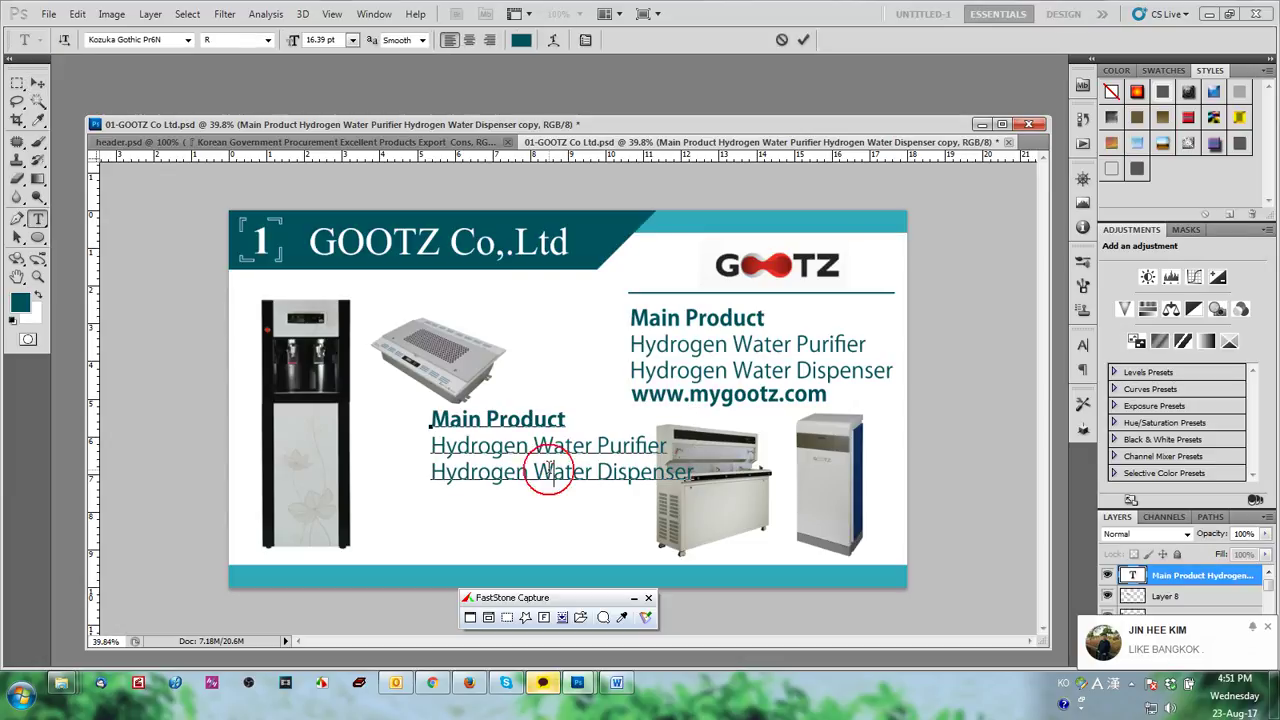
pyautogui.hotkey('ctrl', 'a')
pyautogui.write('Air Purifiers')
pyautogui.hotkey('ctrl', 'Return')
pyautogui.press('v')
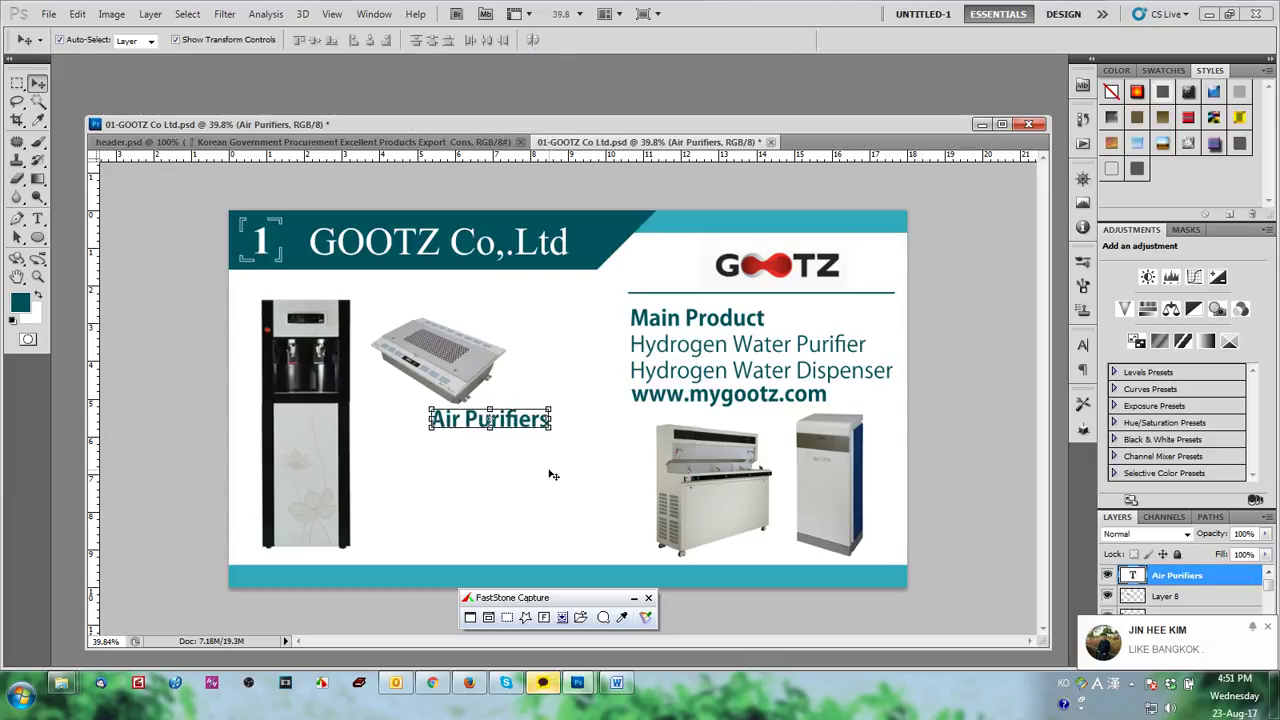
pyautogui.scroll(2, 547, 468)
pyautogui.moveTo(503, 422); pyautogui.dragTo(435, 422)
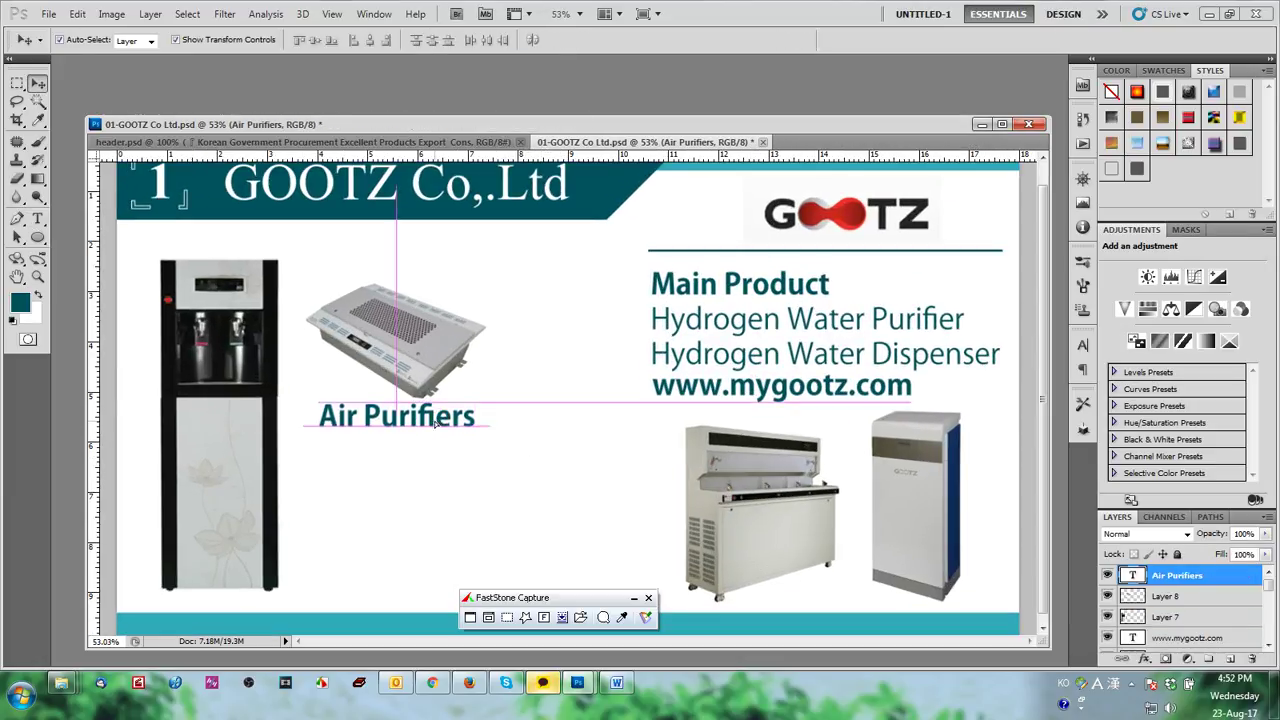
# Step: Open the GOOTZ Water Heater category and select its heading text
pyautogui.click(432, 683)
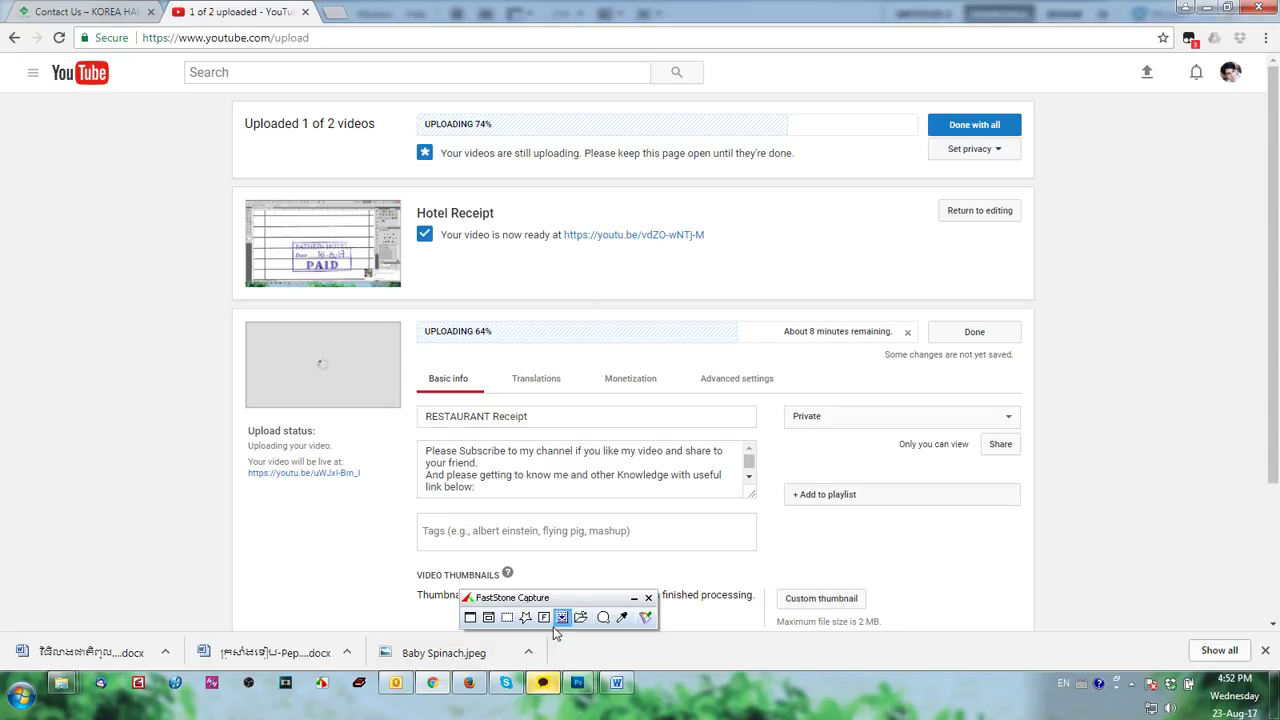
pyautogui.click(469, 683)
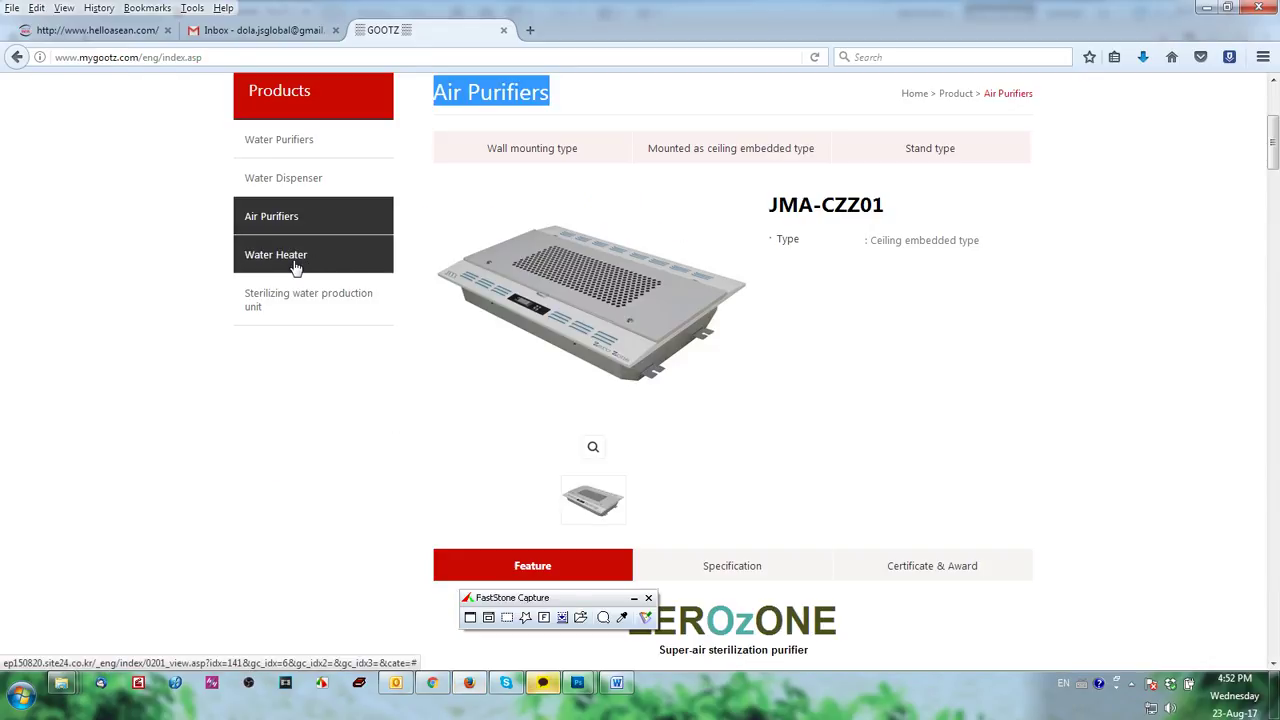
pyautogui.click(294, 265)
pyautogui.moveTo(594, 351); pyautogui.dragTo(569, 374)
pyautogui.moveTo(578, 682)
pyautogui.click(685, 635)
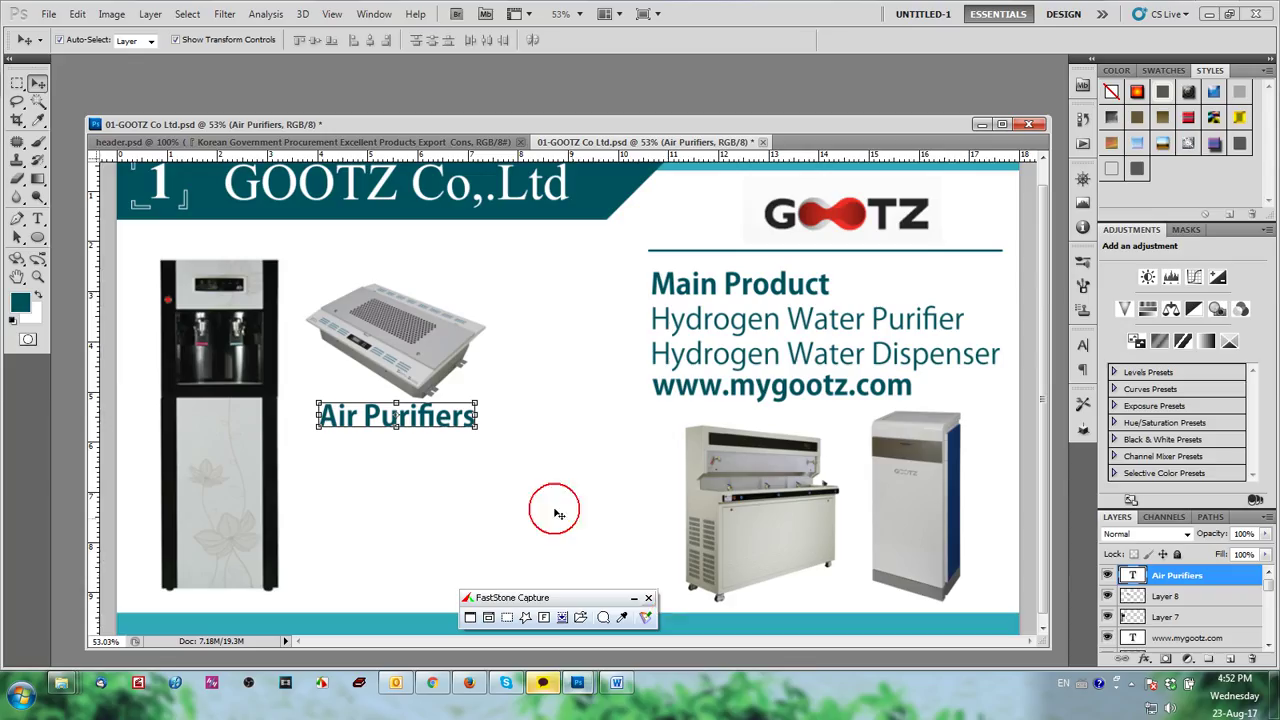
# Step: Raise the purifier photo and duplicate the label lower down as 'Water Heater'
pyautogui.moveTo(406, 320); pyautogui.dragTo(411, 294)
pyautogui.moveTo(438, 434); pyautogui.dragTo(431, 574)
pyautogui.press('t')
pyautogui.tripleClick(432, 576)
pyautogui.write('Water Heater')
pyautogui.hotkey('ctrl', 'Return')
# Step: From the GOOTZ Water Heater list, open the first model's page and copy its orange photo
pyautogui.press('v')
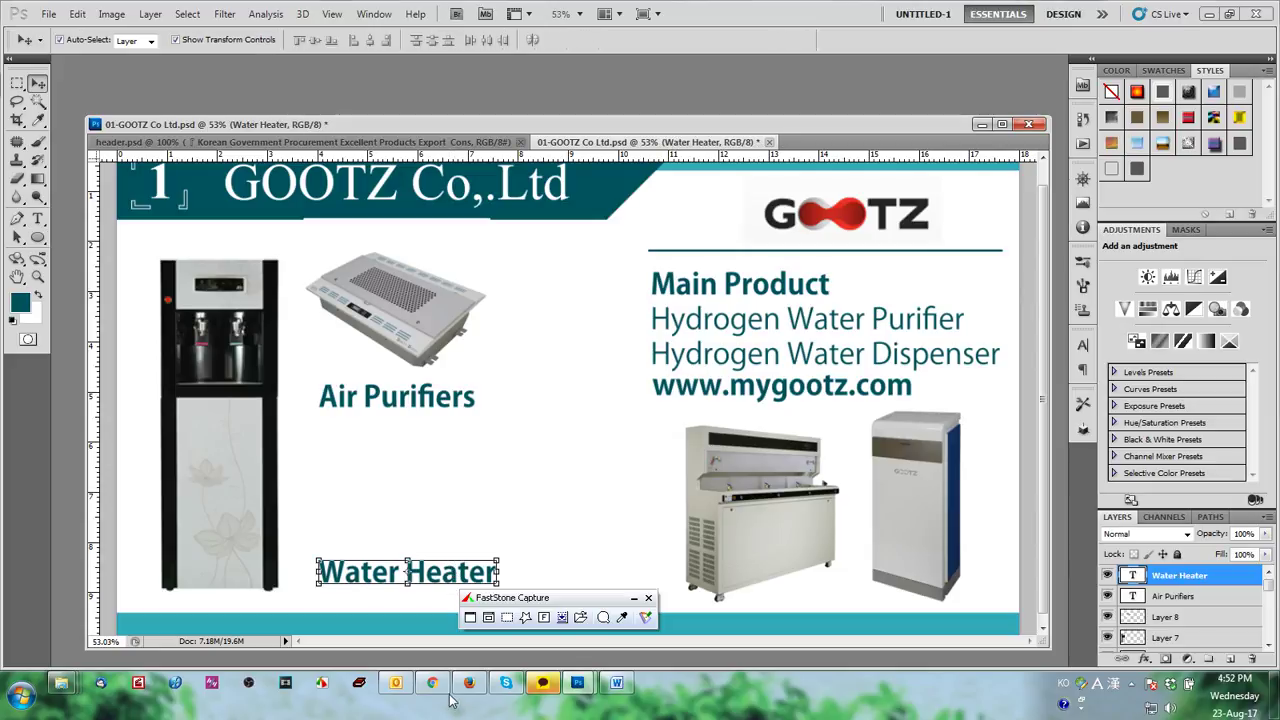
pyautogui.click(440, 688)
pyautogui.click(469, 684)
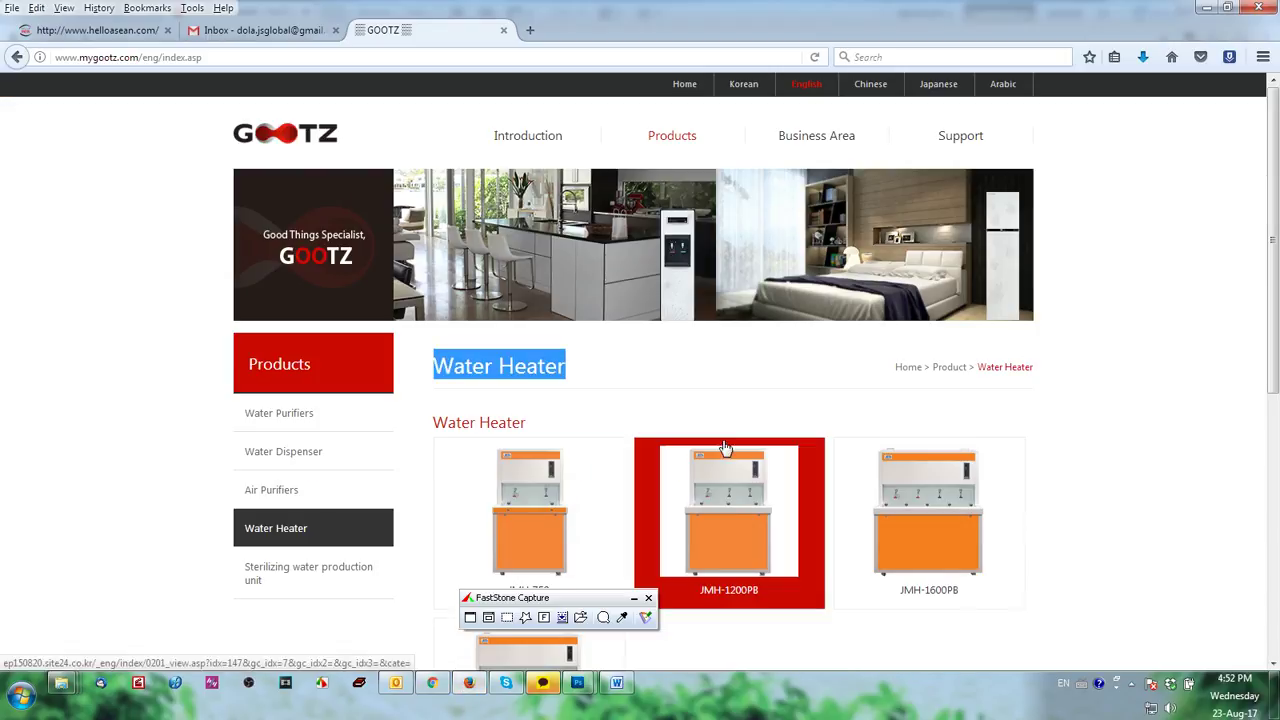
pyautogui.scroll(-3, 914, 508)
pyautogui.click(558, 200)
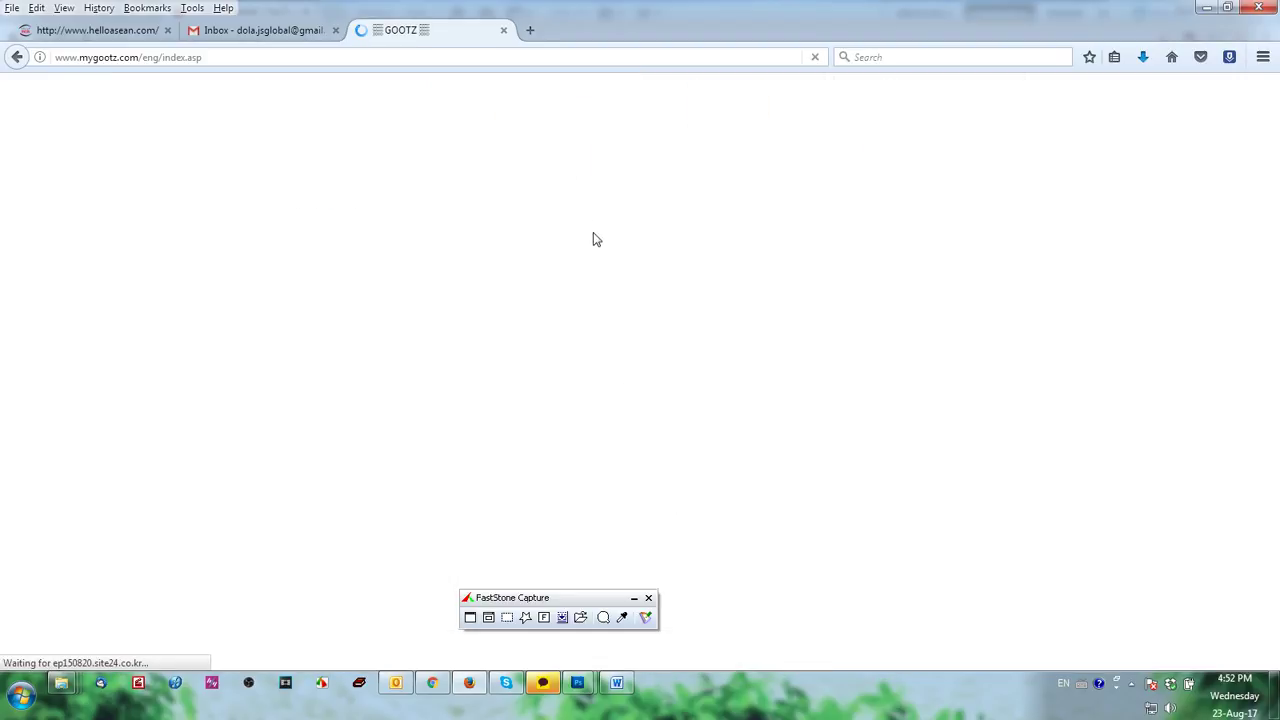
pyautogui.scroll(-5, 891, 610)
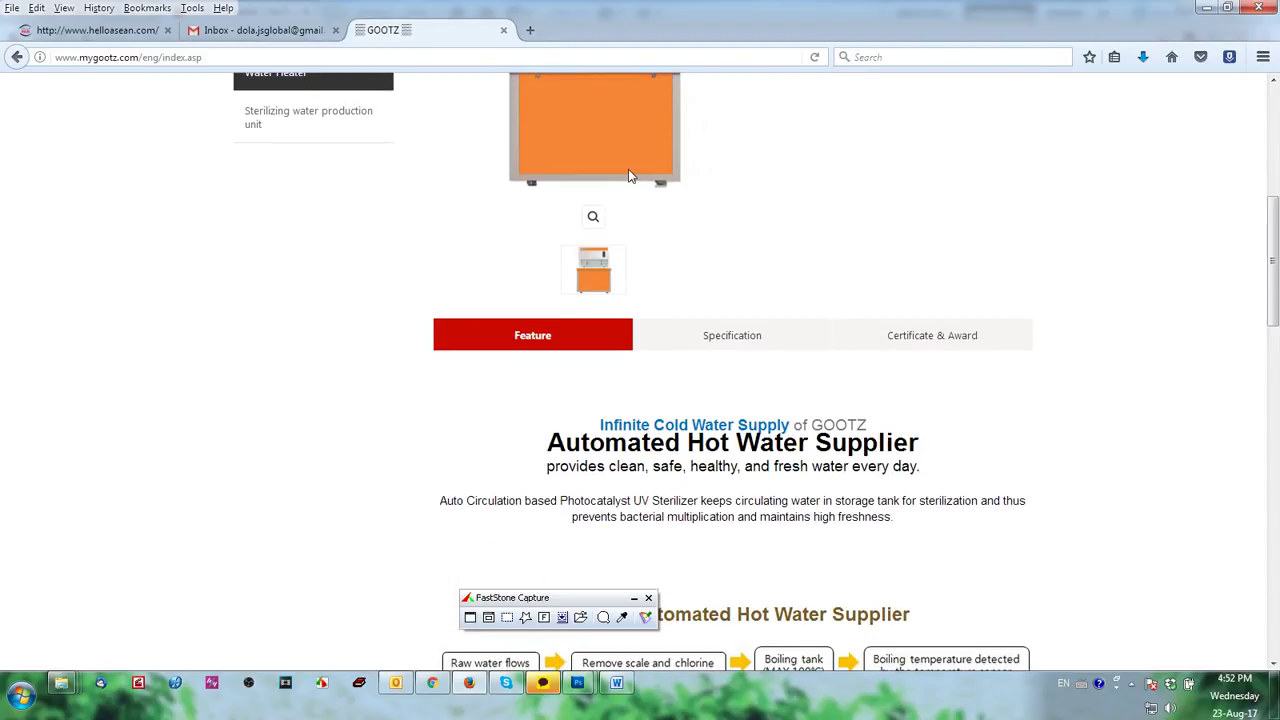
pyautogui.rightClick(623, 129)
pyautogui.click(678, 158)
# Step: Paste the orange water heater photo as Layer 9 and shrink it to about 77%
pyautogui.moveTo(577, 690)
pyautogui.click(520, 570)
pyautogui.hotkey('ctrl', 'v')
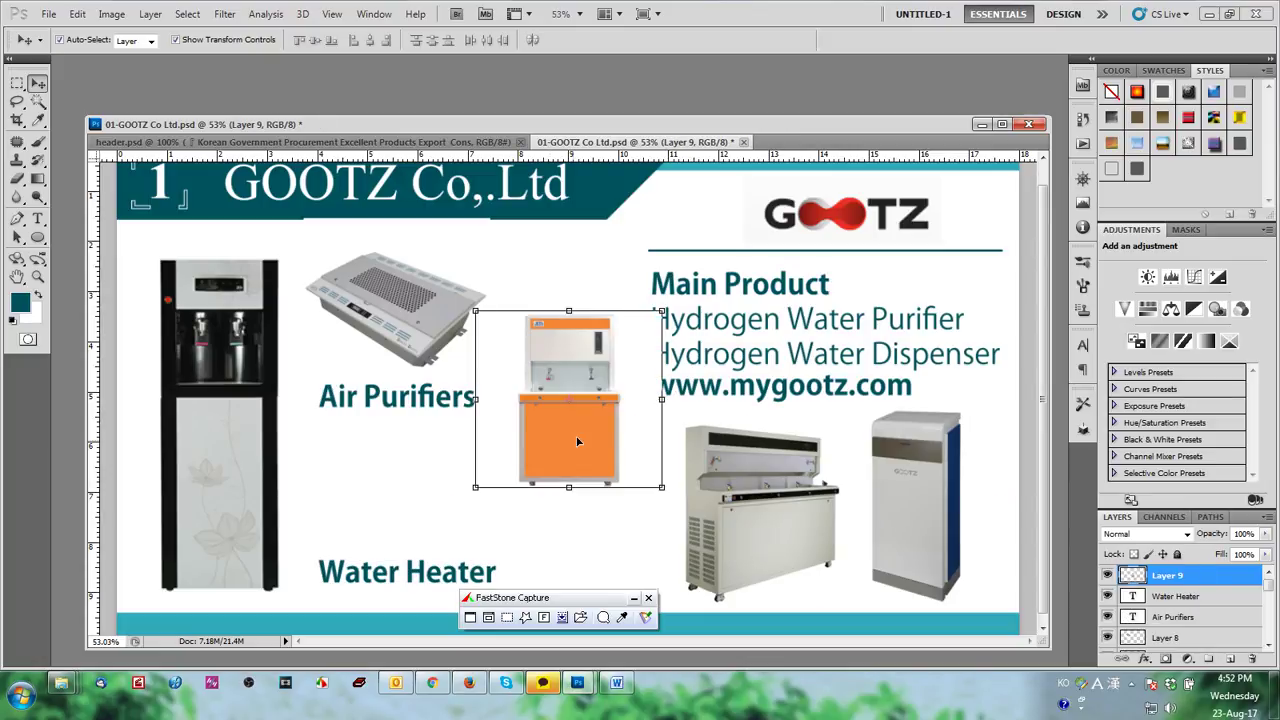
pyautogui.moveTo(595, 418); pyautogui.dragTo(443, 458)
pyautogui.moveTo(497, 370); pyautogui.dragTo(455, 412)
pyautogui.moveTo(424, 478); pyautogui.dragTo(438, 475)
pyautogui.press('Return')
pyautogui.scroll(-3, 543, 457)
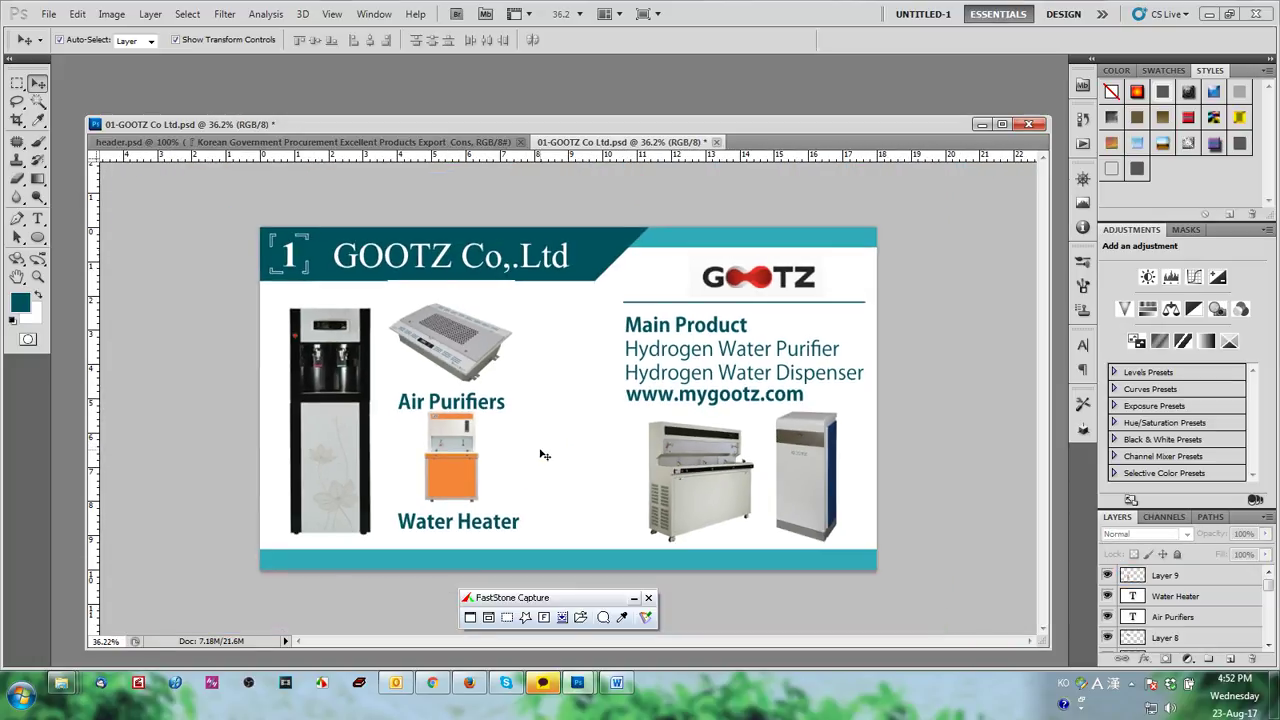
pyautogui.scroll(3, 521, 461)
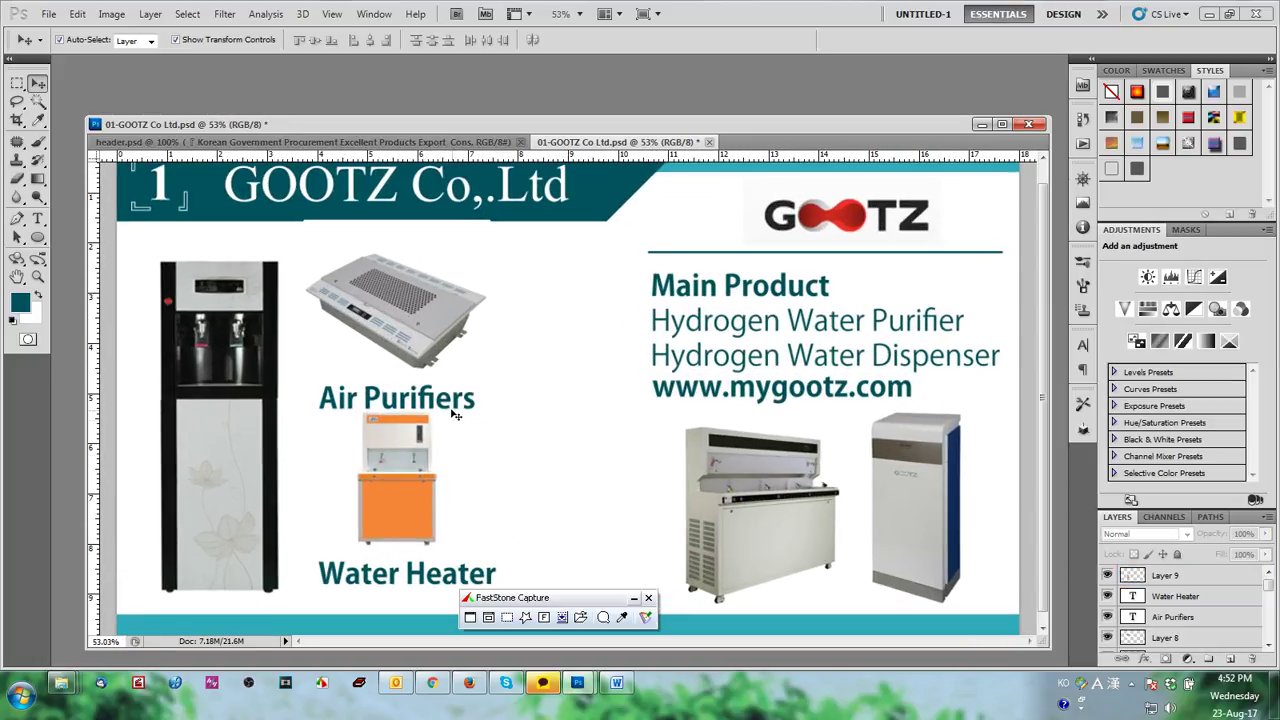
# Step: Align the Air Purifiers and Water Heater labels and center the heater photo over its label
pyautogui.moveTo(455, 412)
pyautogui.mouseDown()
pyautogui.moveTo(486, 392)
pyautogui.moveTo(471, 400)
pyautogui.mouseUp()
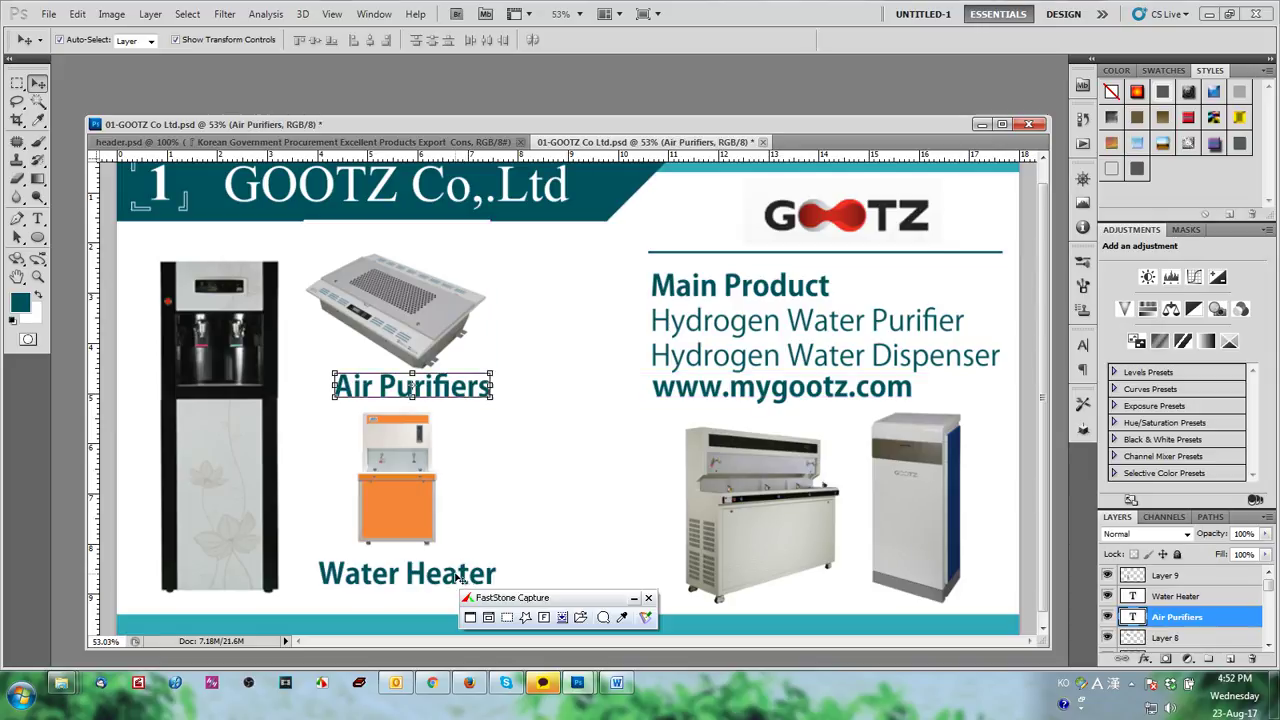
pyautogui.moveTo(458, 577); pyautogui.dragTo(476, 579)
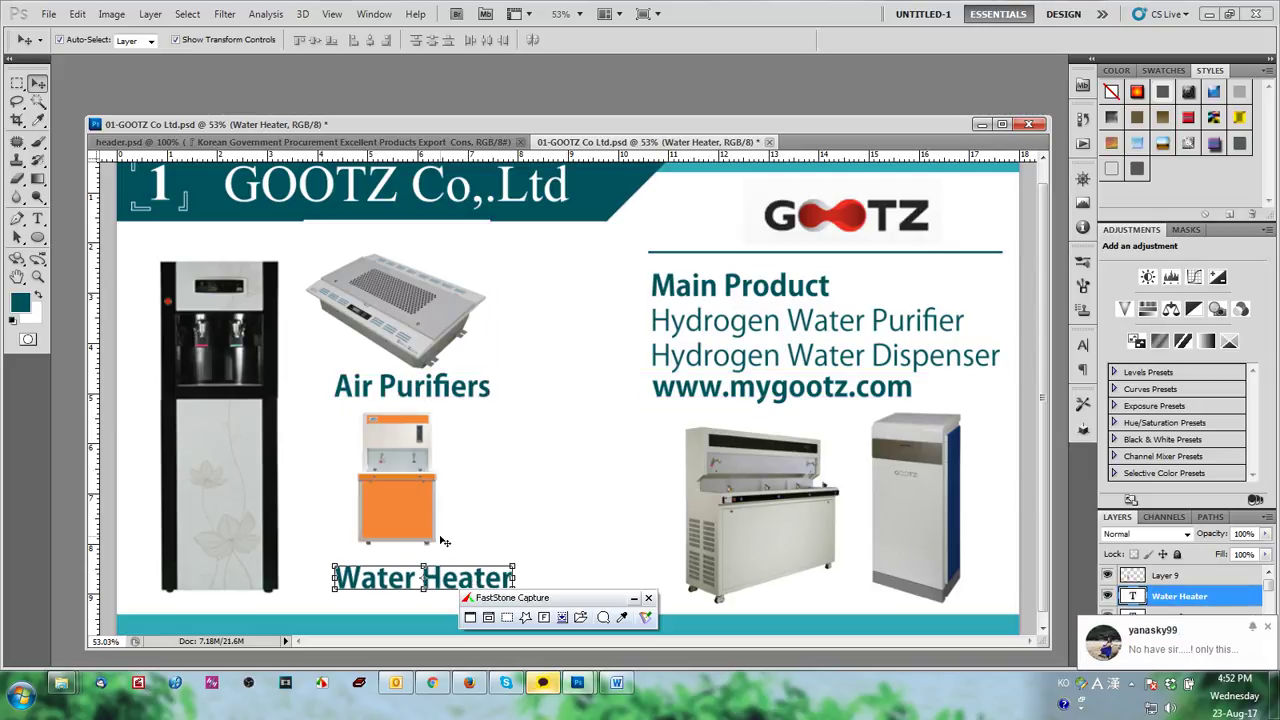
pyautogui.moveTo(426, 530); pyautogui.dragTo(430, 514)
pyautogui.click(523, 497)
pyautogui.scroll(-2, 526, 502)
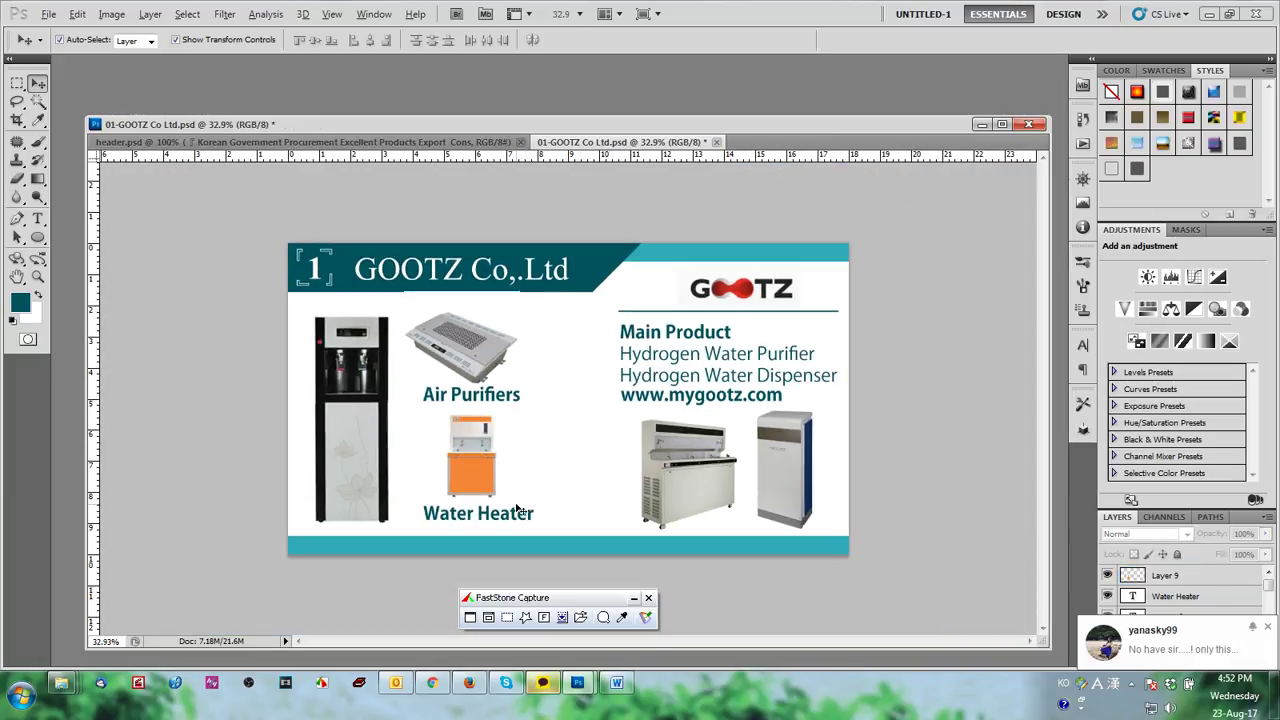
pyautogui.scroll(1, 517, 510)
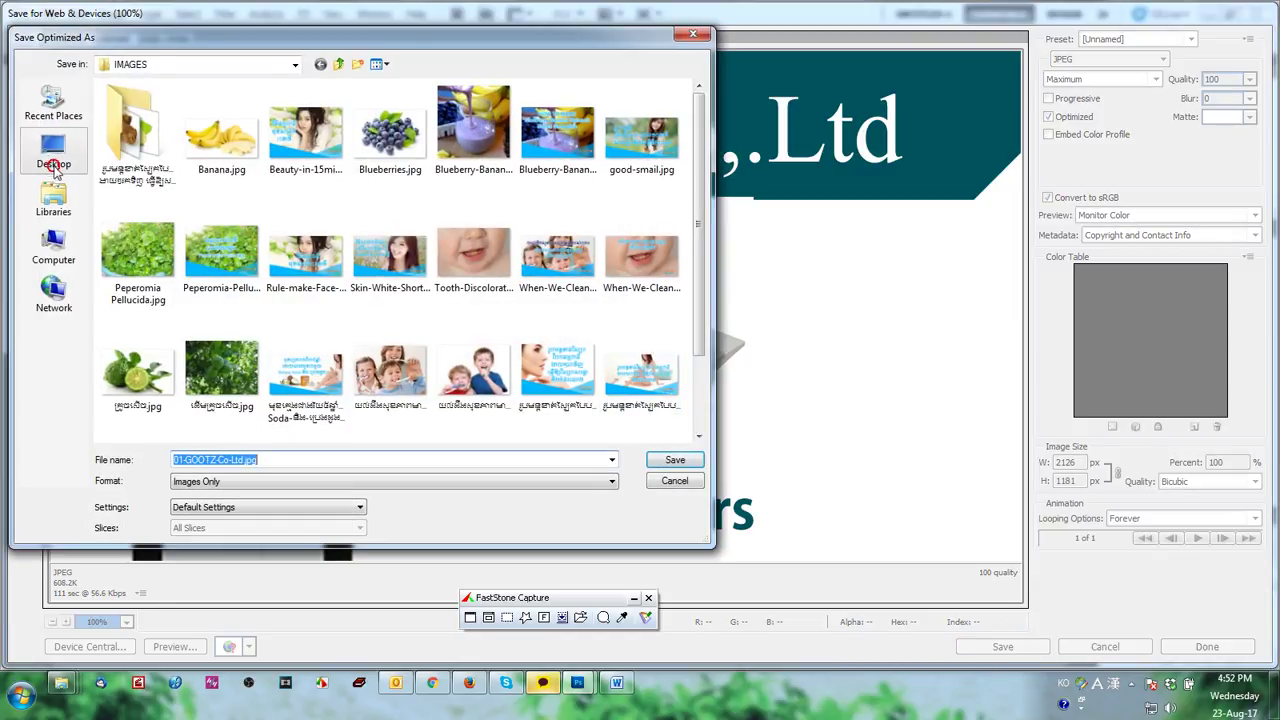
# Step: Export the card as 01-GOOTZ-Co-Ltd.jpg into the Desktop's MYANMAR folder
pyautogui.click(52, 160)
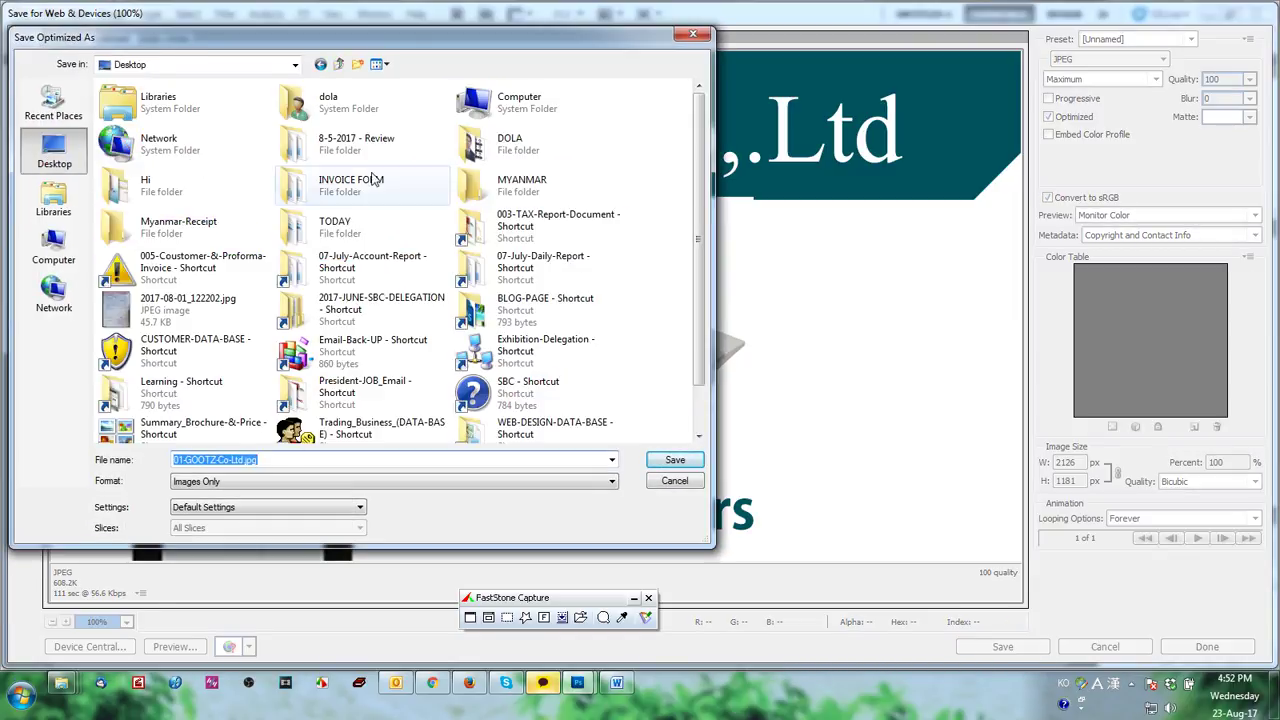
pyautogui.doubleClick(531, 195)
pyautogui.click(675, 463)
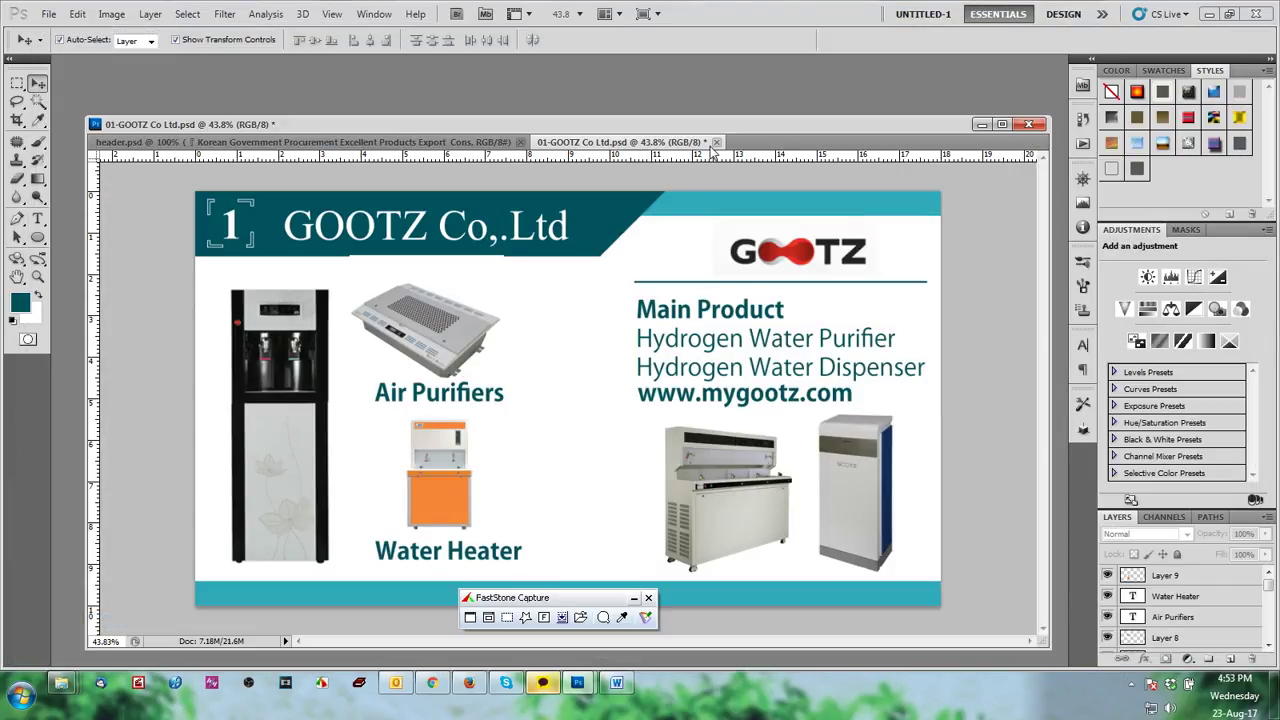
pyautogui.click(140, 684)
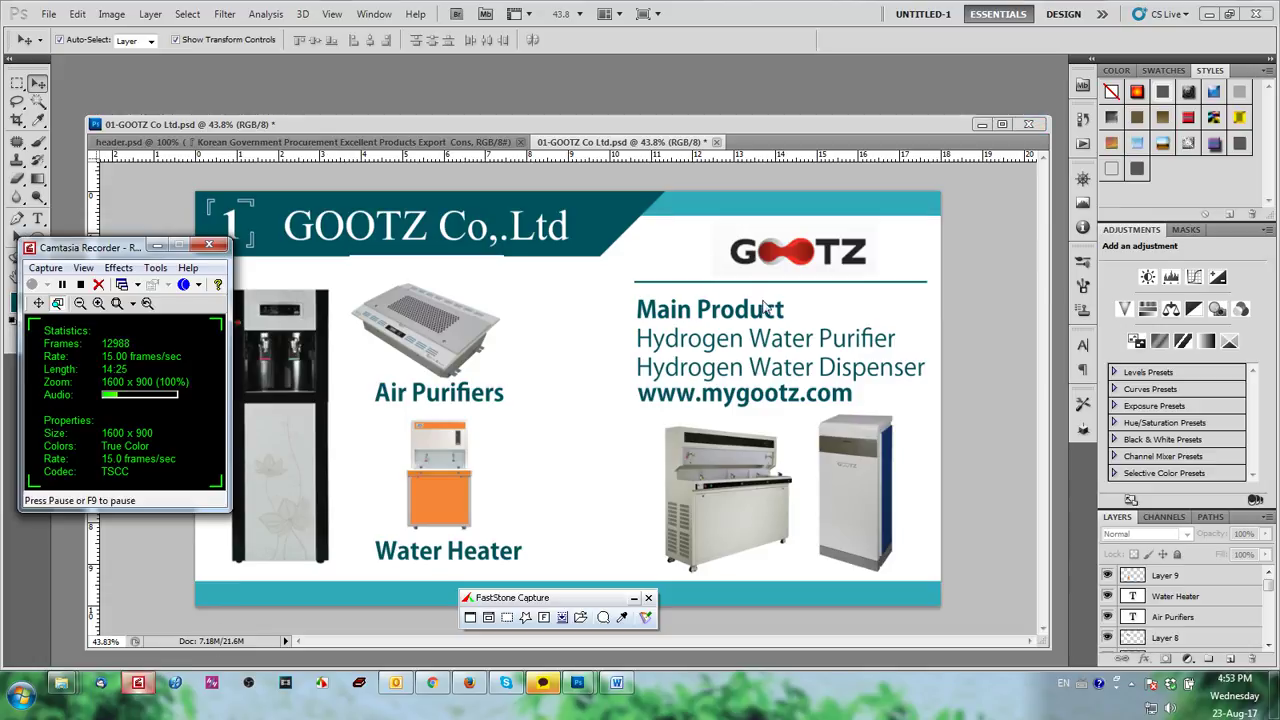